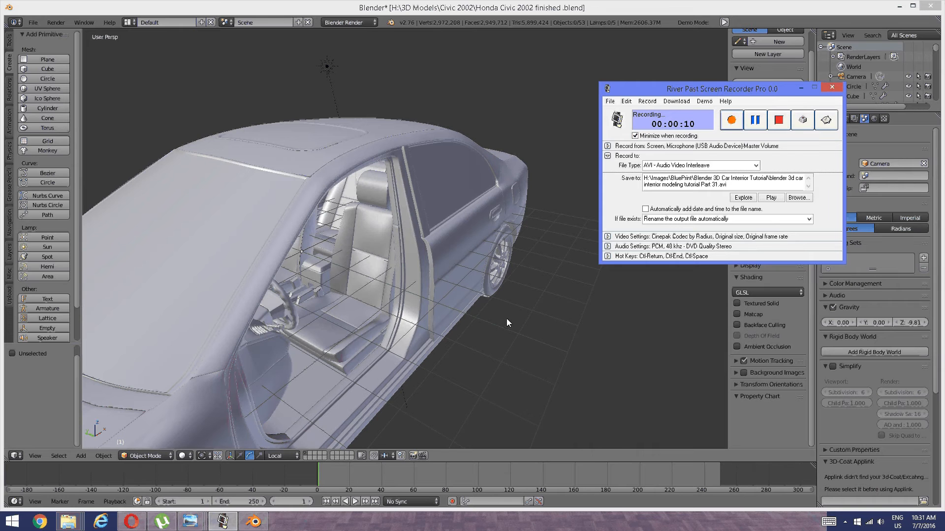
Place the 3D cursor on the Y axis, clear of the car's open-door side, in the top orthographic view.
left_click(802, 88)
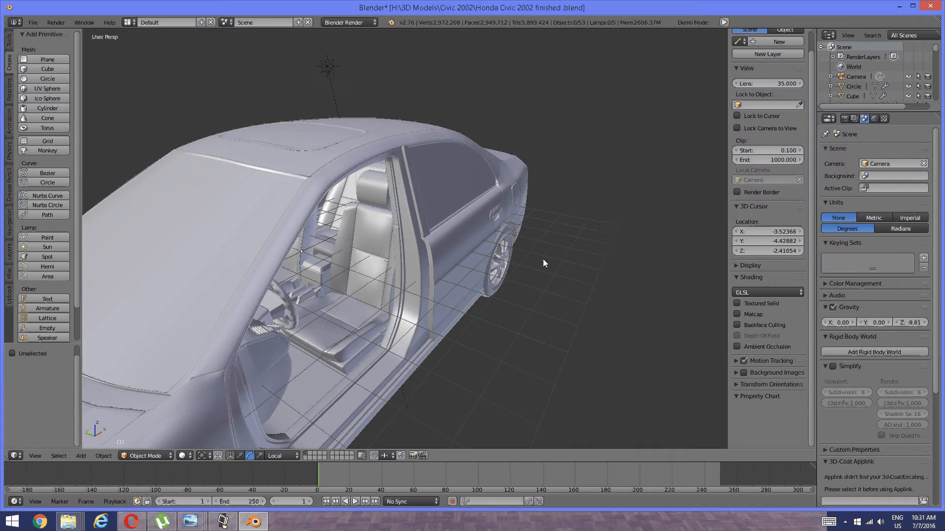
middle_click_drag(542, 259, 481, 276)
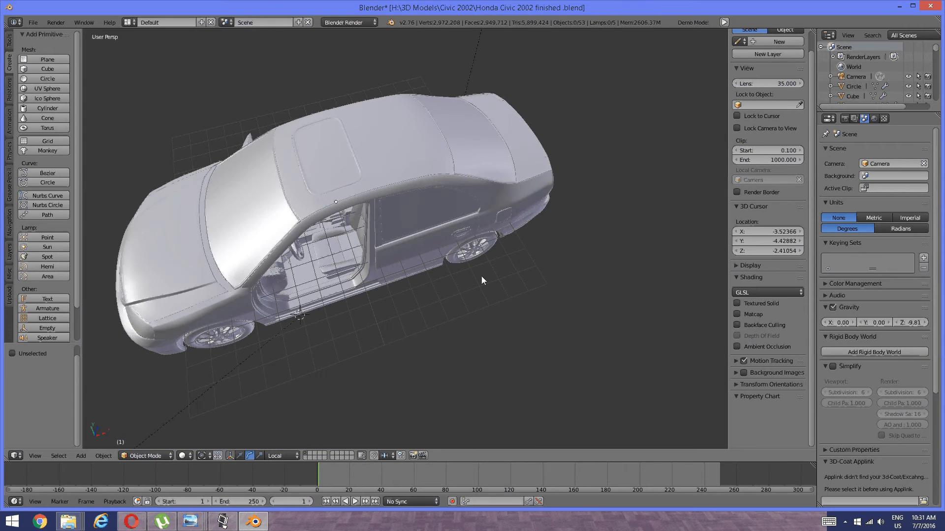
key("KP_7")
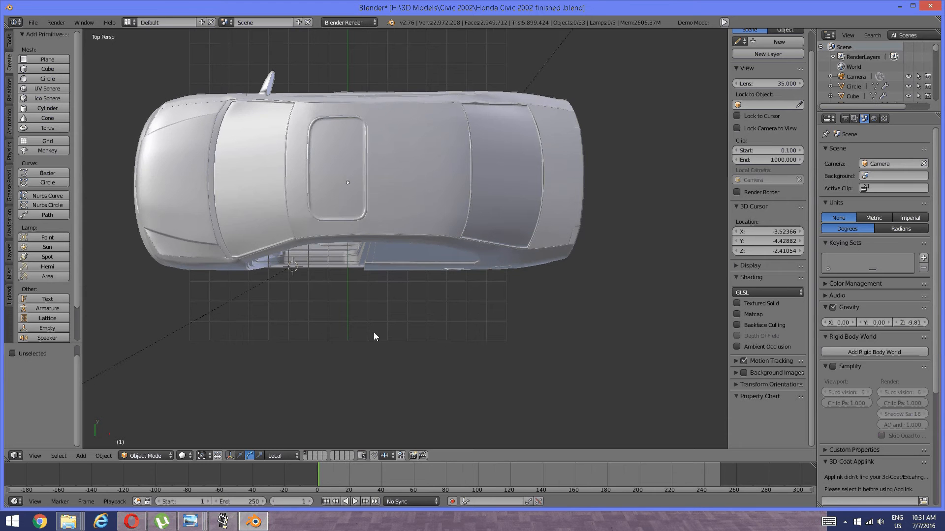
key("KP_5")
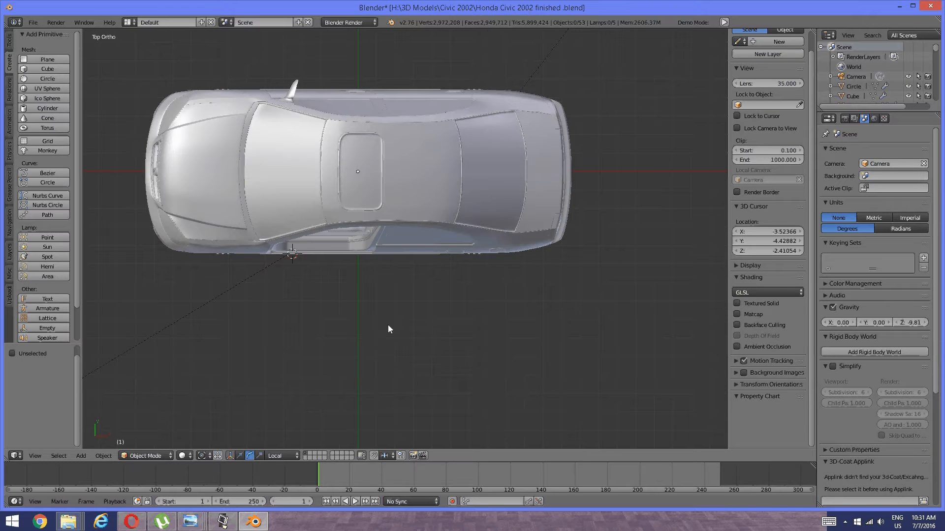
scroll(403, 280, "up", 2)
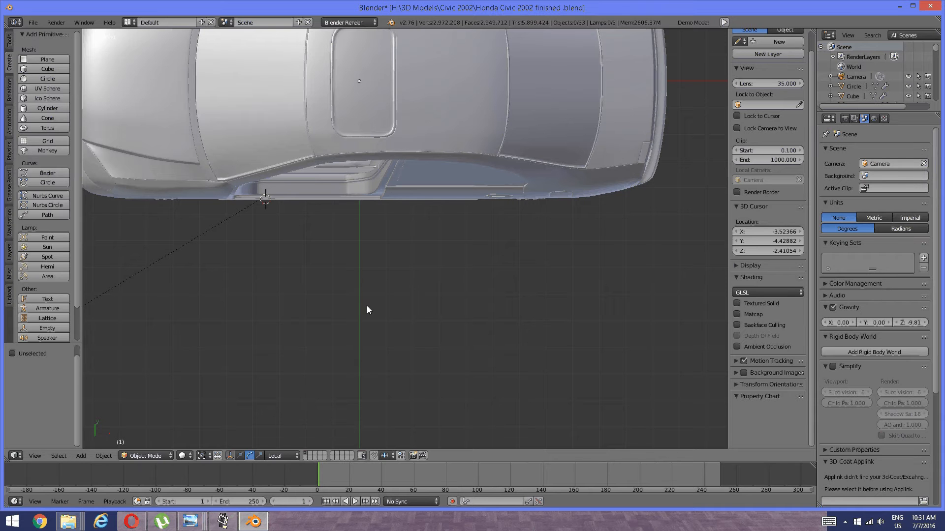
left_click(359, 347)
key("shift+s")
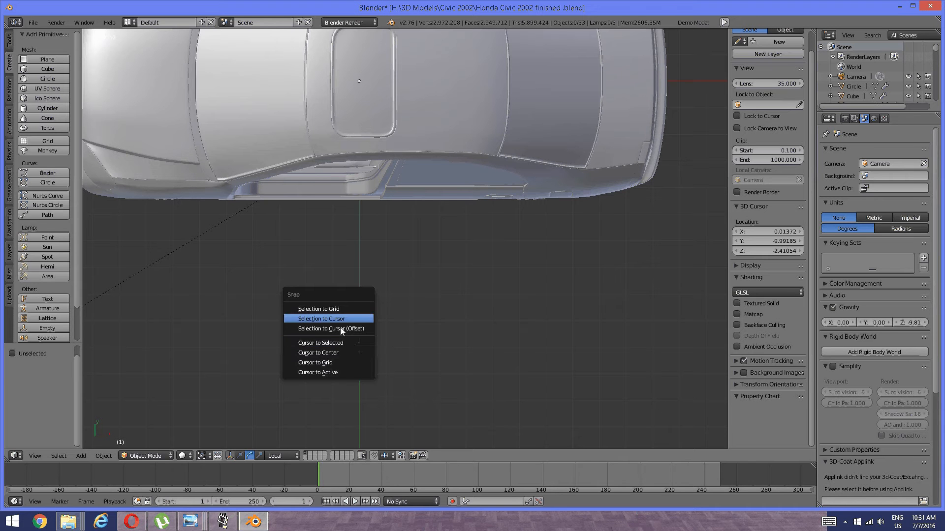
key("Escape")
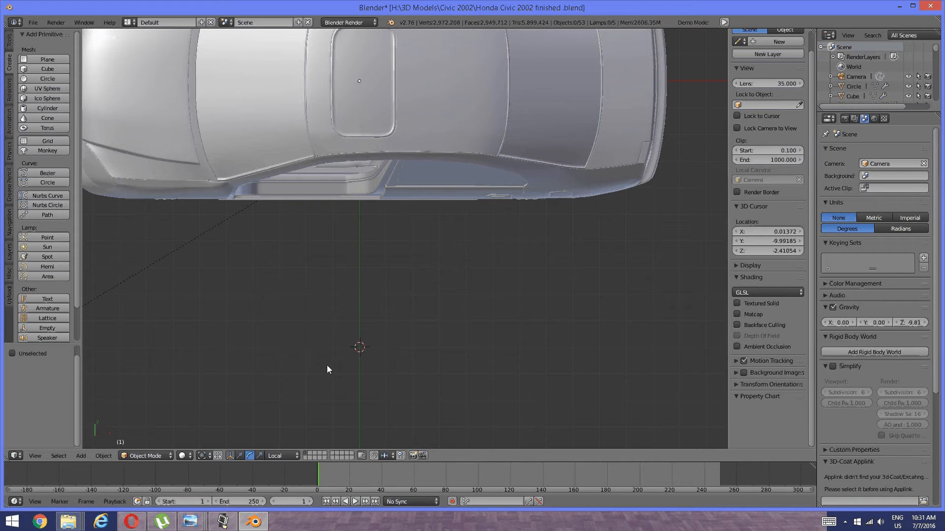
Add a mesh circle at the 3D cursor beside the car.
key("space")
mouse_move(339, 367)
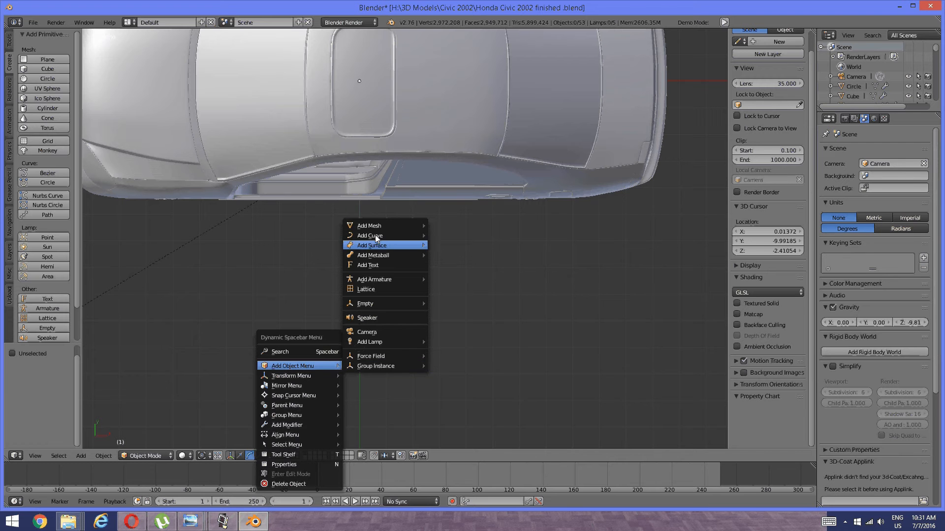
mouse_move(376, 227)
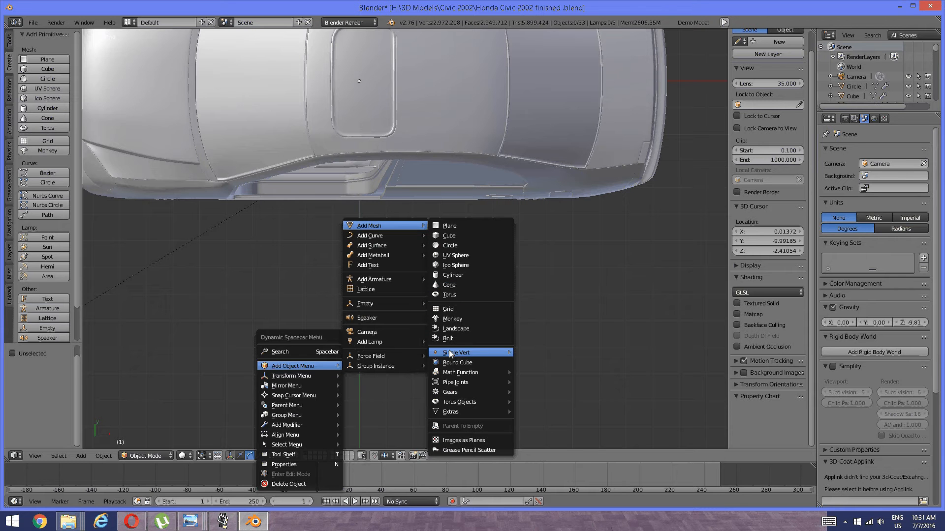
left_click(452, 246)
scroll(382, 364, "up", 3)
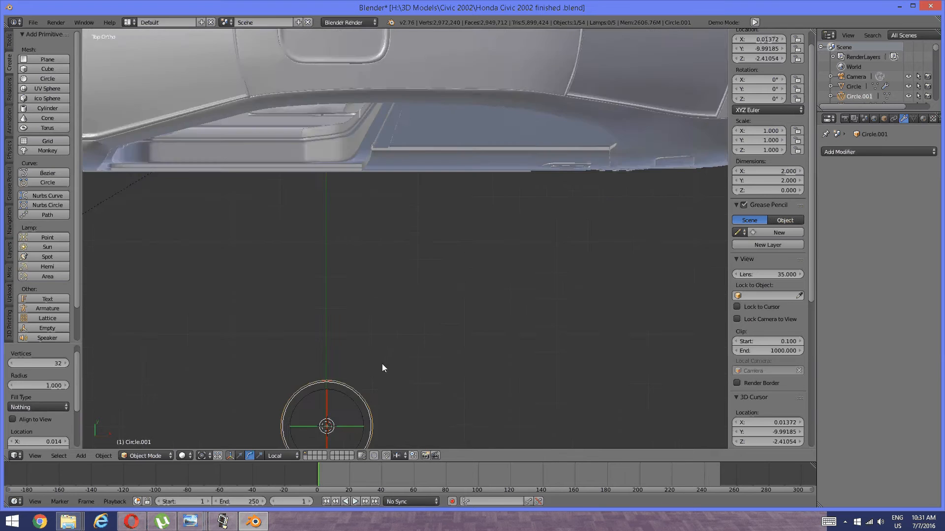
middle_click_drag(382, 364, 456, 228, "shift")
scroll(411, 289, "up", 1)
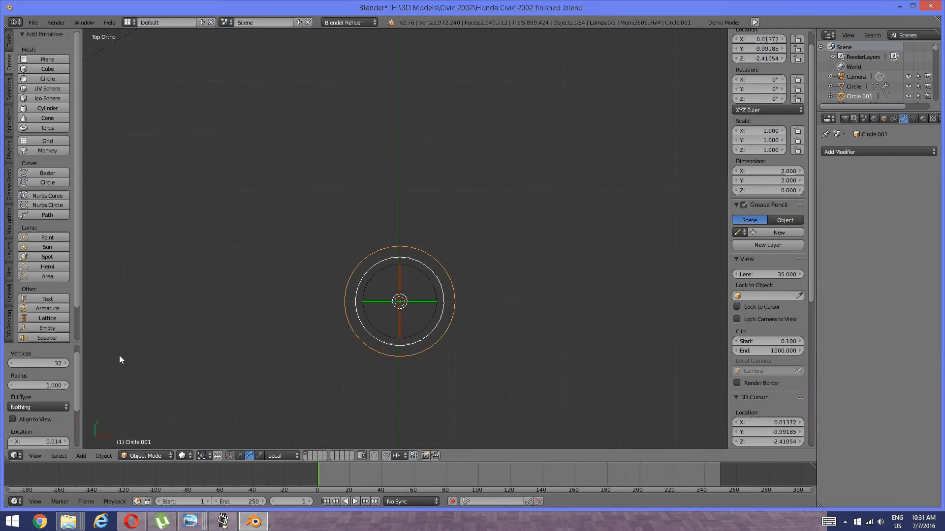
Set the new circle's vertex count to 8.
left_click(12, 363)
left_click(54, 363)
key("BackSpace")
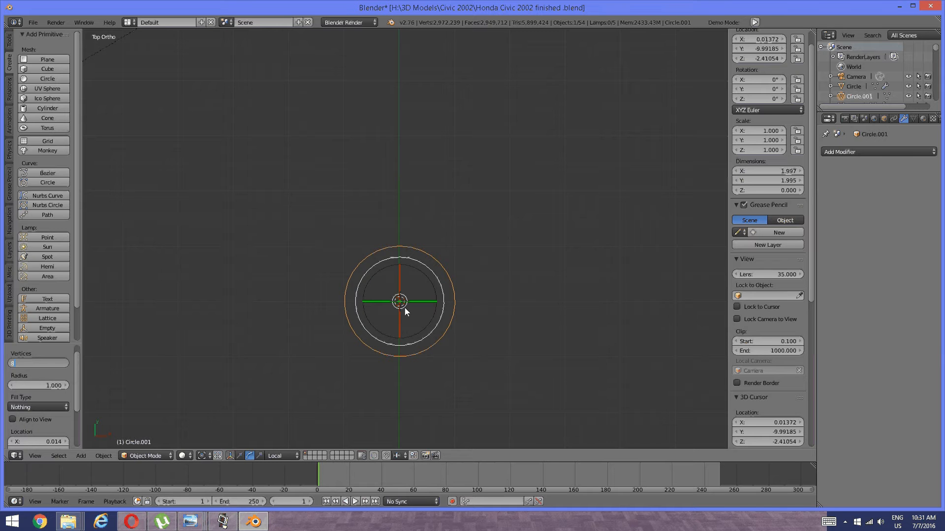
key("Return")
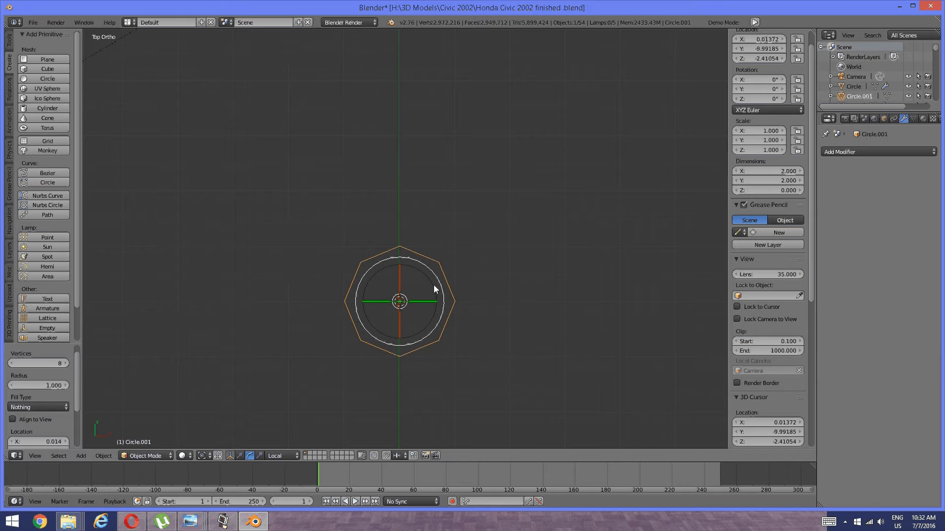
Enter Edit Mode on the octagon, set the selection mode to vertices and deselect everything.
key("Tab")
left_click(485, 297)
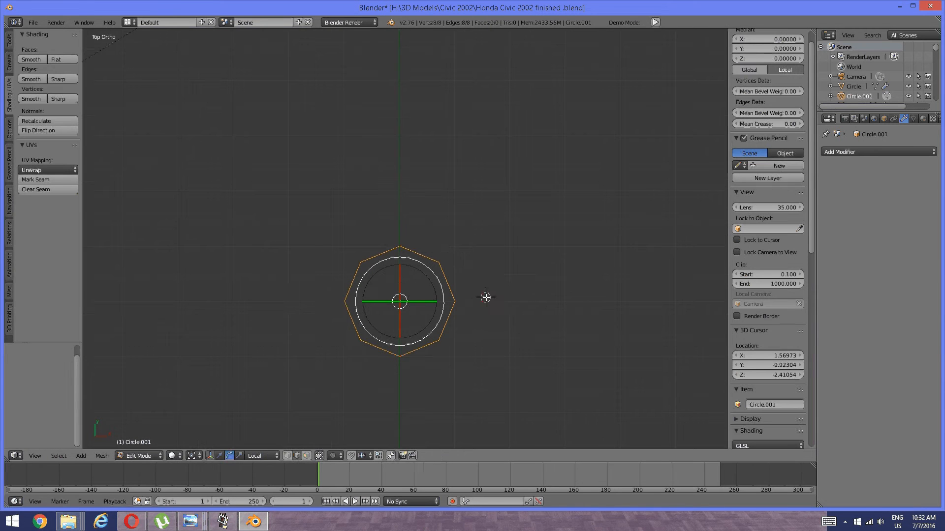
scroll(433, 301, "up", 1)
key("Tab")
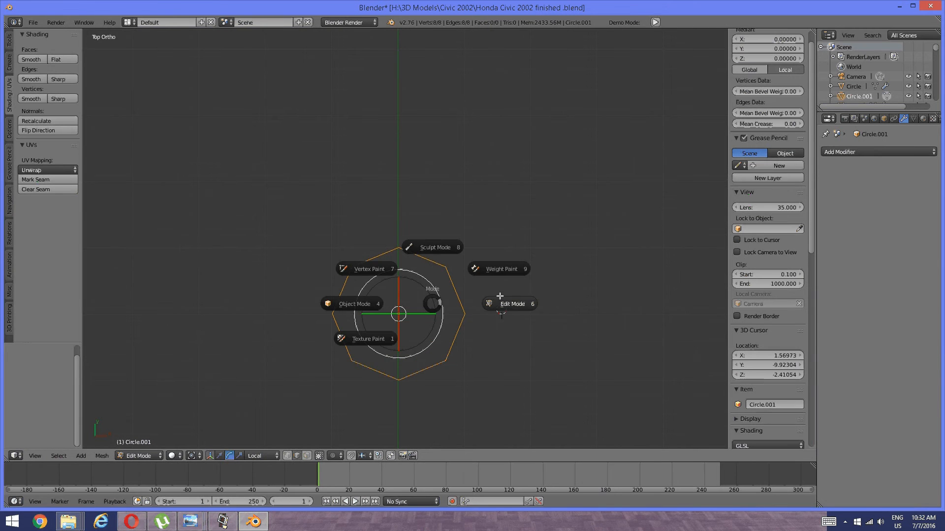
left_click(503, 300)
key("a")
right_click(443, 273)
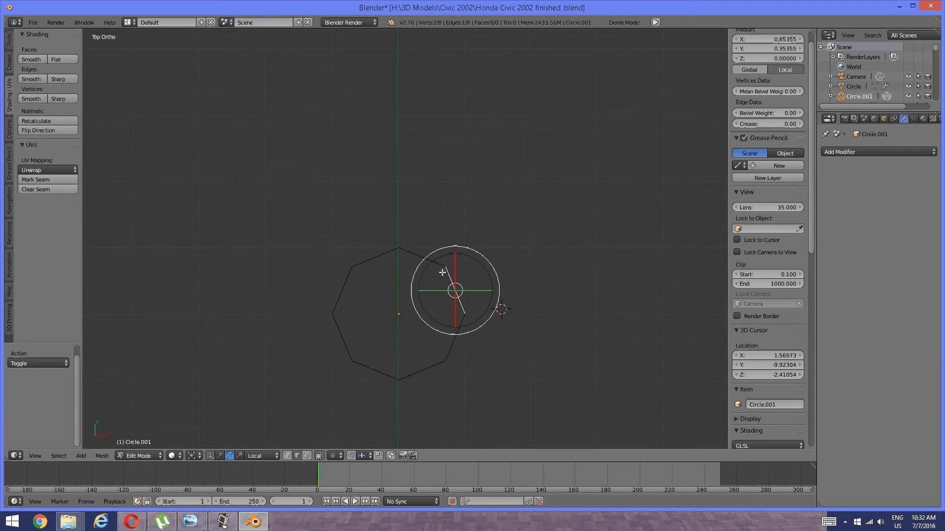
key("ctrl+Tab")
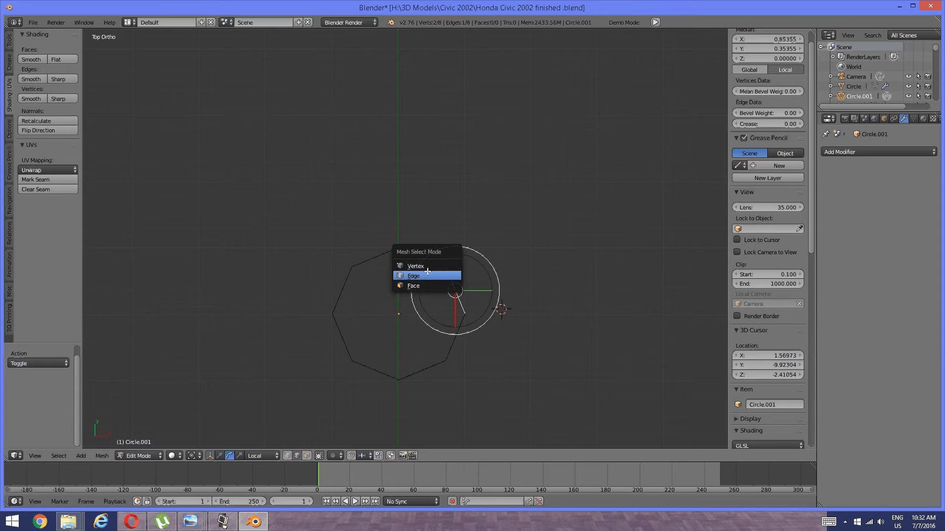
left_click(426, 269)
key("a")
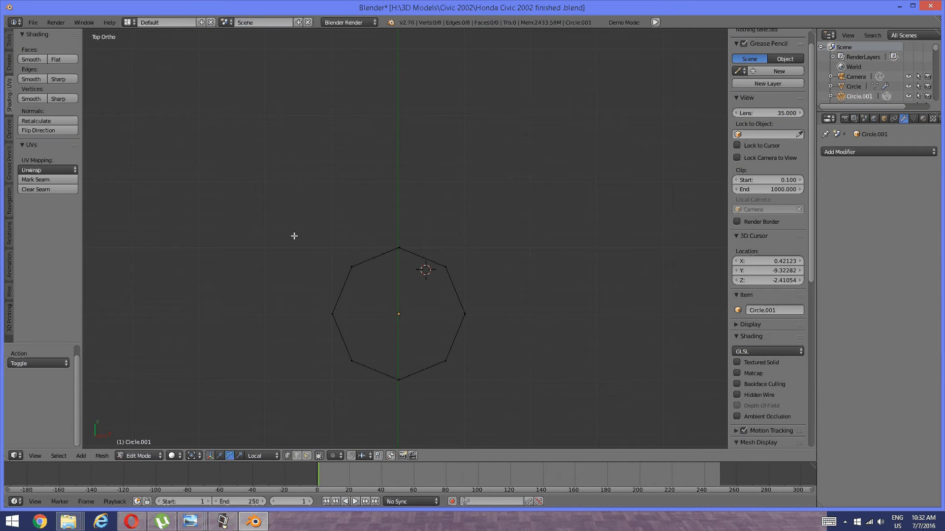
Flatten the octagon's three lower vertices into a straight horizontal base by scaling them along Y.
left_click_drag(257, 209, 477, 275)
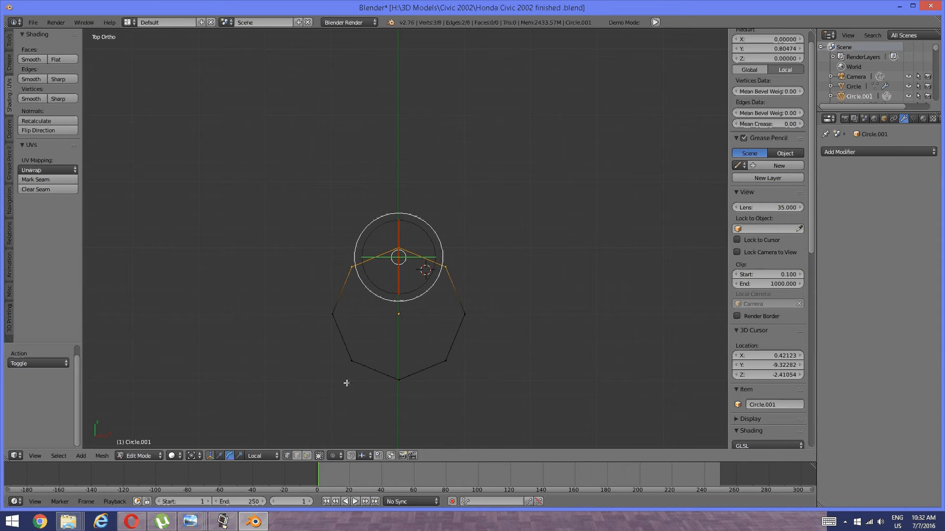
key("a")
key("b")
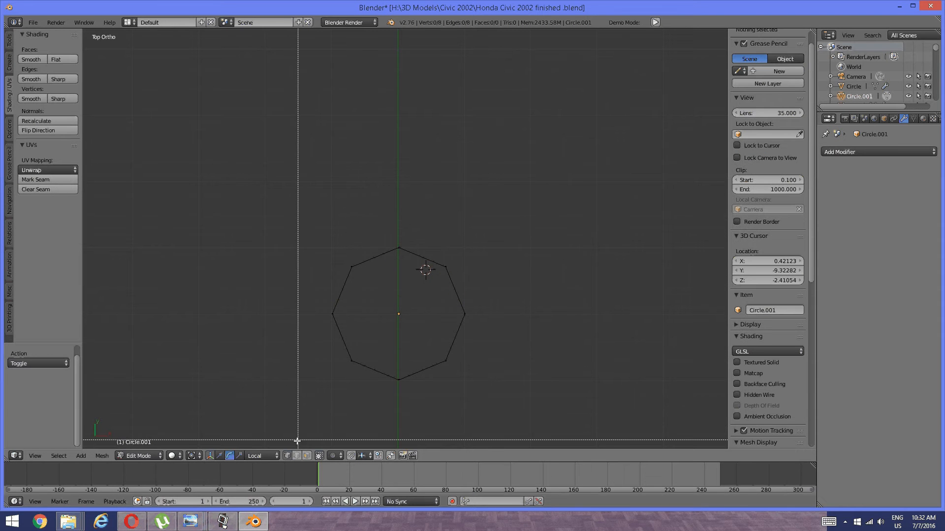
left_click_drag(296, 441, 462, 323)
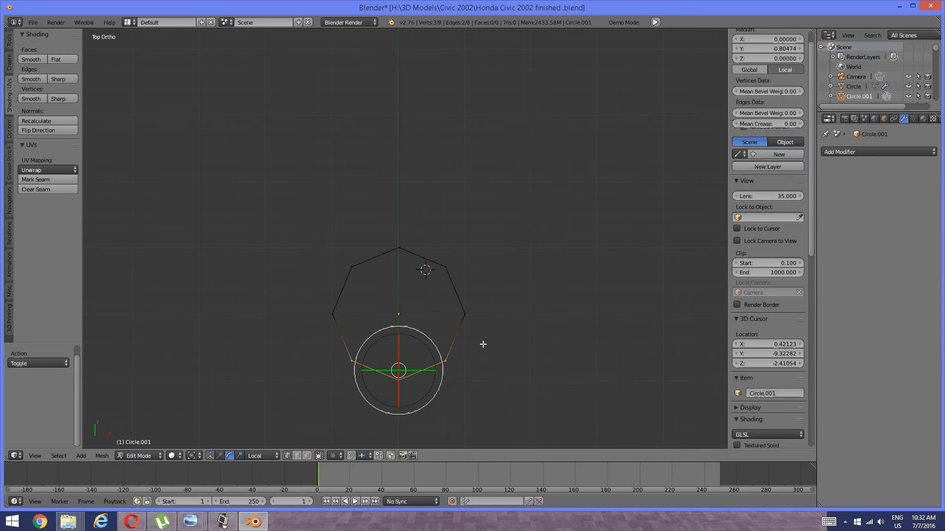
left_click(240, 457)
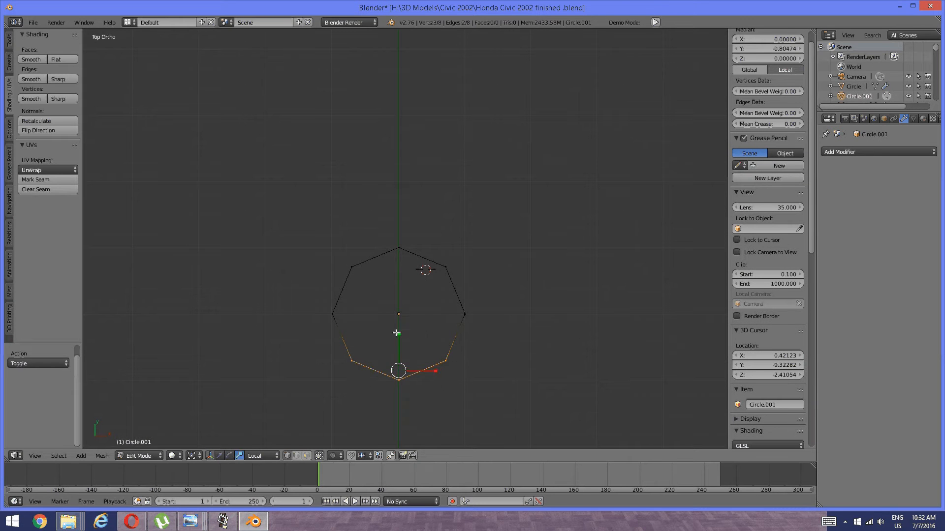
left_click_drag(391, 333, 393, 374)
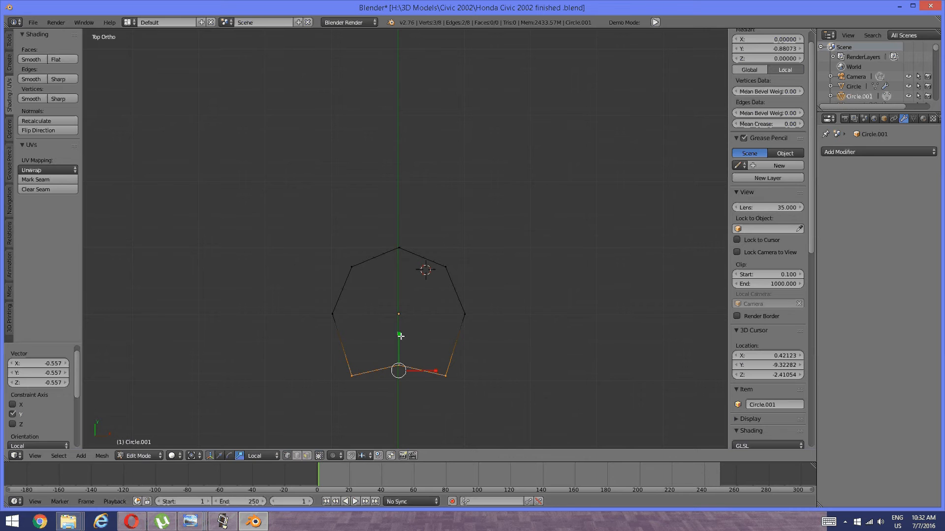
left_click_drag(399, 335, 400, 350)
left_click_drag(399, 337, 398, 355)
key("a")
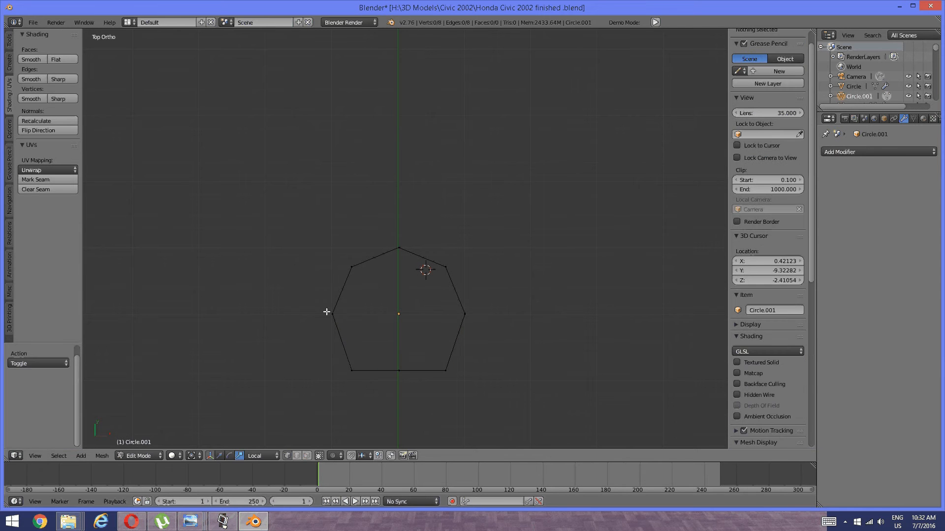
Move the two outermost side vertices down along Y toward the flat base.
key("b")
left_click_drag(294, 296, 487, 337)
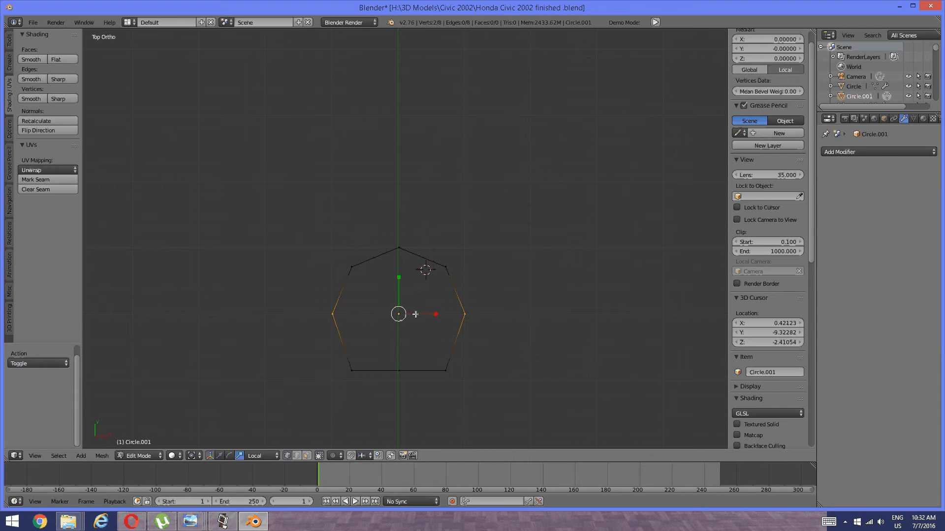
key("g")
key("y")
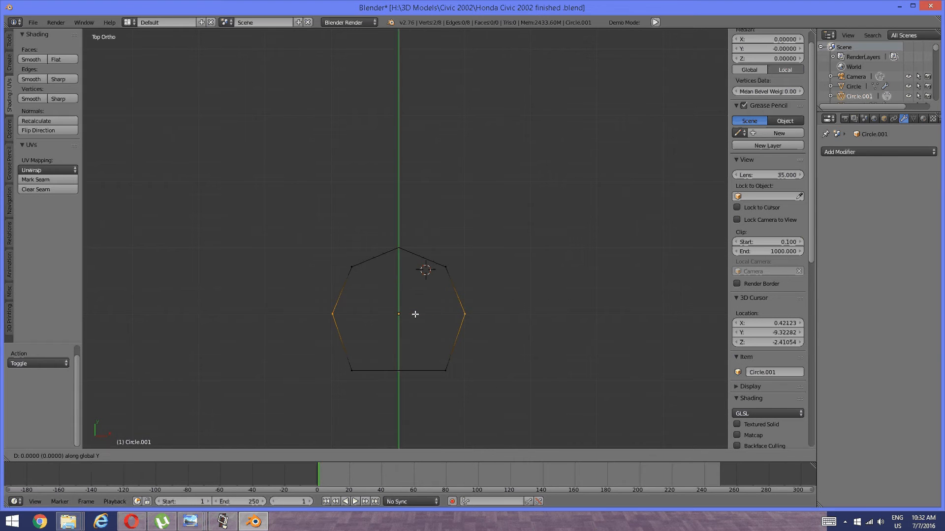
left_click(410, 342)
Scale the three upper vertices to about 0.435 and move them slightly upward to form a narrow rounded tip.
key("a")
key("b")
left_click_drag(294, 191, 499, 271)
key("s")
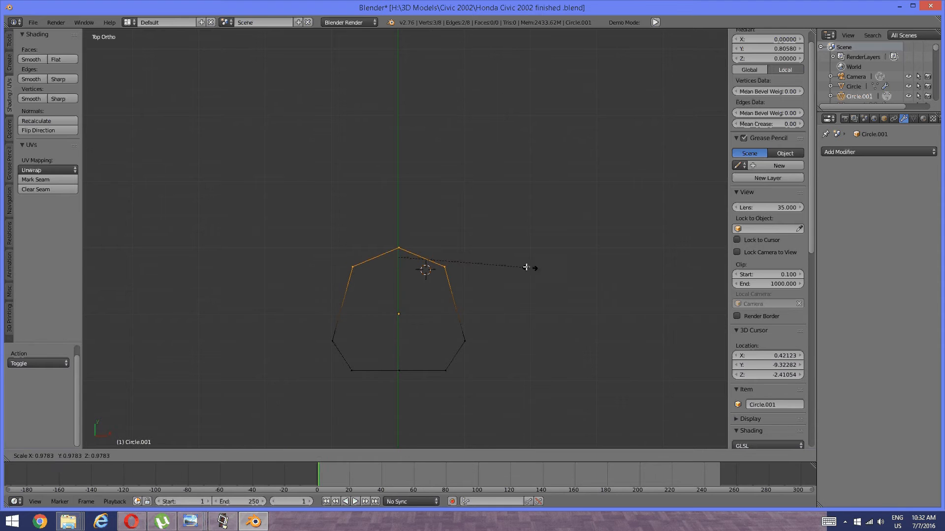
left_click(458, 259)
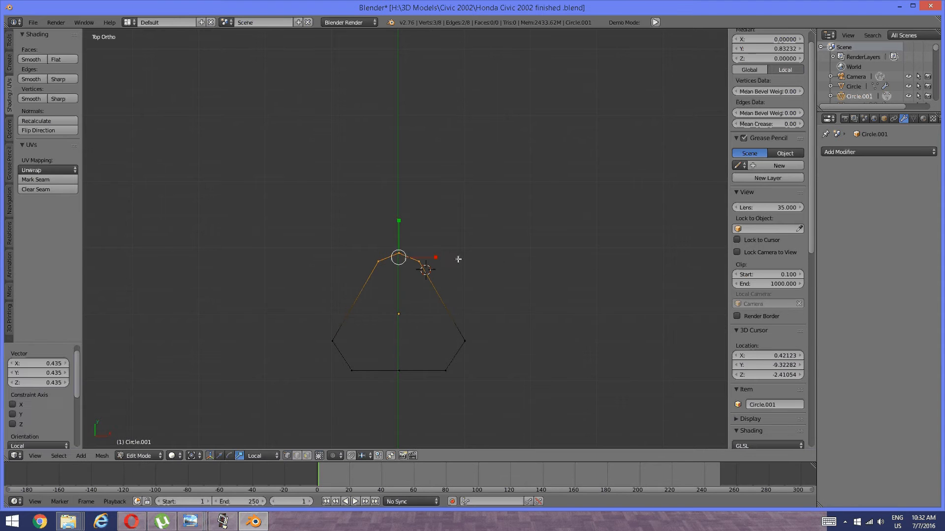
key("g")
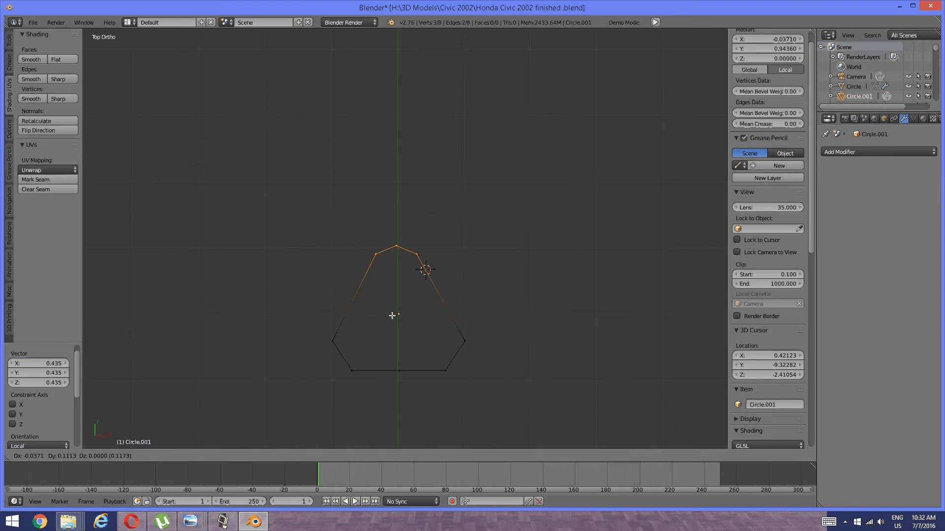
left_click(392, 316)
key("a")
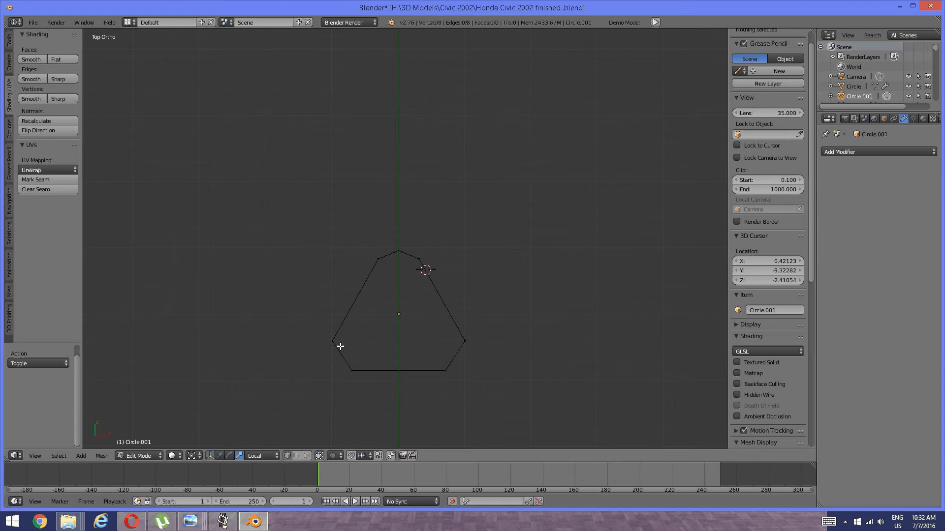
Subdivide the two short slanted edges at the outline's lower corners with 3 cuts.
key("ctrl+Tab")
left_click(321, 357)
right_click(327, 355)
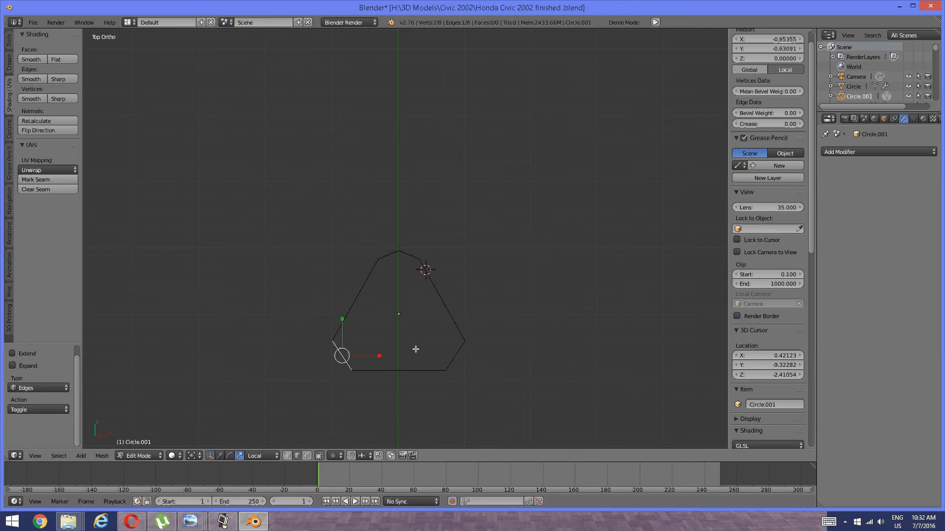
right_click(445, 354, "shift")
key("w")
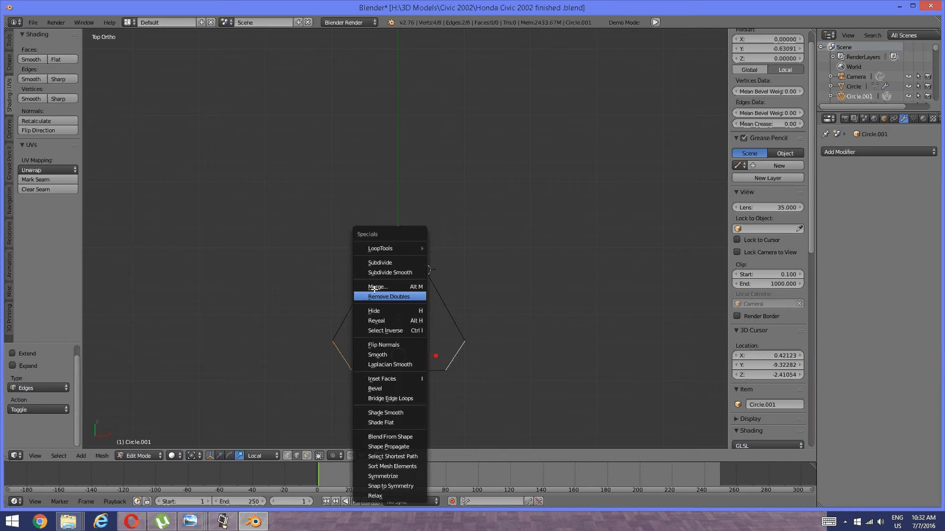
left_click(369, 263)
left_click(66, 363)
left_click(66, 363)
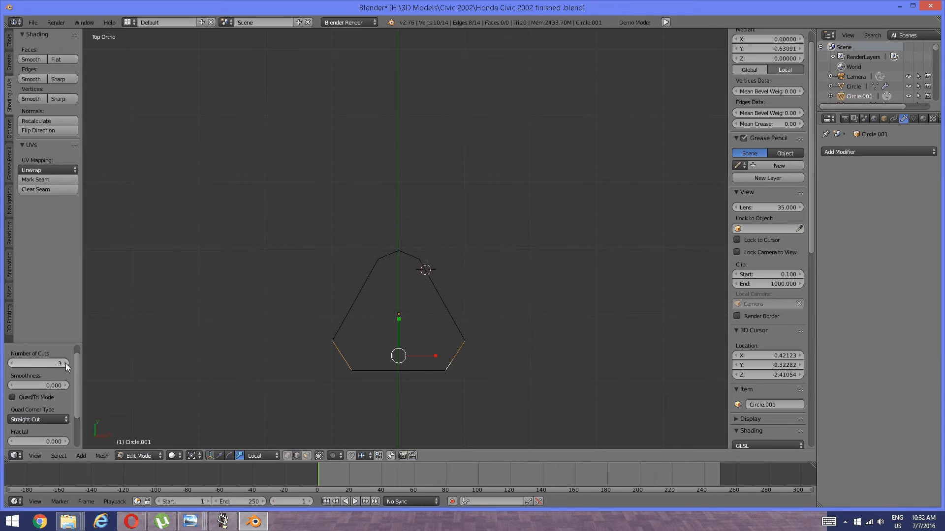
key("a")
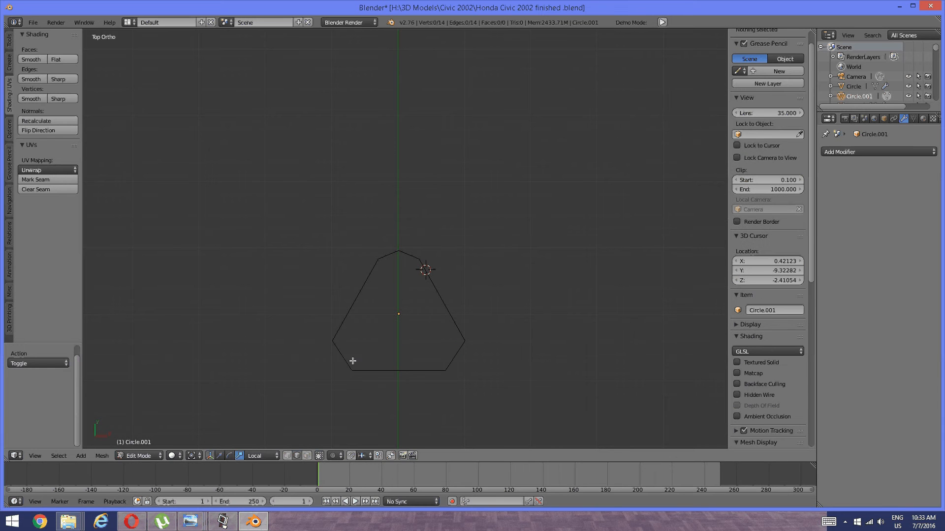
Merge the extra vertices on the outline's lower-left slanted edge into its middle vertex, using At Last.
key("ctrl+Tab")
double_click(331, 348)
scroll(344, 366, "up", 2, "shift")
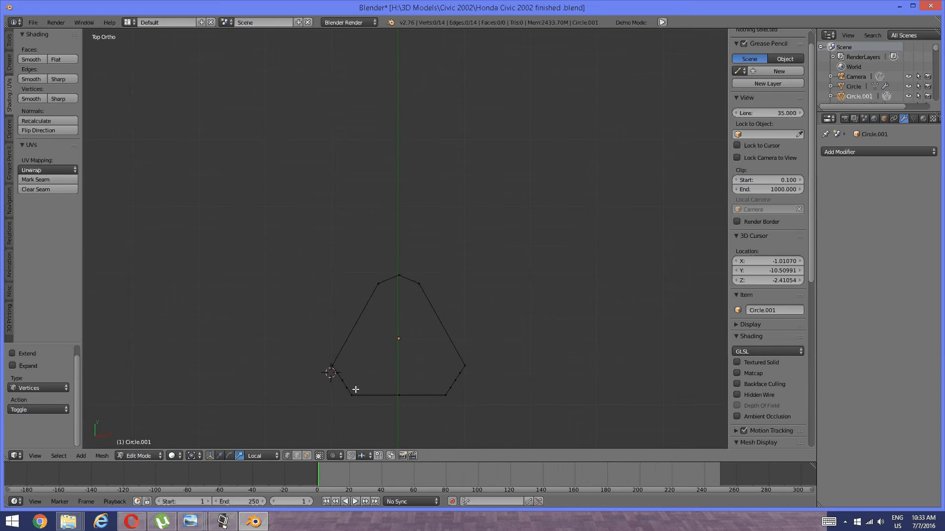
scroll(357, 387, "up", 4)
right_click(322, 376)
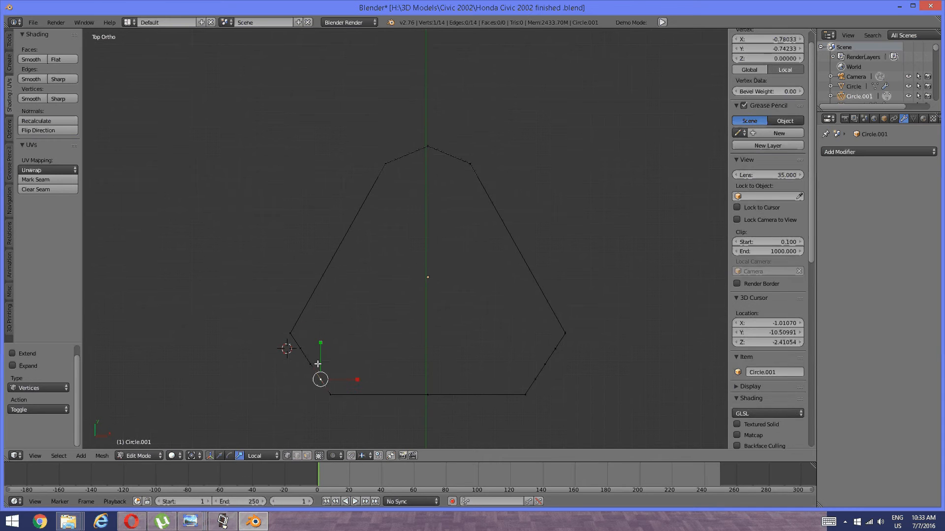
right_click(309, 364, "shift")
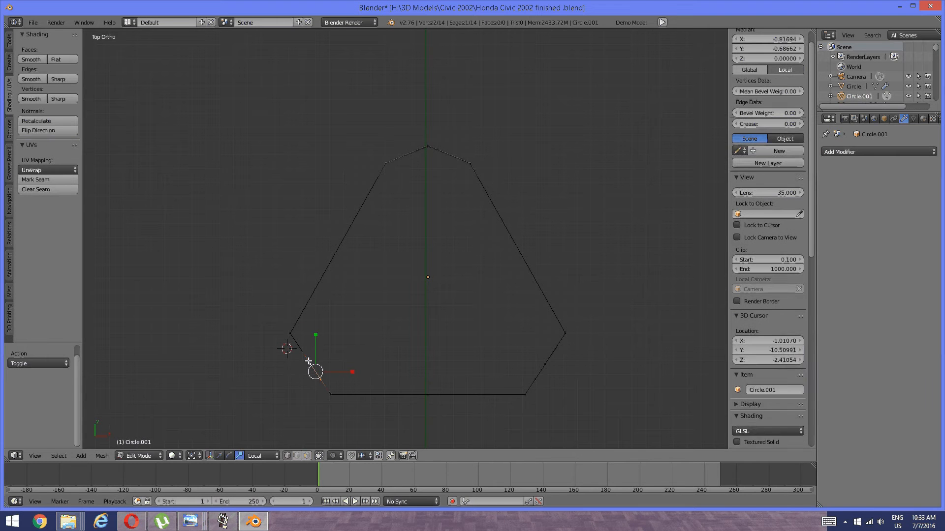
key("ctrl+m")
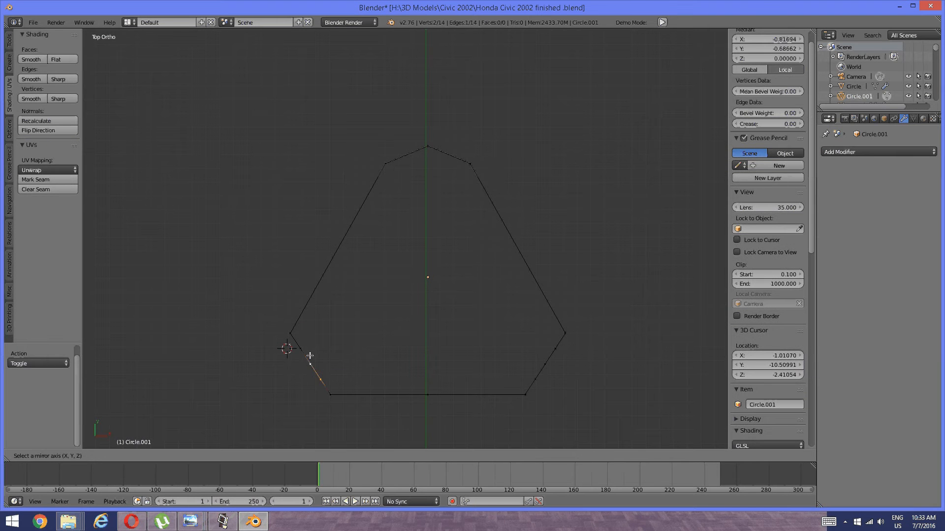
key("Escape")
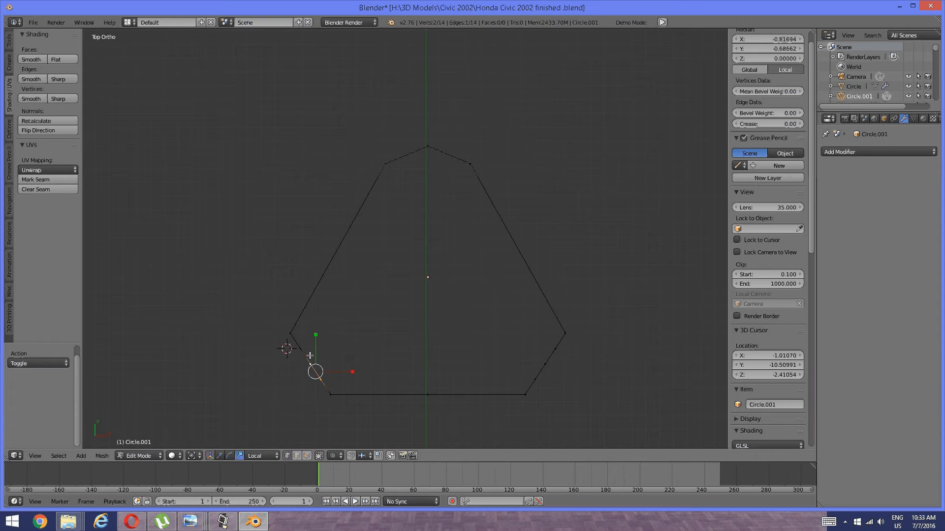
key("alt+m")
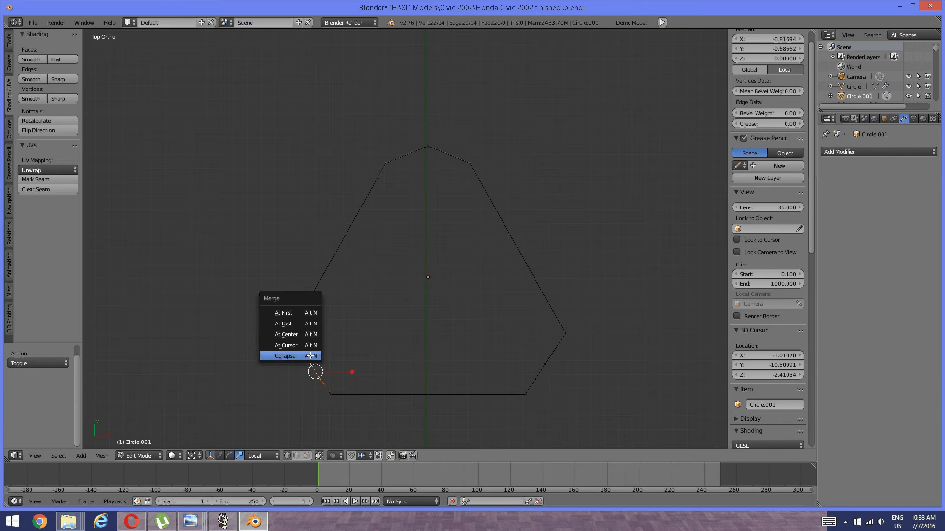
left_click(300, 324)
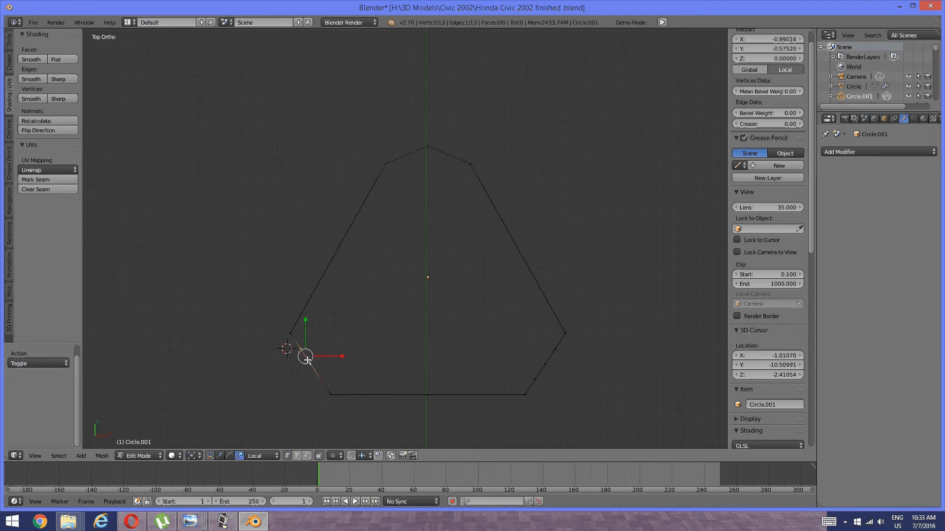
key("alt+m")
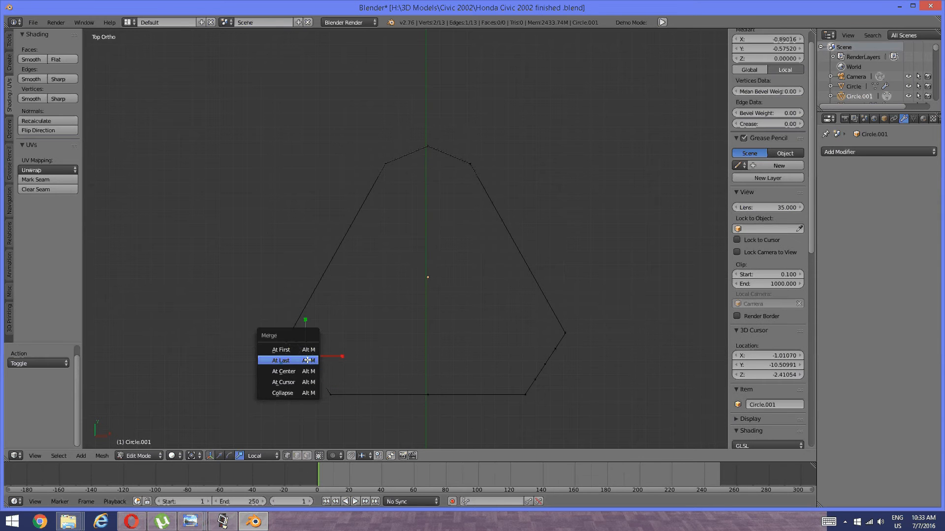
left_click(308, 360)
Merge the extra vertices on the lower-right slanted edge into its middle vertex, using At Last.
right_click(541, 363)
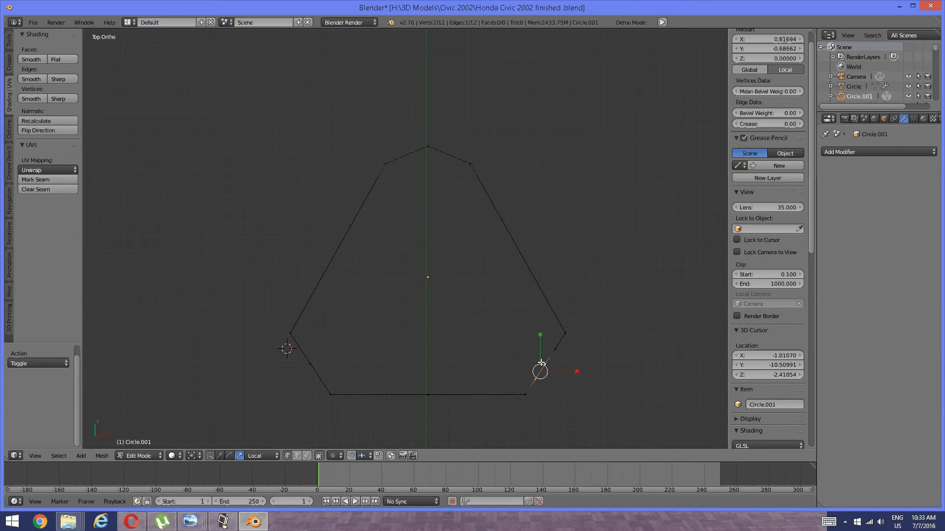
key("alt+m")
left_click(541, 363)
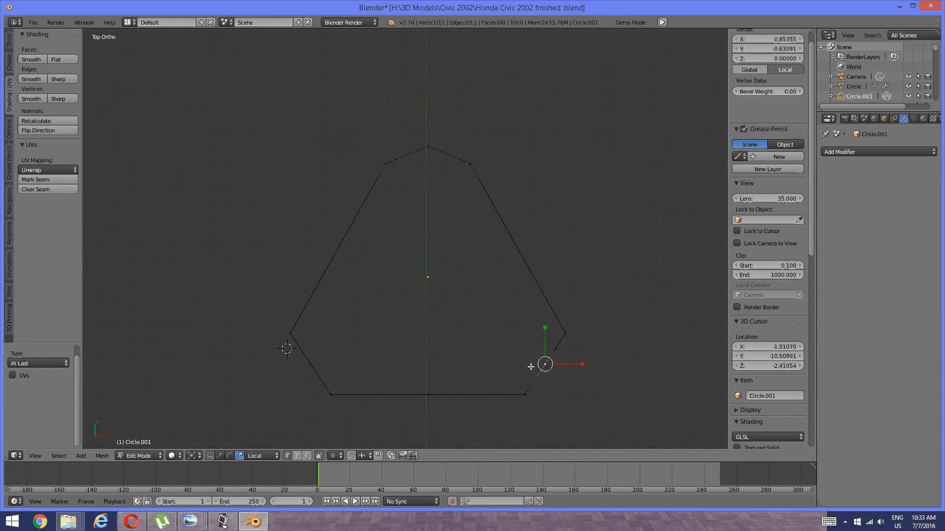
right_click(550, 360)
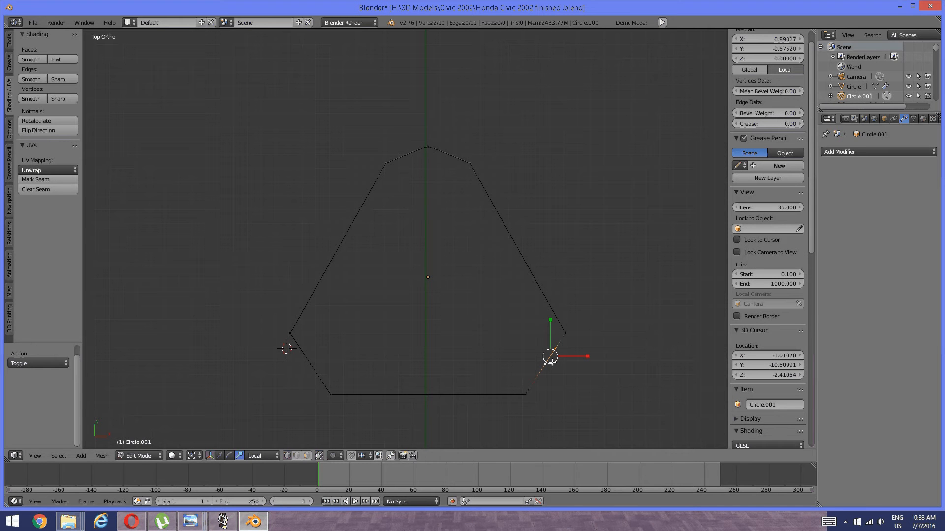
key("alt+m")
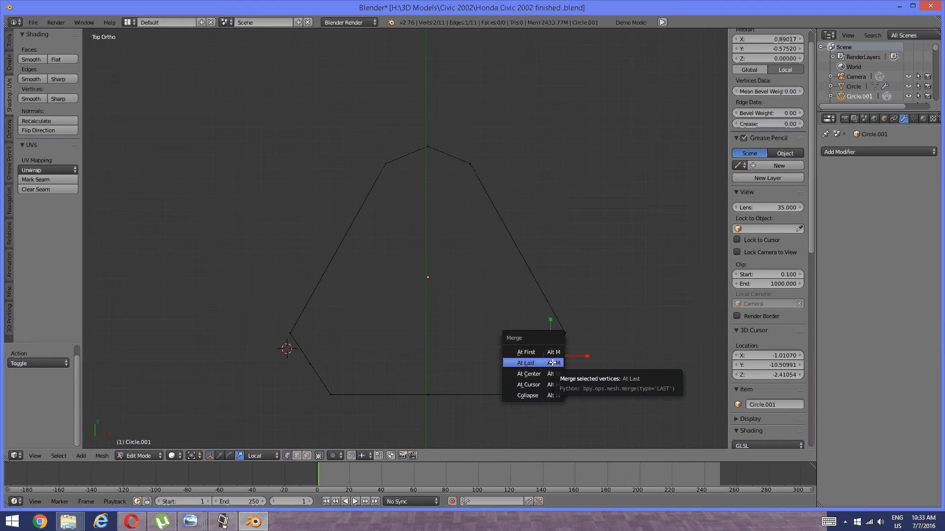
left_click(552, 363)
key("a")
Scale the middle vertices of both lower corners to about 1.113 along local X and move them slightly down along Y.
right_click(550, 363)
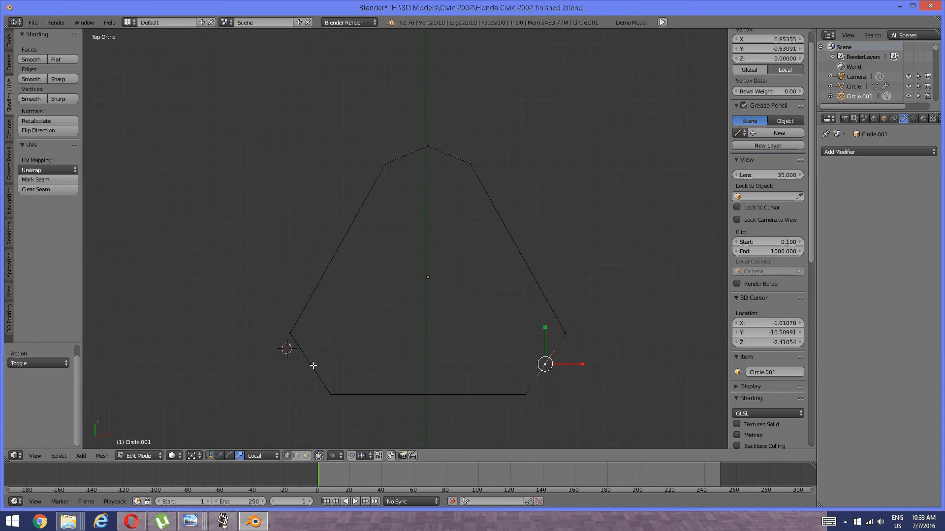
right_click(313, 365, "shift")
key("s")
key("x")
key("x")
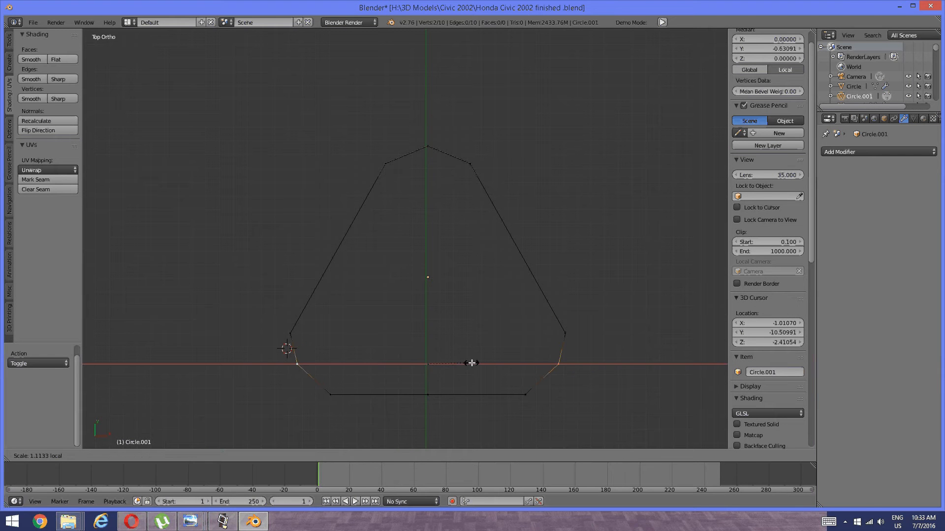
left_click(472, 363)
left_click(221, 456)
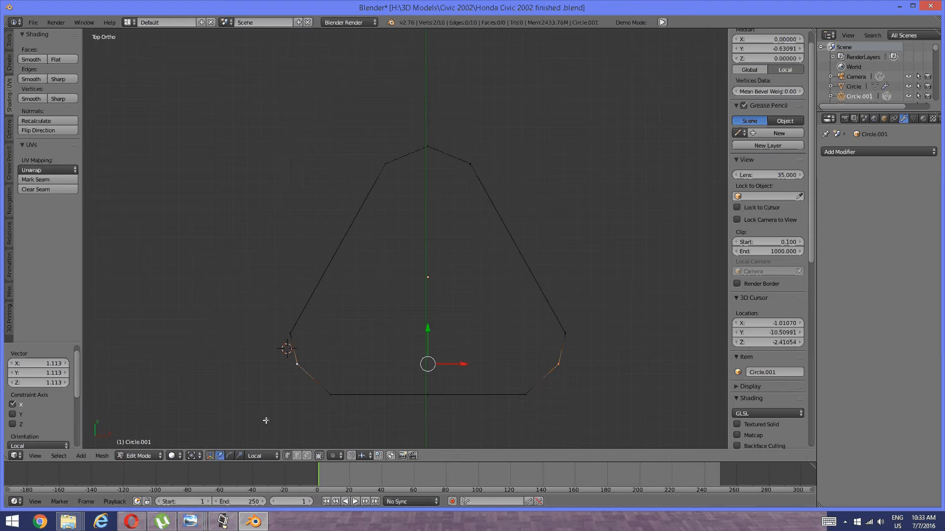
left_click_drag(426, 329, 422, 339)
key("a")
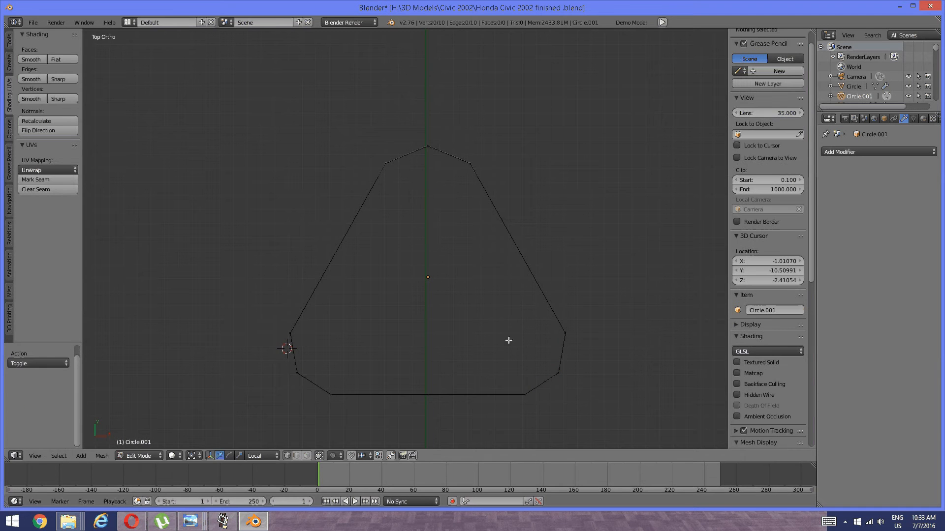
Subdivide the four short edges at the outline's two lower corners once.
key("ctrl+Tab")
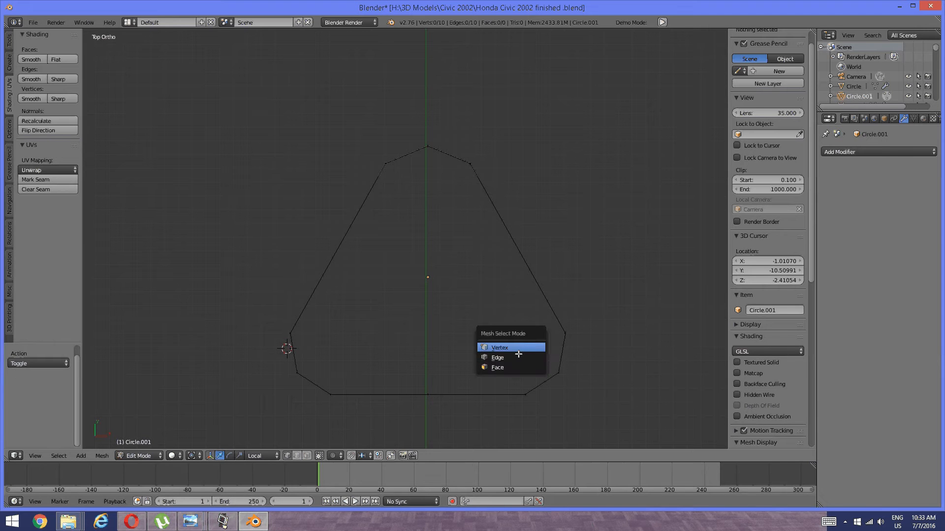
left_click(517, 357)
right_click(561, 353)
right_click(547, 384, "shift")
right_click(290, 355, "shift")
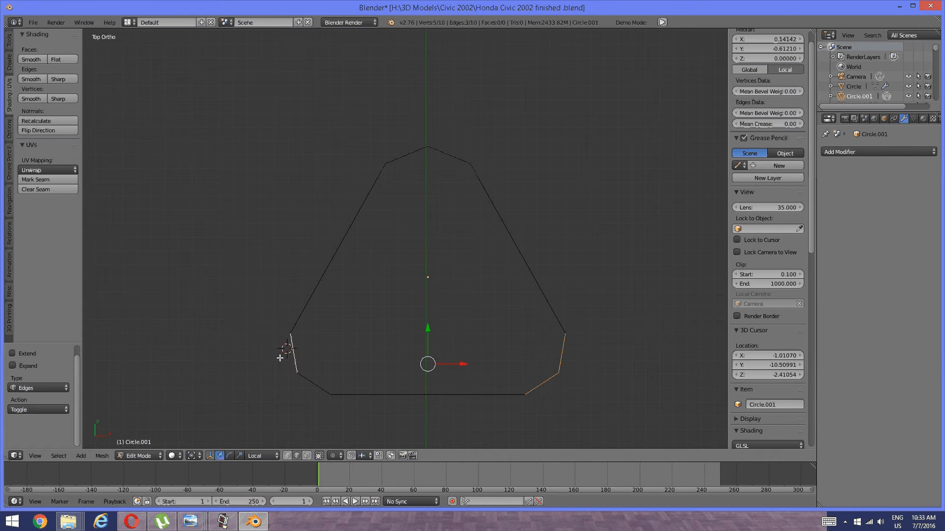
right_click(312, 380, "shift")
key("w")
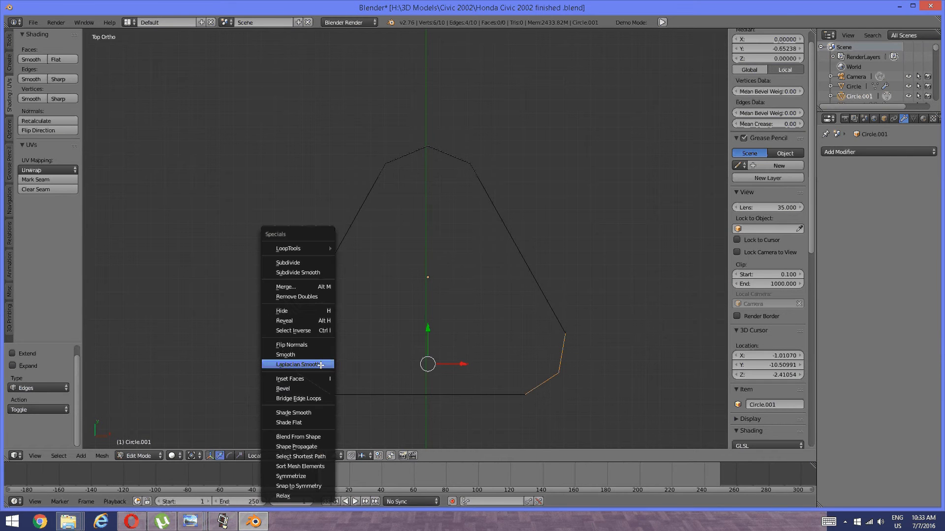
left_click(287, 263)
left_click(299, 266)
key("a")
key("ctrl+Tab")
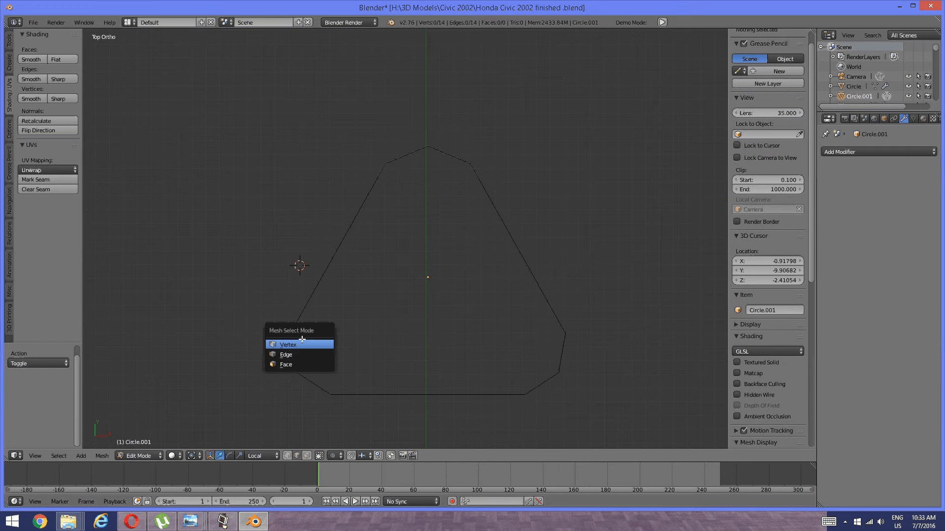
left_click(298, 336)
right_click(294, 354)
right_click(313, 384, "shift")
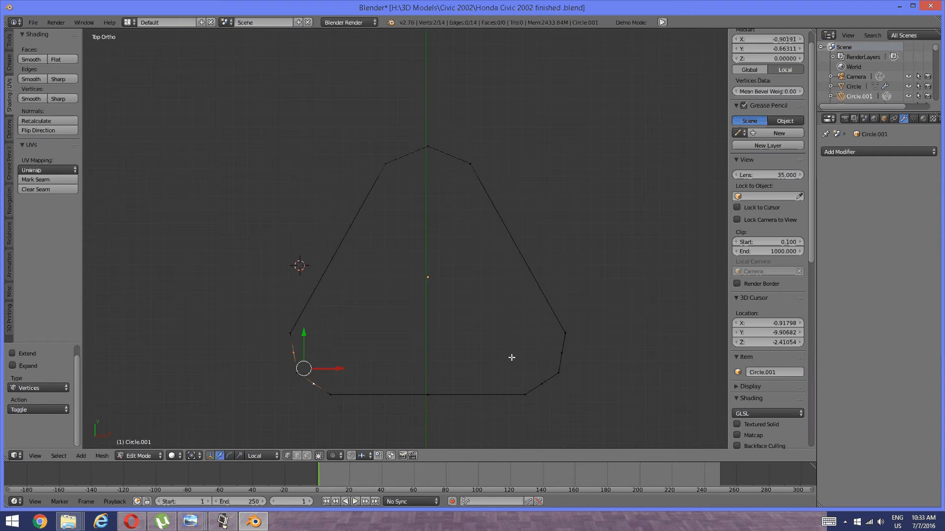
right_click(541, 383, "shift")
right_click(561, 353, "shift")
key("a")
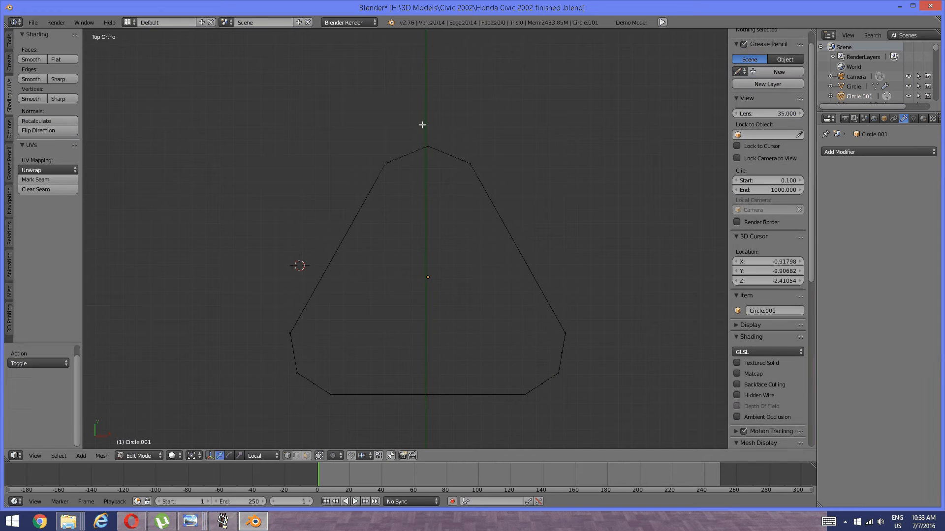
Subdivide the two short edges at the outline's upper tip once.
key("ctrl+Tab")
left_click(421, 142)
right_click(437, 145)
right_click(413, 142, "shift")
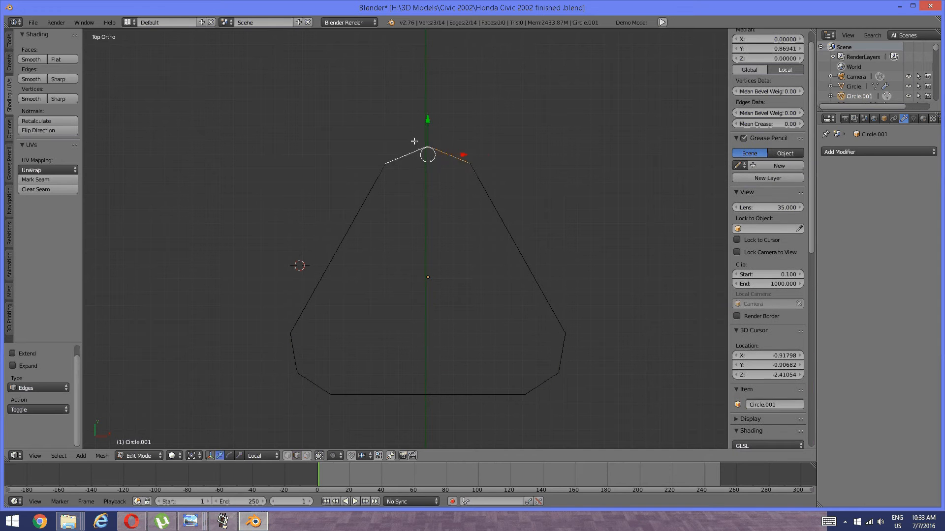
key("w")
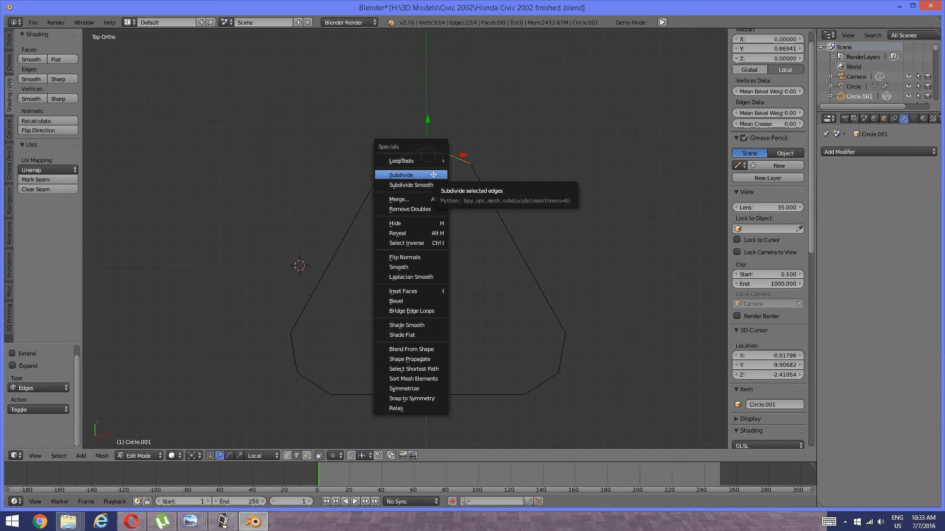
left_click(433, 175)
key("a")
Scale the six new midpoint vertices at the tip and lower corners outward to about 1.03 to round the corners.
key("ctrl+Tab")
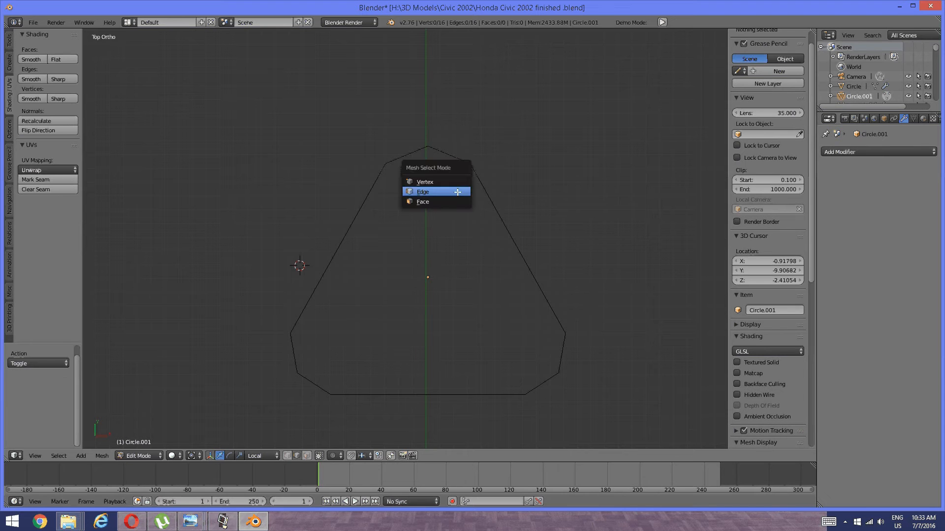
left_click(418, 179)
right_click(408, 155)
right_click(449, 155, "shift")
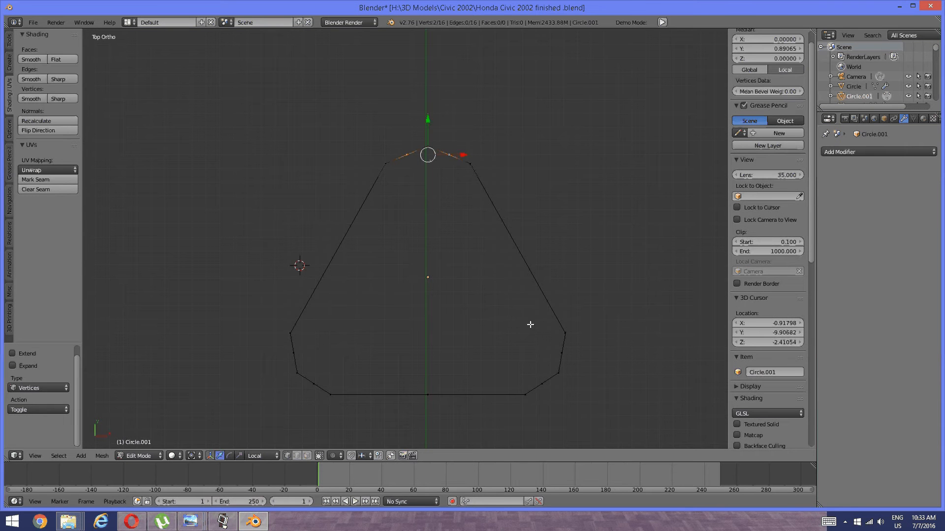
right_click(558, 373, "shift")
right_click(562, 353, "shift")
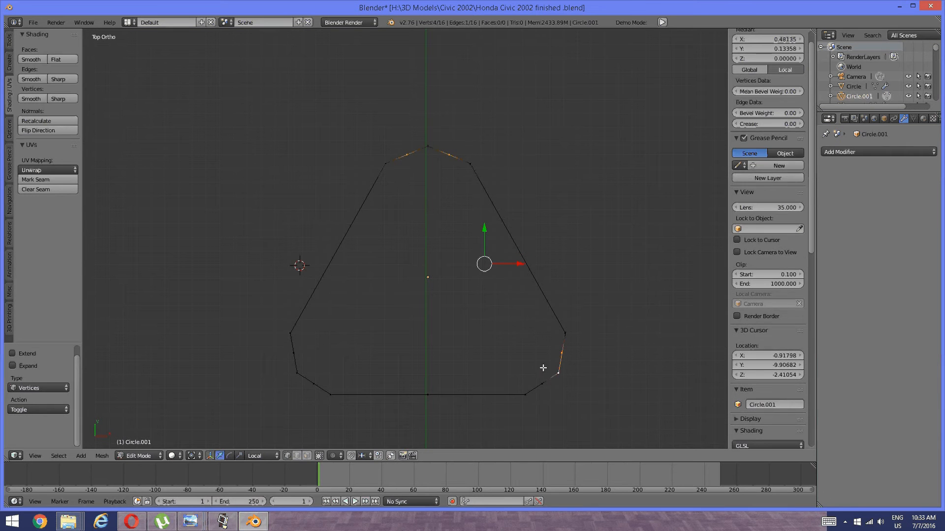
key("ctrl+z")
right_click(542, 381, "shift")
right_click(313, 378, "shift")
right_click(298, 354, "shift")
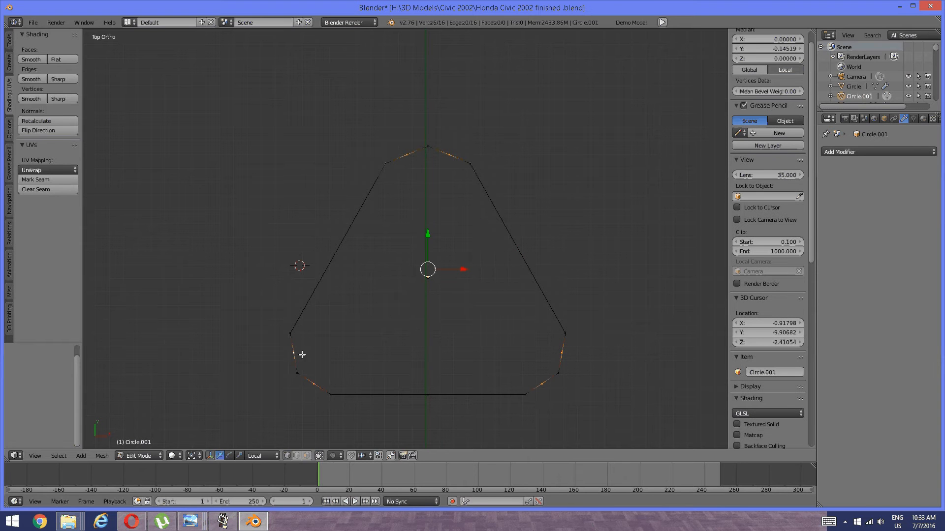
key("s")
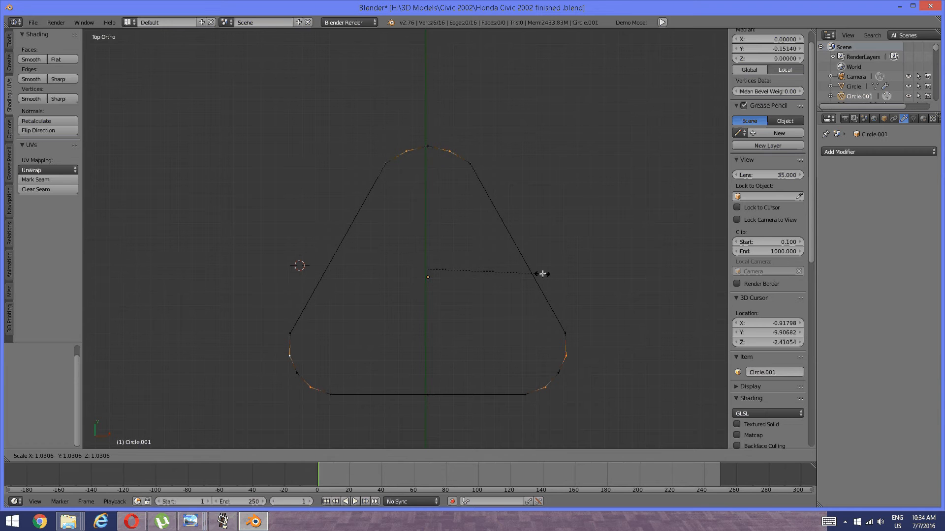
left_click(543, 274)
key("a")
Stretch the five vertices of the upper tip along Y and move them slightly upward.
middle_click_drag(436, 236, 434, 247, "shift")
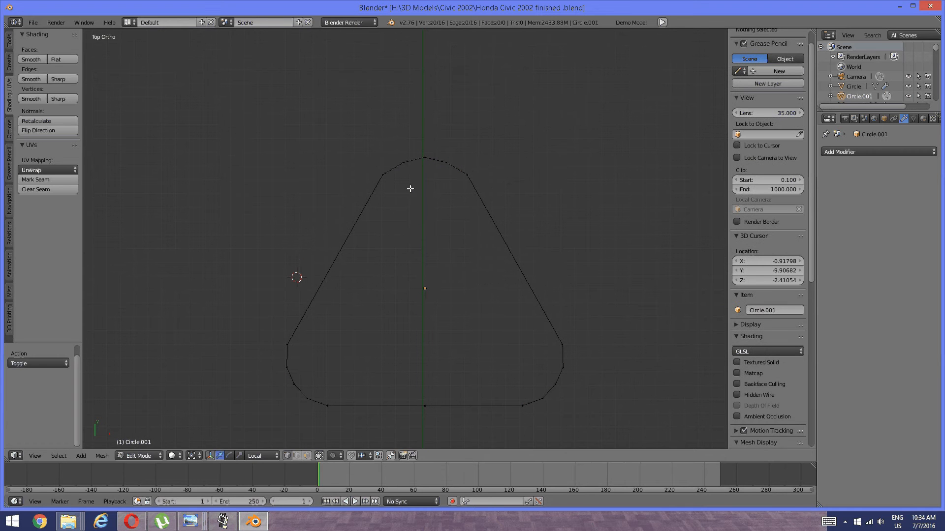
key("b")
left_click_drag(369, 133, 512, 197)
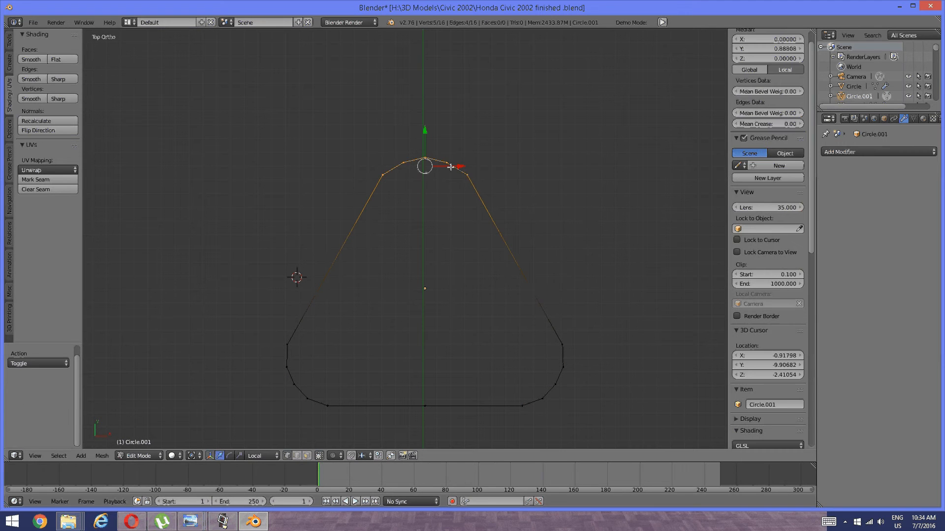
key("s")
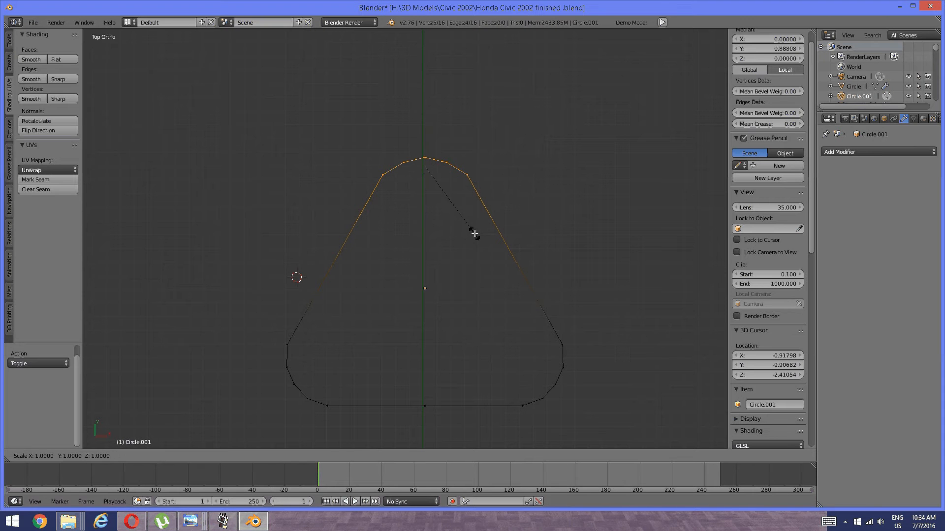
key("y")
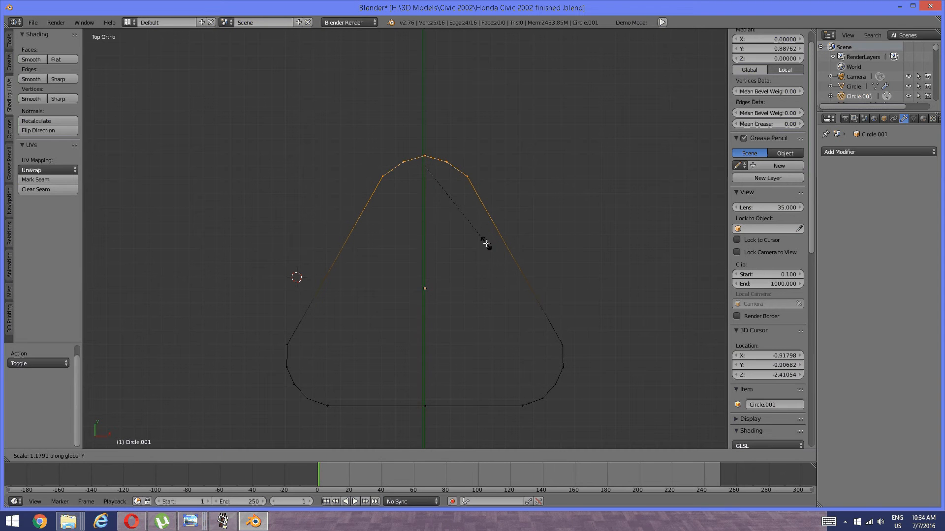
left_click(490, 253)
left_click_drag(424, 137, 424, 133)
key("a")
Extrude the whole rounded triangular outline inward, scaled to 0.901, to form a flat rim.
middle_click_drag(439, 256, 432, 210, "shift")
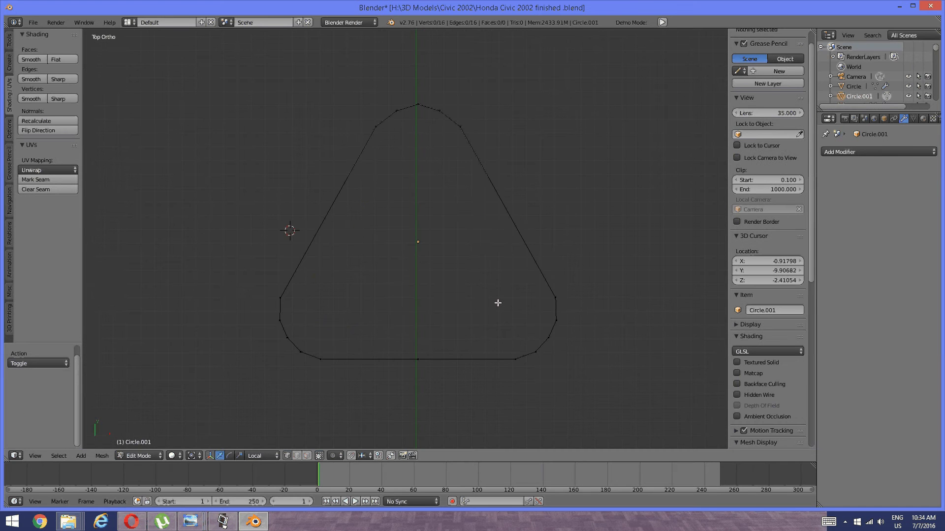
mouse_move(461, 294)
middle_mouse_down("shift")
mouse_move(466, 302)
mouse_move(451, 235)
mouse_move(445, 287)
middle_mouse_up("shift")
key("a")
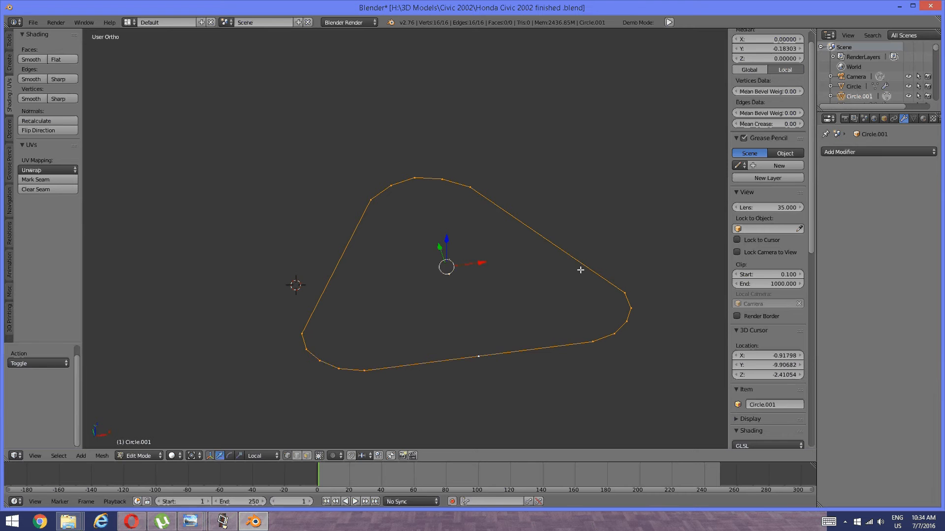
key("e")
key("s")
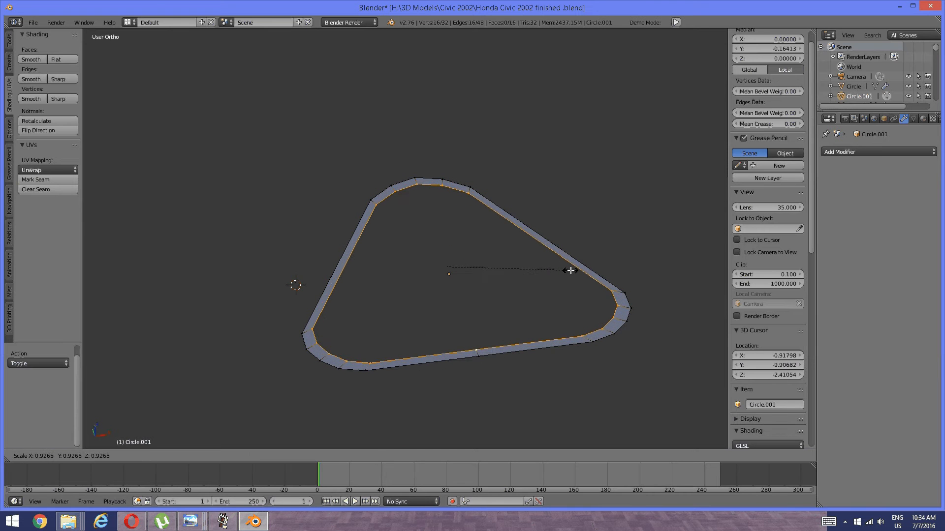
left_click(567, 270)
middle_click_drag(441, 317, 449, 310)
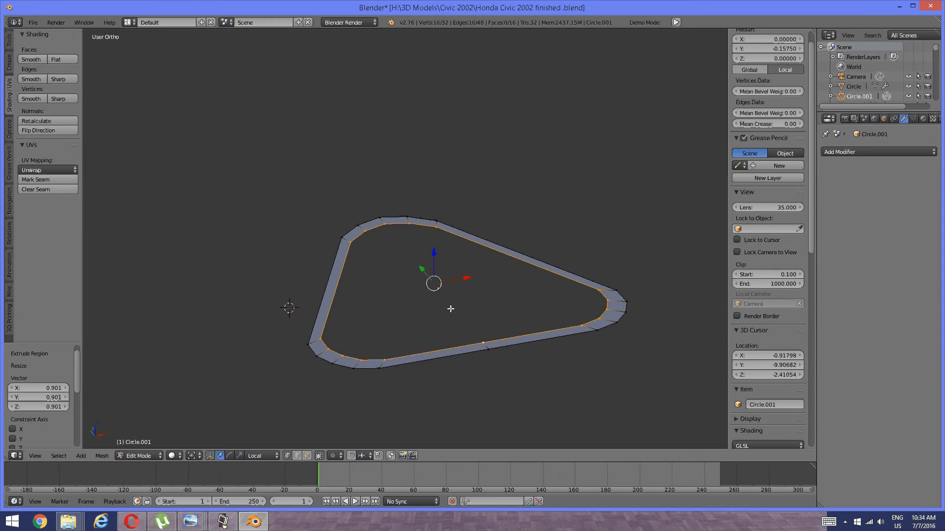
Extrude the rim's outer edge loop upward 0.344 along Z to form the side walls.
key("a")
right_click(509, 263, "alt")
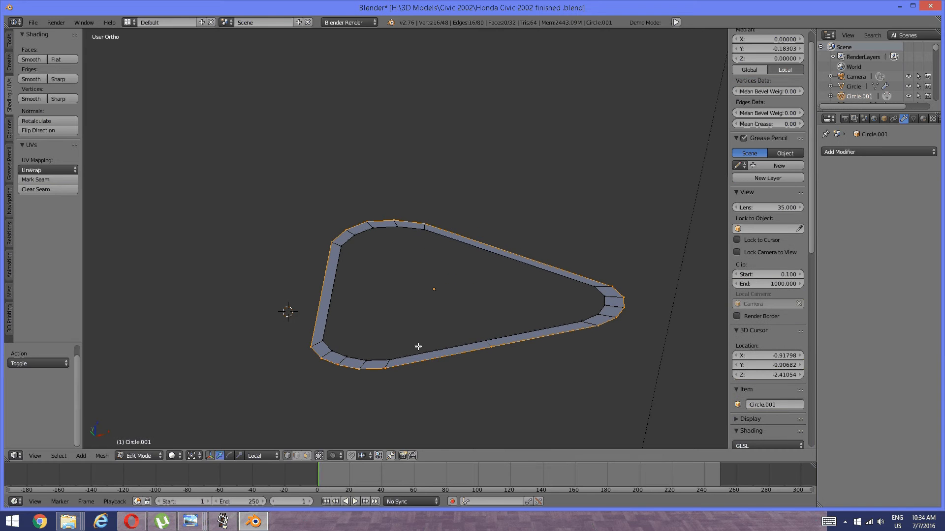
key("e")
key("z")
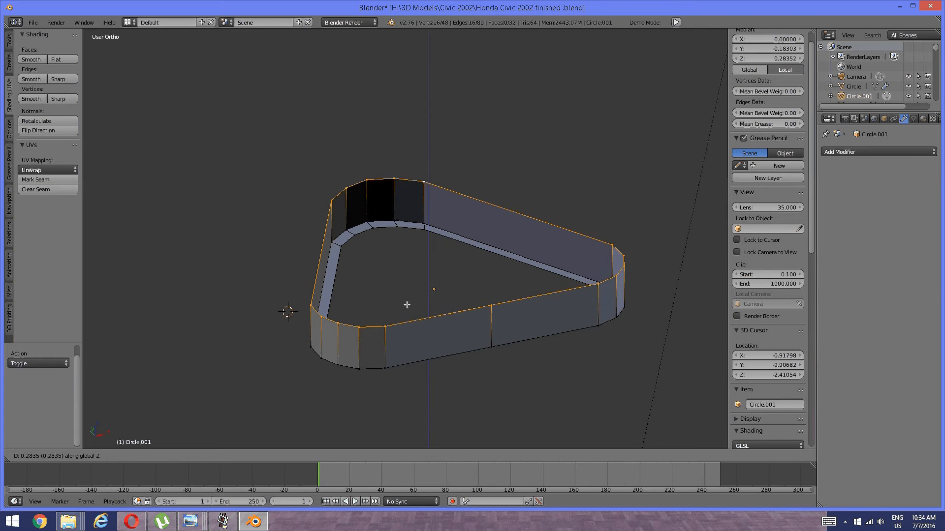
left_click(407, 296)
middle_click_drag(436, 278, 383, 300)
middle_click_drag(497, 267, 476, 278)
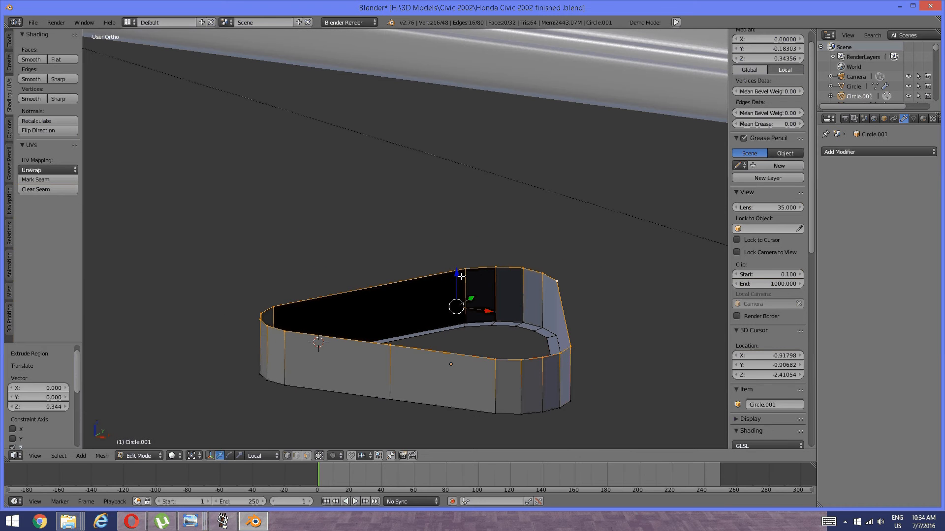
Extrude the walls' upper edge loop inward to about two thirds of its size and raise it along Z into a sloped band.
key("e")
key("s")
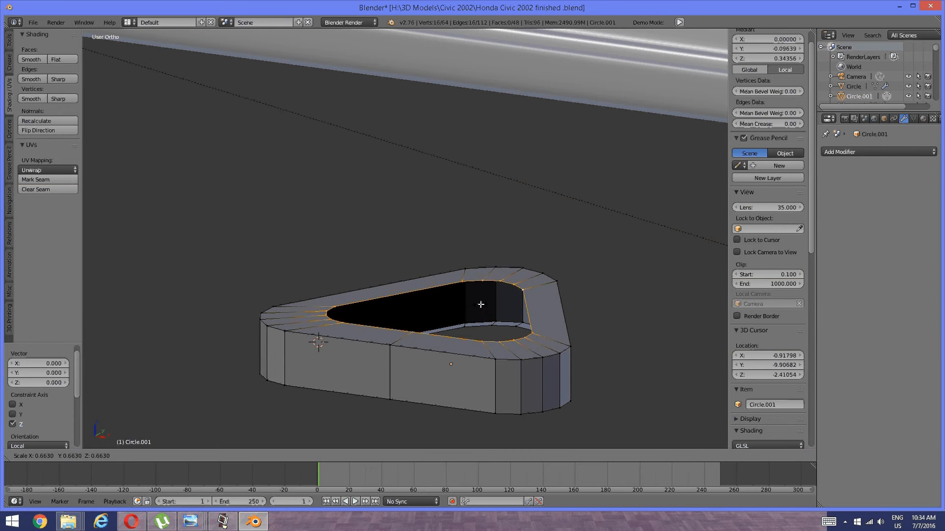
left_click(482, 299)
middle_click_drag(413, 321, 426, 257)
left_click_drag(425, 244, 424, 231)
middle_click_drag(425, 230, 317, 322)
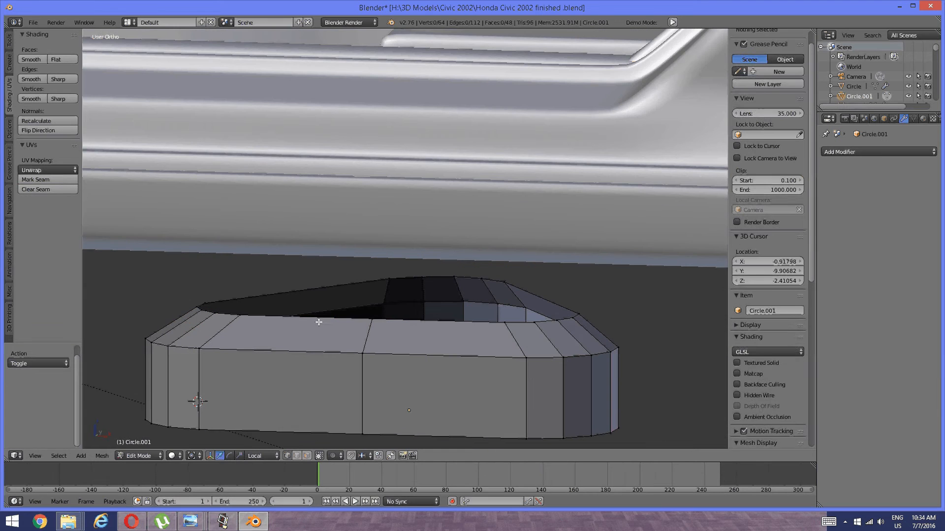
Add a centred loop cut around the sloped band and raise it slightly along Z to round the slope.
key("a")
key("ctrl+r")
left_click(241, 328)
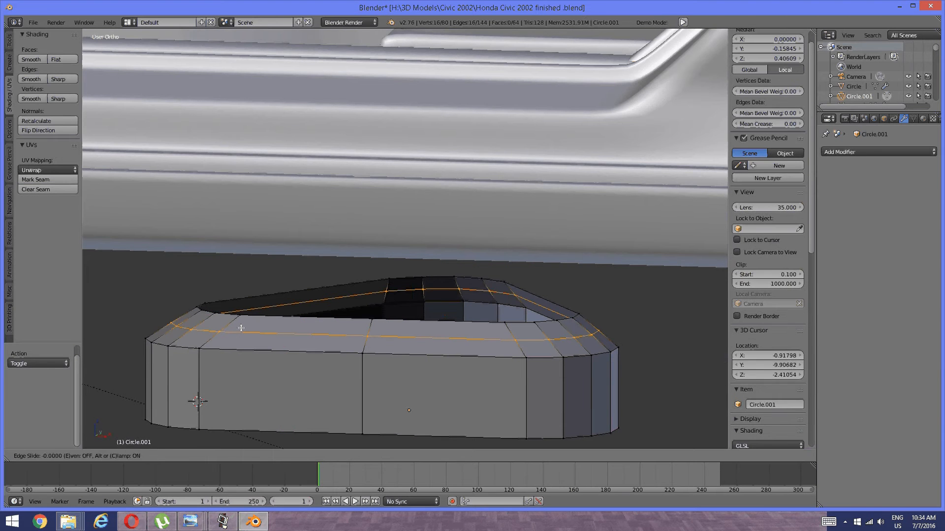
left_click(241, 328)
key("g")
key("z")
key("z")
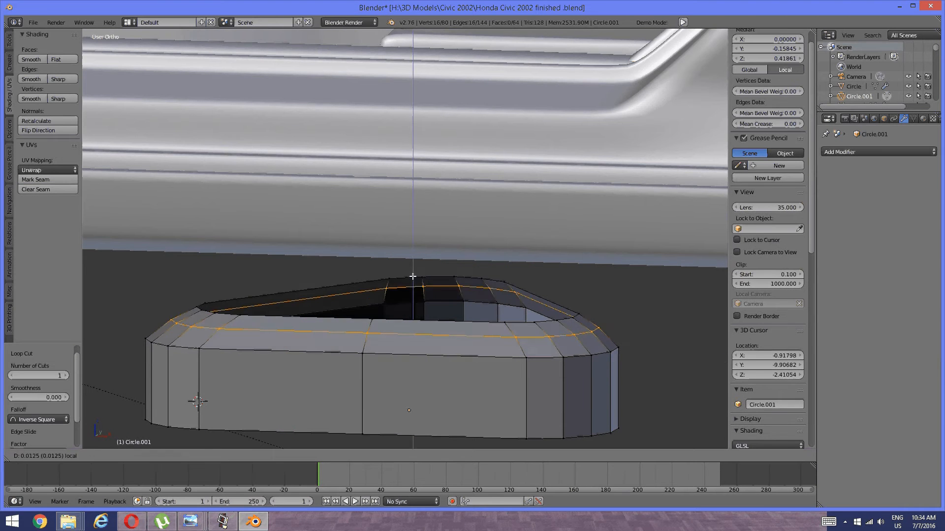
left_click(413, 273)
key("a")
Extrude the edge loop of the upper opening inward, scaled to 0.813.
middle_click_drag(272, 314, 299, 337)
right_click(300, 339, "alt")
key("e")
key("s")
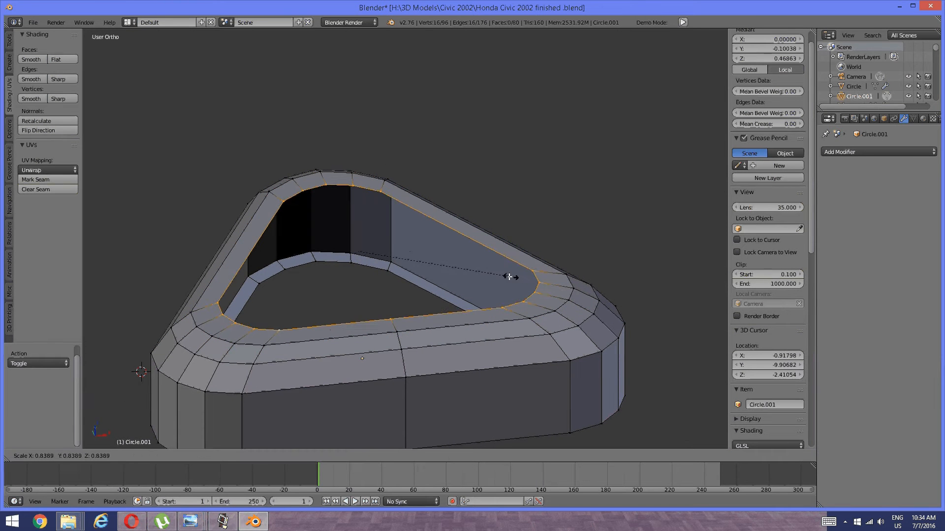
left_click(506, 277)
Extrude the upper opening's edge inward to 0.532 and collapse it to a single vertex to close the top.
key("e")
key("s")
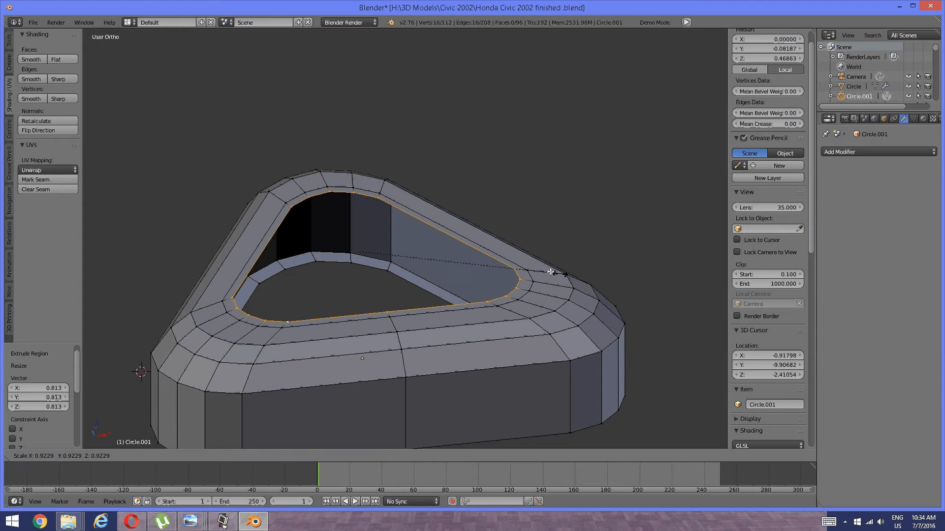
left_click(478, 262)
key("alt+m")
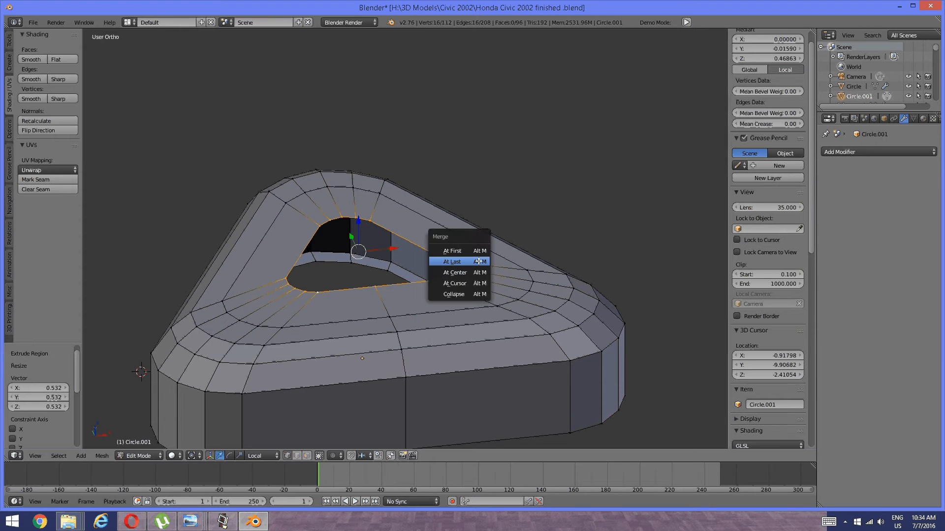
left_click(468, 284)
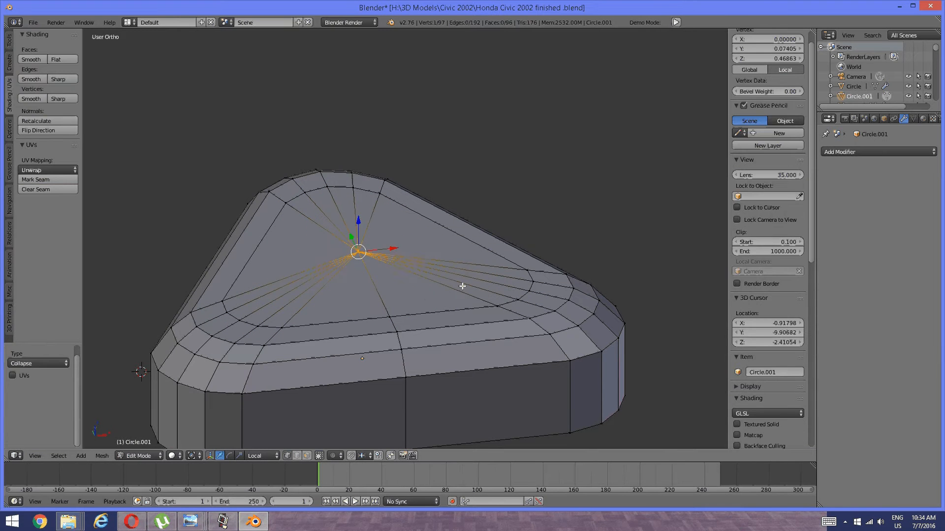
key("a")
Add a loop cut around the side walls and slide it close to their upper edge.
key("KP_Divide")
middle_click_drag(397, 240, 392, 295)
middle_click_drag(392, 296, 378, 304)
key("ctrl+r")
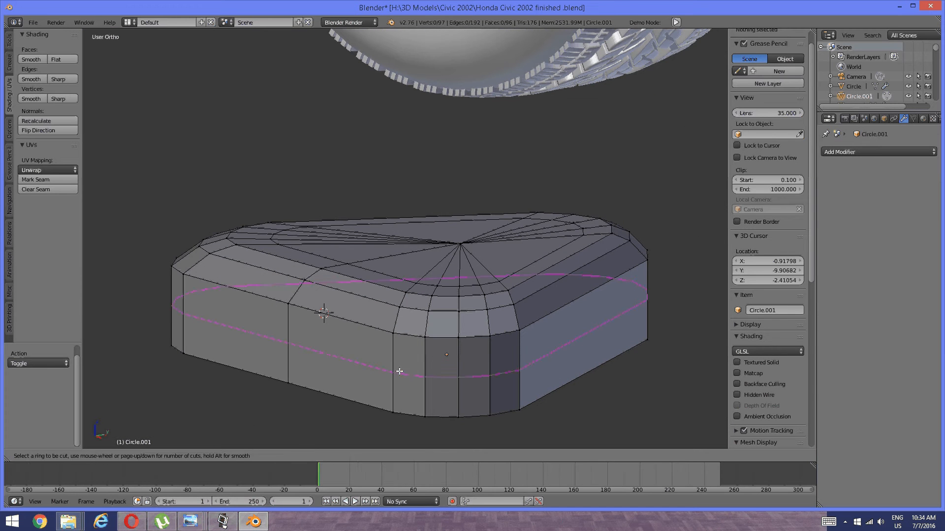
left_click(400, 372)
left_click(400, 370)
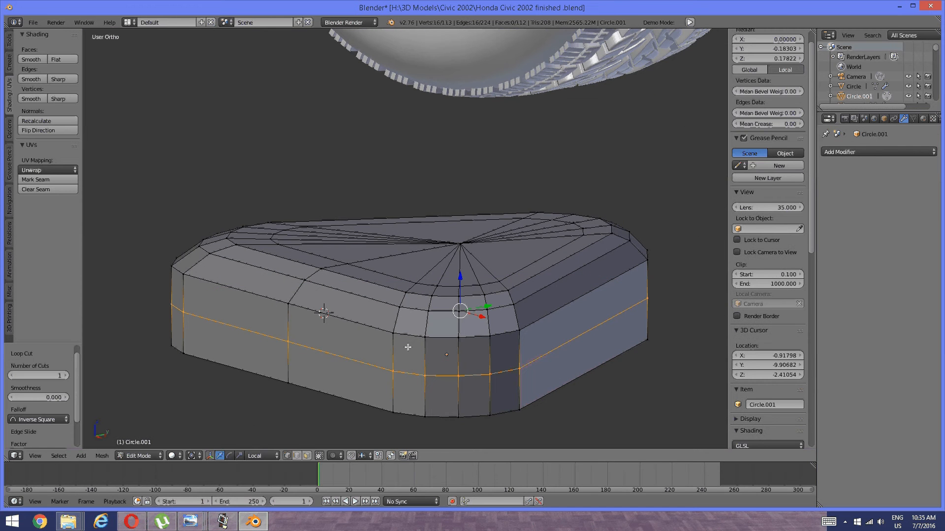
key("ctrl+e")
left_click(416, 365)
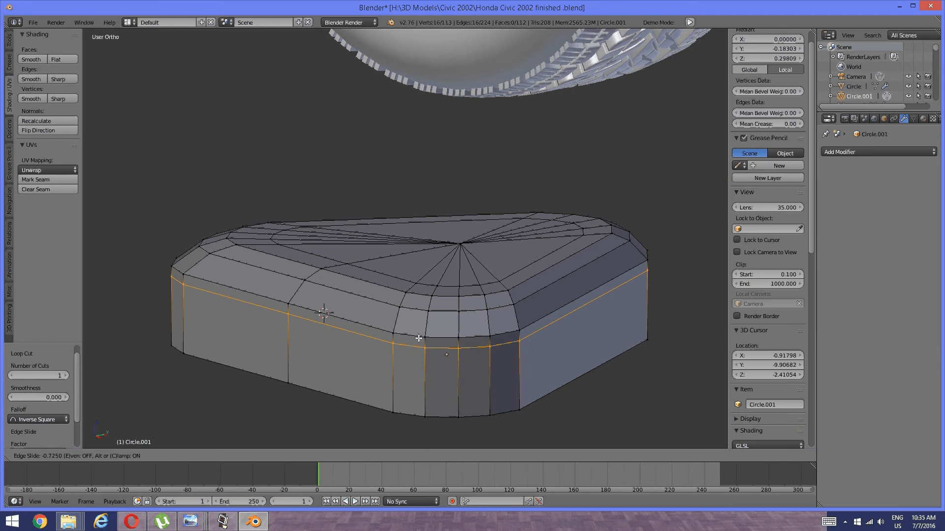
left_click(418, 337)
key("a")
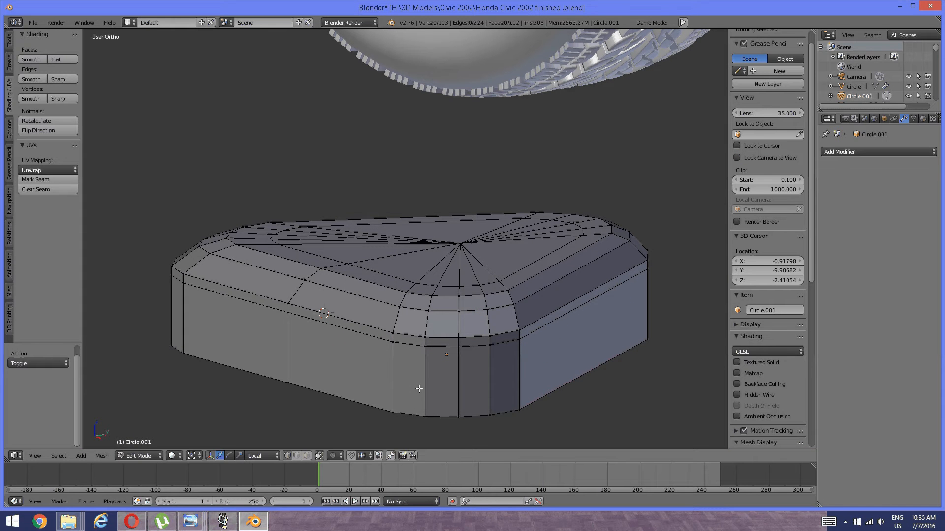
Add a second loop cut around the side walls and slide it close to their lower edge, factor about 0.85.
key("ctrl+r")
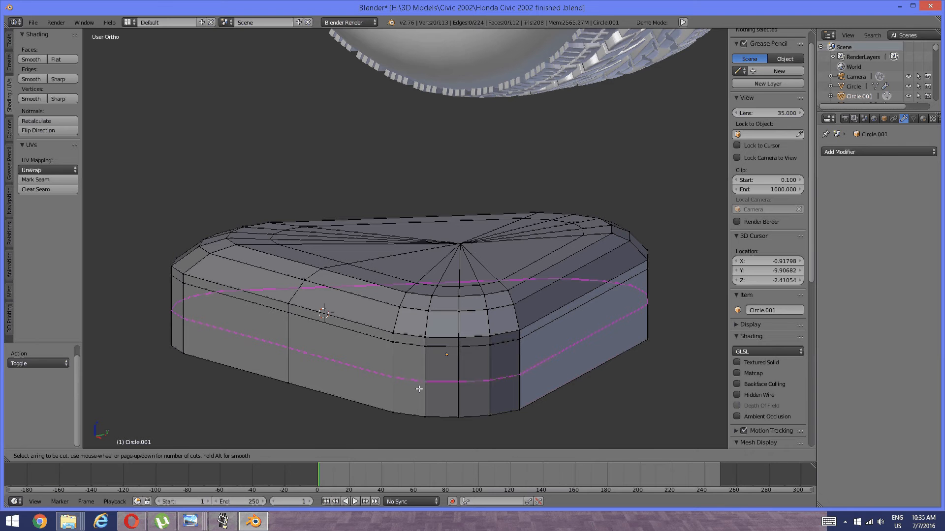
left_click(419, 389)
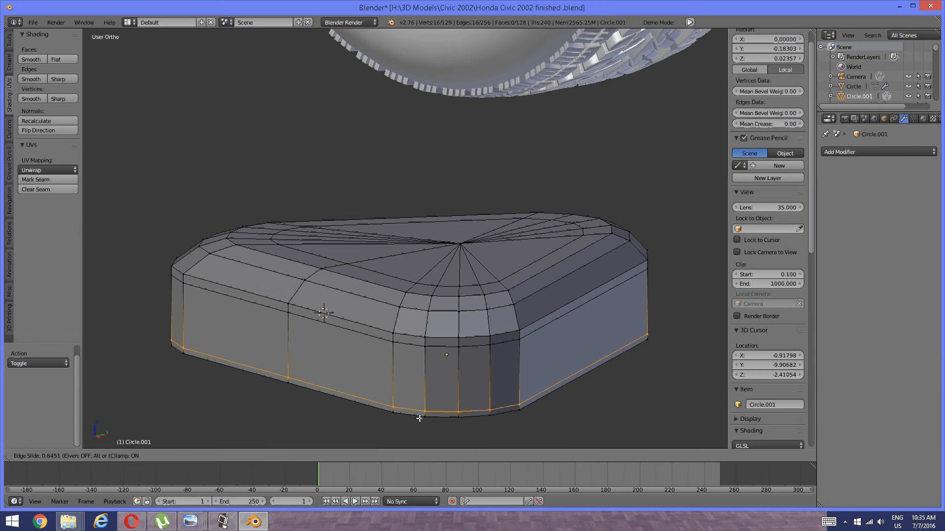
left_click(419, 419)
key("a")
middle_click_drag(377, 327, 415, 349)
scroll(379, 339, "down", 2)
middle_click_drag(352, 331, 383, 340)
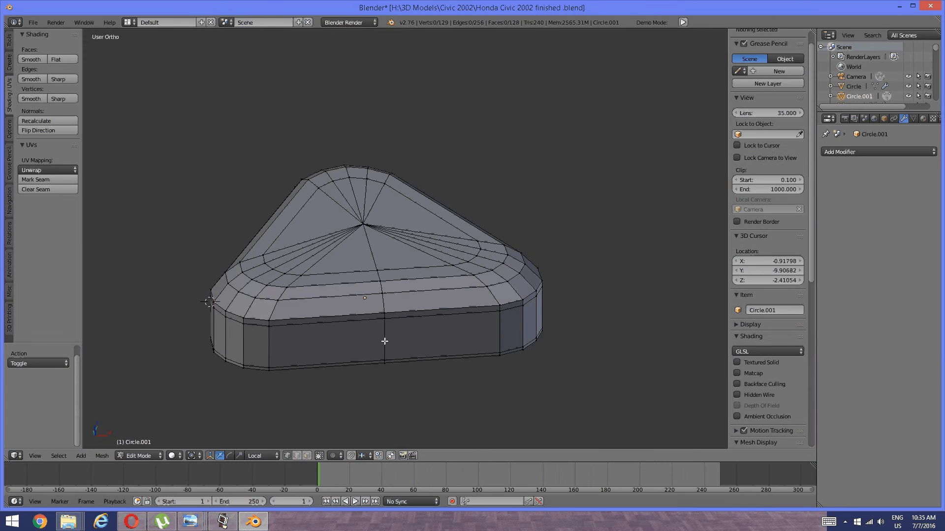
Add a loop cut around the upper part of the sloped band, close to the flat top's edge.
scroll(379, 341, "up", 3)
middle_click_drag(307, 348, 310, 305)
key("ctrl+r")
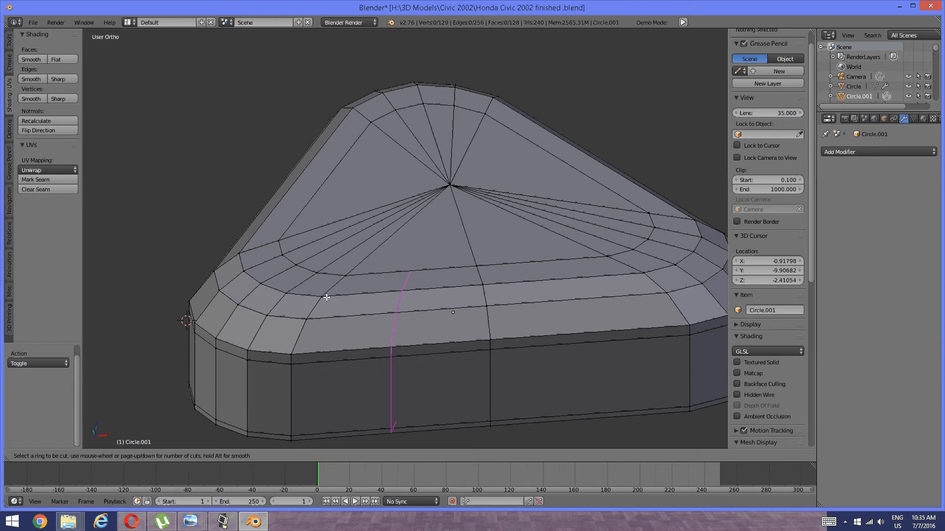
left_click(323, 301)
left_click(327, 297)
key("a")
Add a loop cut around the underside rim and slide it toward the rim's outer edge.
middle_click_drag(317, 342, 261, 251)
right_click(236, 267, "alt")
key("g")
key("g")
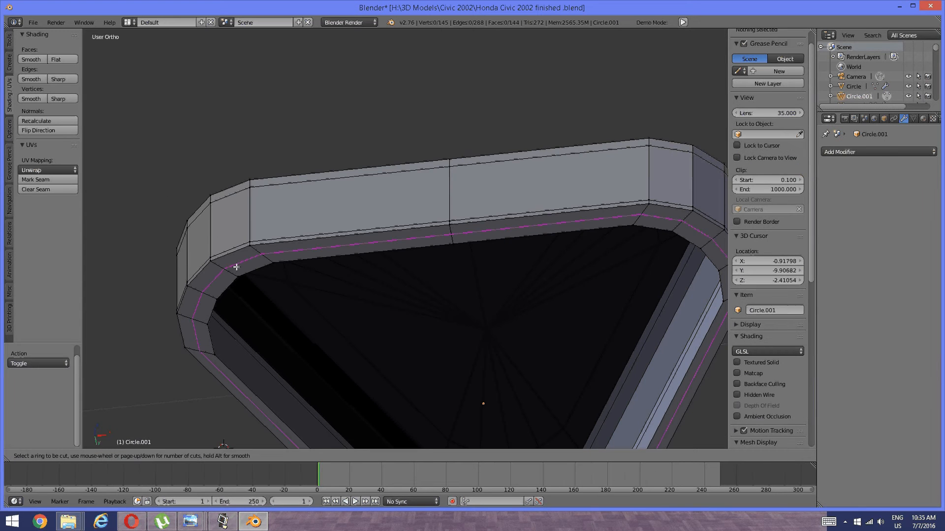
left_click(227, 257)
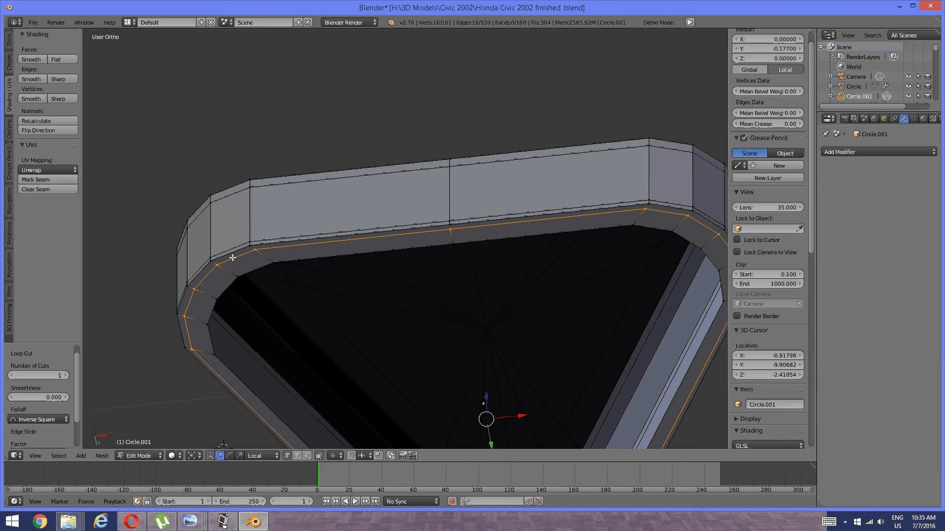
key("a")
Extrude the inner edge loop of the underside rim upward along Z into the body to form an inner lip.
middle_click_drag(245, 260, 331, 257)
right_click(337, 272, "alt")
key("e")
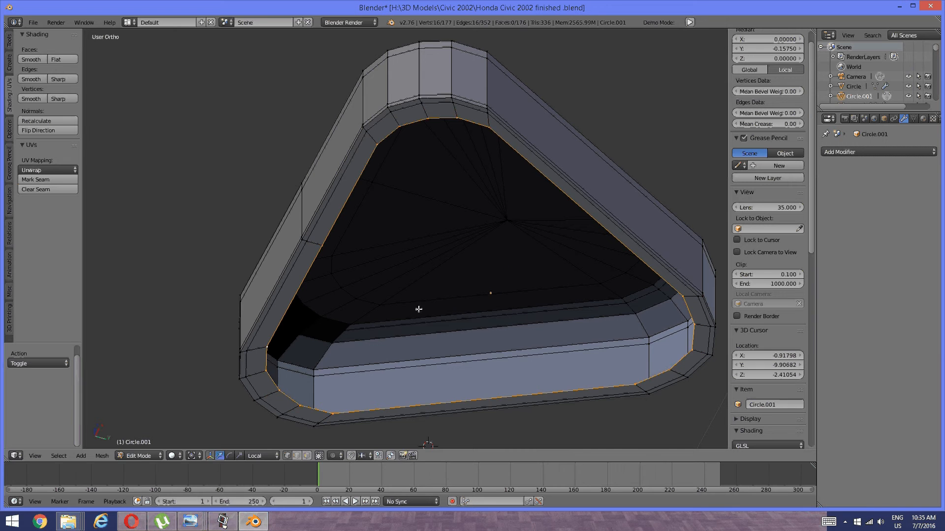
key("z")
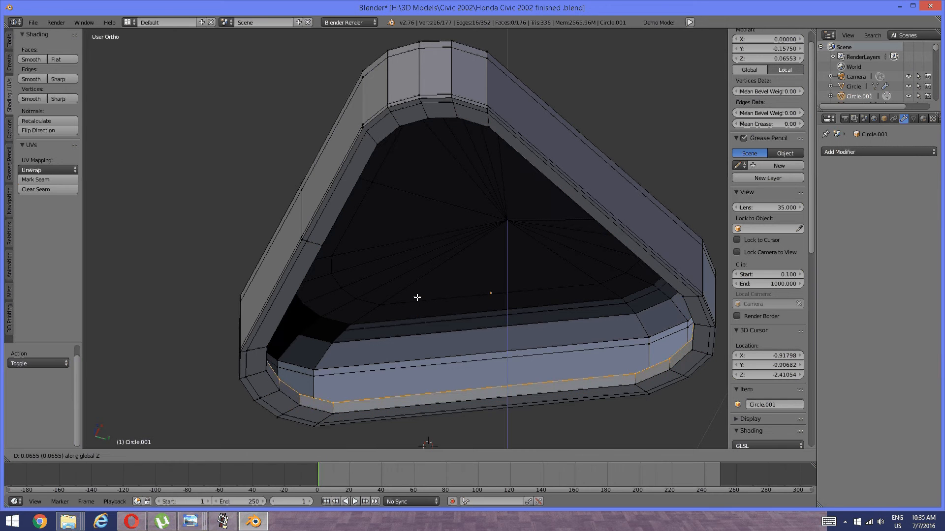
left_click(418, 294)
middle_click_drag(487, 318, 428, 332)
scroll(423, 344, "up", 2)
mouse_move(415, 364)
middle_mouse_down("shift")
mouse_move(430, 331)
mouse_move(431, 366)
middle_mouse_up("shift")
Add a loop cut around the inner lip and slide it close to the underside rim.
key("a")
key("ctrl+r")
left_click(430, 382)
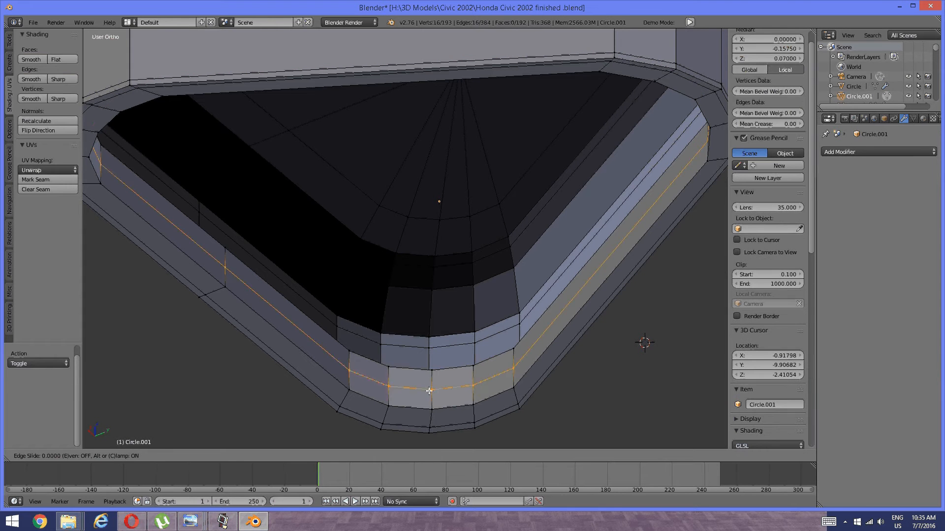
left_click(430, 400)
key("a")
scroll(320, 338, "down", 2)
middle_click_drag(321, 337, 377, 348)
Duplicate the underside opening's edge loop in place and extrude the copy inward, scaled to 0.949.
left_click(351, 341, "alt")
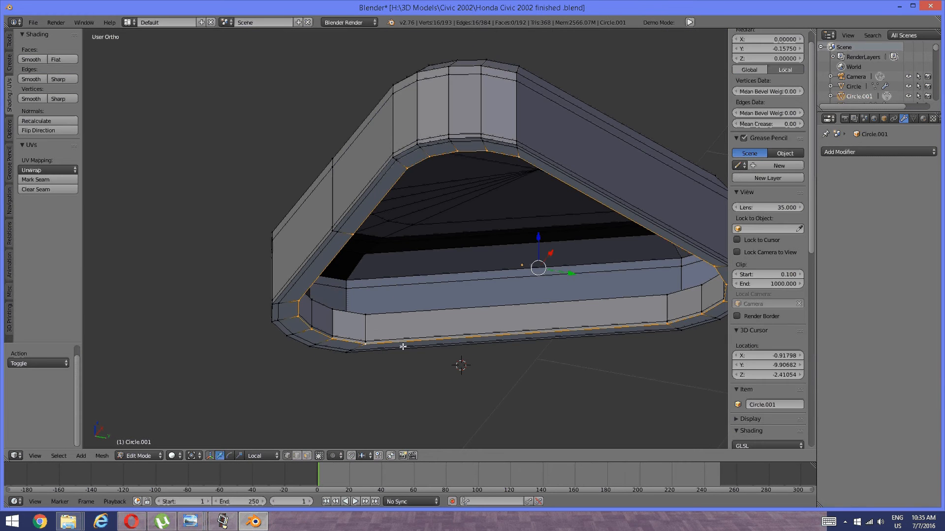
key("shift+d")
right_click(442, 252)
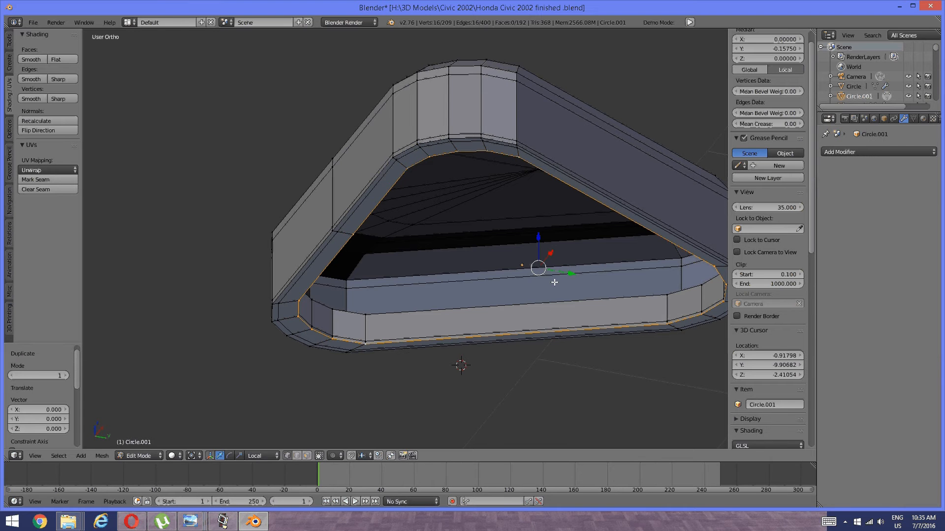
key("shift+d")
key("s")
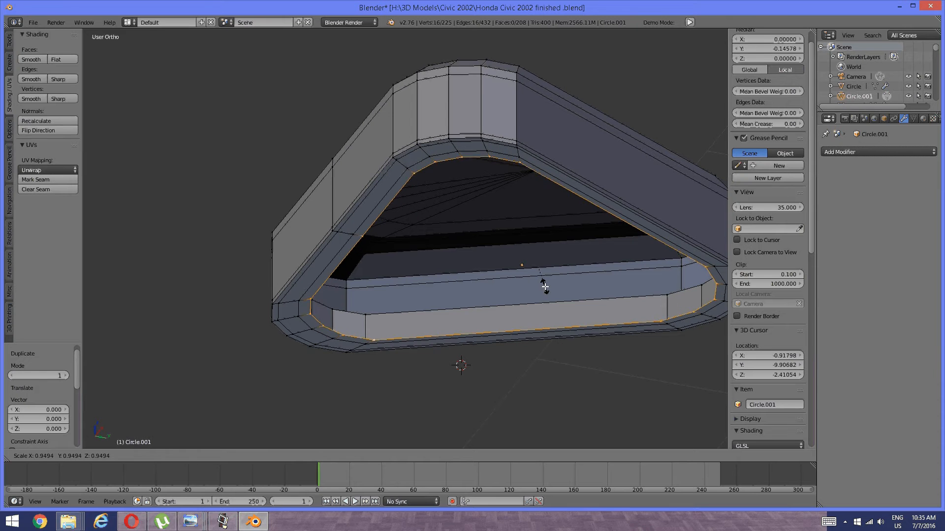
left_click(541, 287)
Extrude the copied loop inward to 0.591 and collapse it to a single vertex to close the bottom cap.
key("e")
key("s")
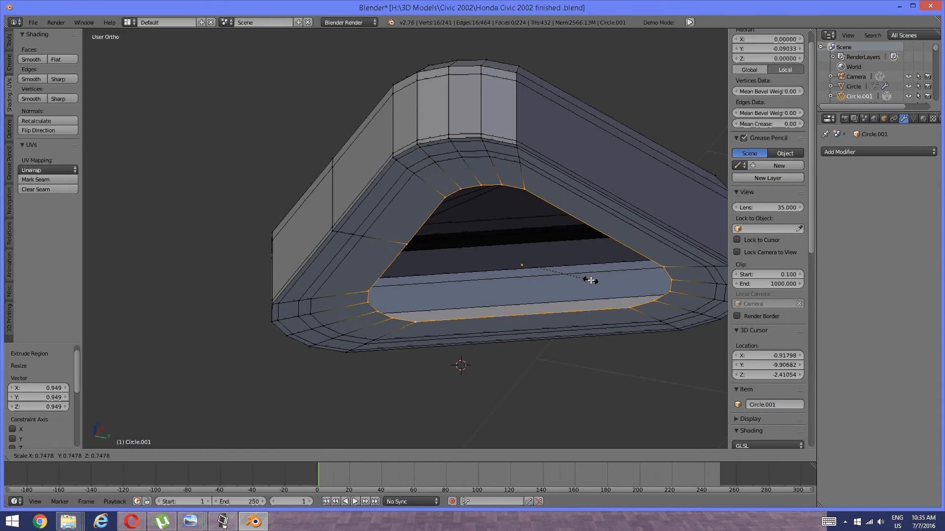
left_click(579, 281)
key("alt+m")
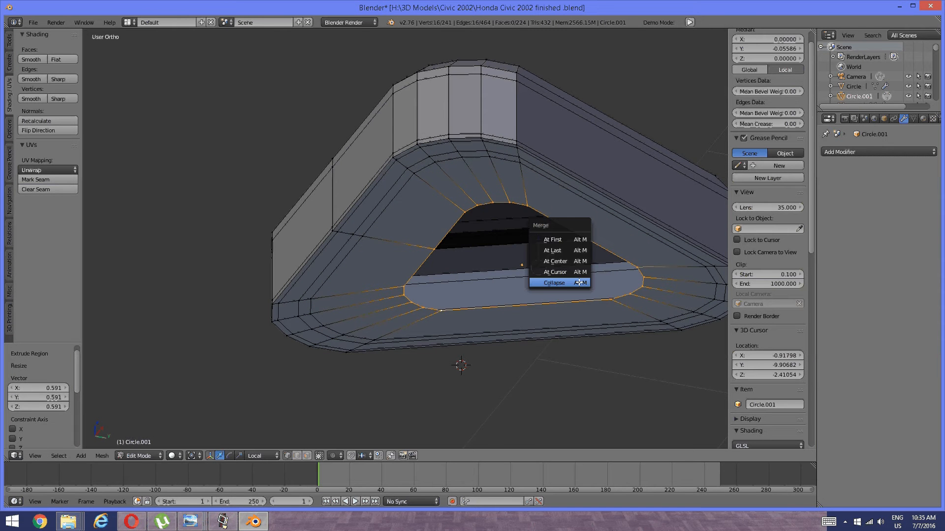
left_click(579, 281)
key("a")
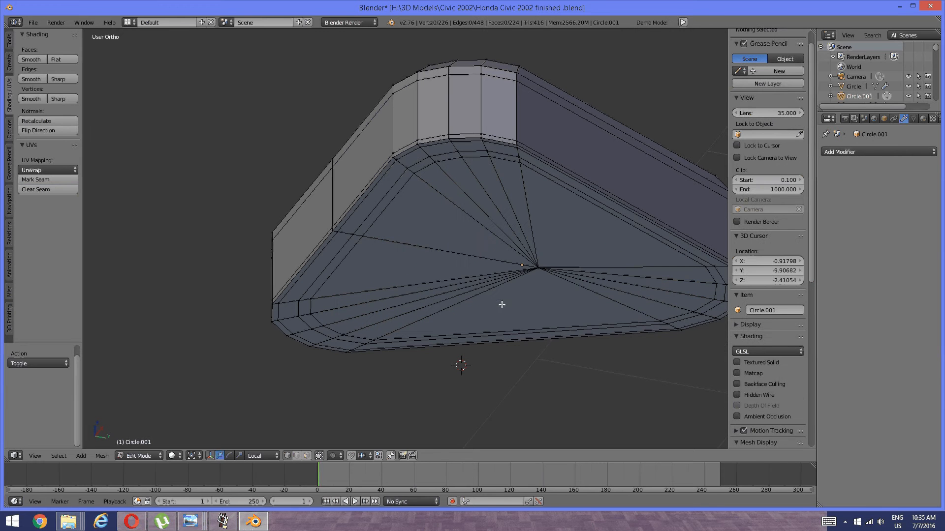
Select the whole linked bottom cap and extrude it downward along its normal by about 0.066 to give it thickness.
key("l")
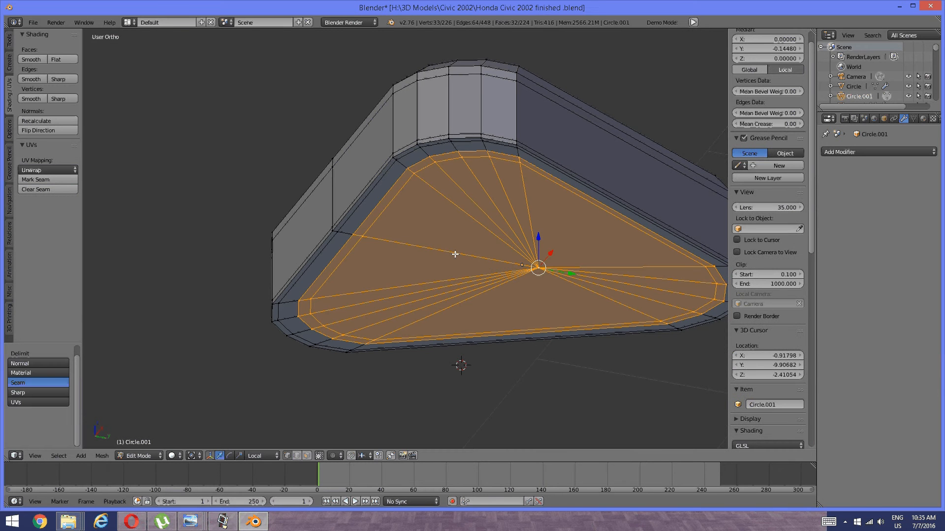
key("e")
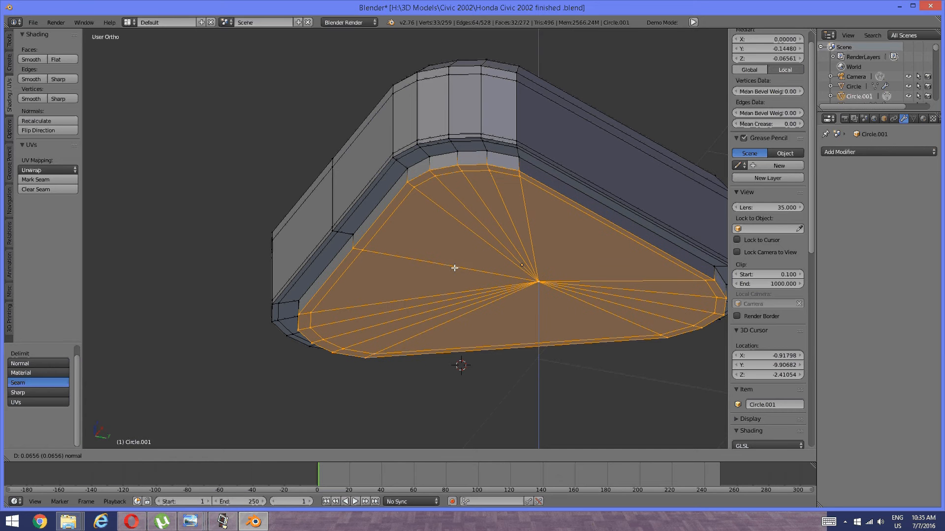
left_click(454, 268)
middle_click_drag(449, 162, 418, 205)
key("a")
Add two loop cuts around the cap's side wall, one slid close to its upper edge and one close to its lower edge.
scroll(397, 247, "up", 3)
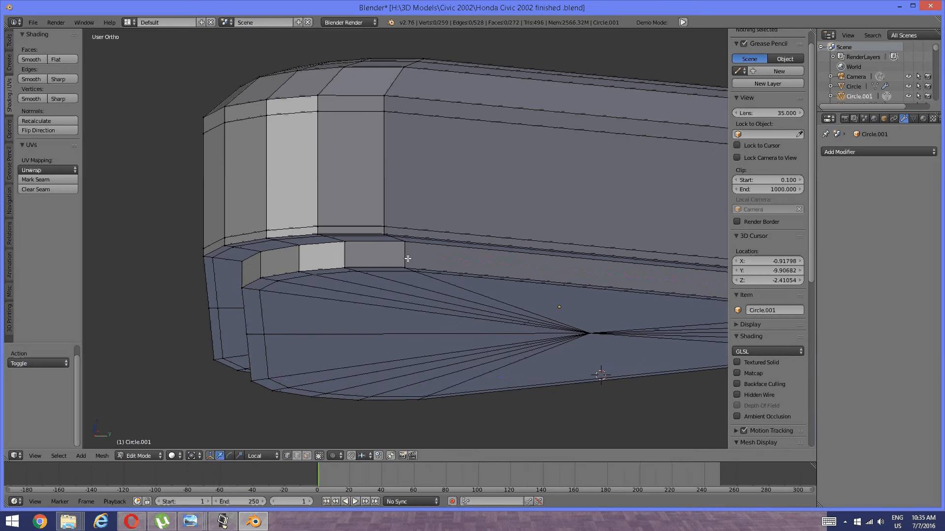
key("ctrl+r")
left_click(407, 258)
left_click(408, 249)
key("a")
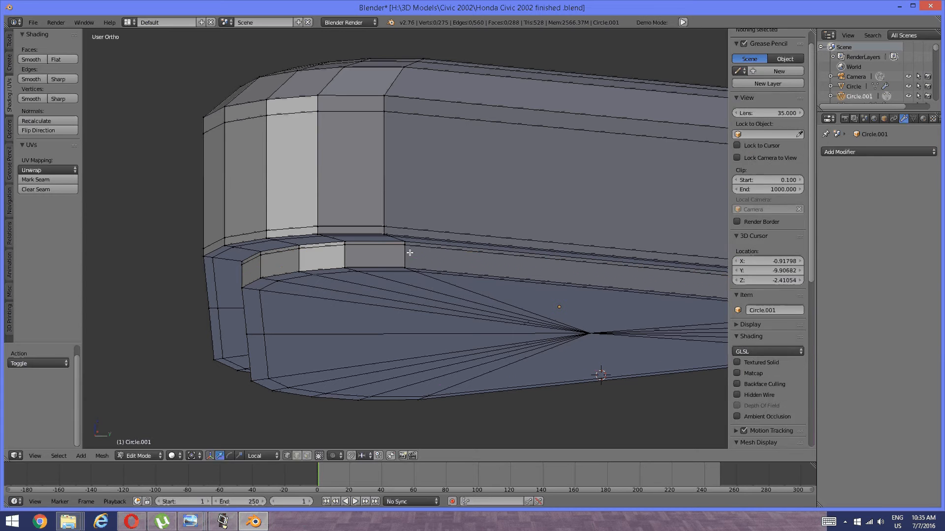
key("ctrl+r")
left_click(408, 257)
left_click(408, 260)
key("a")
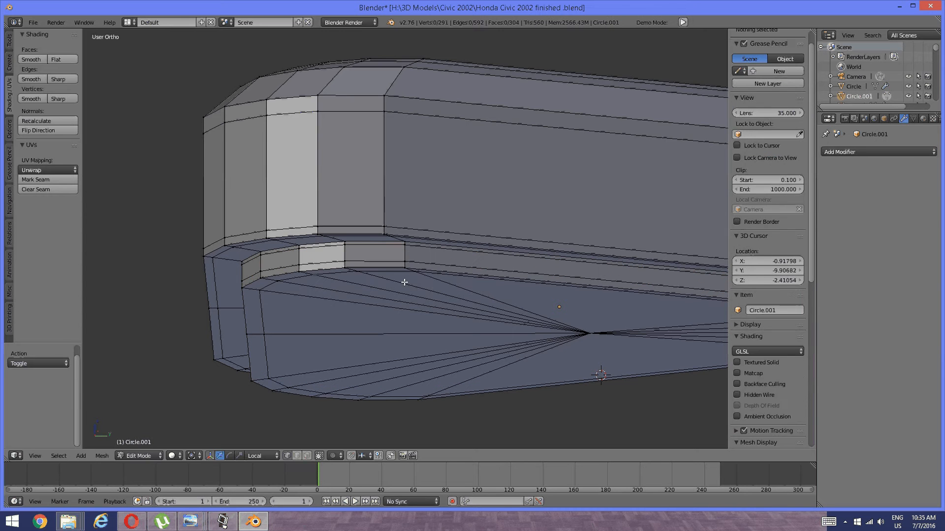
Select the linked bottom cap and move it up along Z into the body's underside opening.
right_click(412, 272)
key("ctrl+l")
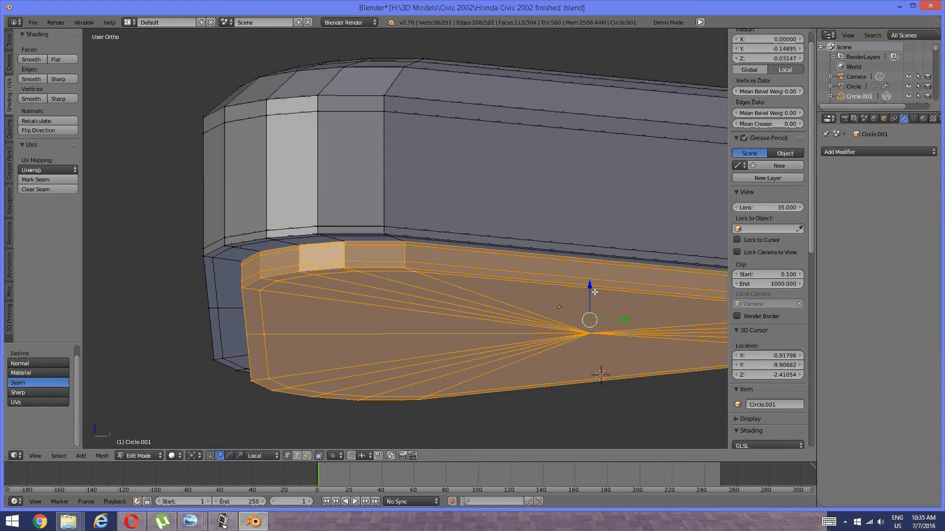
left_click_drag(591, 291, 594, 258)
scroll(520, 245, "down", 2)
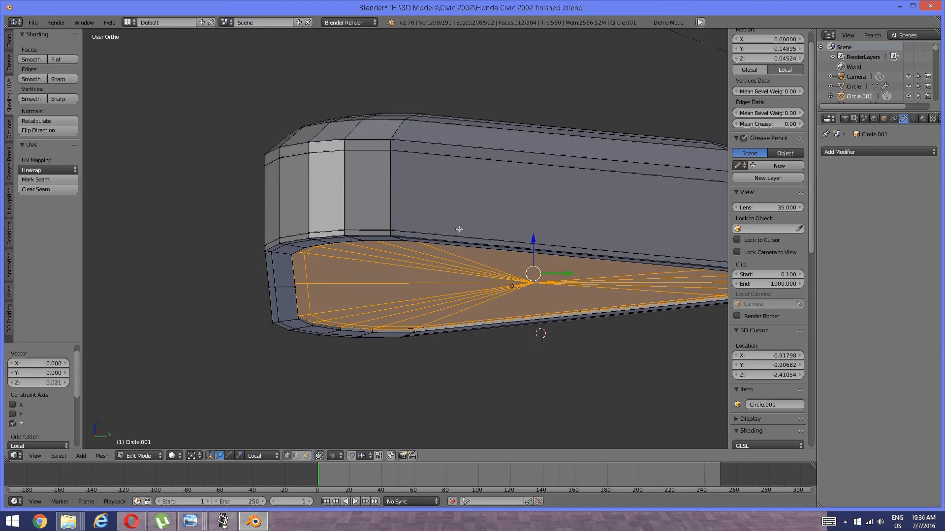
middle_click_drag(458, 229, 481, 245)
key("a")
scroll(482, 191, "down", 4)
middle_click_drag(482, 191, 508, 241)
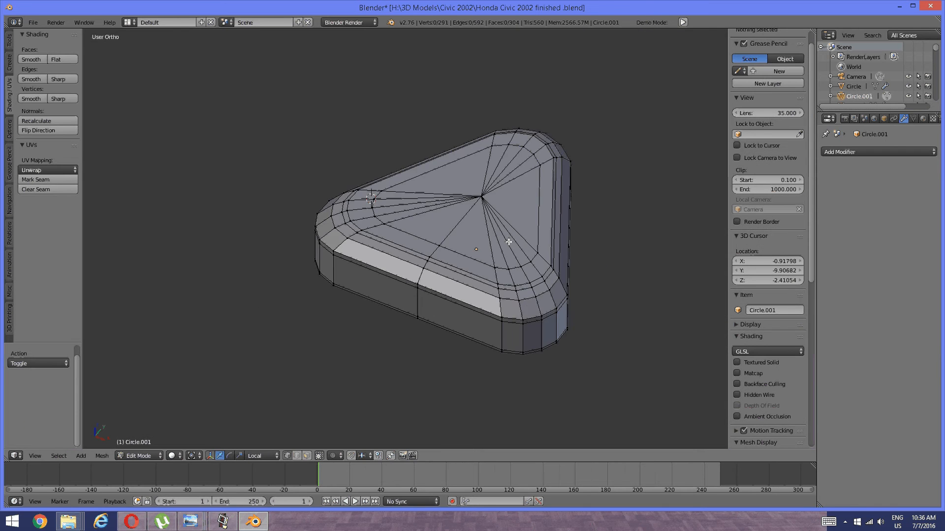
Snap the 3D cursor midway between the upper and lower central vertices of the body's flat front side.
scroll(508, 241, "up", 4)
scroll(481, 238, "down", 4)
middle_click_drag(411, 243, 432, 272)
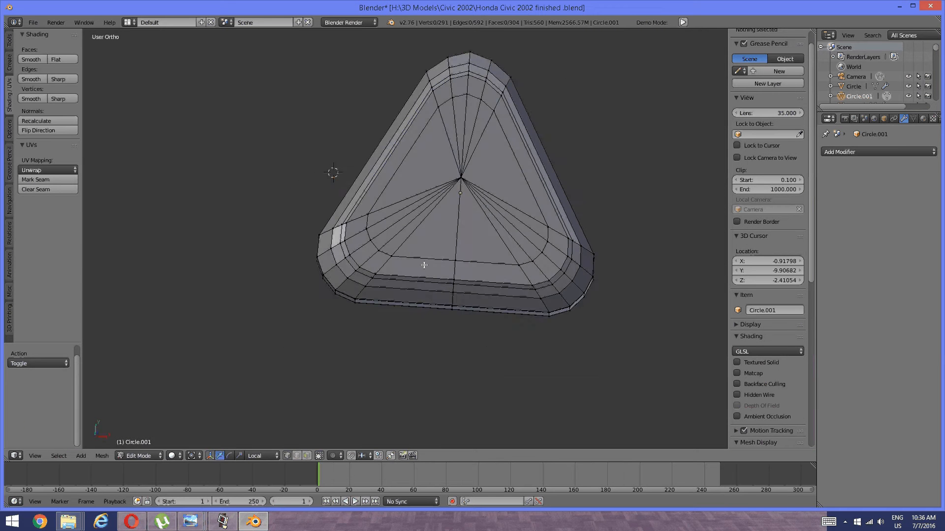
key("KP_7")
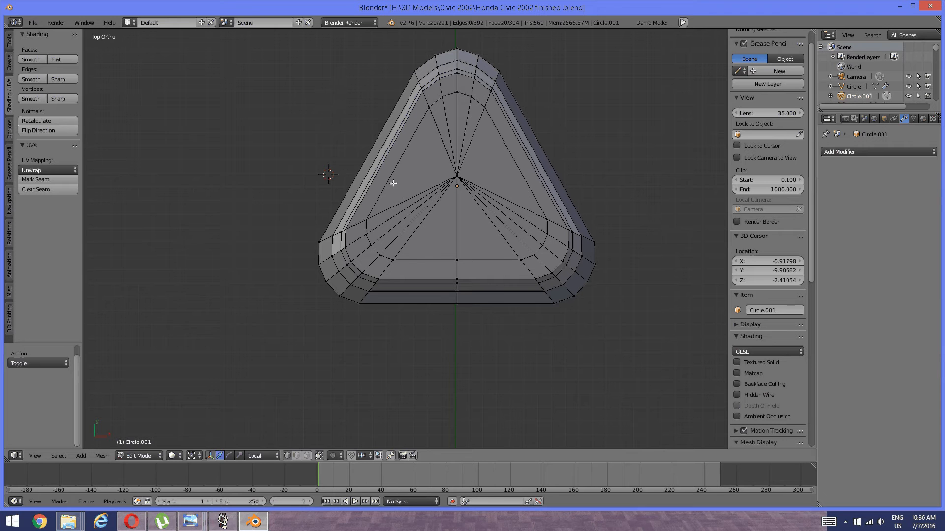
middle_click_drag(504, 358, 464, 363, "shift")
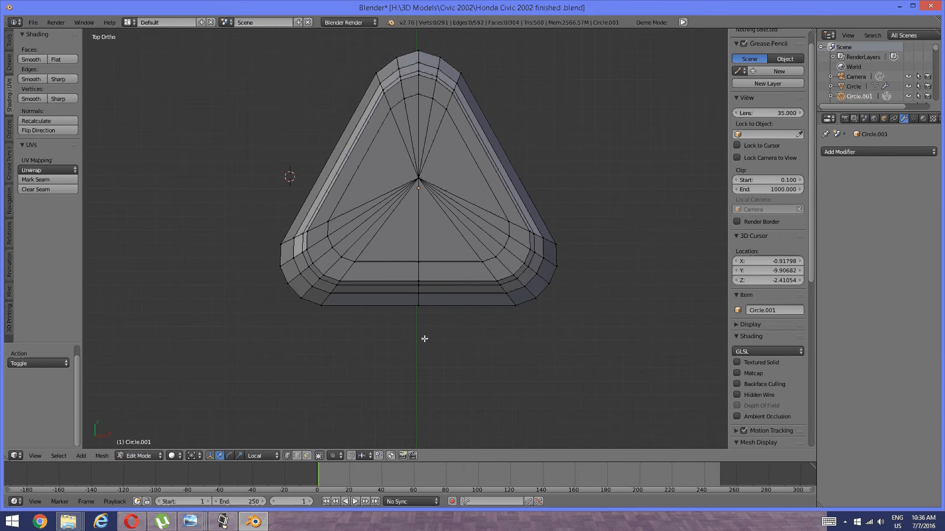
right_click(418, 305)
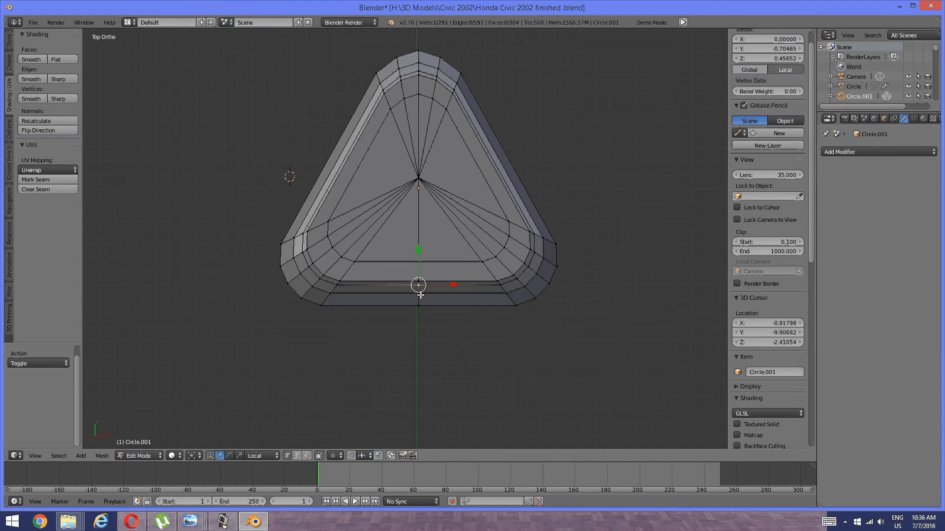
key("shift+s")
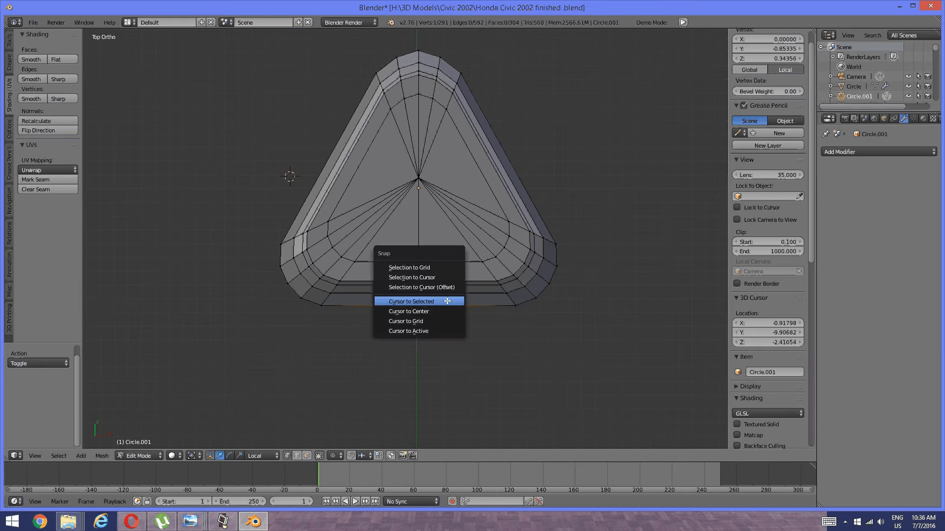
left_click(447, 301)
middle_click_drag(447, 301, 395, 296)
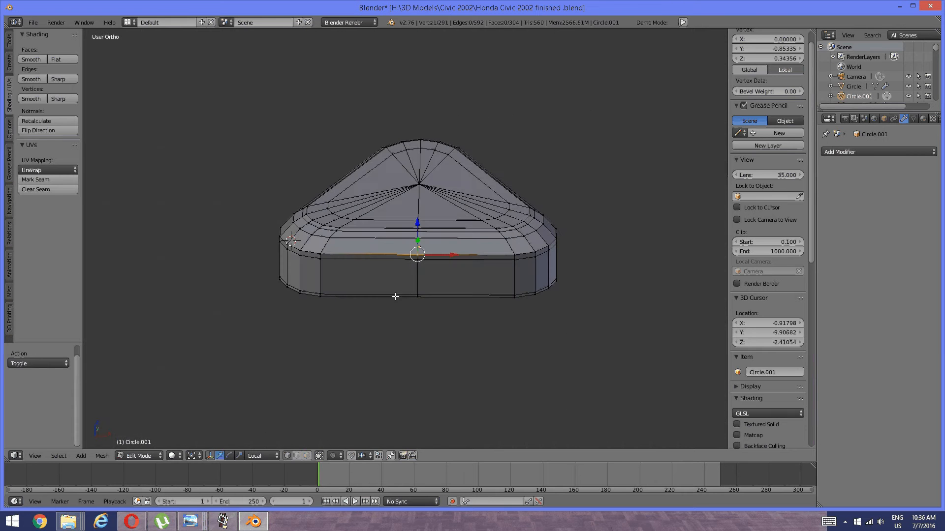
right_click(423, 280, "shift")
key("shift+s")
left_click(415, 320)
key("a")
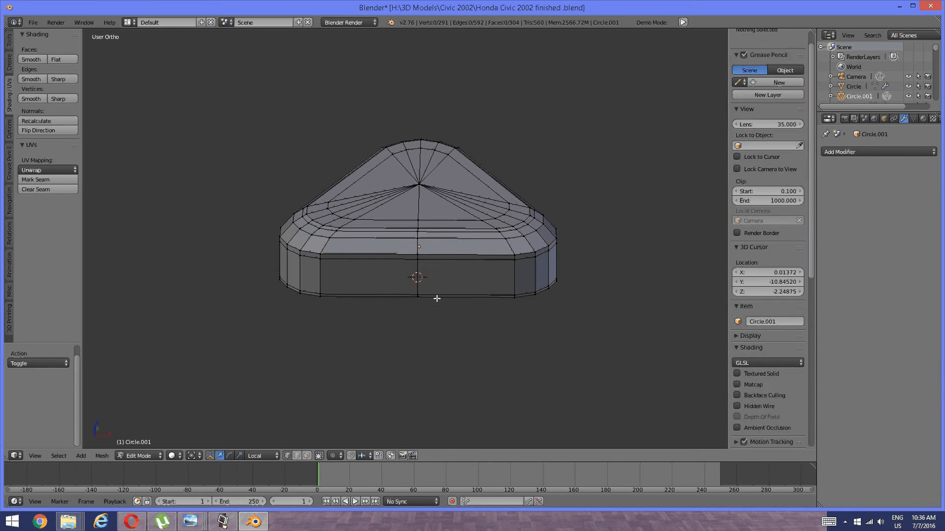
Add an 8-vertex mesh circle with radius 1.000 and no fill at the 3D cursor.
middle_click_drag(448, 282, 452, 312)
key("KP_7")
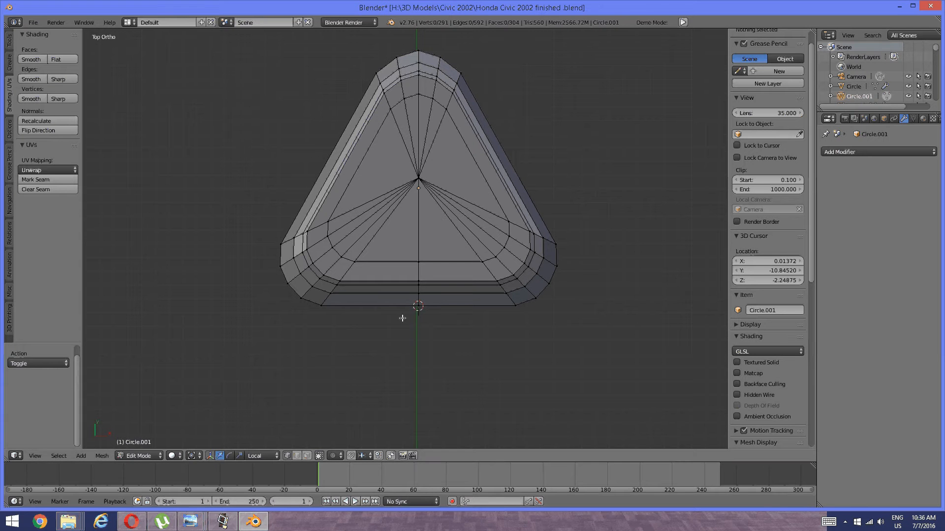
key("space")
mouse_move(384, 333)
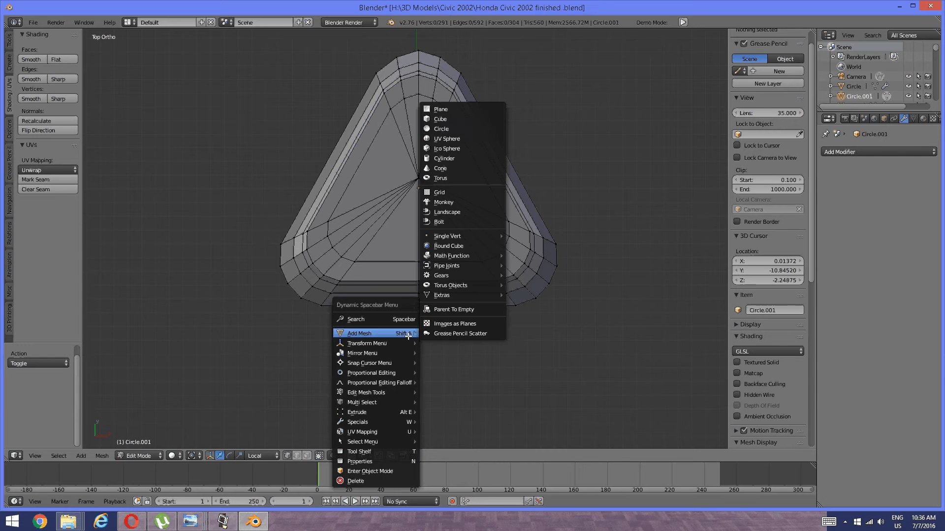
left_click(477, 129)
middle_click_drag(495, 312, 385, 330)
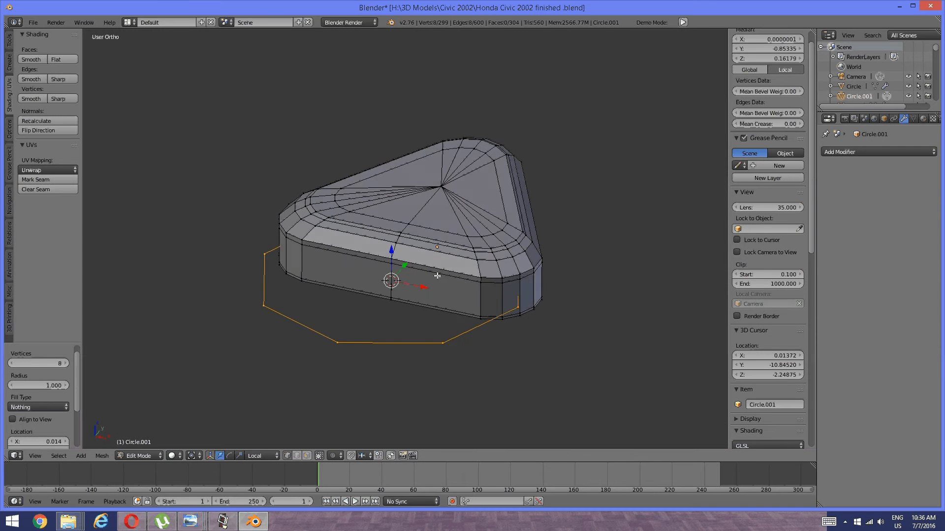
In front view, rotate the circle 90° to stand upright and scale it to 0.142.
key("KP_1")
key("r")
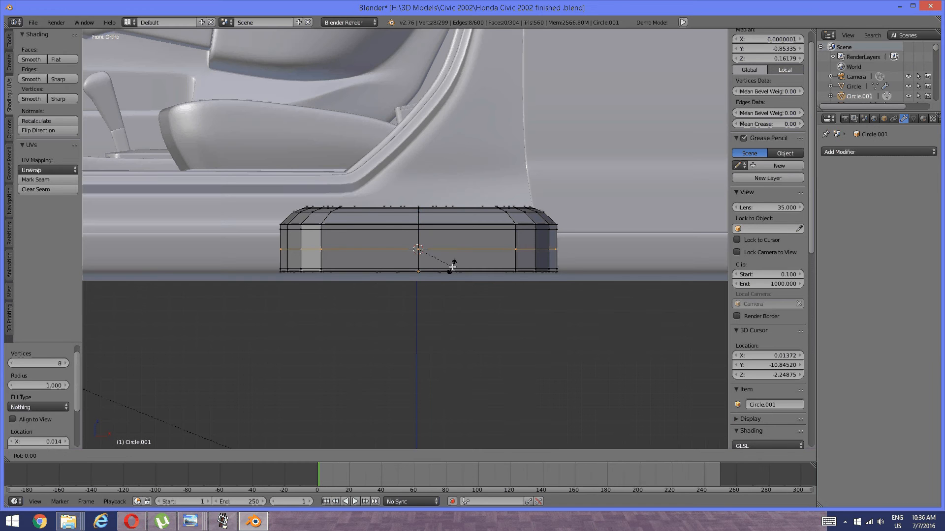
left_click(386, 312)
key("s")
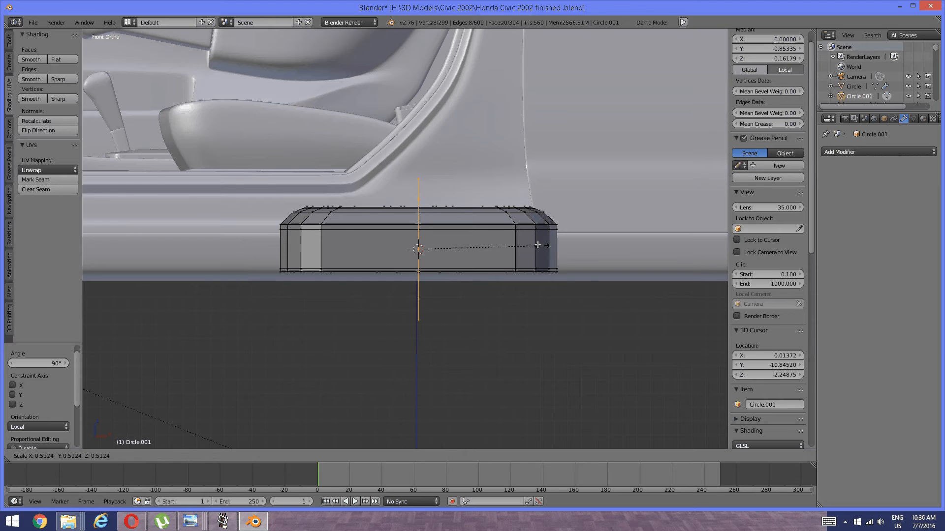
left_click(453, 251)
middle_click_drag(450, 250, 422, 277)
Move the circle along Y away from the body's flat front side, to a local Y of about -1.297.
key("KP_7")
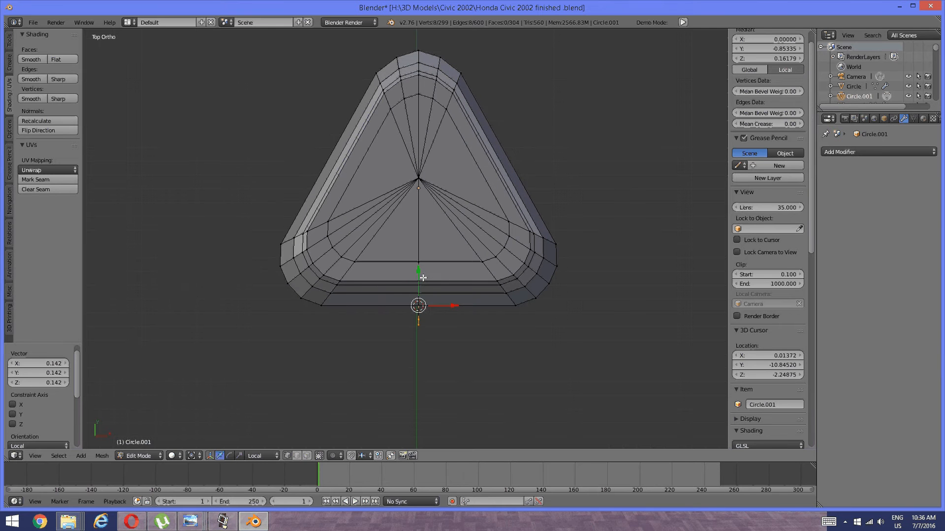
key("g")
key("y")
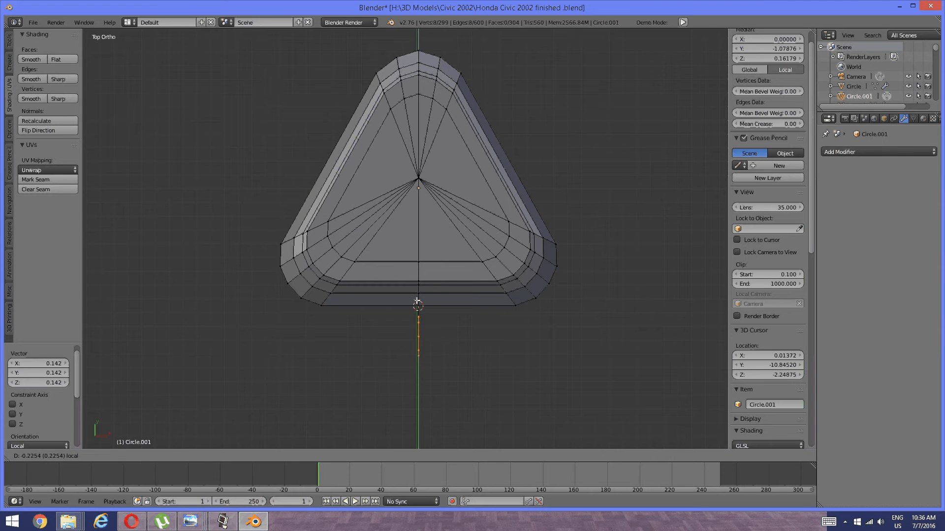
left_click(551, 316)
key("s")
left_click(478, 314)
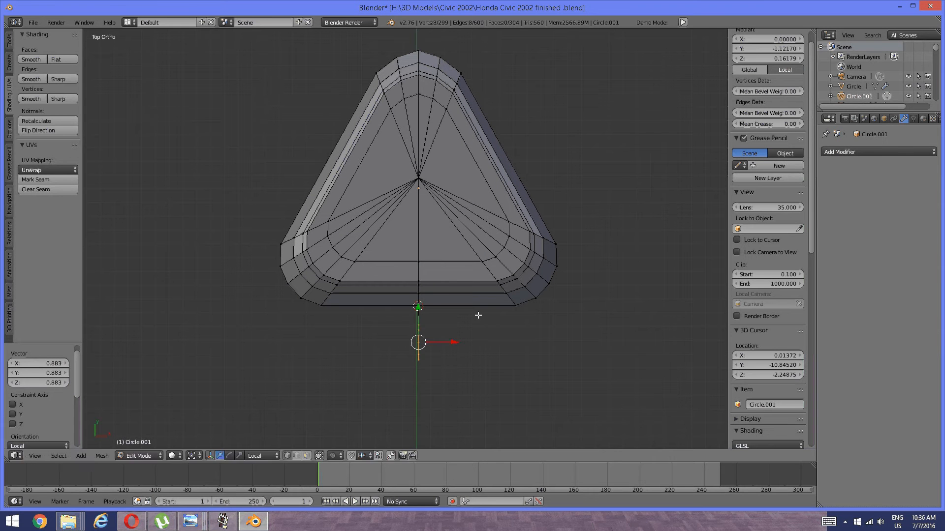
key("g")
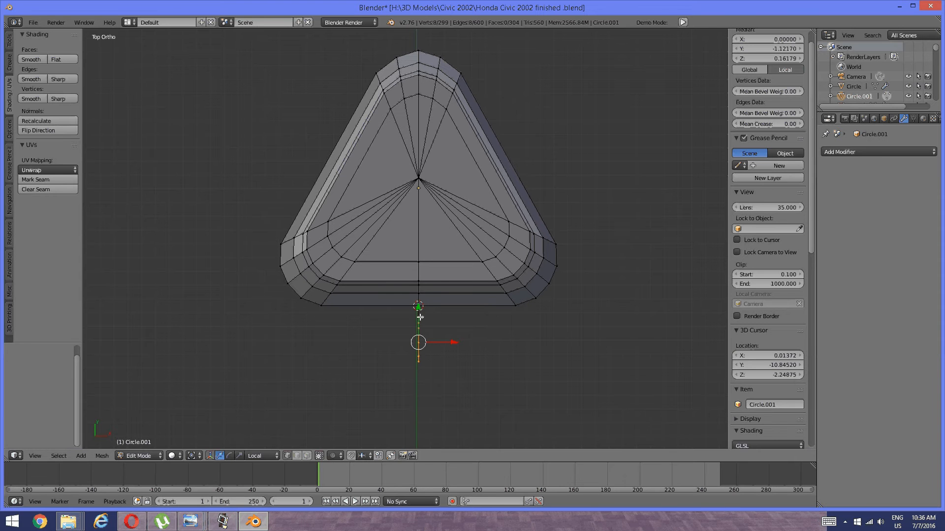
key("y")
left_click(422, 336)
Extrude the circle along global X by about -0.769, and again by about -0.358, to start a tube.
key("e")
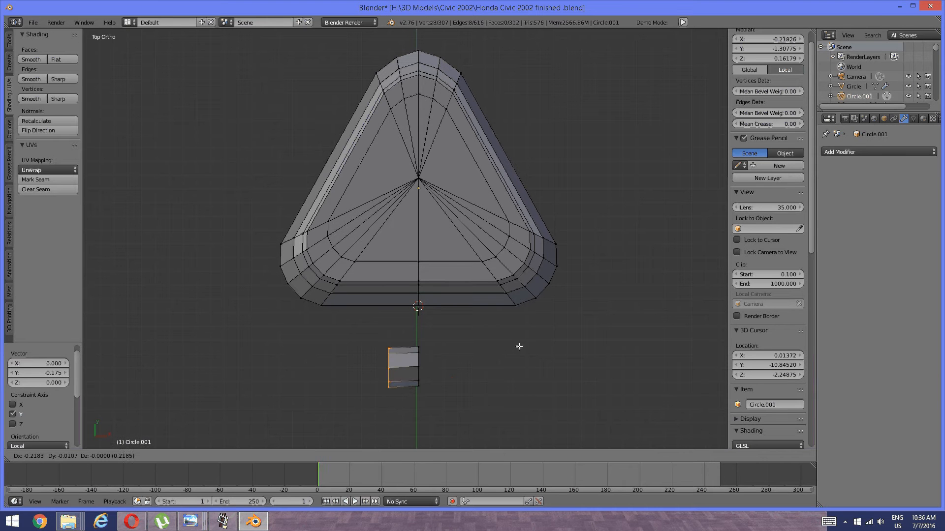
key("x")
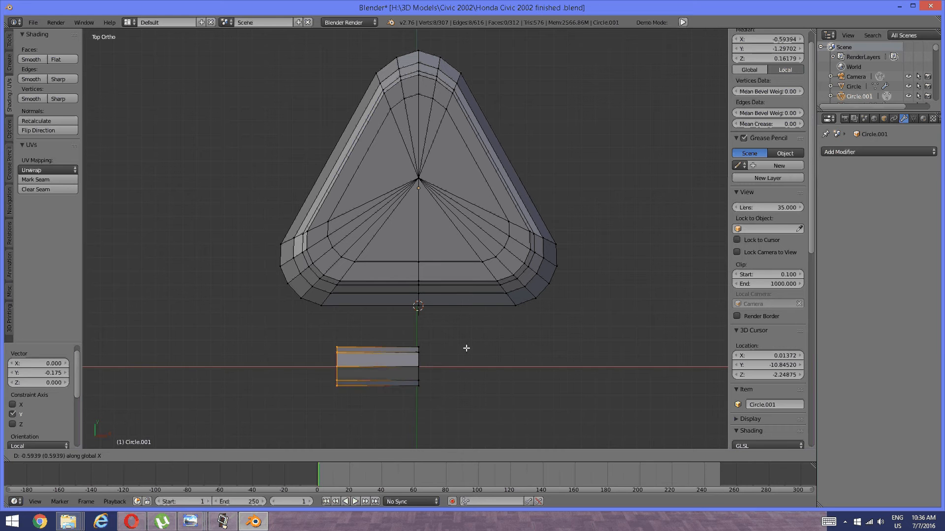
left_click(448, 347)
key("e")
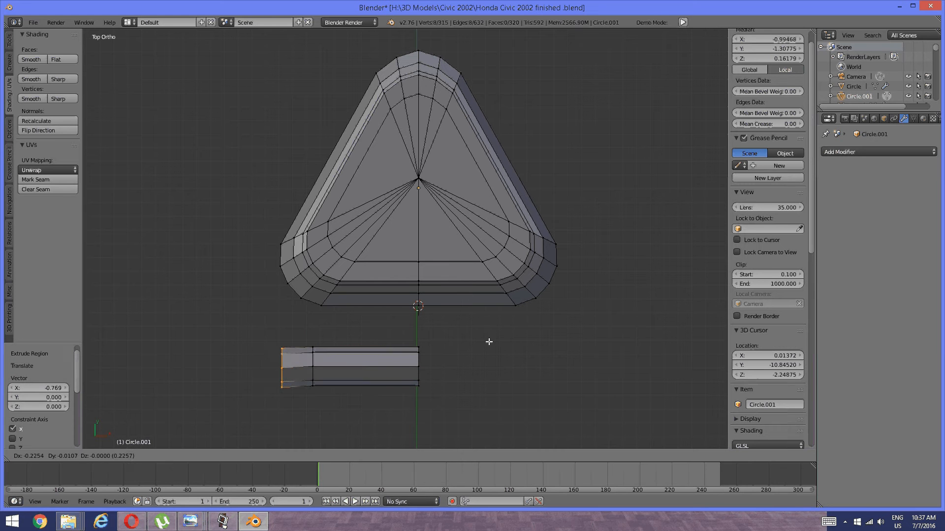
key("x")
left_click(478, 343)
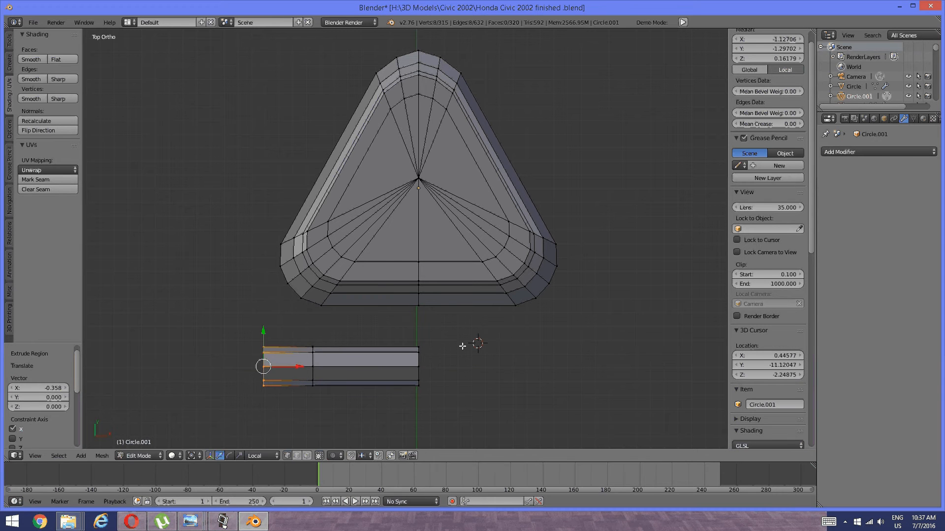
Move the tube's end loop by about 0.021 in X and 0.100 in Y toward the body, and rotate it about 29.2°.
key("g")
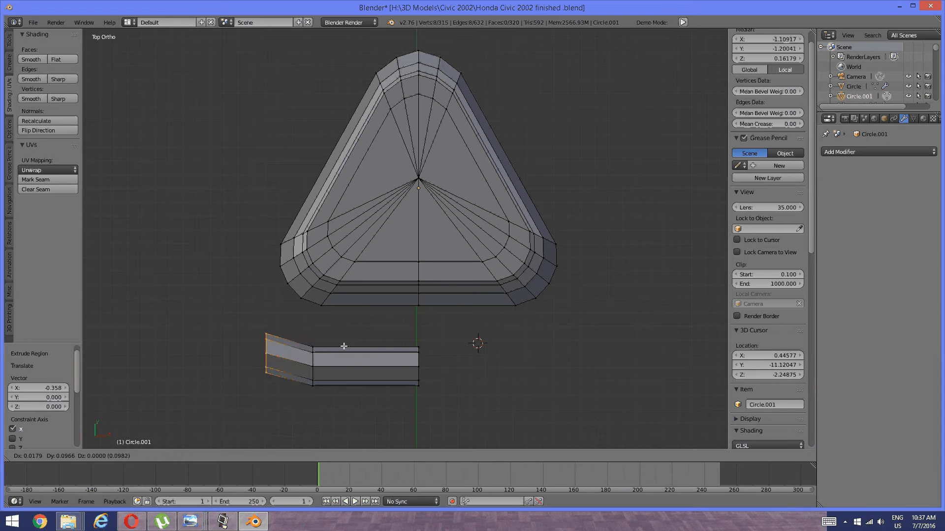
left_click(344, 346)
key("g")
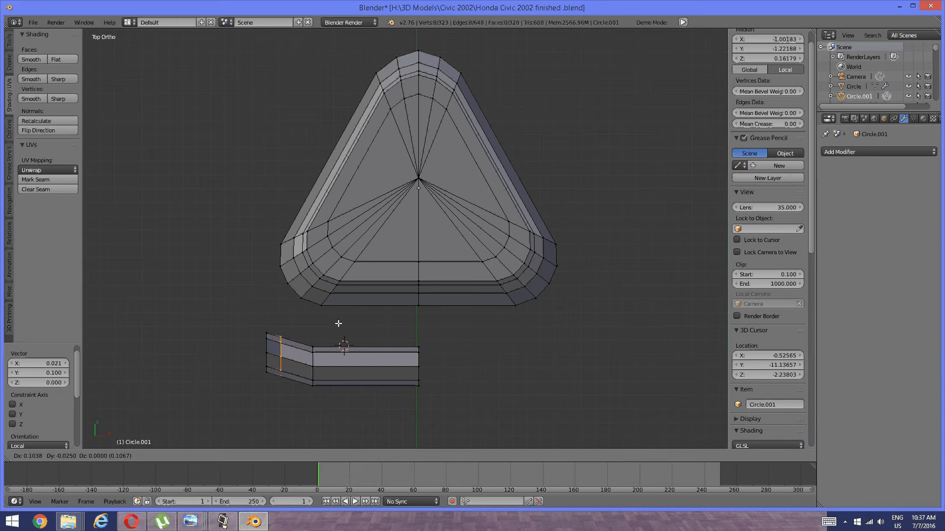
right_click(338, 322)
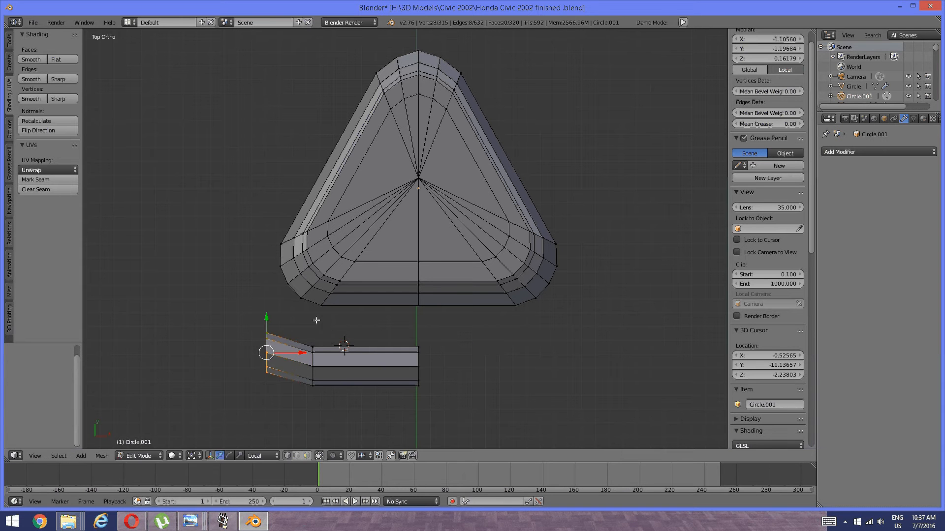
key("r")
left_click(347, 346)
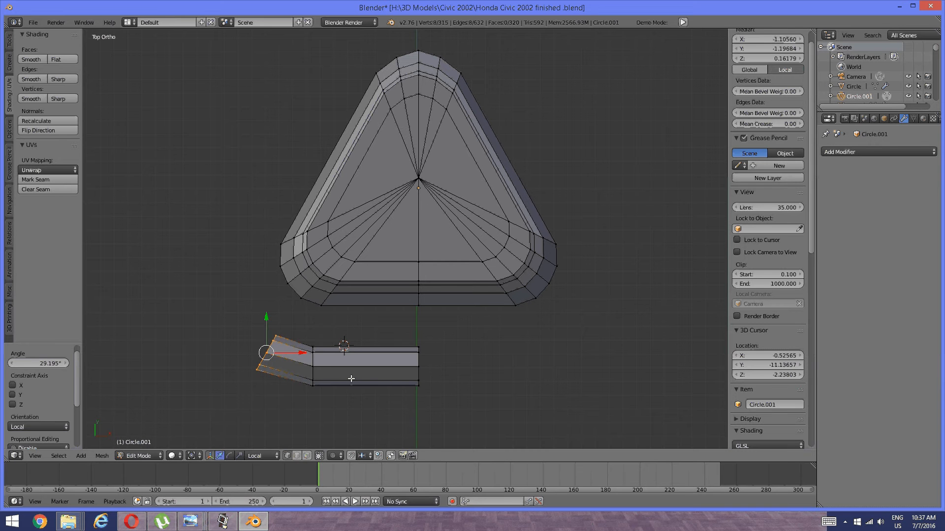
Extrude the tube's end loop by about -0.240 in X and 0.150 in Y, rotate it 20.3°, and move it 0.075 in X and -0.025 in Y.
key("e")
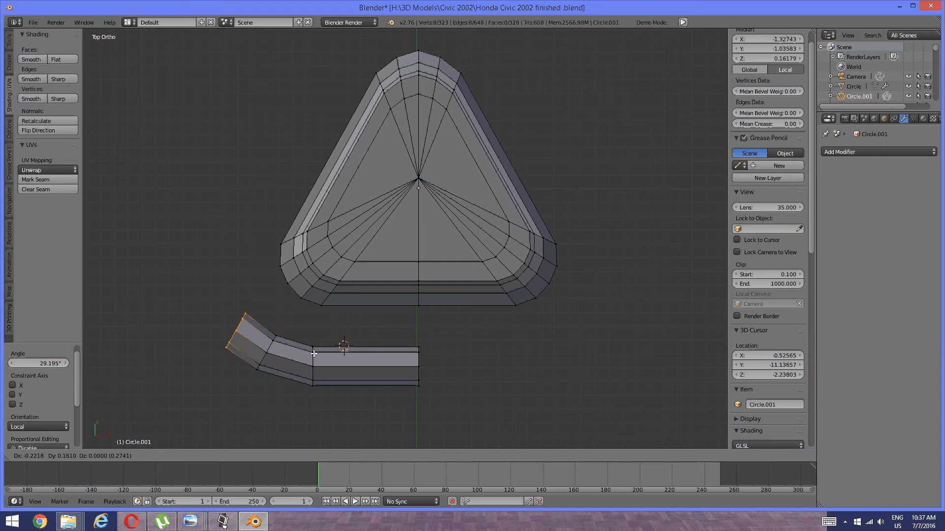
left_click(312, 355)
key("r")
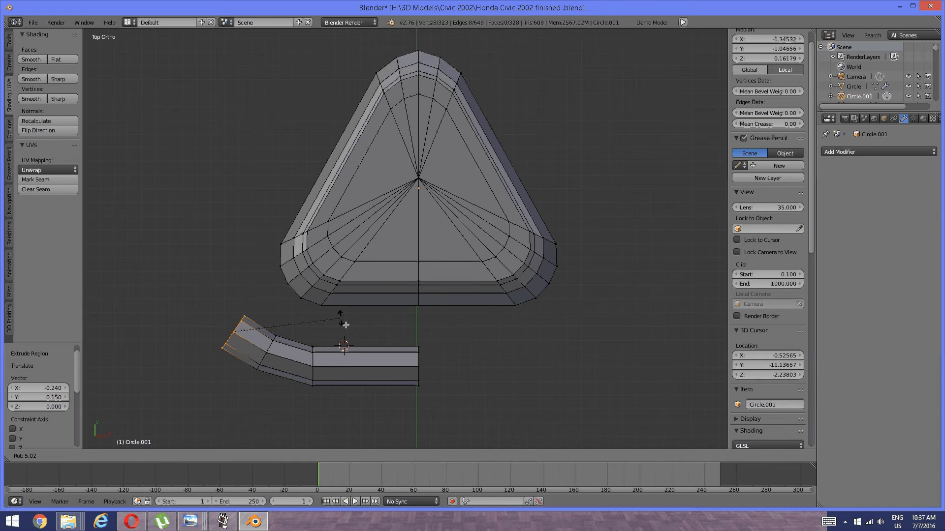
left_click(356, 349)
key("g")
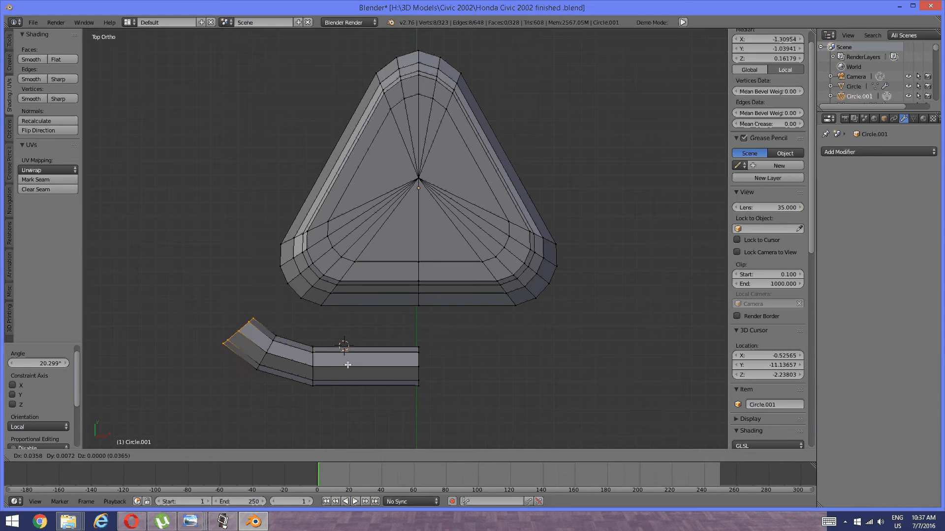
left_click(354, 338)
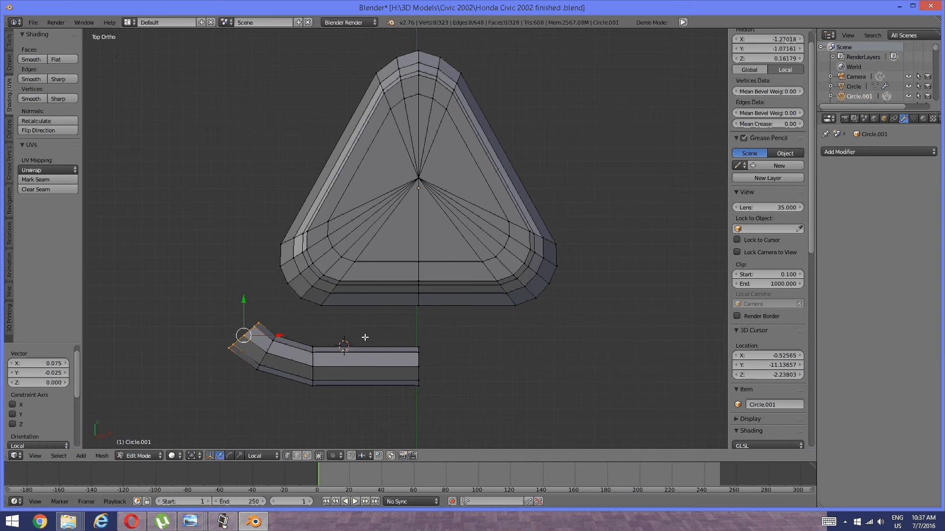
Extrude the end loop by about -0.125 in X and 0.129 in Y, rotate it 30°, and move it 0.057 in X and -0.018 in Y.
key("e")
left_click(347, 321)
left_click(347, 319)
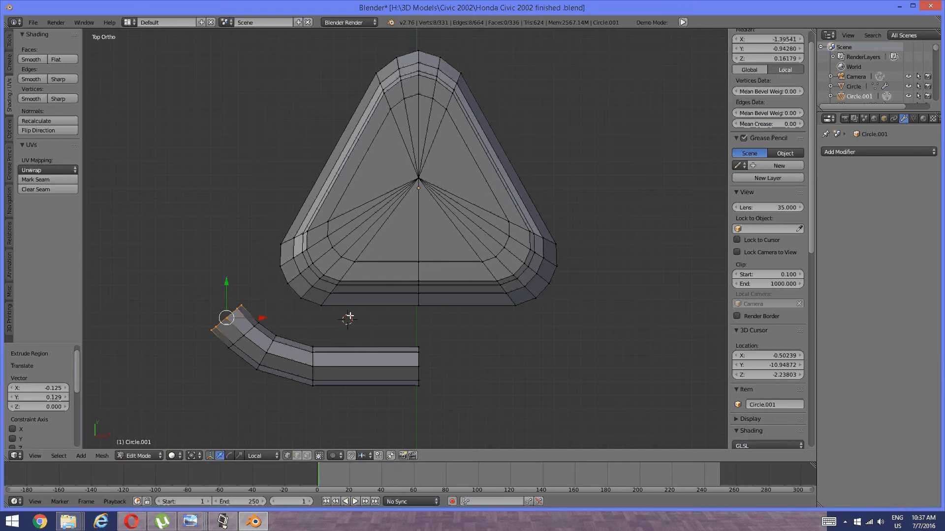
key("r")
left_click(358, 378)
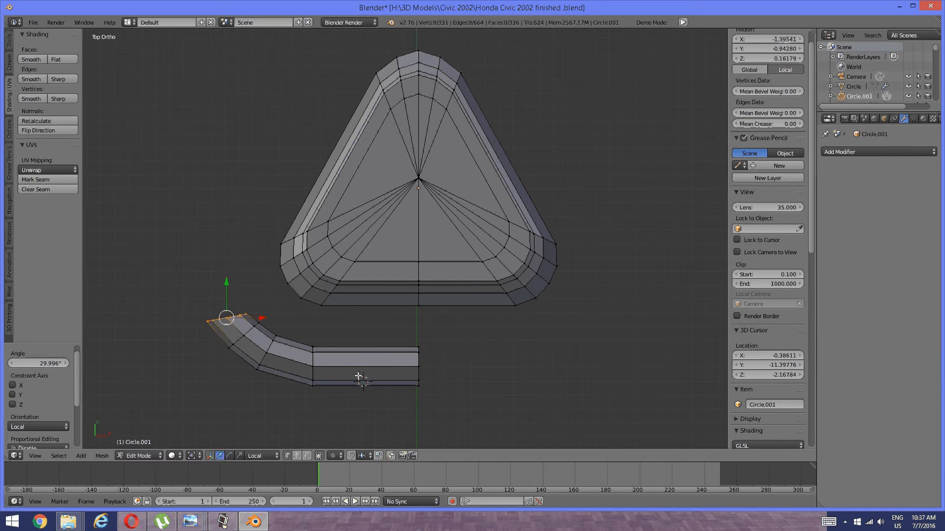
left_click(364, 380)
key("g")
left_click(369, 379)
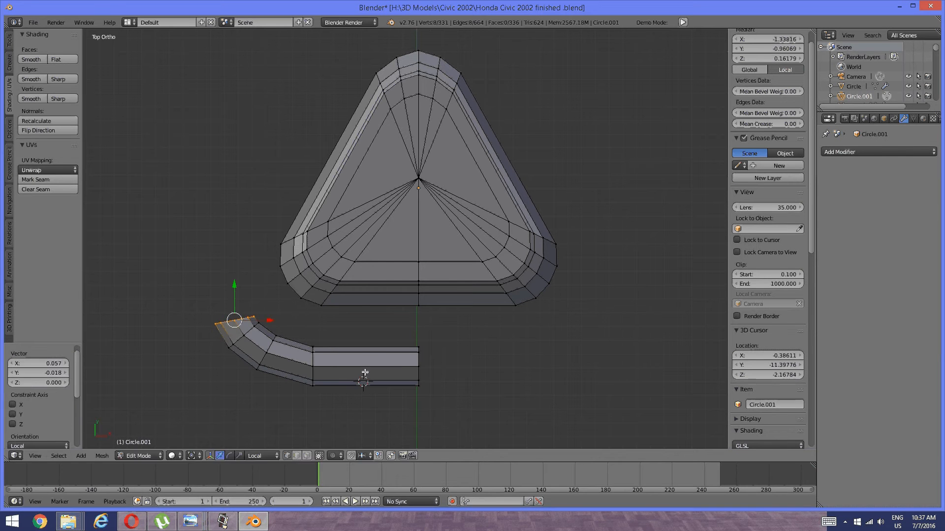
Extrude the end loop by about -0.014 in X and 0.114 in Y, rotate it 26.8°, and move it 0.014 in X and 0.032 in Y.
key("e")
left_click(360, 349)
left_click(359, 349)
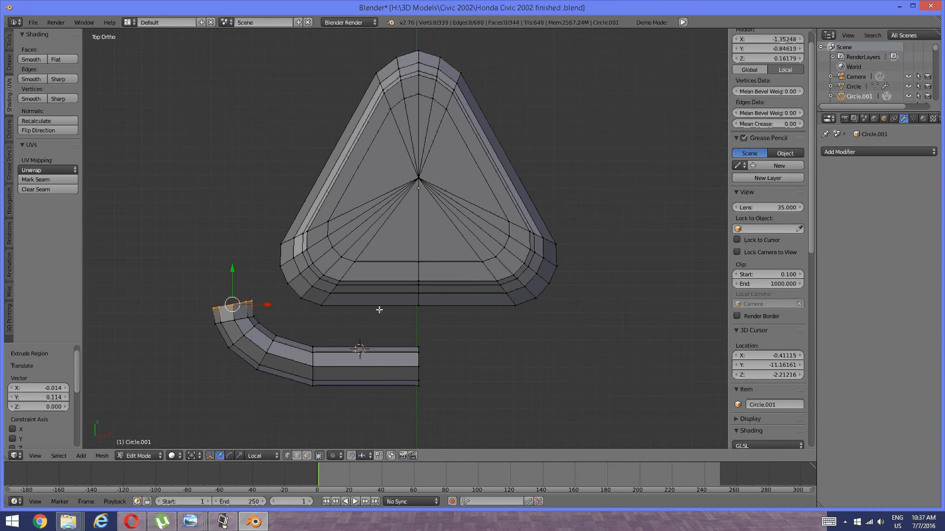
key("r")
left_click(379, 386)
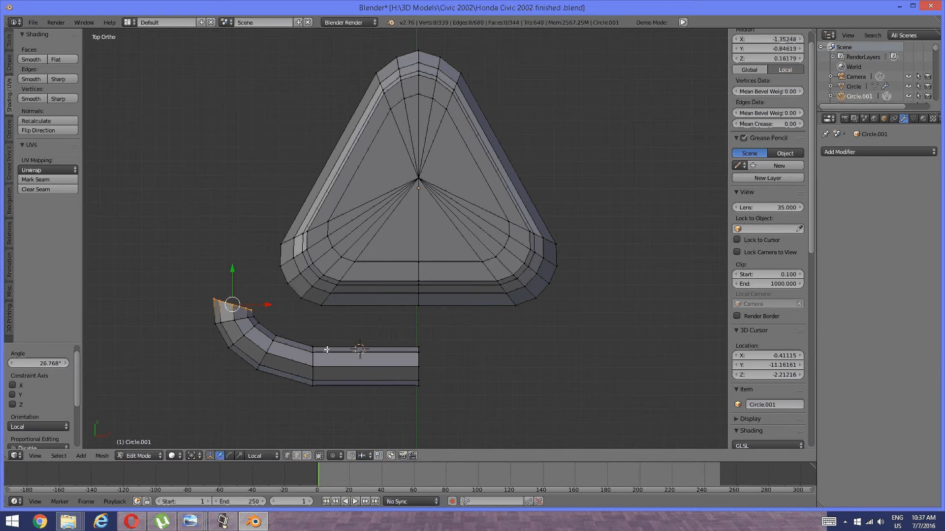
key("g")
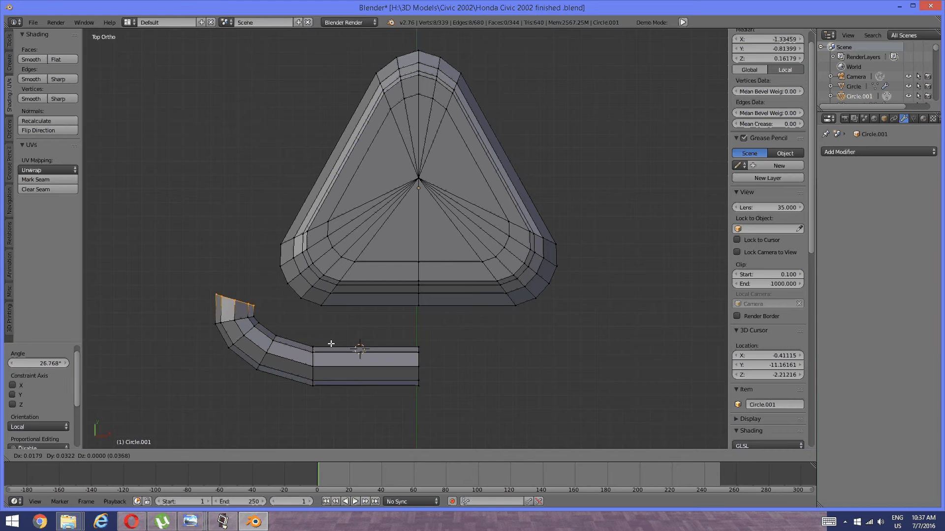
left_click(330, 343)
Extrude the end loop by about 0.007 in X and 0.161 in Y, rotate it 30.7°, and move it 0.104 in X and -0.007 in Y.
key("e")
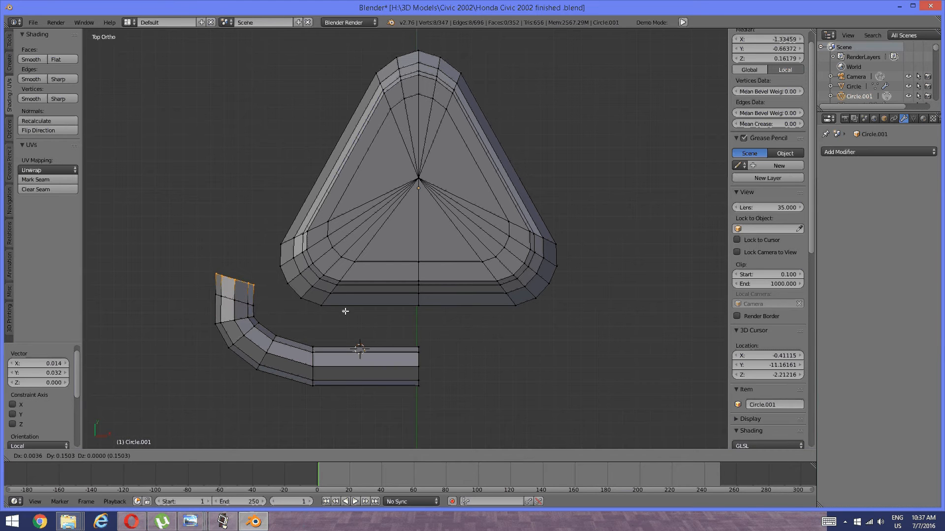
left_click(346, 311)
key("r")
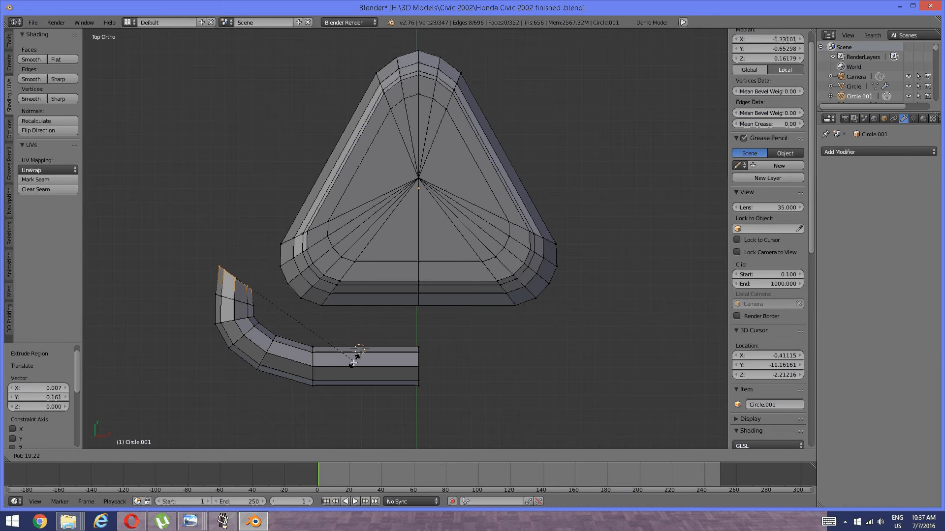
left_click(342, 370)
key("g")
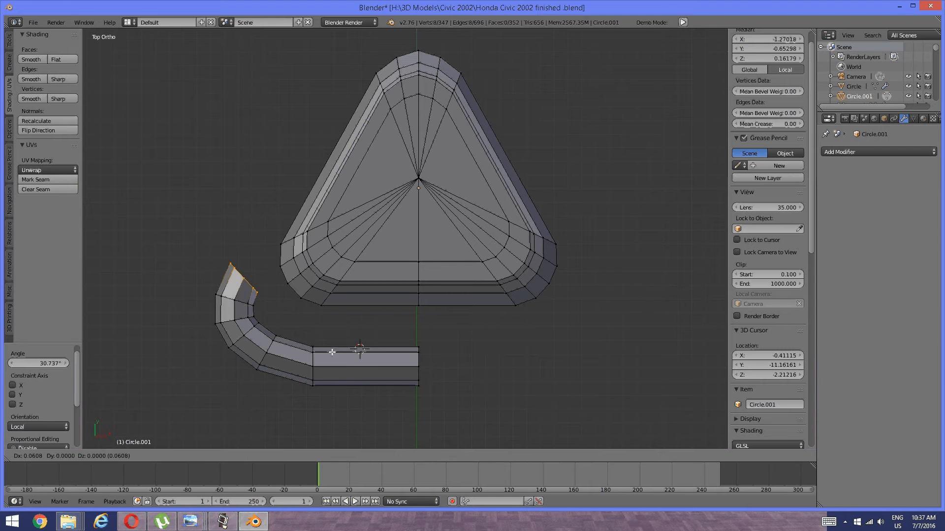
left_click(342, 347)
Extrude the end loop by about 0.118 in X and 0.072 in Y, rotate it 30.4°, and extrude it 0.208 in X and 0.050 in Y into the body.
key("e")
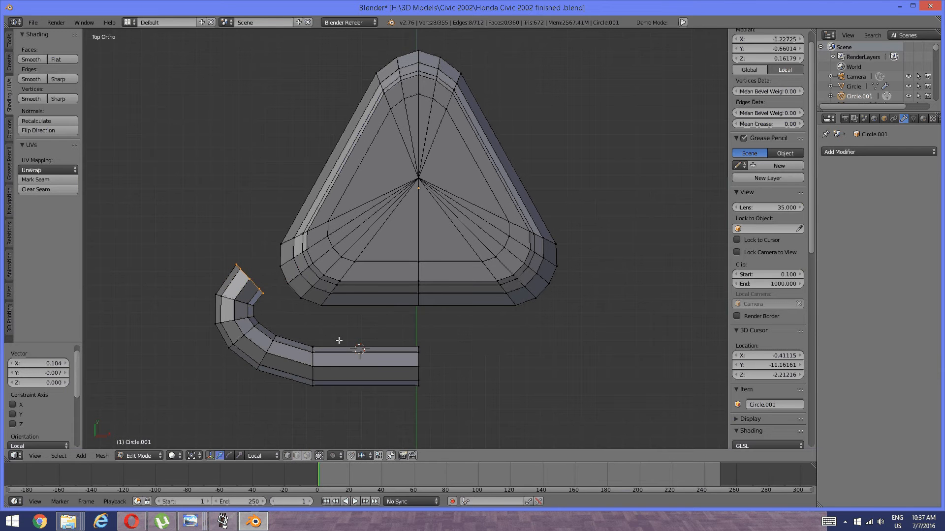
left_click(379, 320)
key("r")
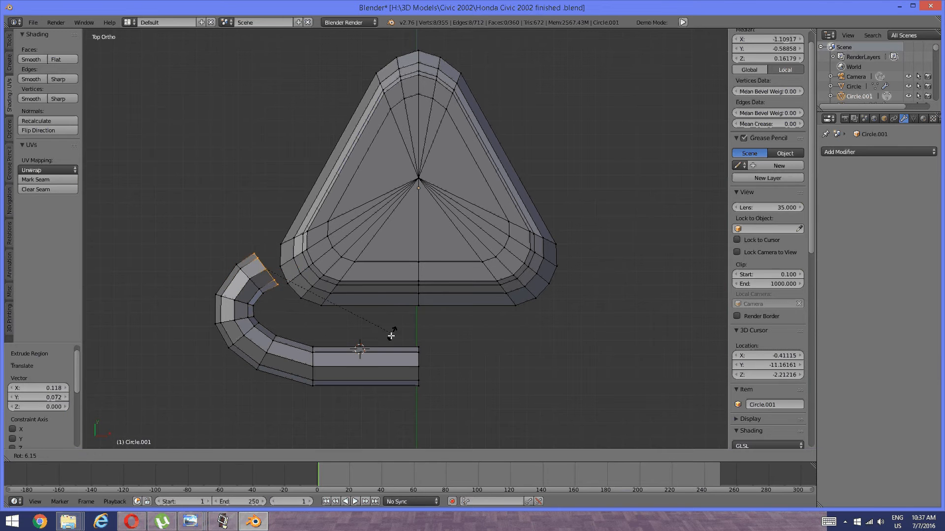
left_click(353, 377)
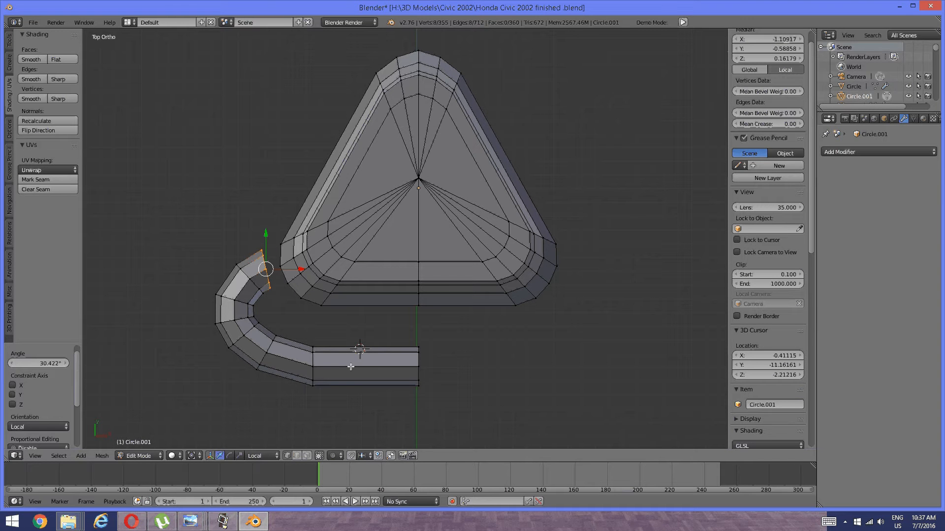
key("e")
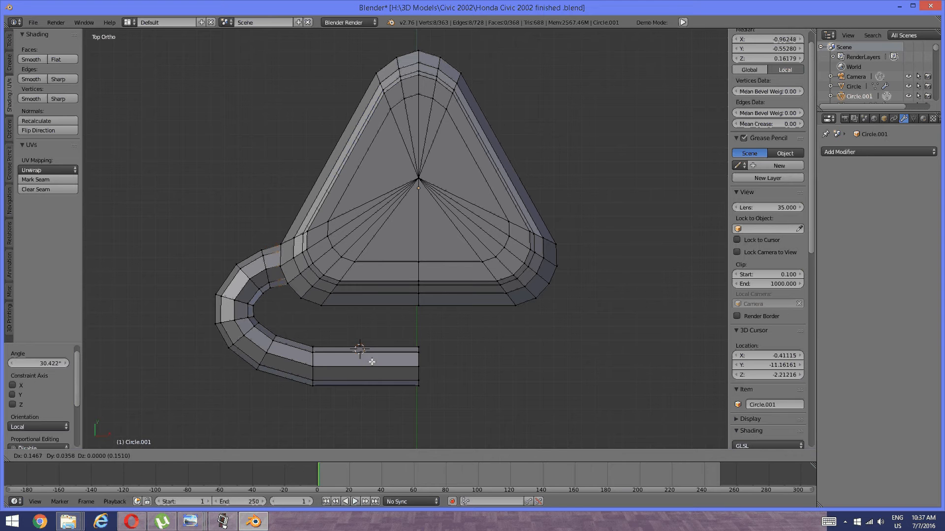
left_click(370, 364)
In top view, move the bend's first loop beside the straight section outward to about local X -1.138 and Y -1.286.
middle_click_drag(370, 364, 303, 382)
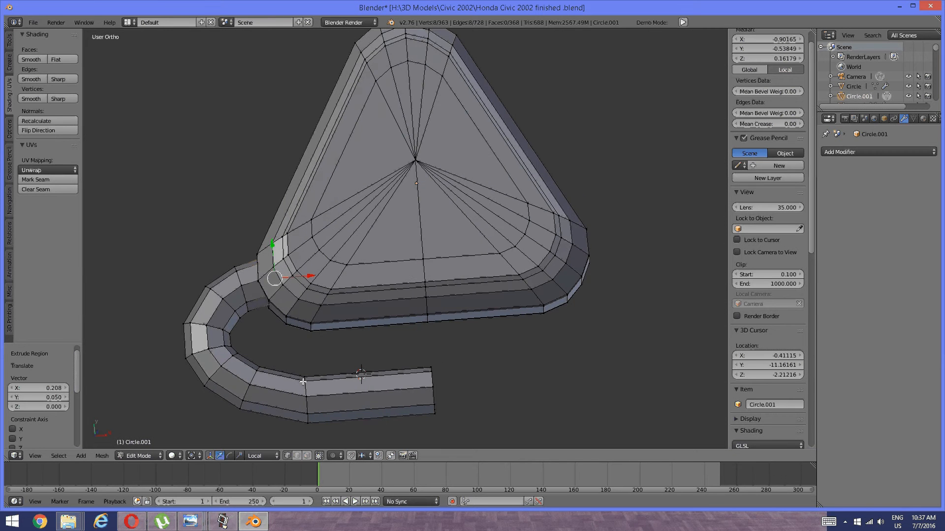
key("KP_7")
key("a")
right_click(244, 355, "alt")
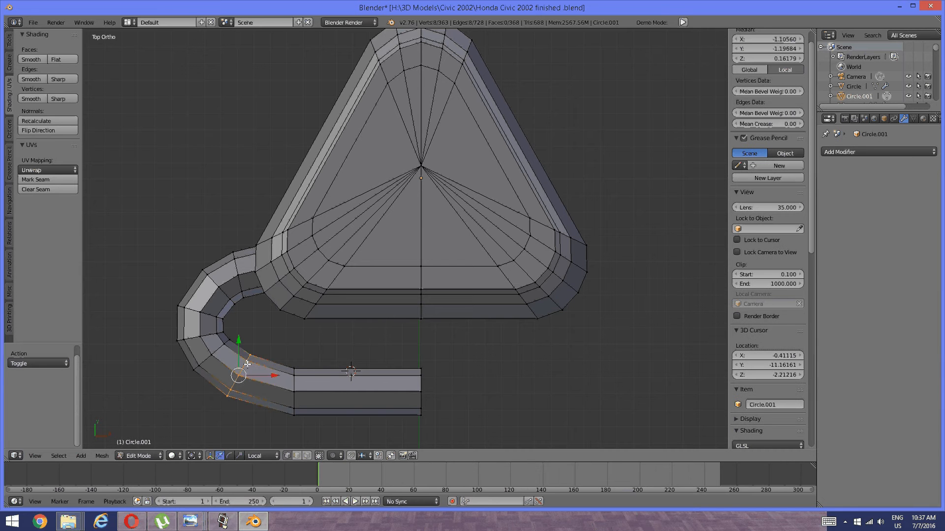
key("g")
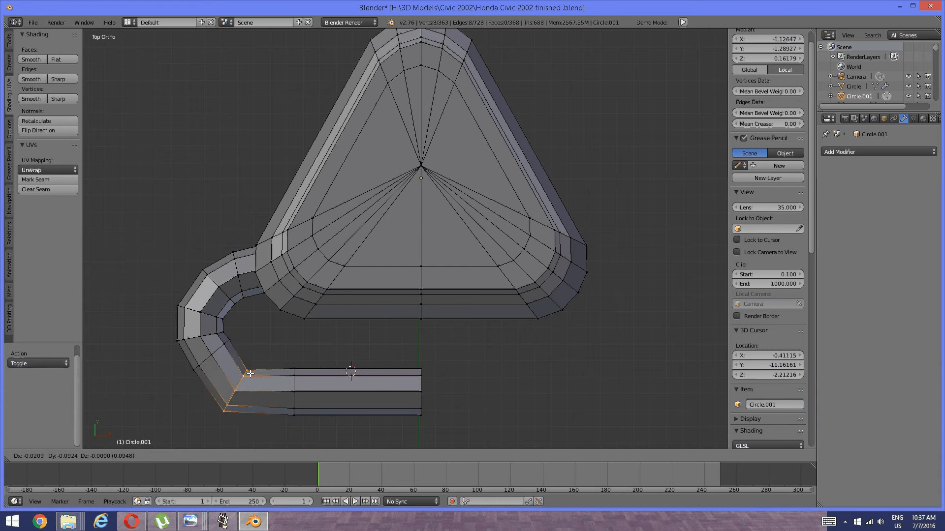
left_click(249, 373)
Move the bend's second loop outward by about -0.024 in X and -0.101 in Y to round the corner.
key("a")
right_click(211, 355, "alt")
key("a")
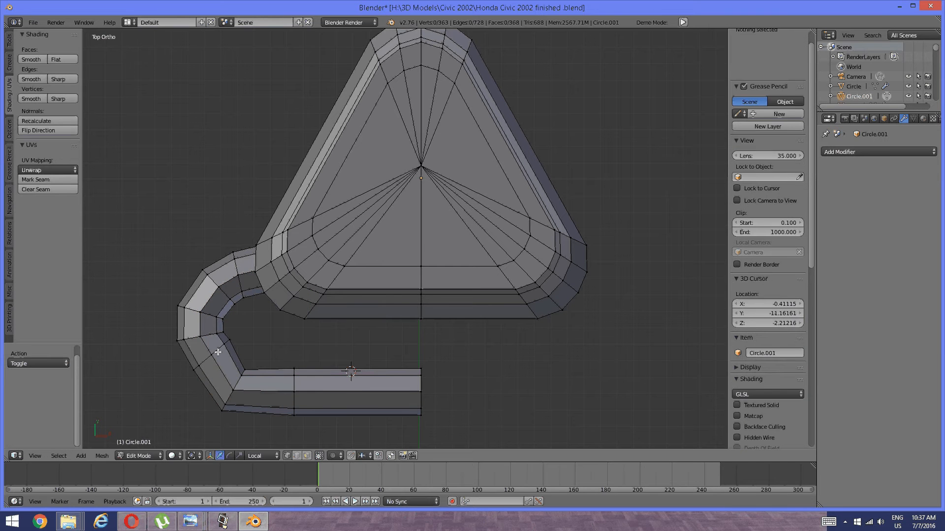
right_click(215, 354, "alt")
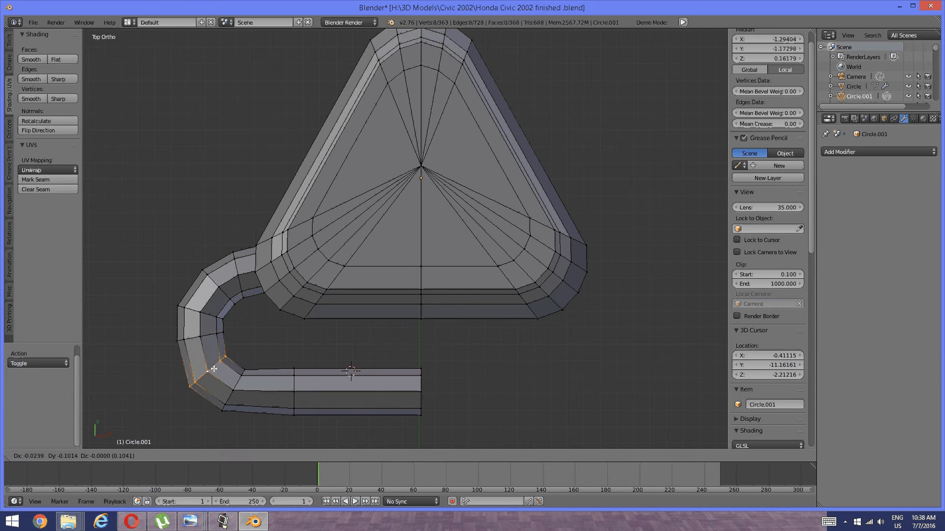
key("a")
Nudge the bend's third loop slightly outward and the fourth by about -0.012 in X and 0.003 in Y.
right_click(216, 336, "alt")
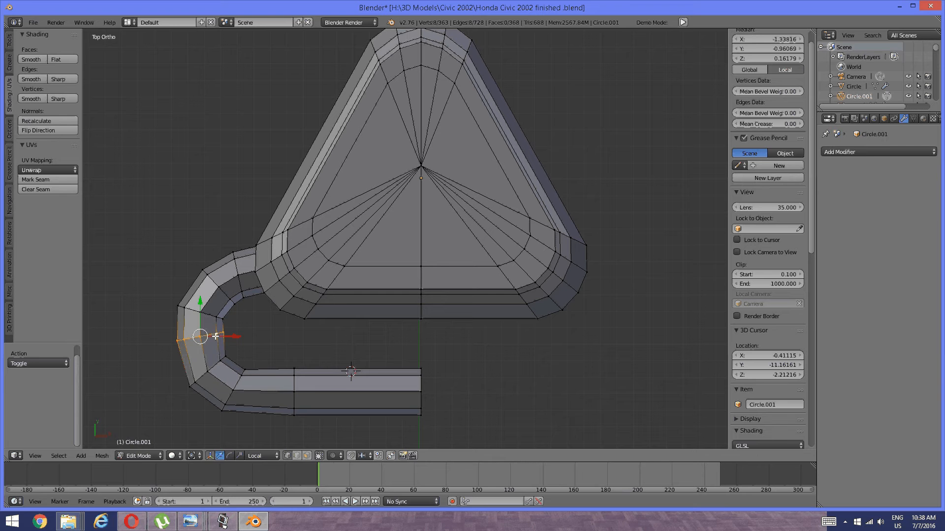
key("g")
left_click(248, 337)
key("a")
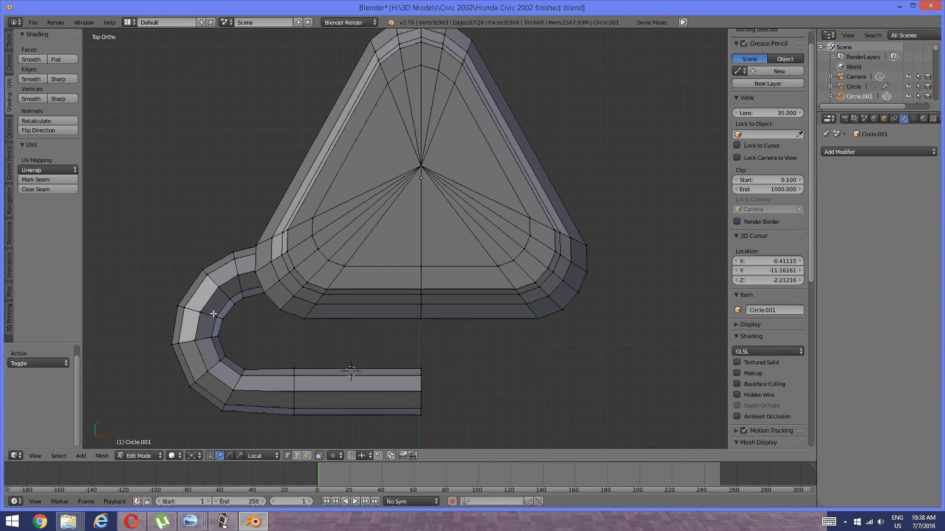
right_click(213, 315, "alt")
key("g")
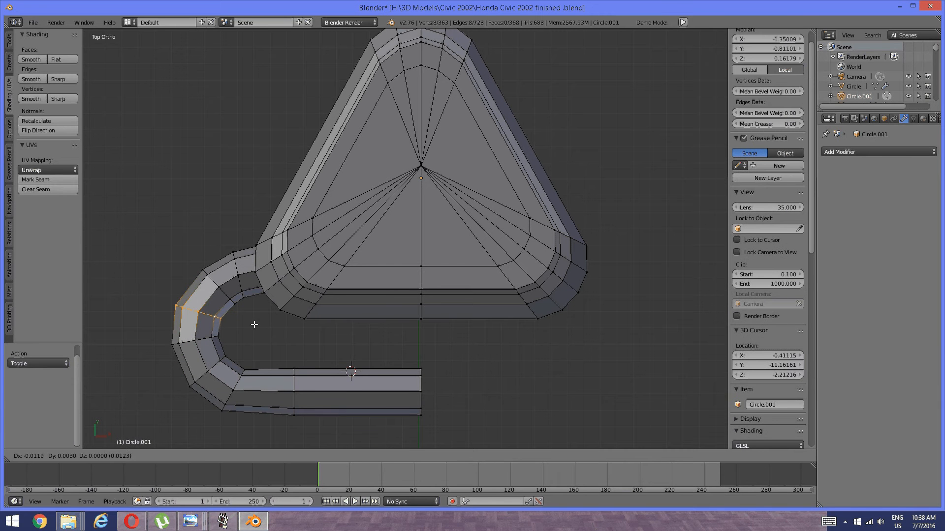
left_click(253, 325)
key("a")
Slide the loop at the end of the tube's straight section along local X until it sits close to the bend.
middle_click_drag(293, 333, 271, 323, "shift")
right_click(274, 369, "alt")
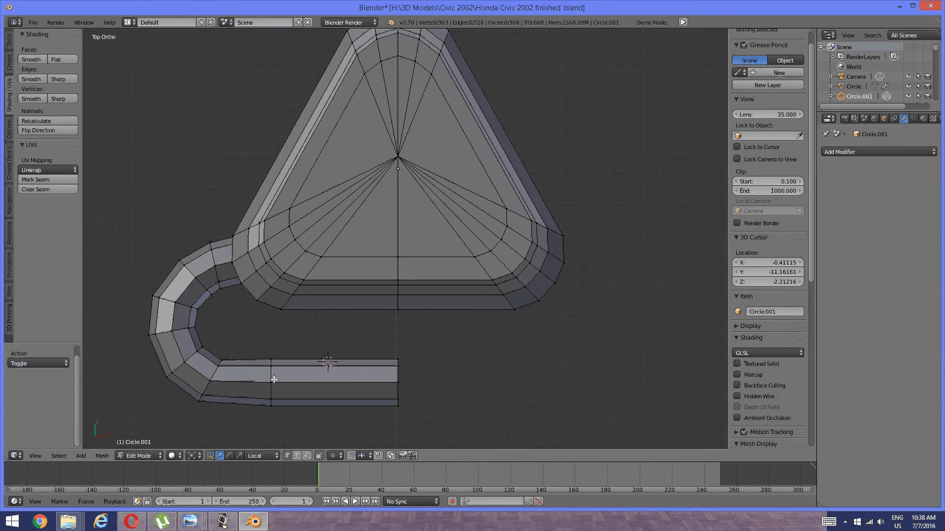
key("g")
key("x")
key("x")
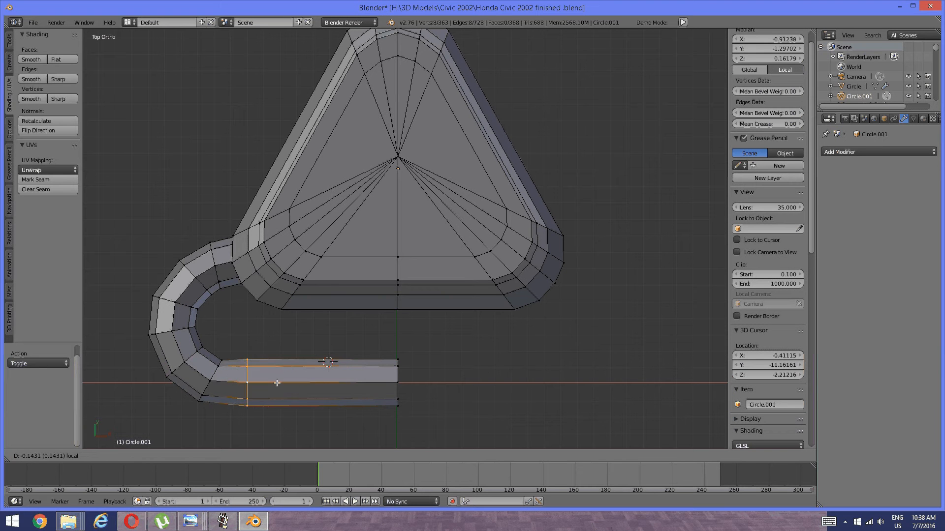
left_click(238, 381)
Scale the bend's first loop by about 1.084 along global Y to match the straight section's thickness.
key("a")
right_click(225, 372, "alt")
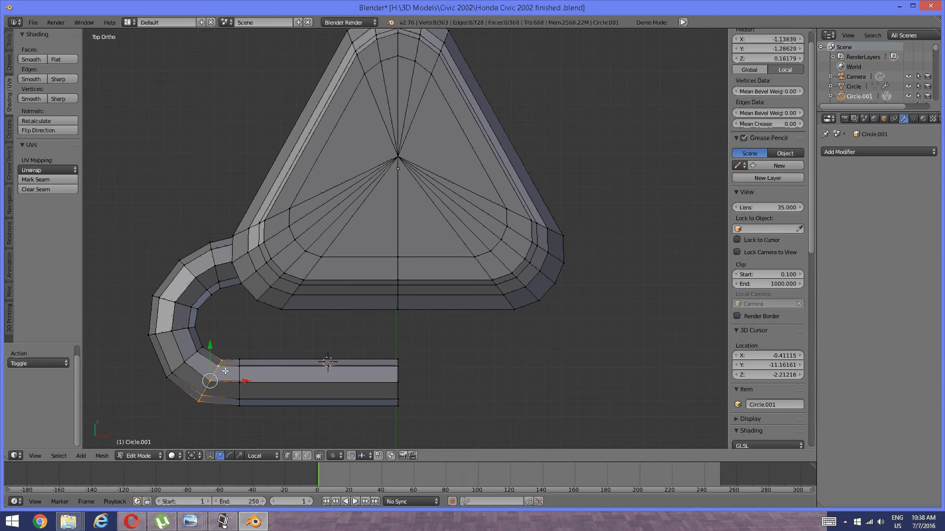
key("s")
key("y")
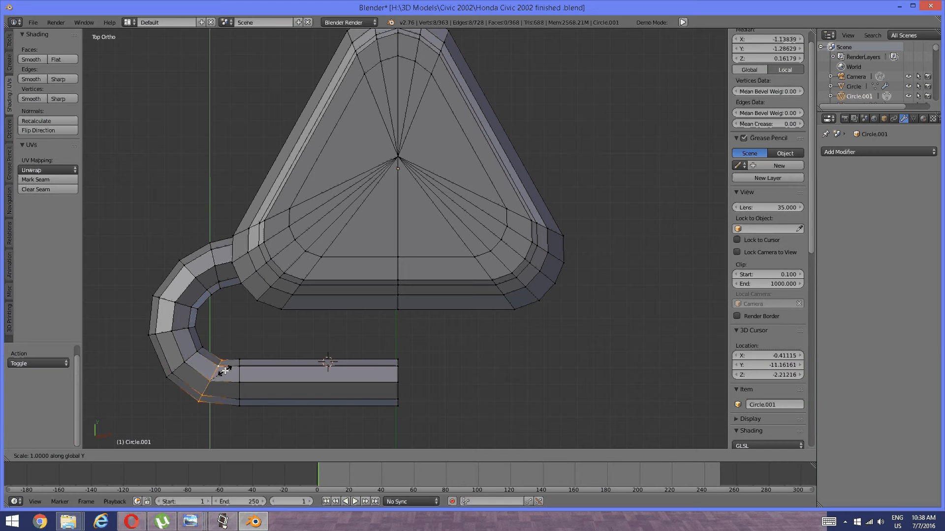
left_click(226, 370)
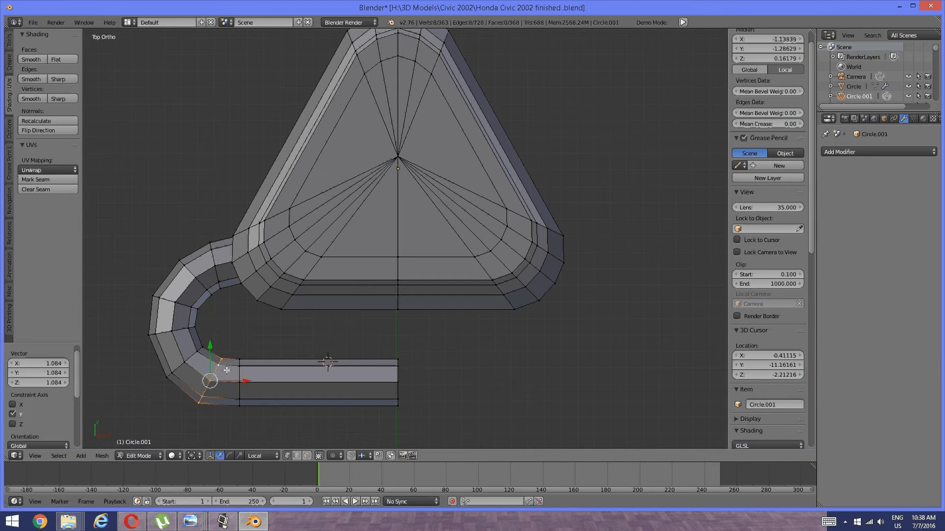
key("a")
middle_click_drag(346, 352, 347, 295, "shift")
scroll(294, 348, "down", 1)
right_click(358, 282)
key("ctrl+l")
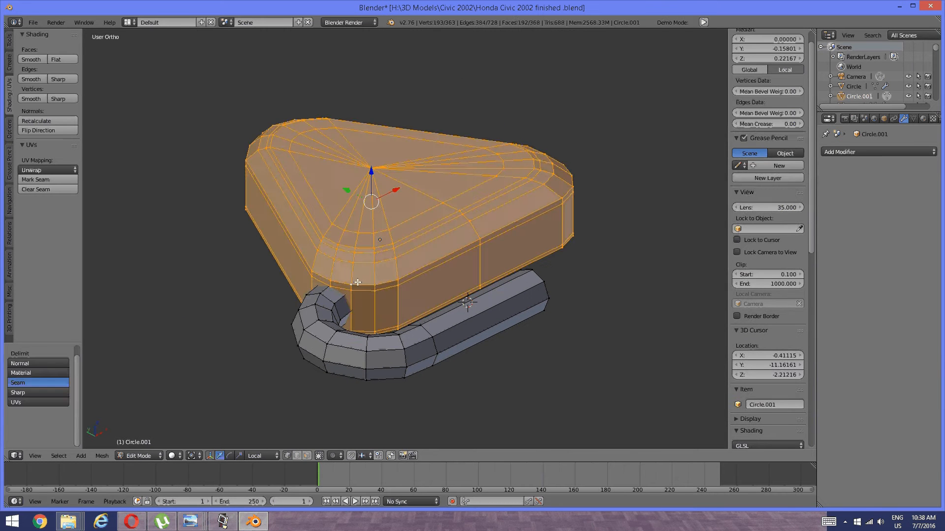
key("a")
Extrude the tube's open end loop at the body inward with a scale of about 0.934, and again with a scale of about 0.448.
middle_click_drag(358, 283, 283, 246)
scroll(300, 252, "up", 2)
middle_click_drag(303, 254, 396, 338, "shift")
scroll(344, 275, "up", 2)
middle_click_drag(277, 217, 358, 289, "shift")
scroll(388, 319, "up", 1)
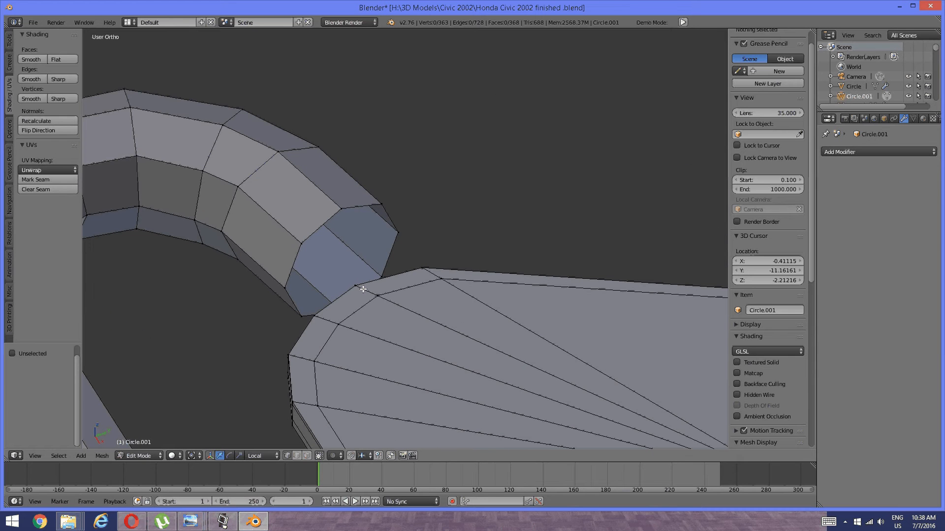
right_click(347, 187, "alt")
key("a")
right_click(357, 210, "alt")
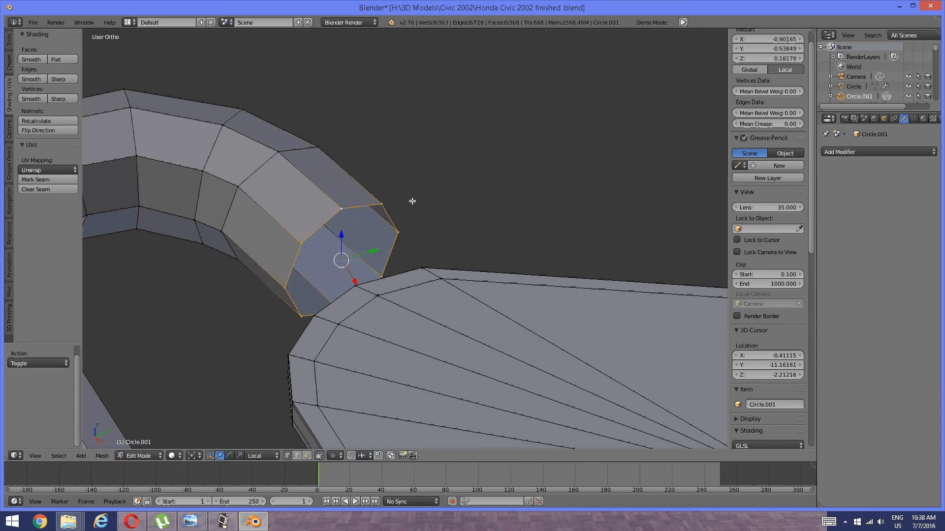
key("e")
key("e")
key("s")
left_click(449, 202)
key("s")
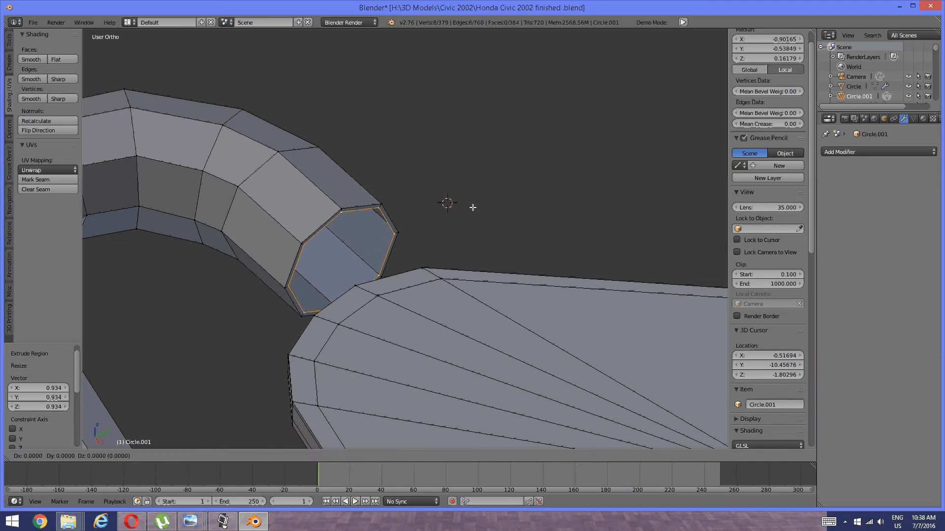
left_click(398, 232)
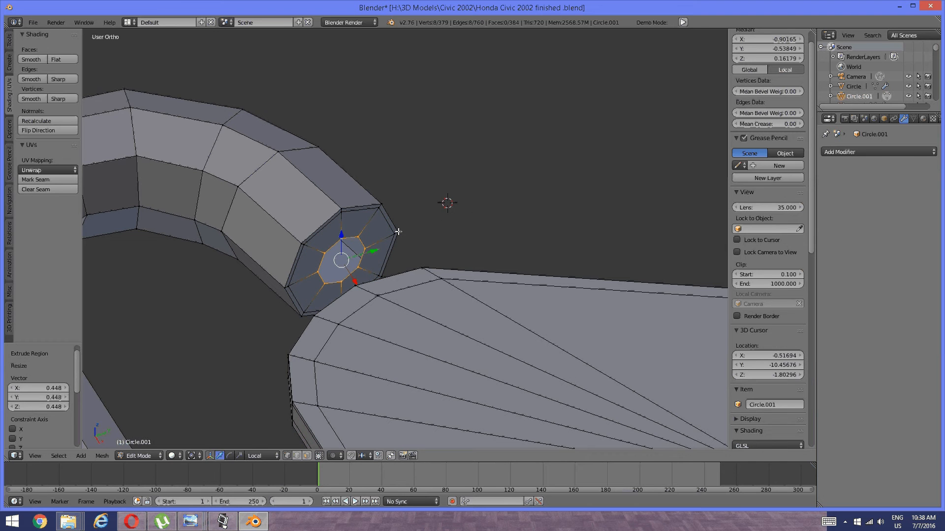
Close the tube's end at the body by collapsing the selected inner loop into a single point.
key("alt+m")
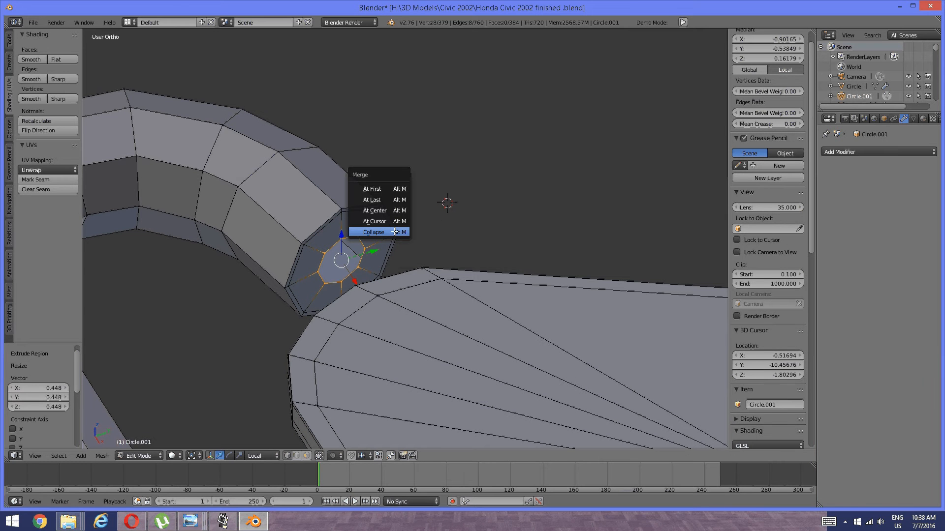
left_click(397, 232)
key("a")
Add an edge loop around the tube's last segment at the body, slid close to the capped end.
middle_click_drag(394, 234, 358, 259)
middle_click_drag(279, 307, 390, 257, "shift")
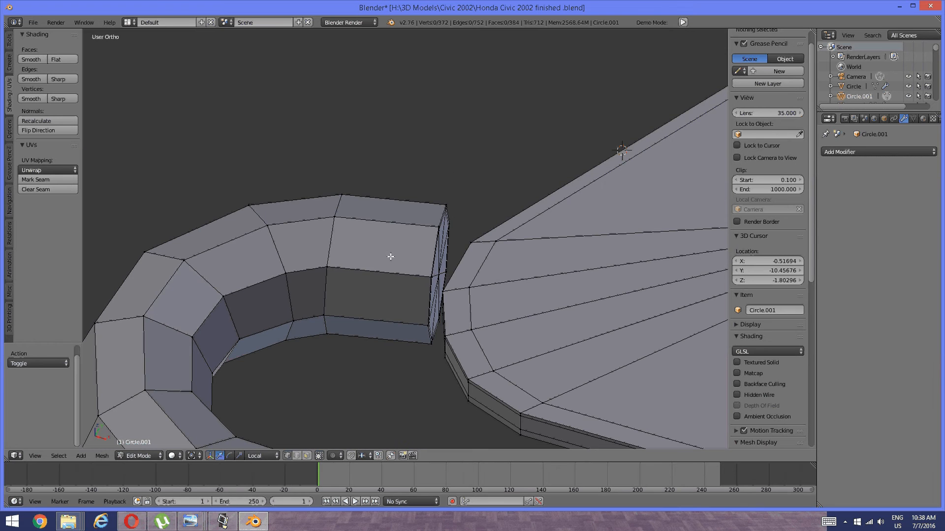
key("ctrl+r")
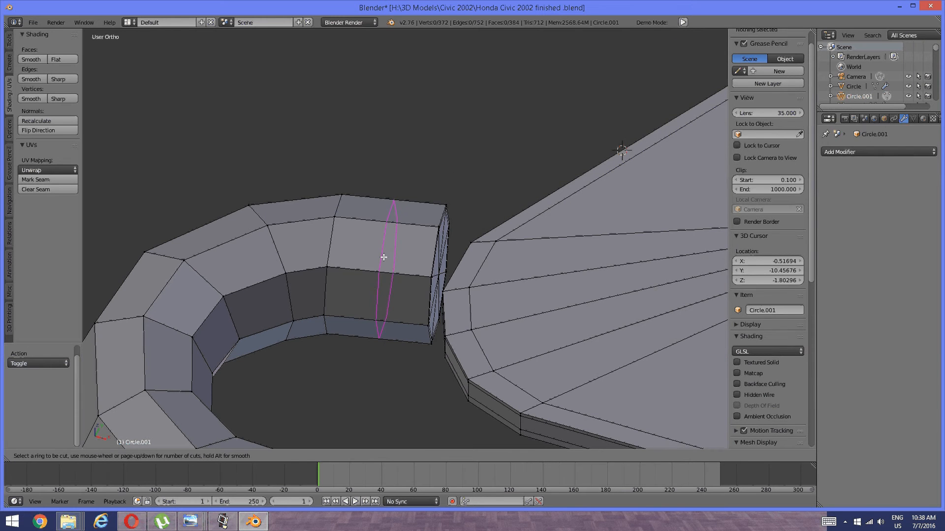
left_click(384, 256)
left_click(430, 260)
key("a")
Shorten the tube's straight section by moving its open end loop about -0.175 along X.
scroll(426, 260, "down", 5)
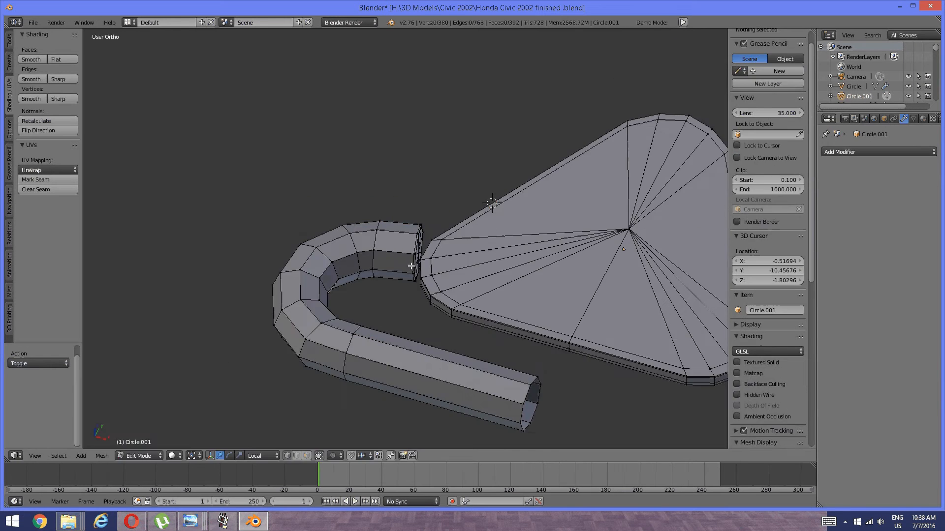
middle_click_drag(411, 268, 411, 361)
right_click(411, 362, "alt")
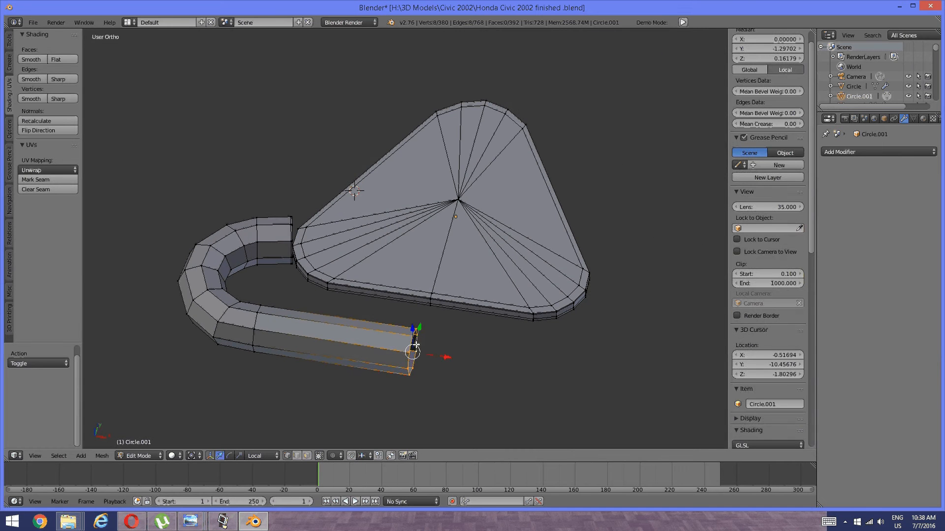
key("g")
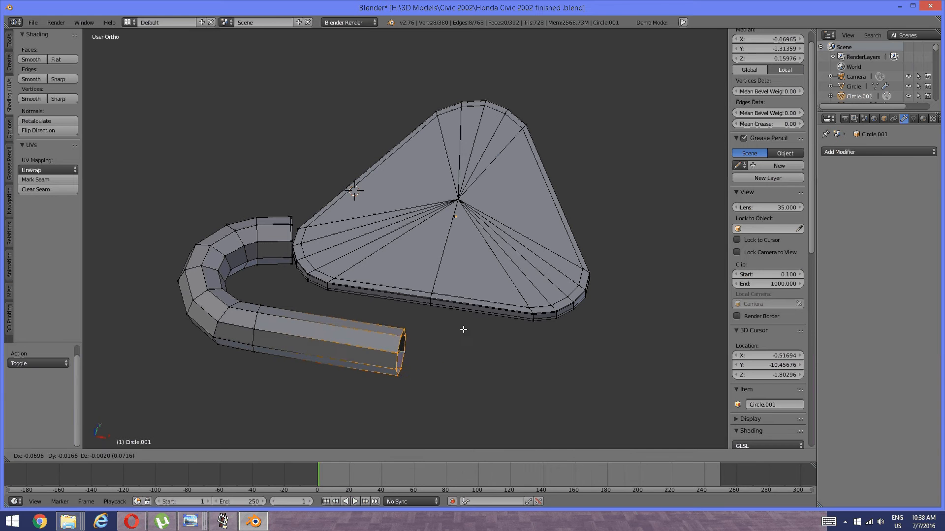
key("x")
left_click(445, 329)
key("a")
Snap the 3D cursor to the middle vertex of the body's edge facing the straight tube section.
middle_click_drag(445, 329, 400, 344)
right_click(433, 289, "alt")
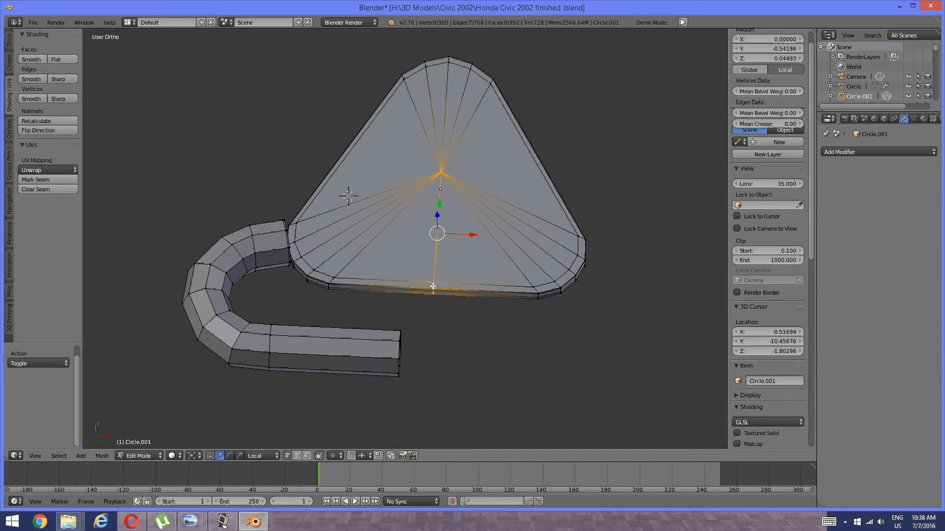
right_click(445, 306)
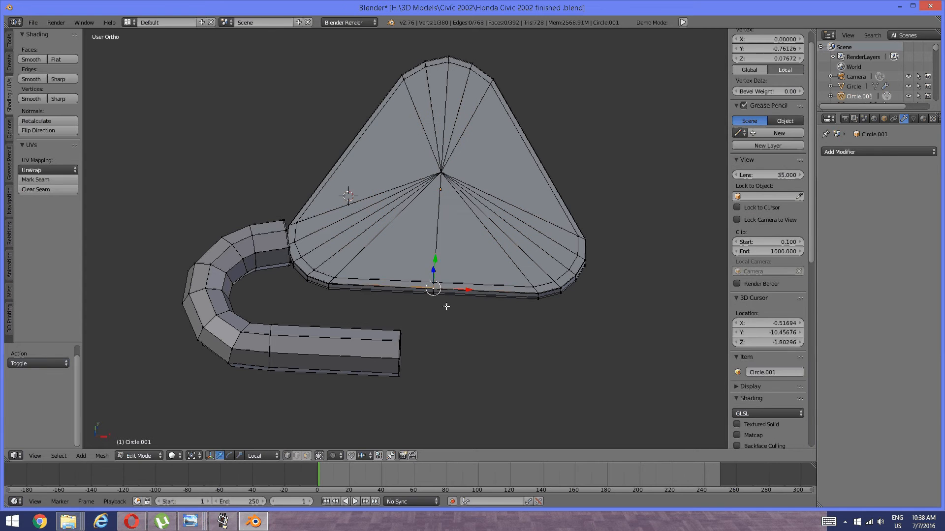
key("shift+s")
left_click(446, 306)
key("a")
Select the whole linked tube and duplicate it in place.
right_click(383, 335)
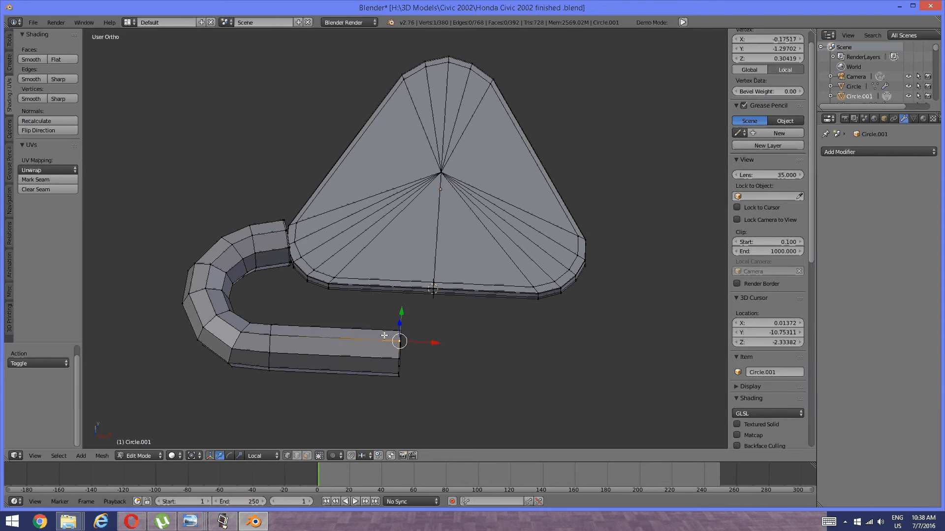
key("ctrl+l")
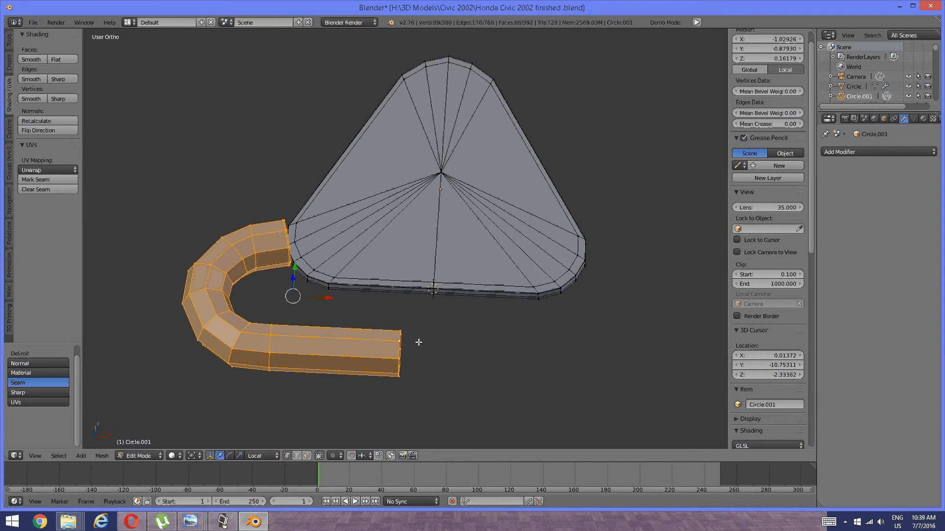
key("shift+d")
key("Escape")
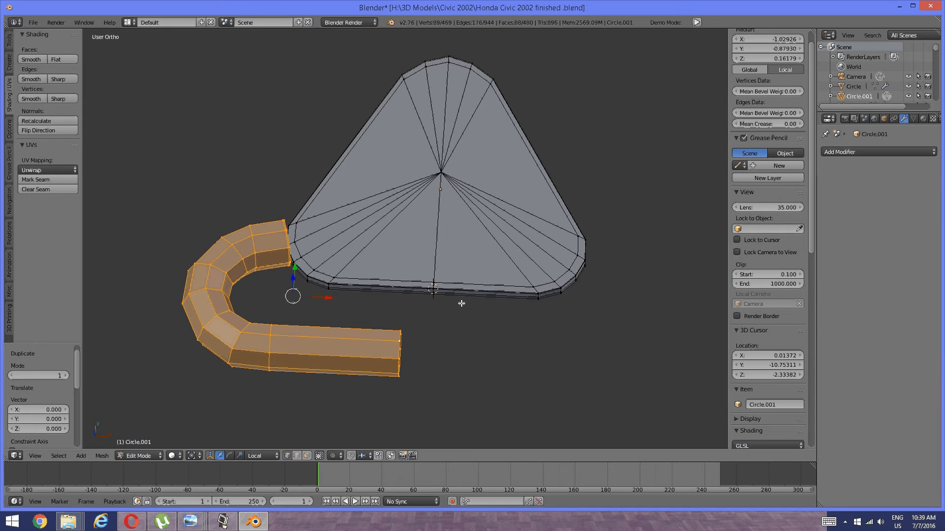
Try to mirror the duplicated tube along X about its own centre, and undo the mirror.
key("ctrl+m")
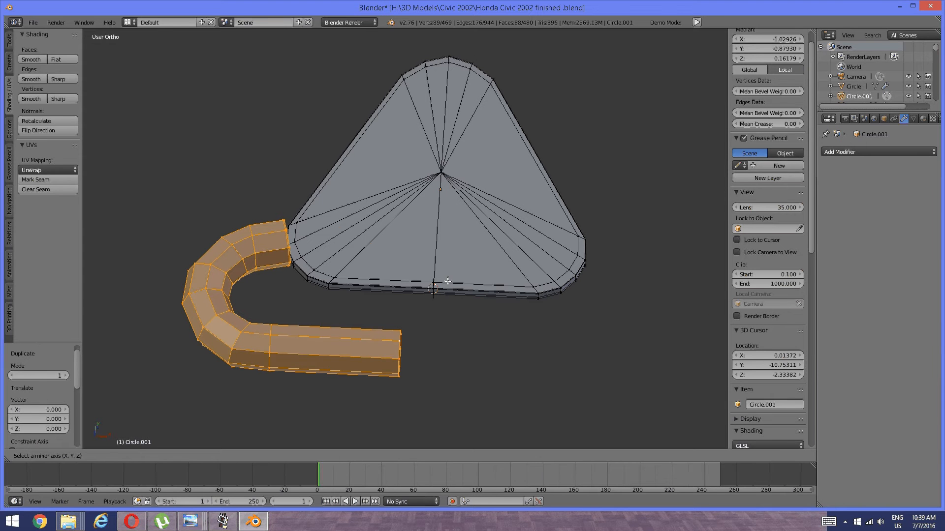
key("x")
key("Return")
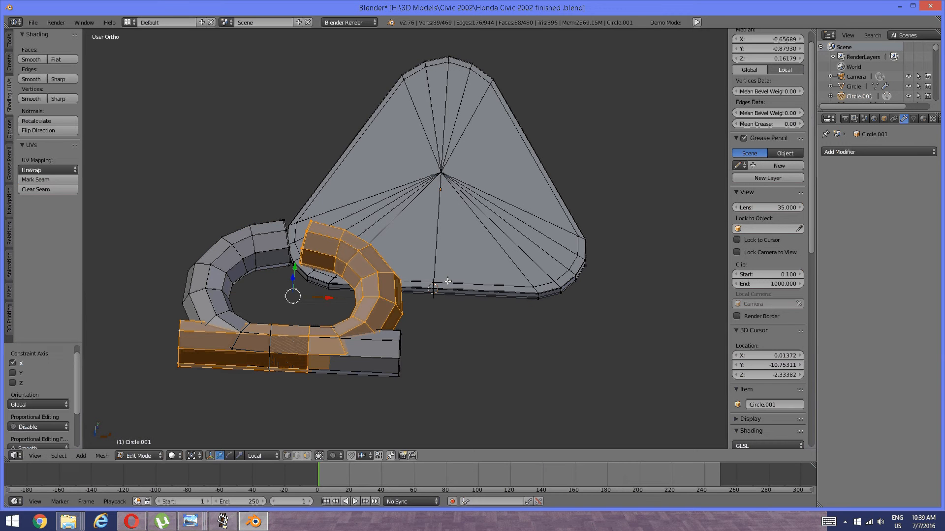
key("ctrl+z")
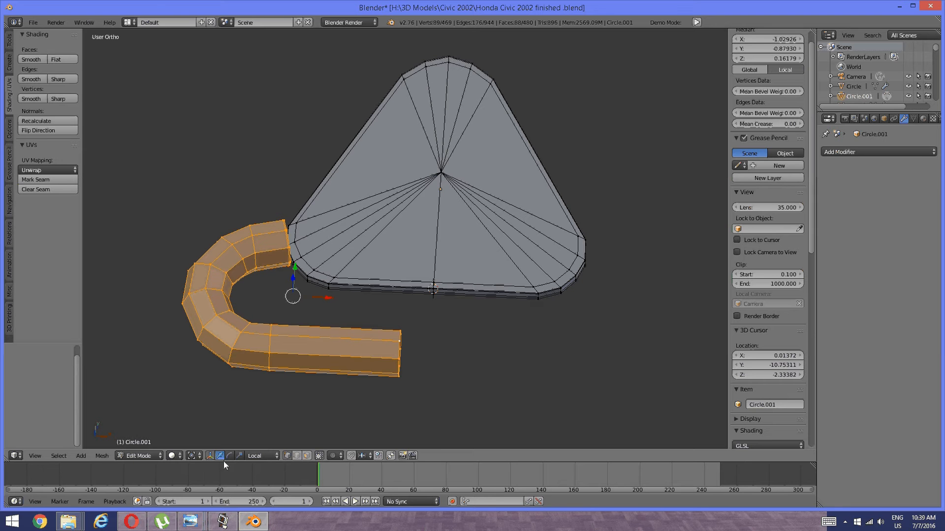
Set the pivot point to the 3D cursor and mirror the duplicated tube along global X to the body's other side.
left_click(197, 456)
left_click(207, 433)
key("ctrl+m")
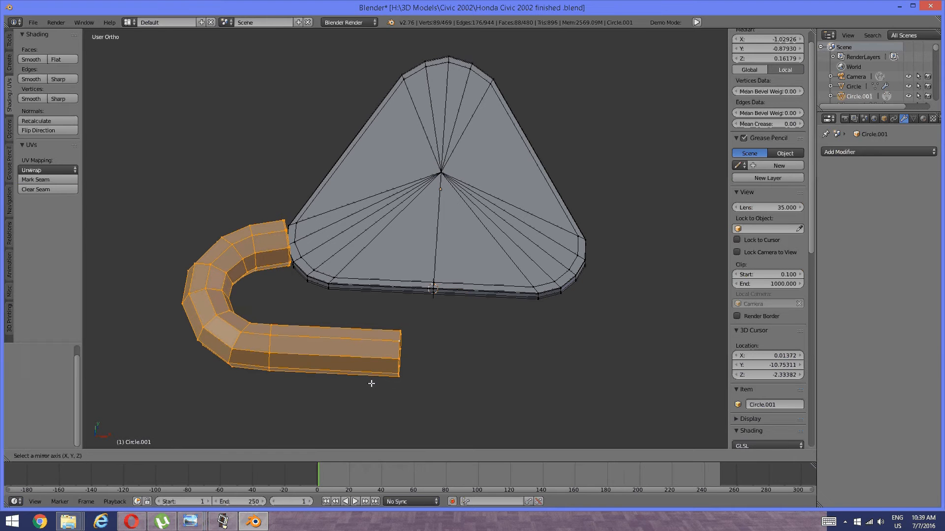
key("y")
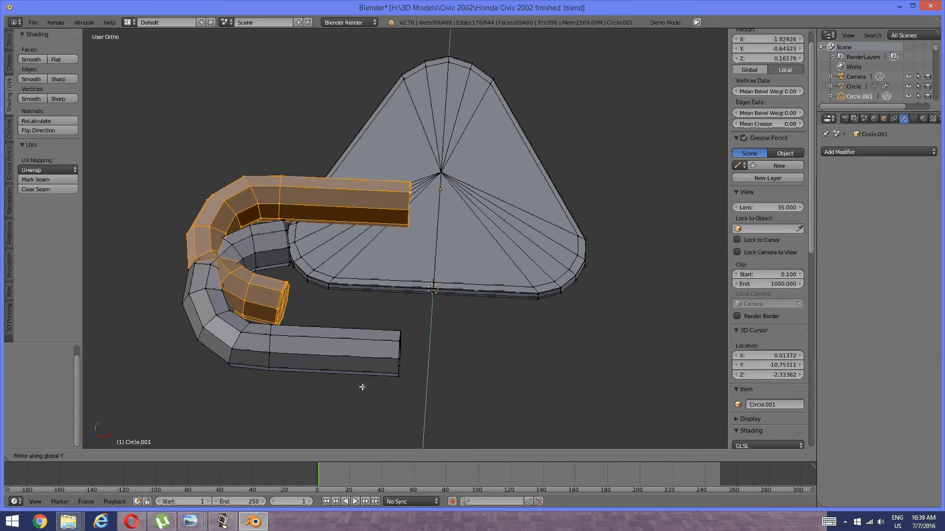
key("x")
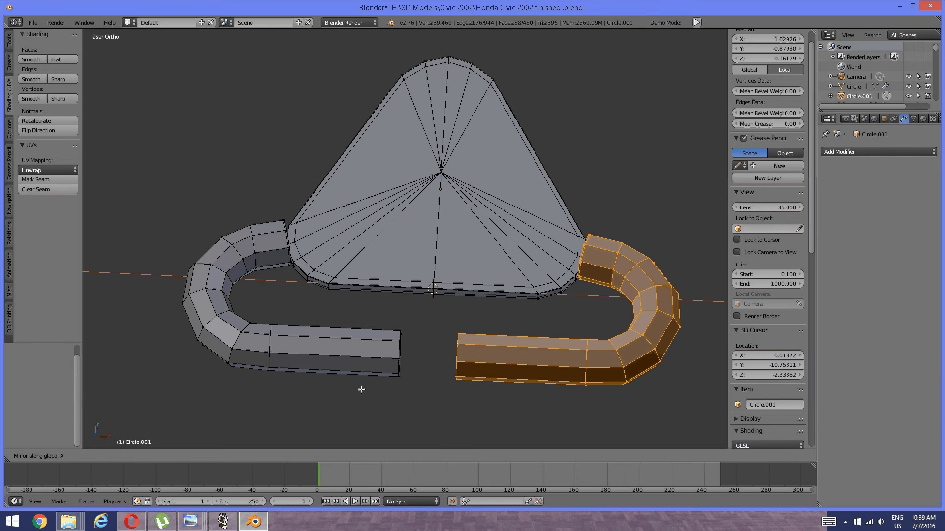
key("Return")
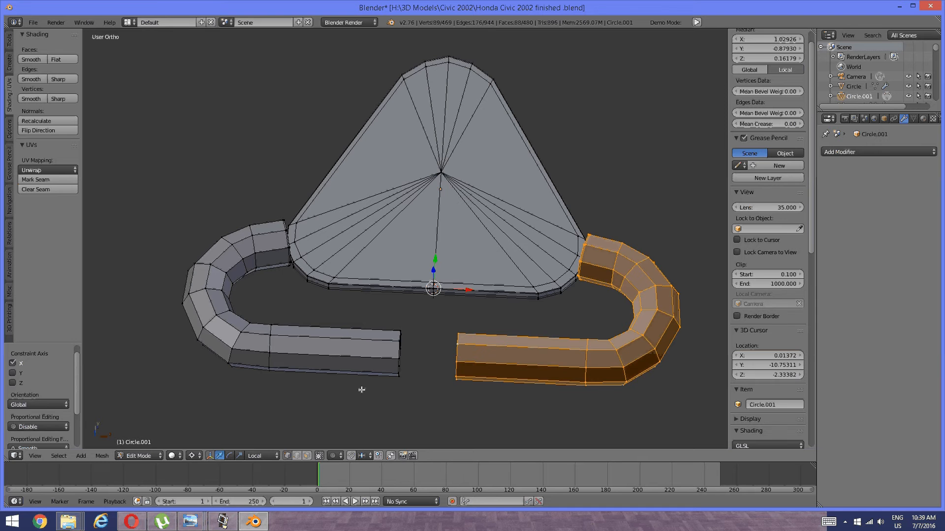
Recalculate the mirrored tube's normals to face outward and clear the selection.
key("ctrl+n")
scroll(452, 351, "up", 4)
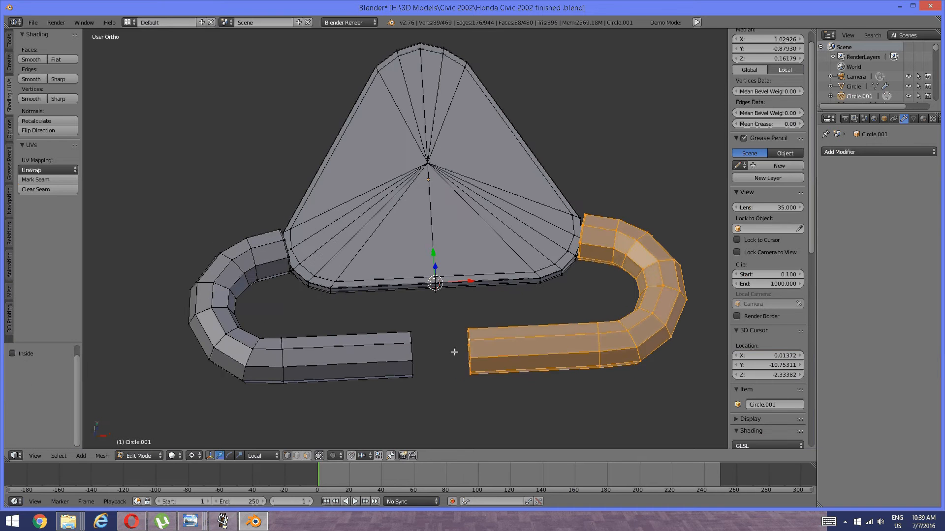
key("a")
Scale the two open end loops of the tubes by about -0.022 along local X so they nearly meet.
middle_click_drag(453, 340, 418, 305, "shift")
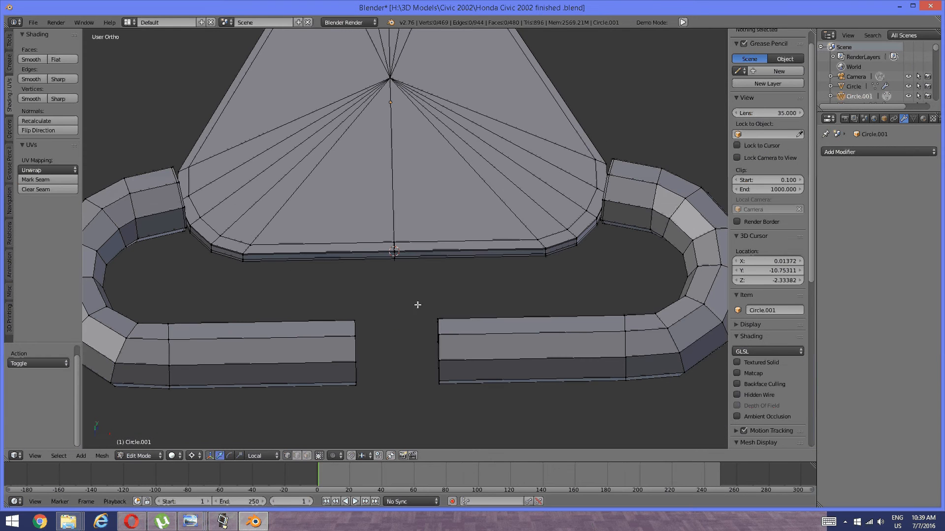
right_click(438, 340, "alt")
right_click(358, 343, "alt+shift")
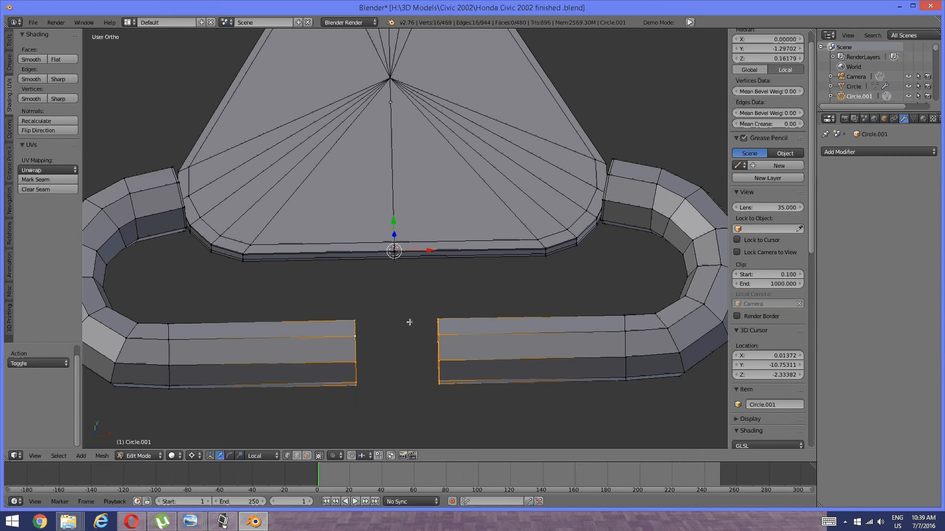
left_click(239, 456)
left_click_drag(432, 253, 394, 251)
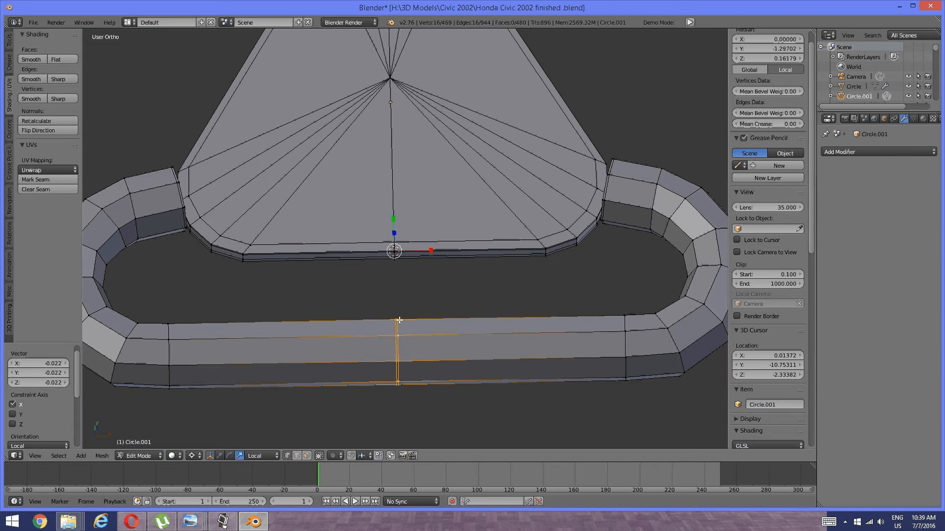
Weld the two meeting end loops with Remove Doubles, increasing the merge distance above 0.0001.
key("w")
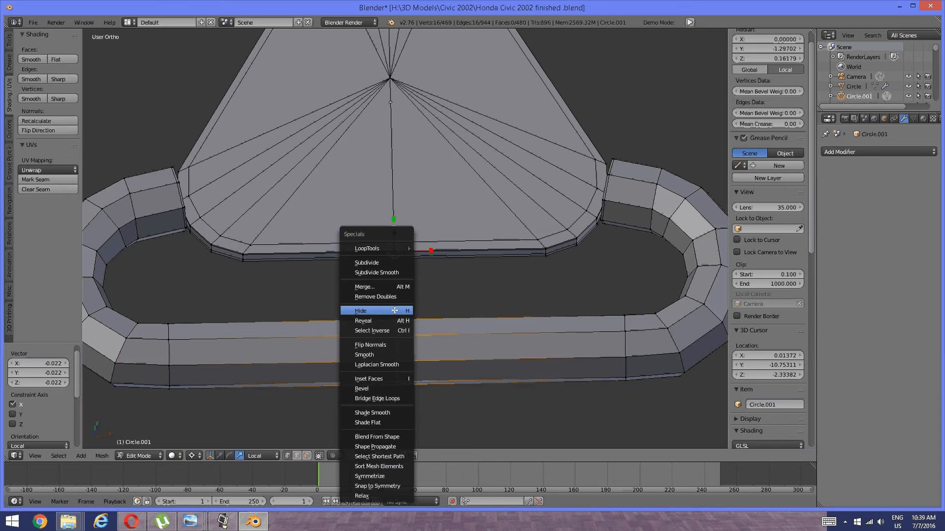
left_click(389, 297)
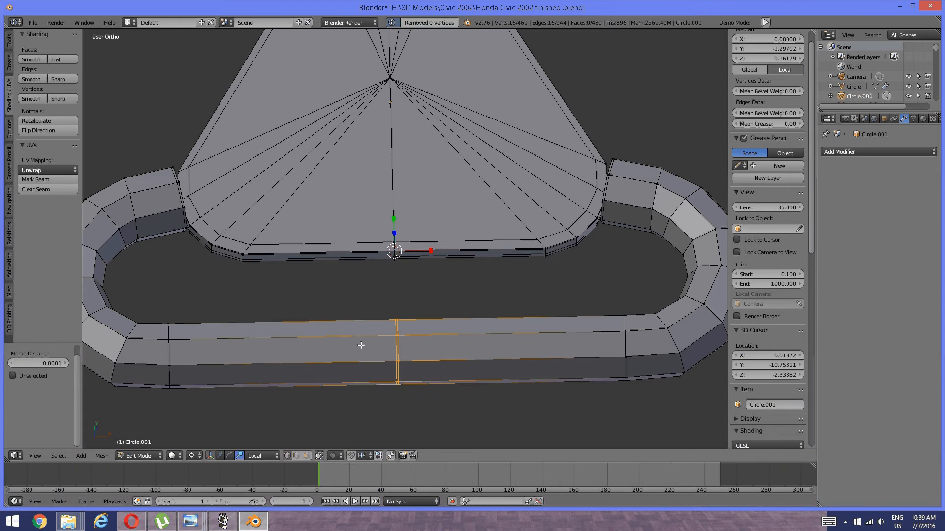
left_click(67, 364)
key("a")
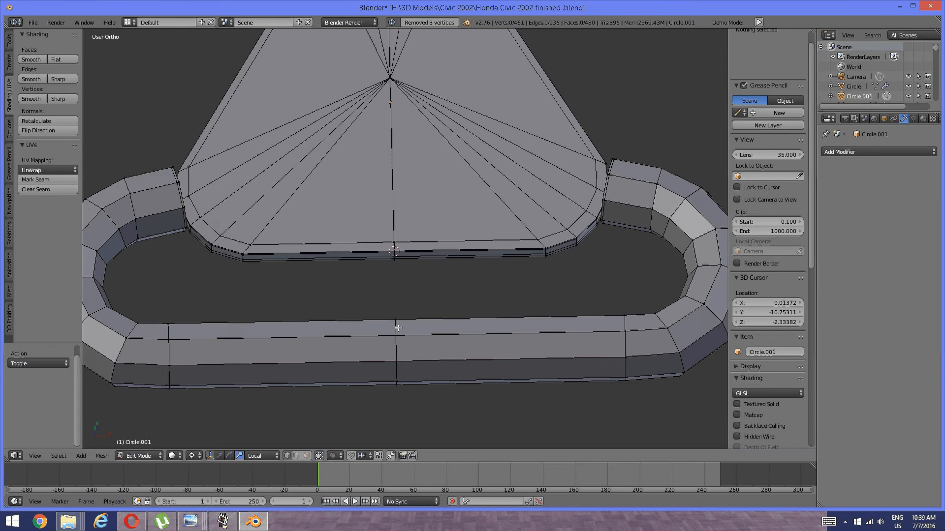
Select the joined tube's middle loop and snap it to the 3D cursor with offset.
scroll(429, 305, "down", 2)
middle_click_drag(429, 305, 400, 290)
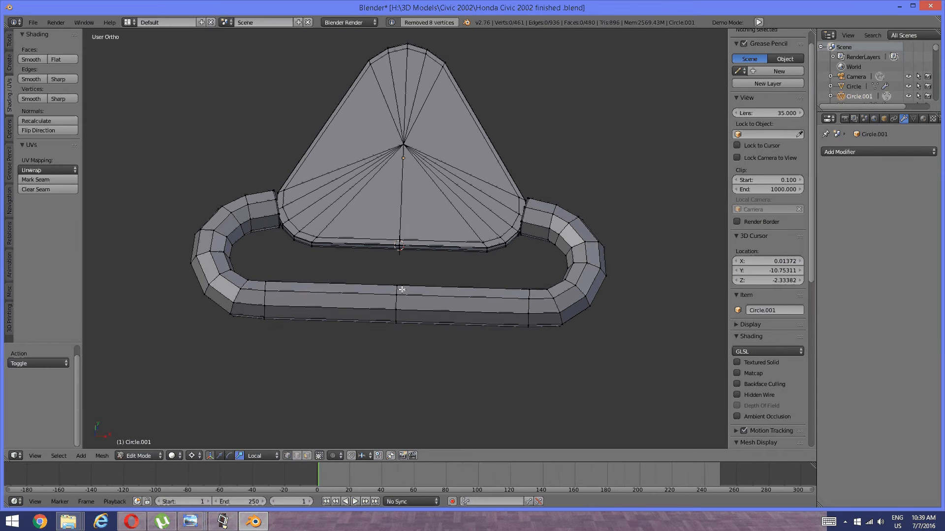
right_click(396, 299, "alt")
key("shift+s")
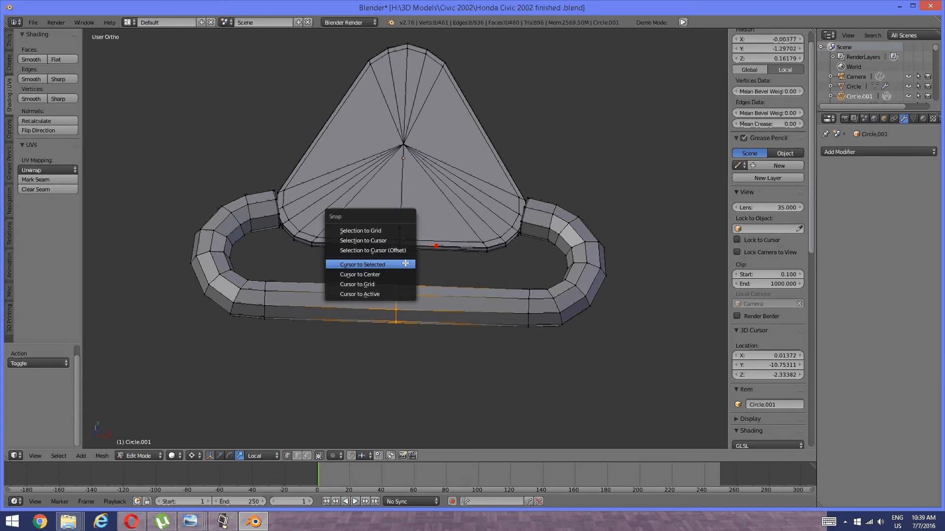
left_click(404, 250)
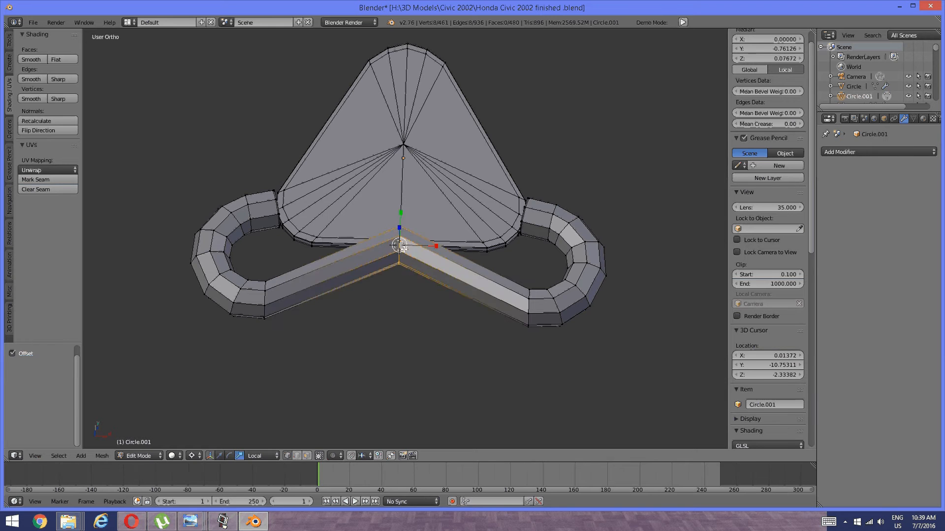
In top view, move the tube's middle loop about -0.537 along local Y to line up with the straight section.
middle_click_drag(409, 260, 331, 290)
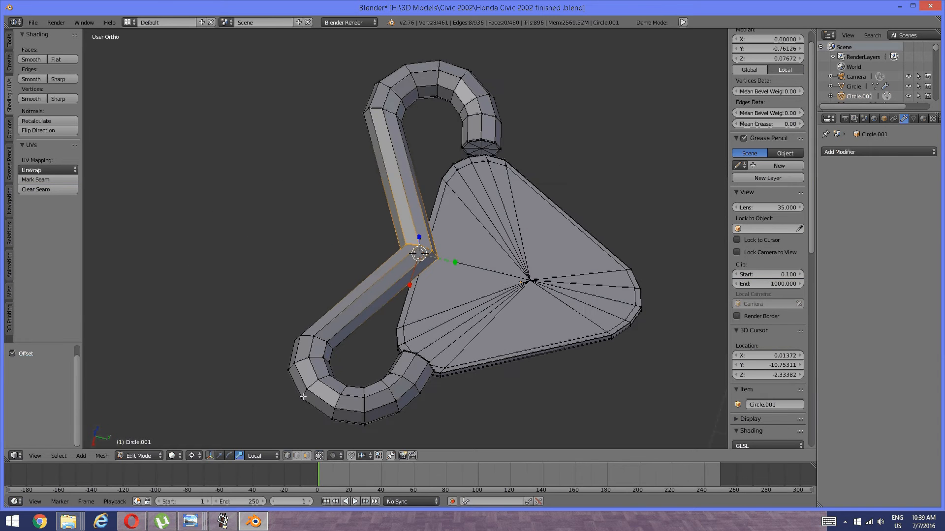
left_click(219, 456)
key("KP_7")
key("g")
key("y")
key("y")
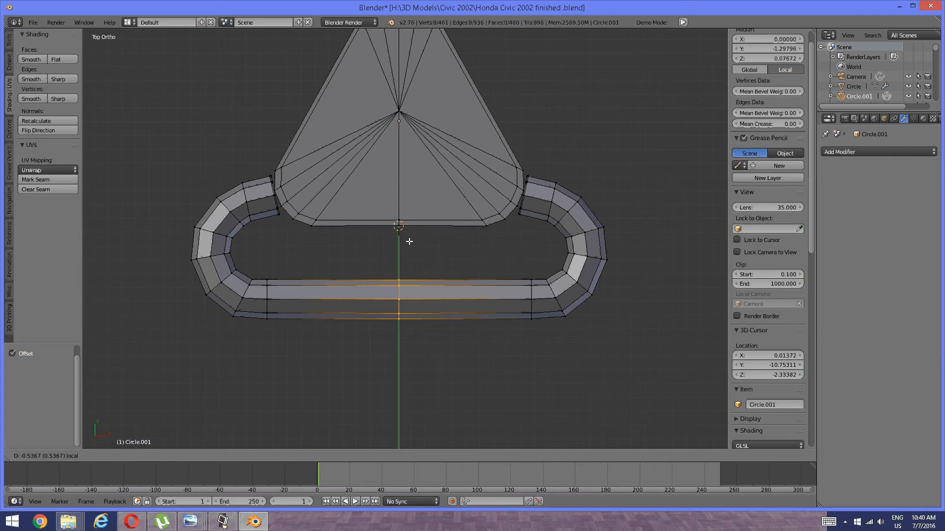
left_click(408, 240)
key("a")
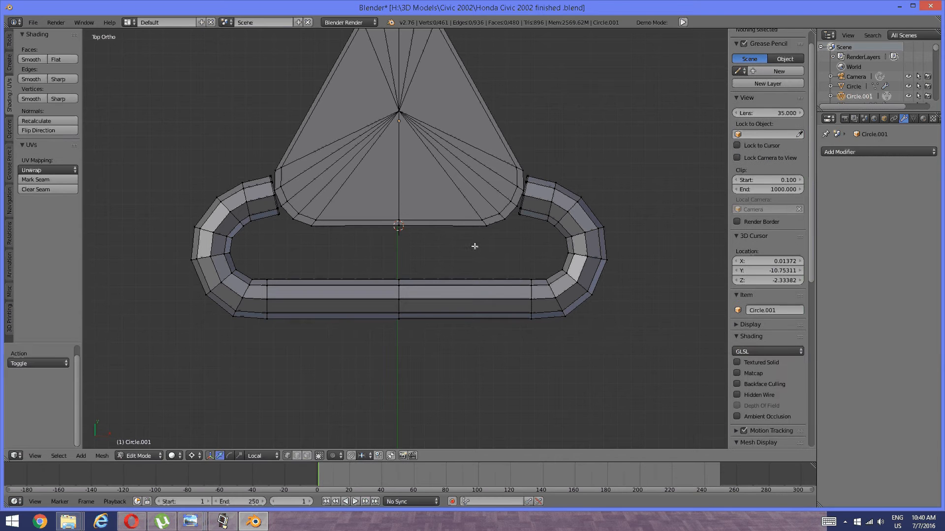
In front view, raise the tube's middle loop about 0.086 along local Z to level it with the straight section.
scroll(477, 260, "up", 2)
middle_click_drag(478, 262, 405, 184)
key("a")
key("a")
scroll(473, 227, "down", 4)
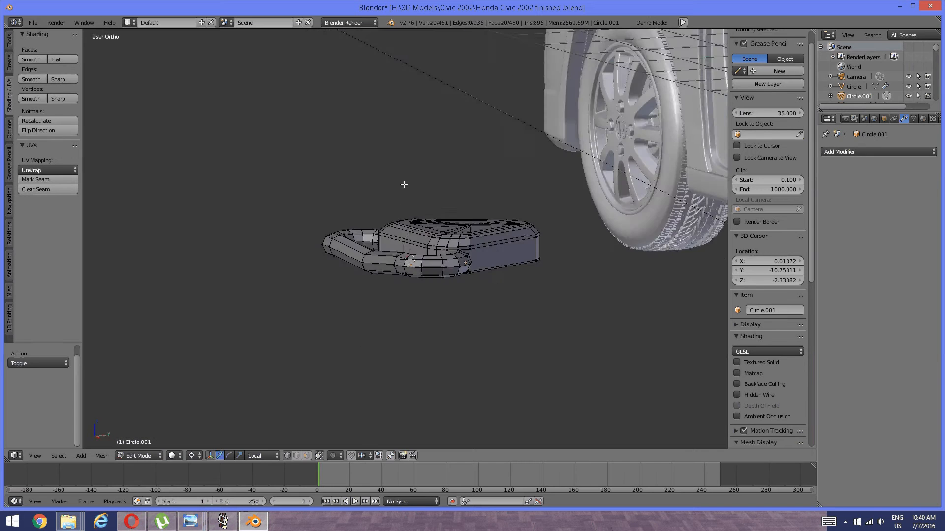
scroll(403, 309, "up", 3)
scroll(403, 310, "up", 3)
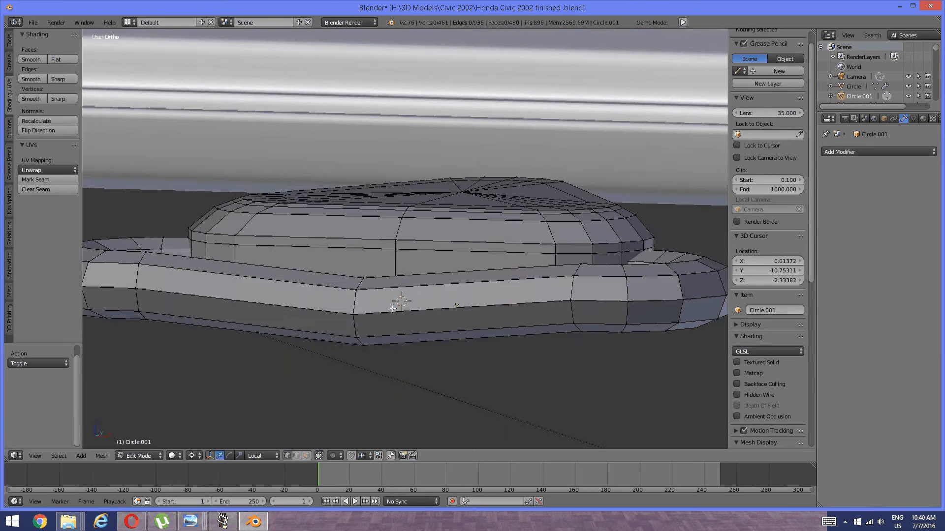
left_click(353, 304, "alt")
key("KP_1")
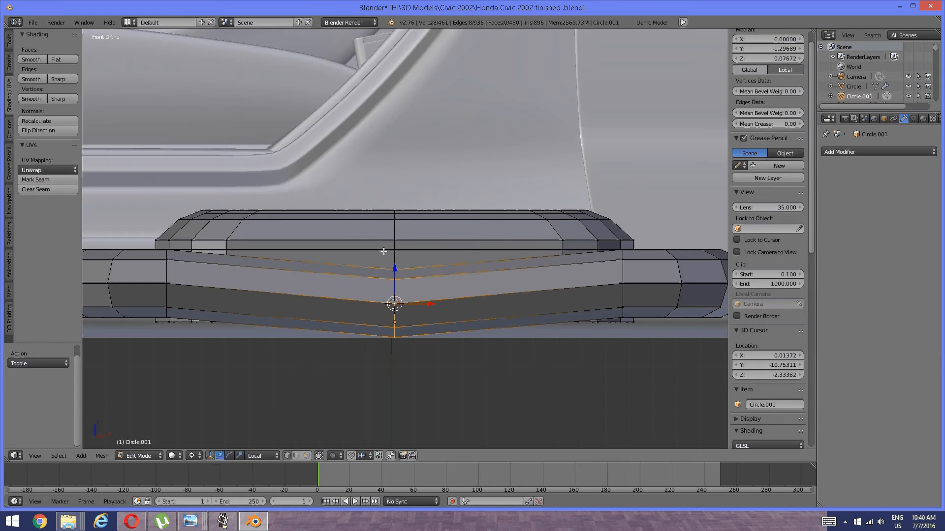
key("g")
key("z")
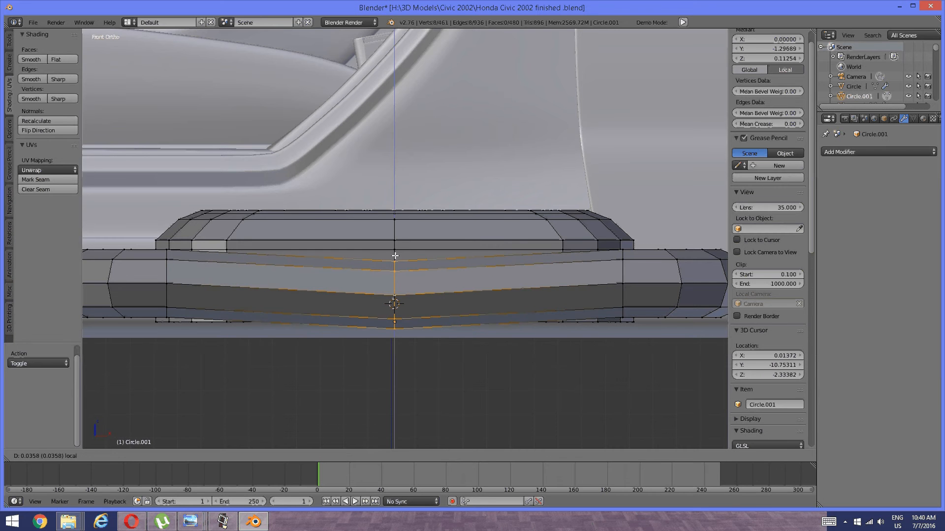
left_click(391, 138)
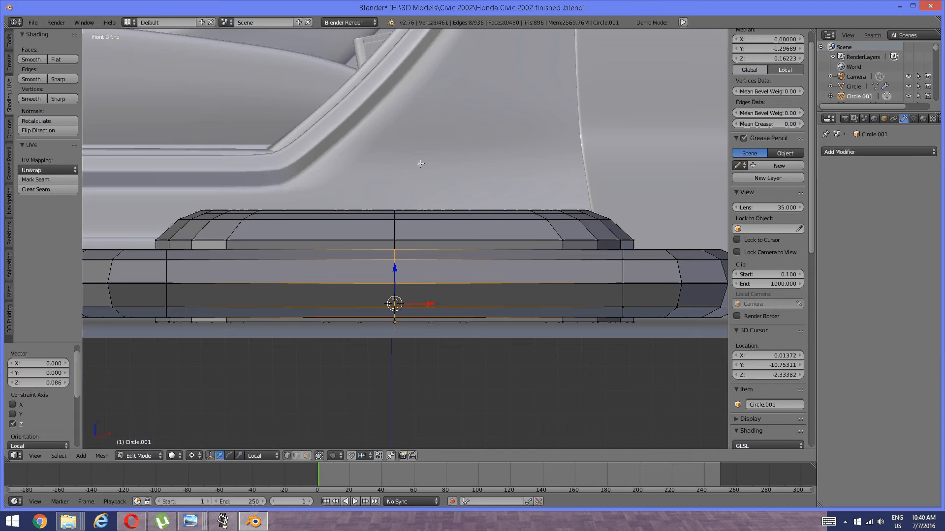
Duplicate the two side faces of the triangular body facing the tube and move the copy outward along local Y into the gap.
key("a")
middle_click_drag(420, 170, 442, 242)
scroll(391, 256, "down", 2)
scroll(422, 259, "up", 4)
key("ctrl+Tab")
left_click(383, 266)
right_click(401, 263)
right_click(366, 240, "shift")
key("shift+d")
right_click(524, 256)
left_click_drag(441, 242, 400, 258)
middle_click_drag(399, 258, 405, 307)
scroll(388, 299, "up", 3)
key("a")
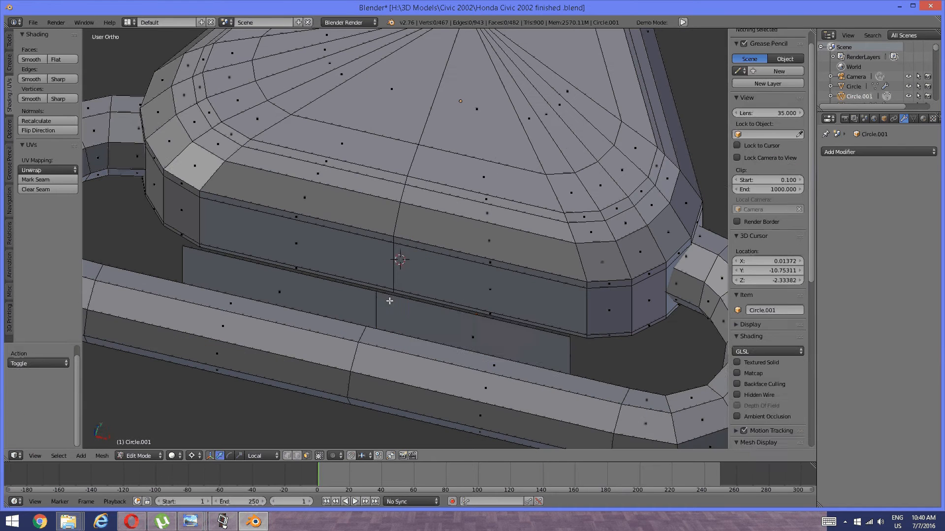
Dissolve the middle edge between the two duplicated faces to make a single flat strip.
right_click(382, 303)
key("ctrl+Tab")
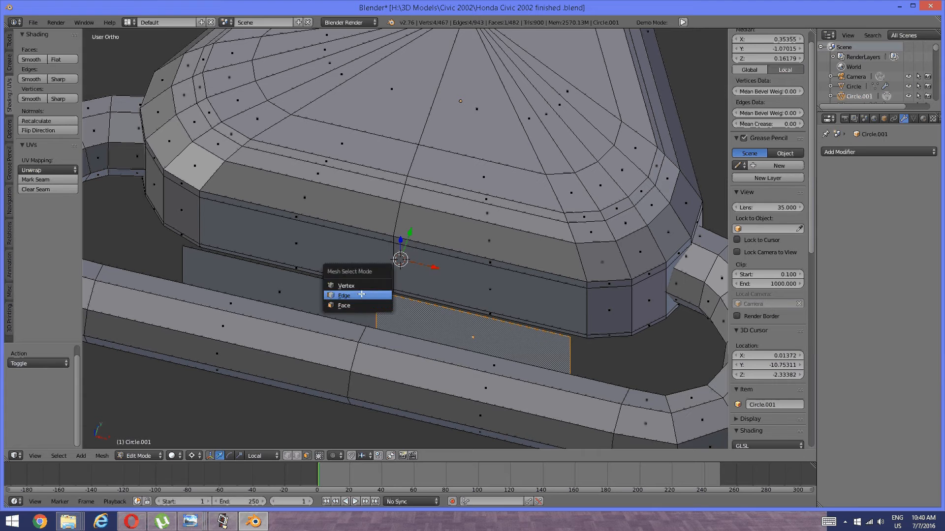
left_click(379, 297)
right_click(377, 306)
key("x")
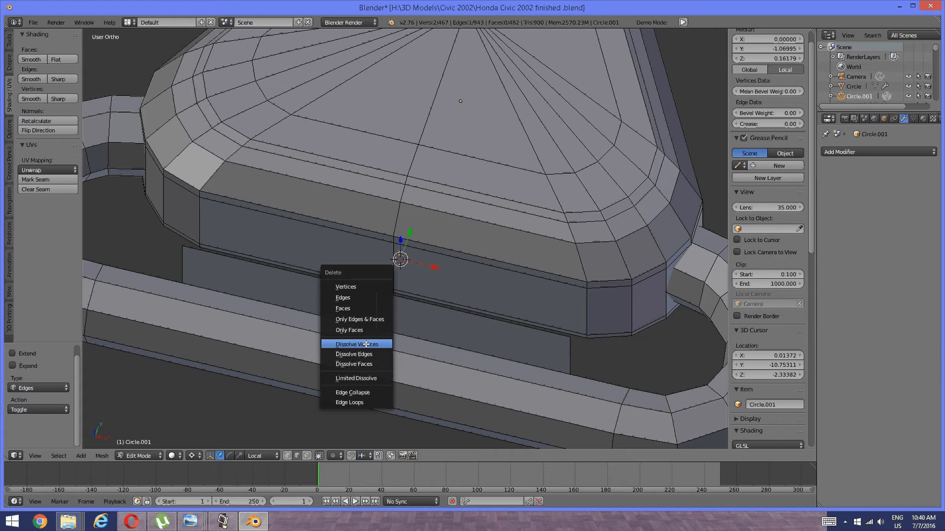
left_click(367, 354)
scroll(385, 280, "down", 3)
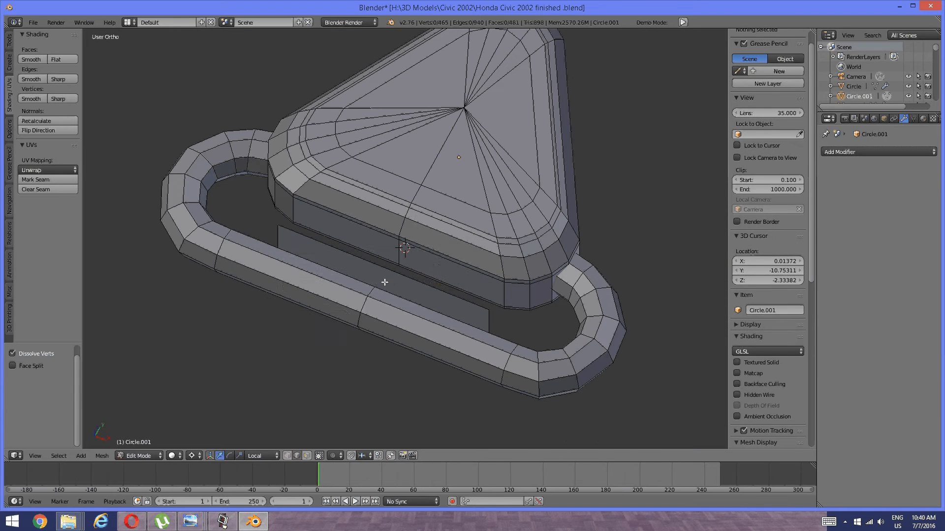
Select the strip's four corner vertices and scale them by about 1.423 along local X.
key("Tab")
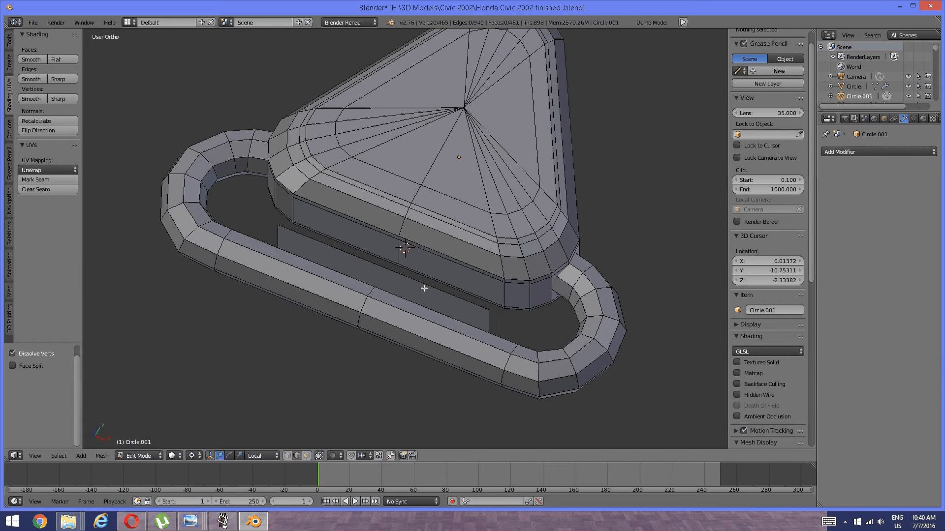
key("ctrl+Tab")
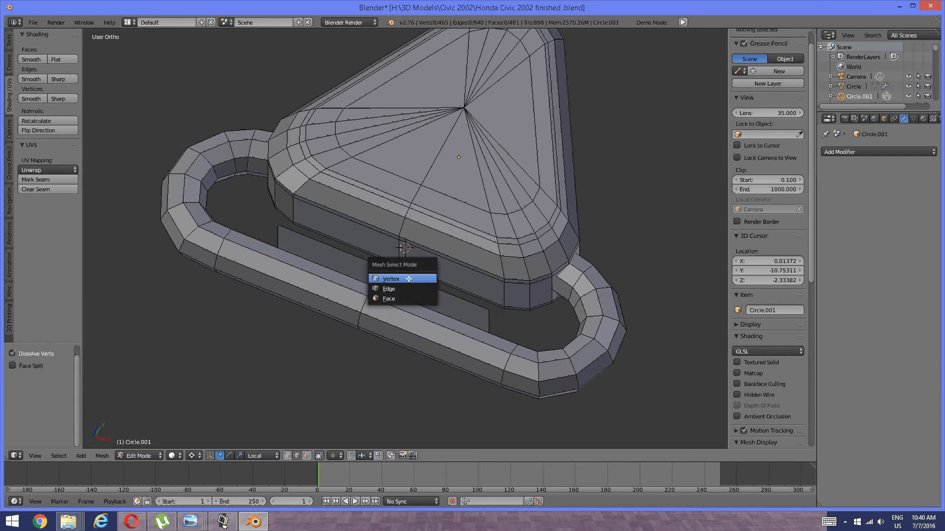
left_click(401, 275)
scroll(369, 299, "up", 2)
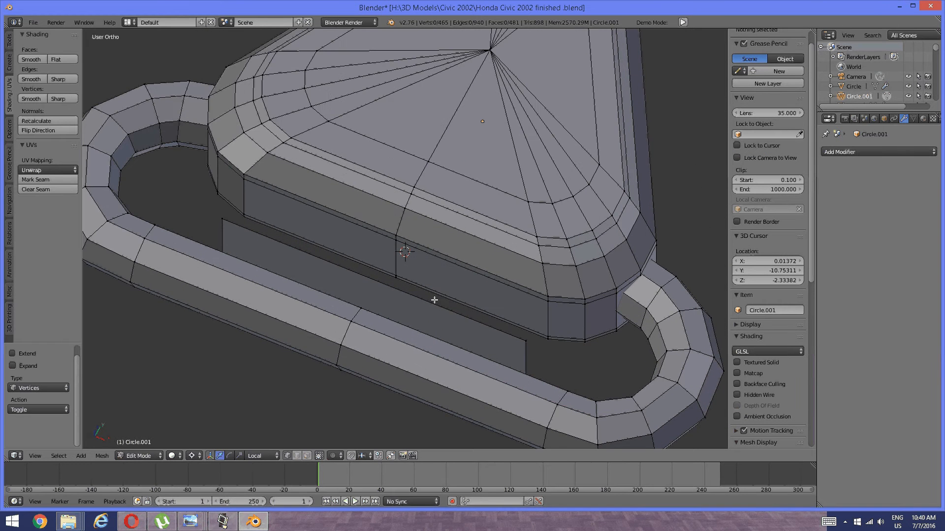
scroll(365, 310, "down", 3)
right_click(492, 282)
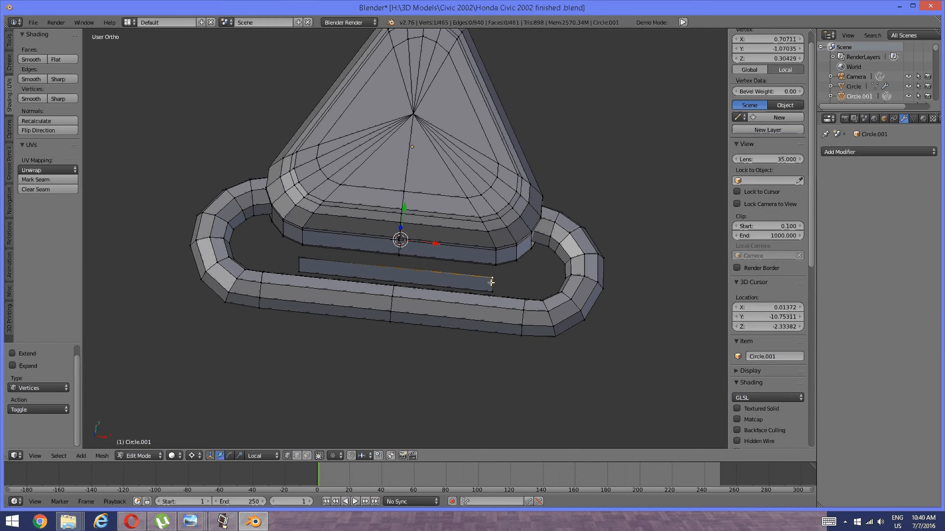
right_click(308, 262, "shift")
right_click(304, 274, "shift")
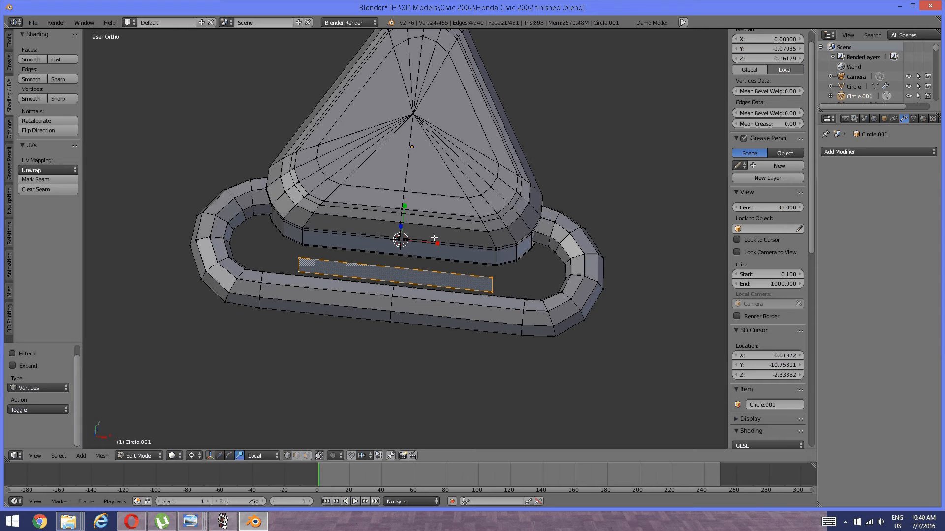
key("s")
key("x")
key("x")
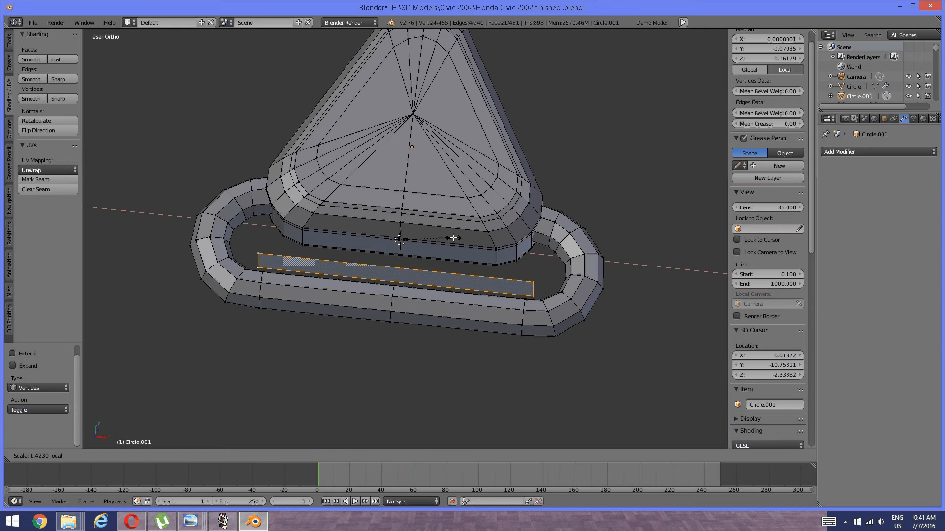
left_click(454, 238)
middle_click_drag(453, 238, 344, 214)
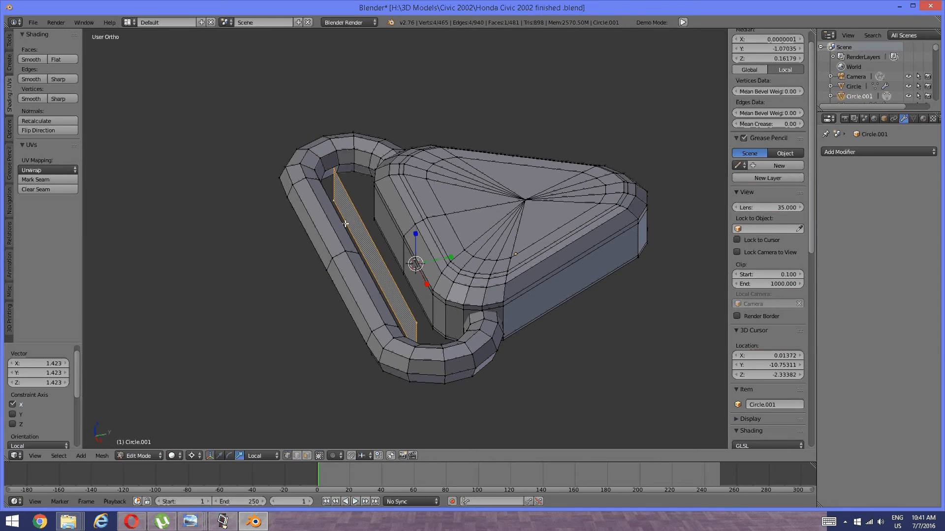
Narrow the strip by scaling its two short end edges inward along local X in edge select mode.
key("a")
key("ctrl+Tab")
left_click(311, 221)
right_click(346, 210)
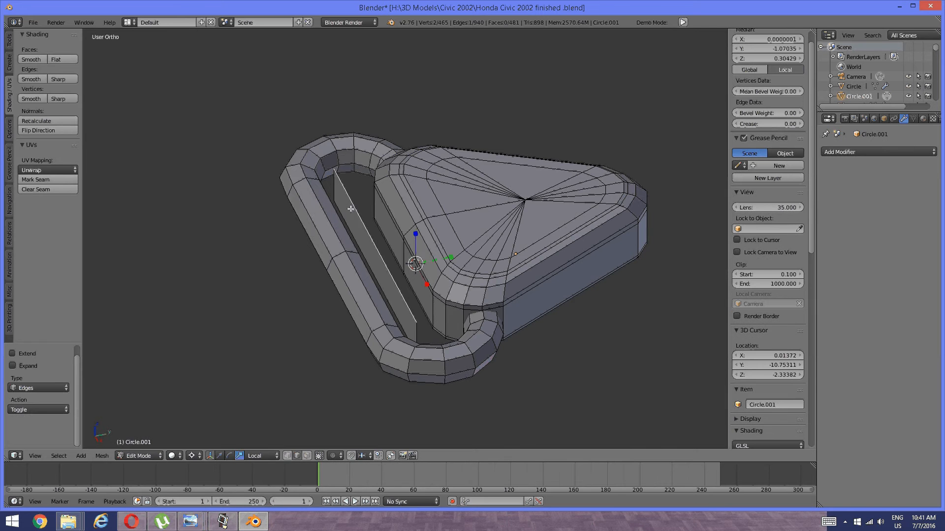
scroll(358, 237, "up", 2)
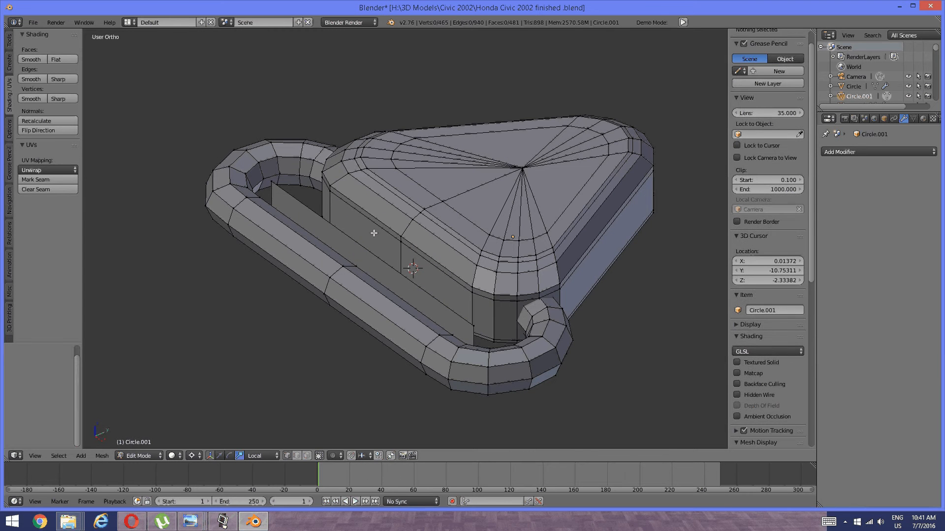
right_click(374, 233)
middle_click_drag(376, 232, 371, 238)
key("a")
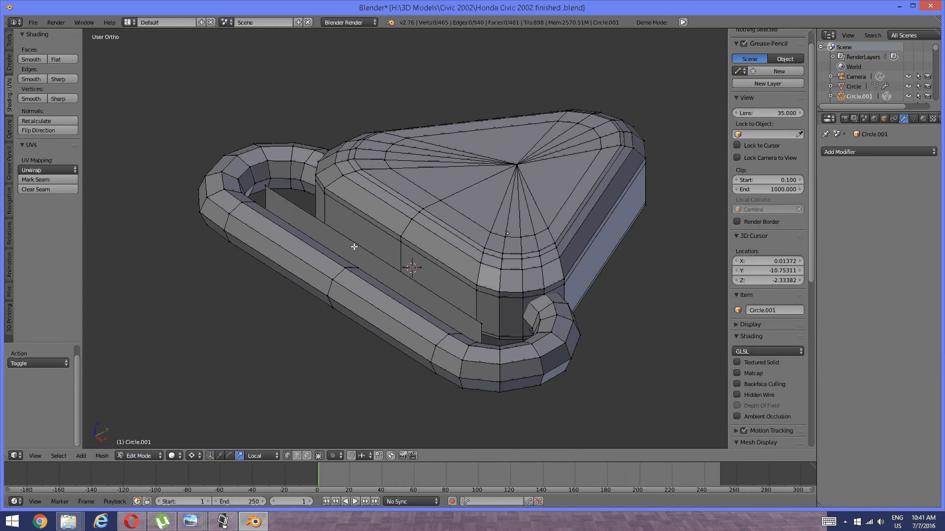
key("ctrl+Tab")
left_click(353, 247)
right_click(333, 232)
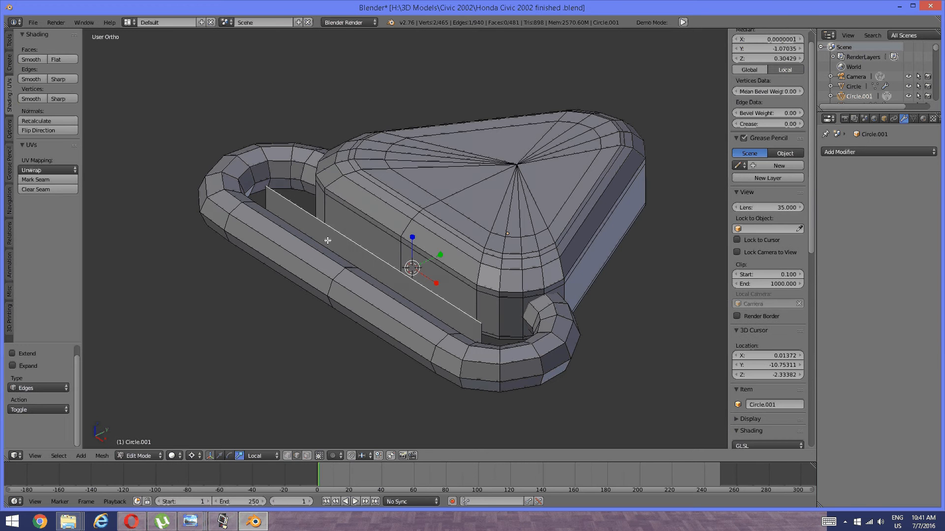
middle_click_drag(331, 238, 408, 250)
right_click(526, 310)
scroll(489, 297, "down", 1)
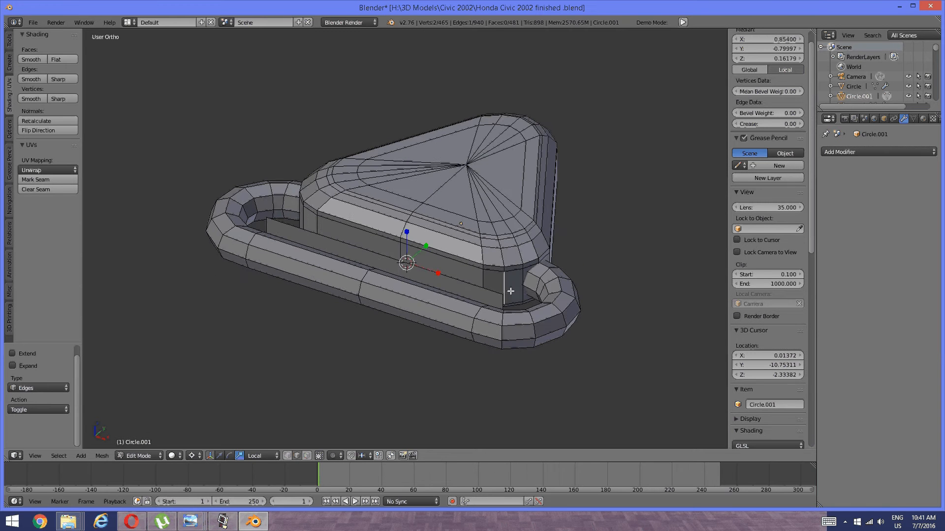
key("a")
middle_click_drag(460, 301, 481, 303)
right_click(519, 289)
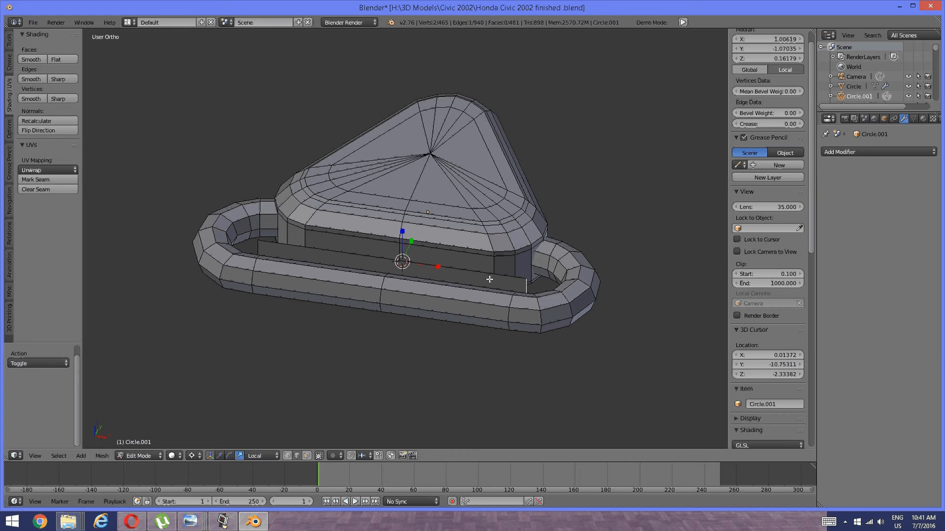
right_click(257, 247, "shift")
key("s")
key("x")
key("x")
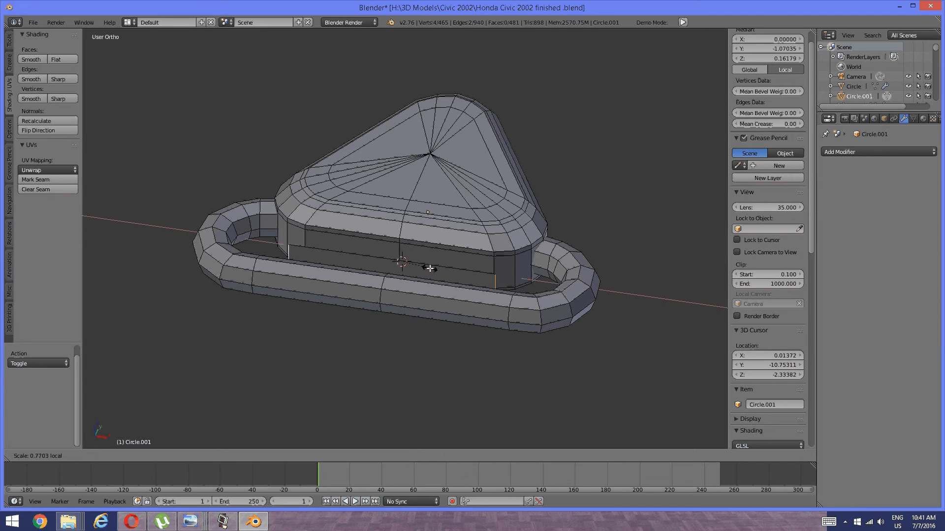
left_click(434, 268)
Extrude the strip's upper long edge about 0.338 along Z and move the new edge about -0.457 along local Y.
middle_click_drag(434, 267, 386, 279)
key("a")
right_click(388, 255)
key("e")
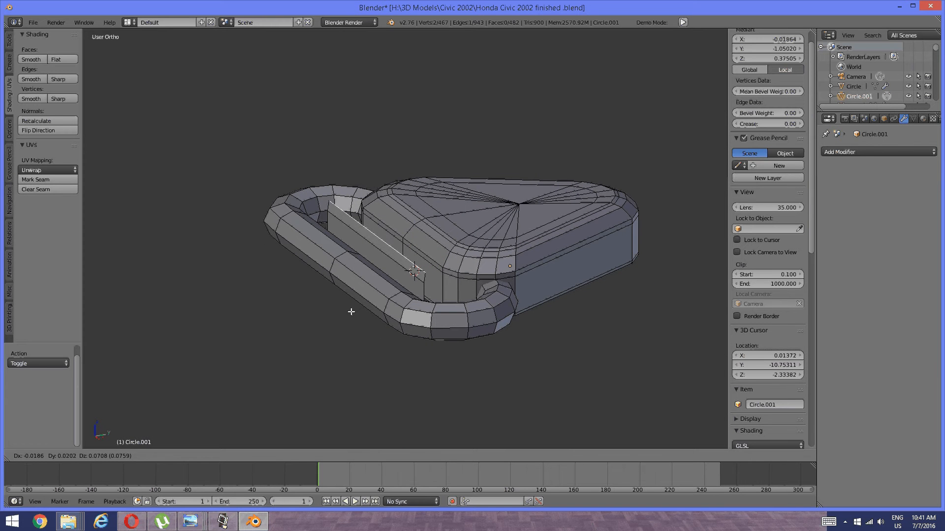
key("z")
left_click(344, 274)
middle_click_drag(344, 274, 313, 342)
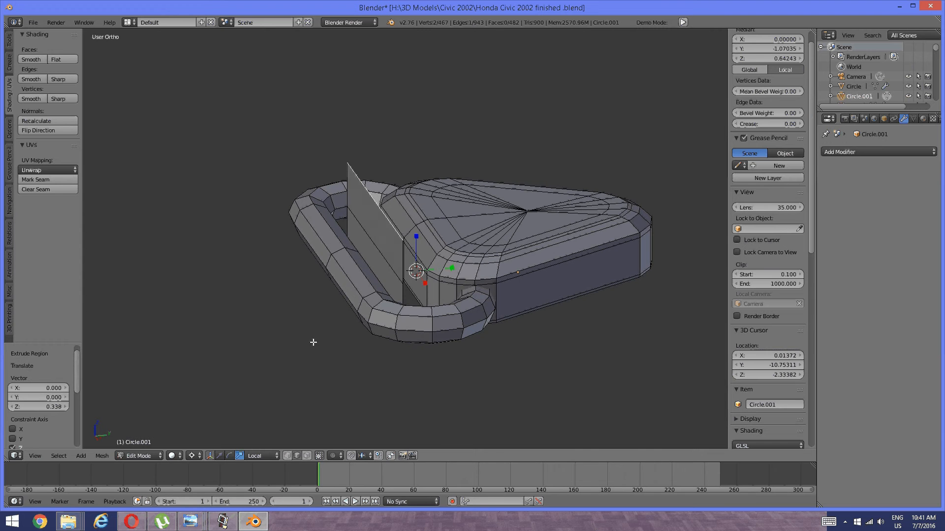
key("g")
key("y")
key("y")
left_click(429, 271)
Extrude the strip's lower long edge about -0.202 along Z and move the new edge about -0.487 along local Y.
middle_click_drag(429, 270, 384, 256)
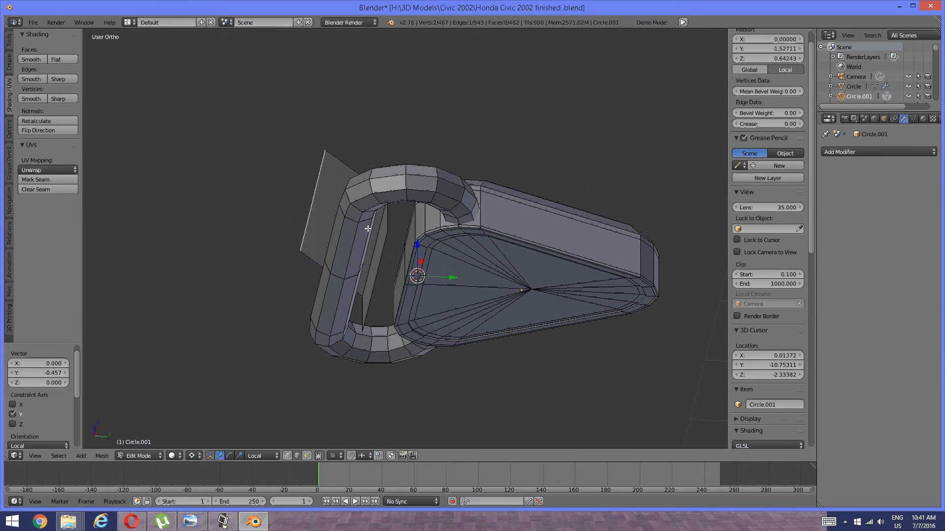
key("e")
key("z")
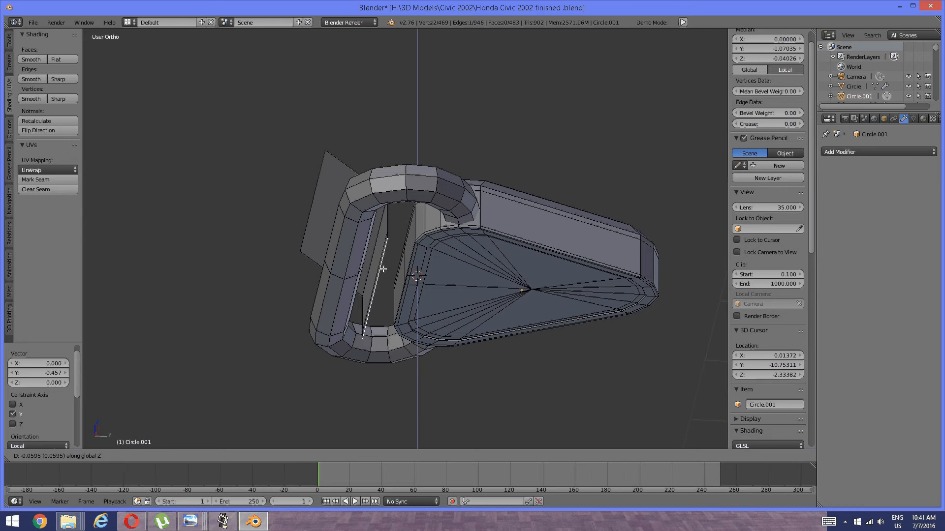
left_click(381, 281)
middle_click_drag(381, 281, 445, 274)
key("g")
key("y")
key("y")
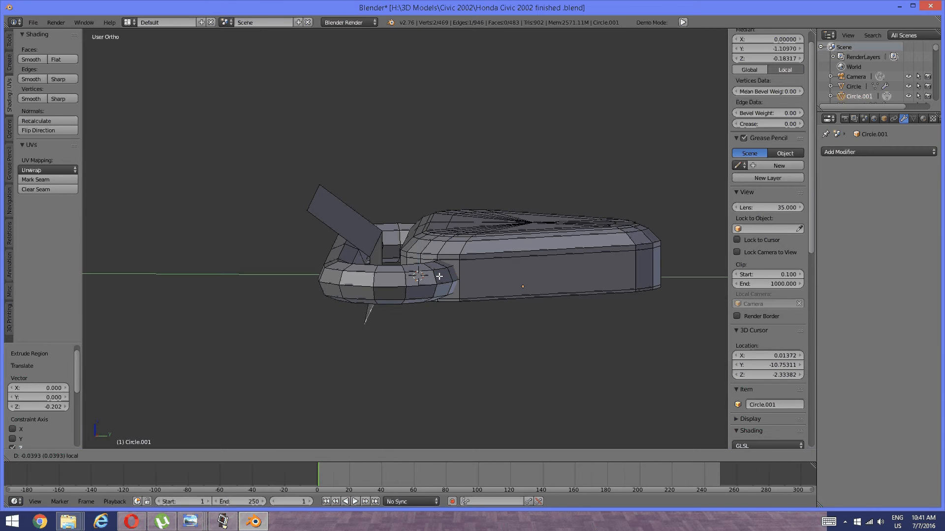
left_click(385, 274)
Add one lengthwise loop cut to the strip's upright face and shift it slightly along local Y toward the triangular body.
middle_click_drag(385, 274, 337, 309)
scroll(359, 255, "up", 2)
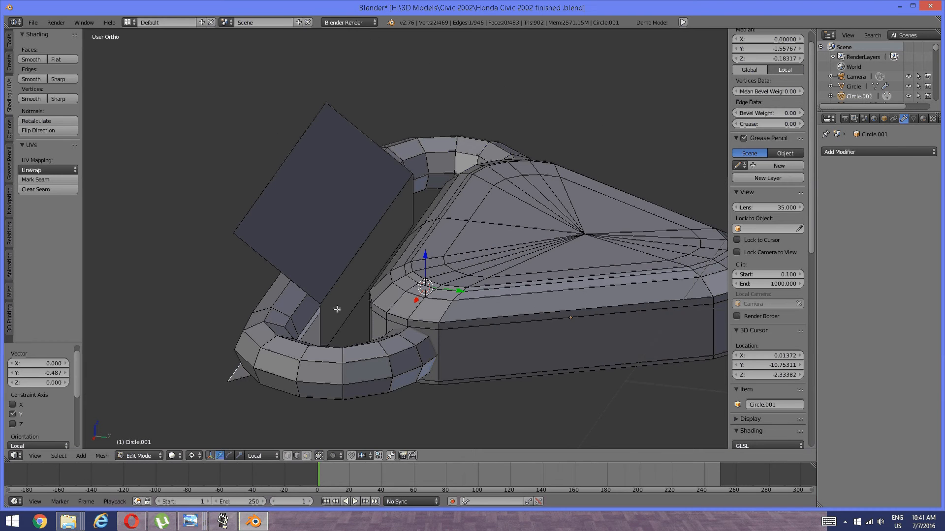
key("ctrl+r")
left_click(328, 317)
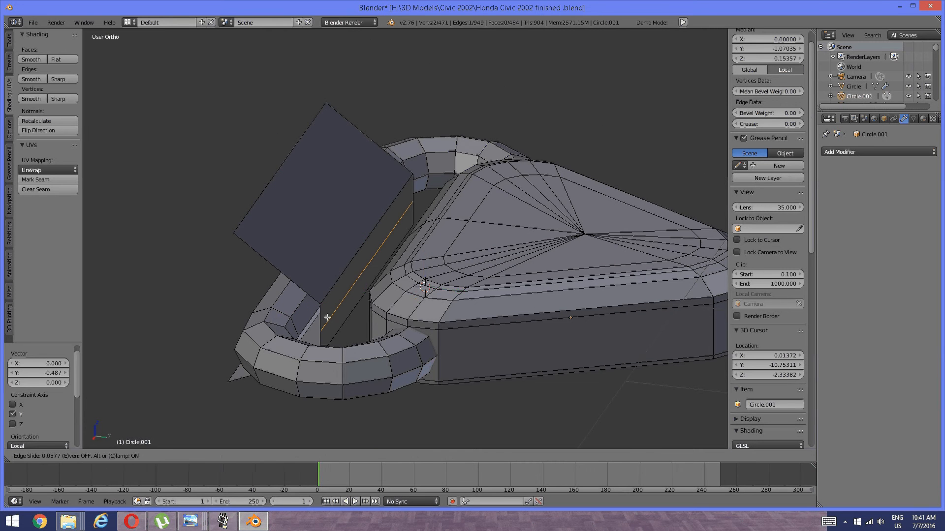
left_click(328, 316)
key("g")
key("y")
key("y")
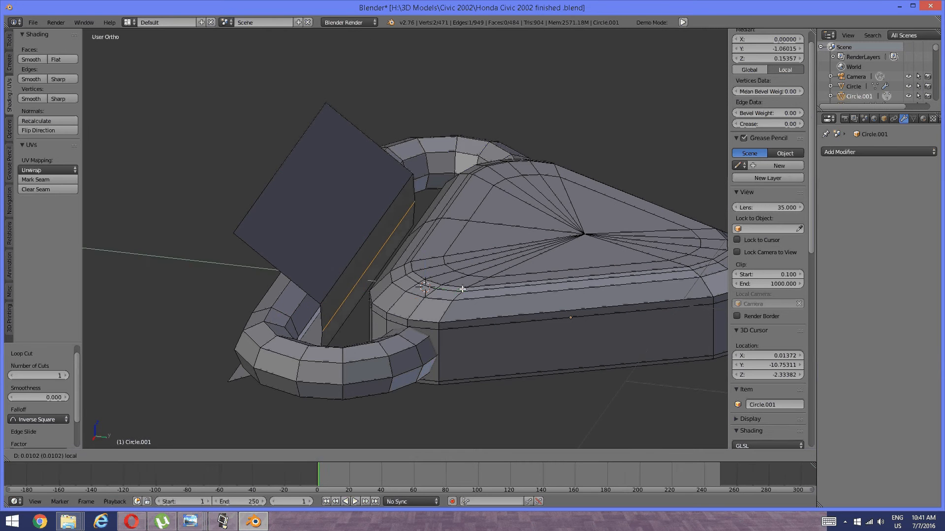
left_click(464, 290)
key("a")
Set the pivot point to Bounding Box Center and lower the upper flap's outer edge about 0.270 along local Z.
middle_click_drag(418, 297, 310, 295)
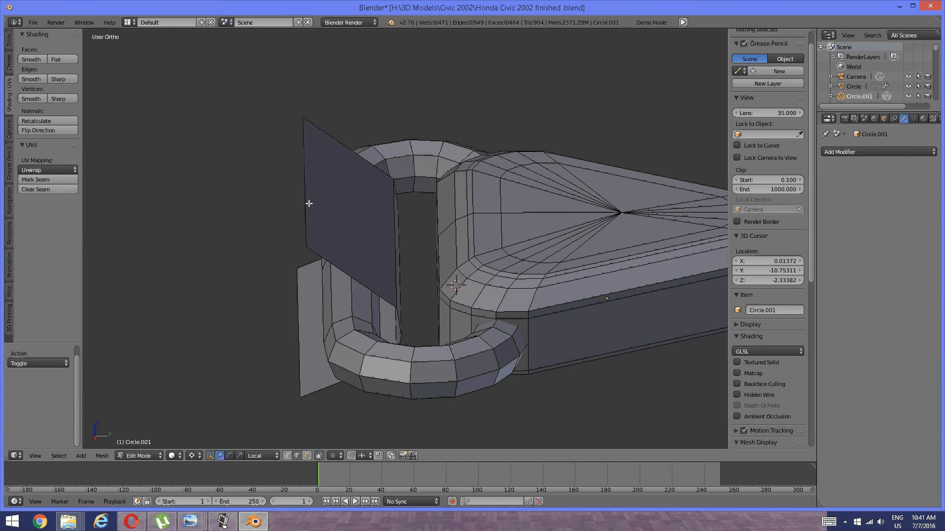
right_click(306, 214)
middle_click_drag(304, 247, 307, 233)
left_click(197, 455)
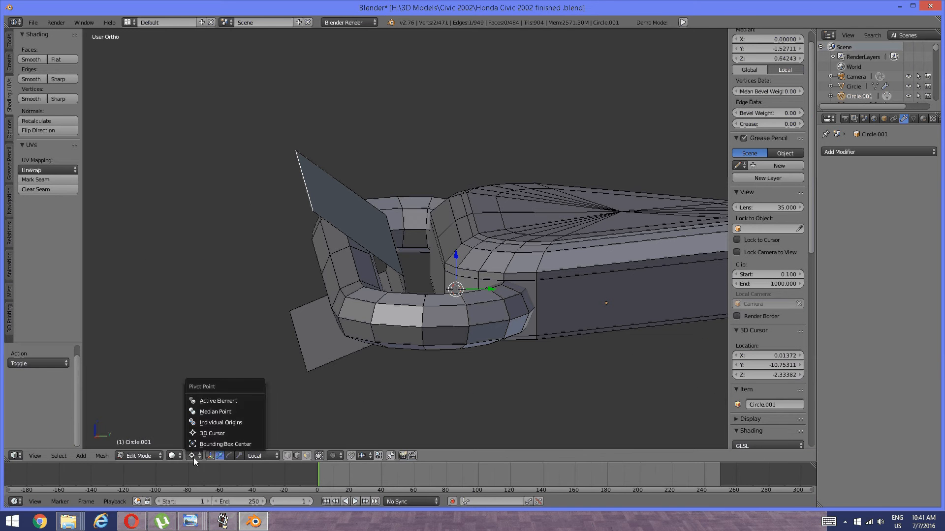
left_click(198, 445)
key("g")
key("z")
key("z")
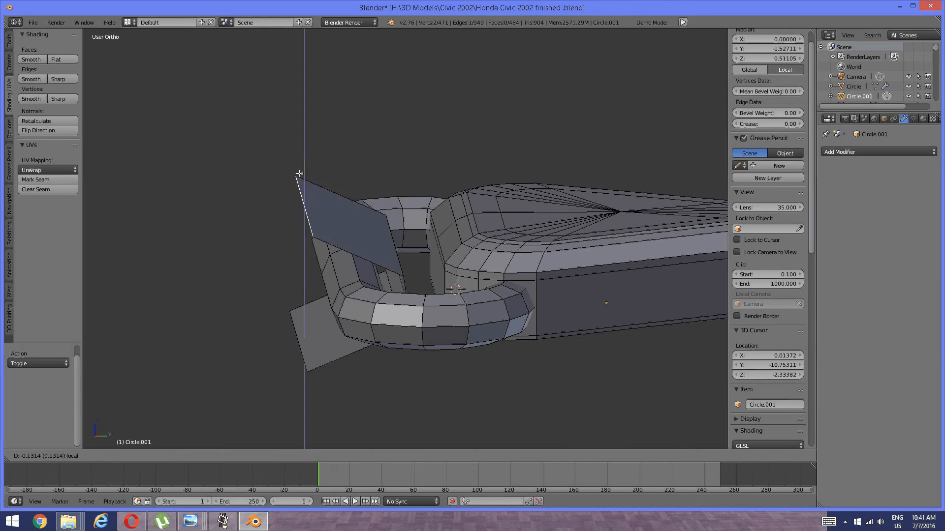
left_click(299, 192)
middle_click_drag(298, 192, 288, 209)
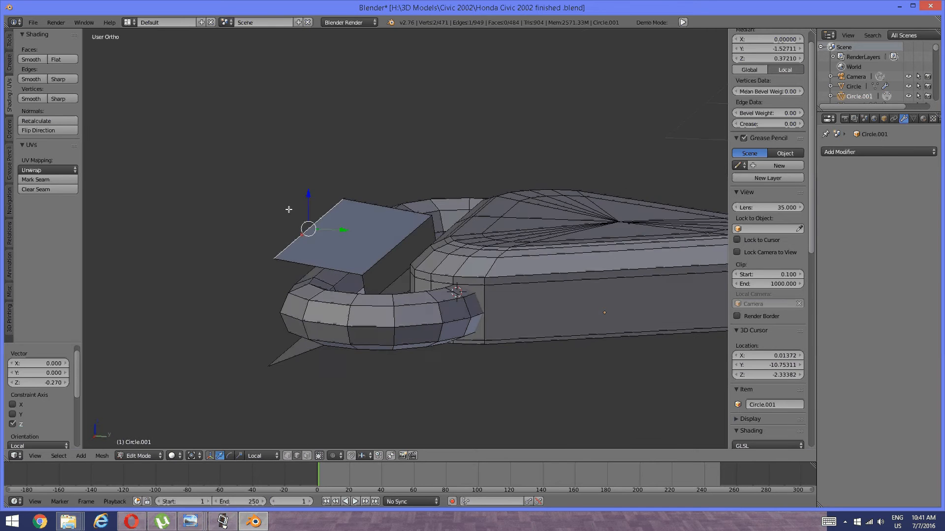
Raise the strap's upper flap outer edge slightly and lift the lower flap's outer edge along local Z.
key("a")
mouse_move(298, 268)
middle_mouse_down()
mouse_move(308, 217)
mouse_move(314, 271)
middle_mouse_up()
right_click(351, 295)
key("a")
right_click(312, 237)
left_click_drag(304, 199, 304, 195)
key("a")
middle_click_drag(300, 239, 301, 291)
right_click(310, 301)
left_click_drag(299, 305, 304, 276)
middle_click_drag(319, 287, 301, 242)
Bevel the strap's two lengthwise fold edges facing the triangular body by about 0.066 with one segment.
key("a")
right_click(370, 261)
middle_click_drag(370, 260, 387, 277)
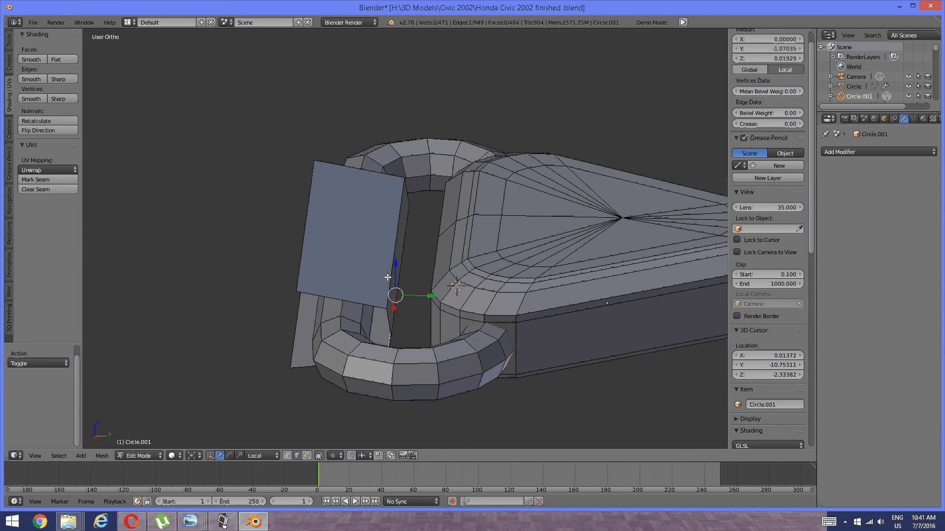
key("w")
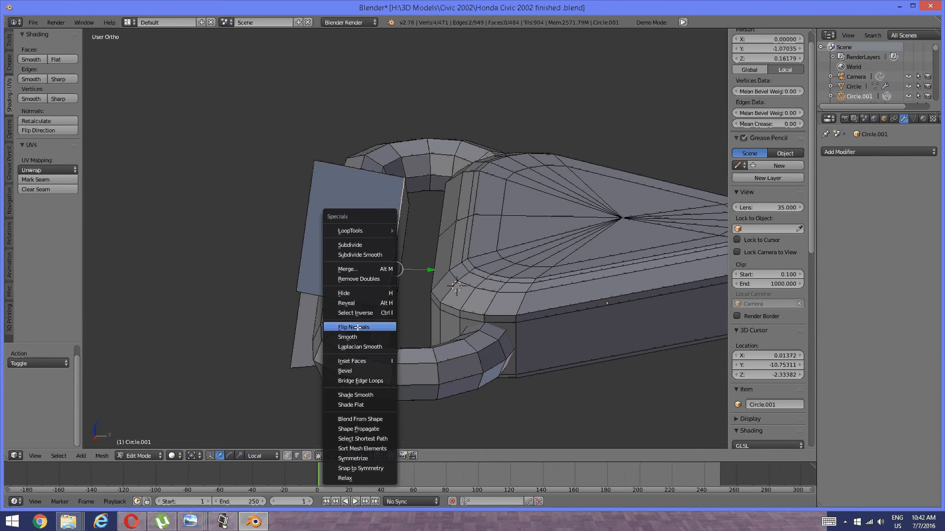
left_click(352, 362)
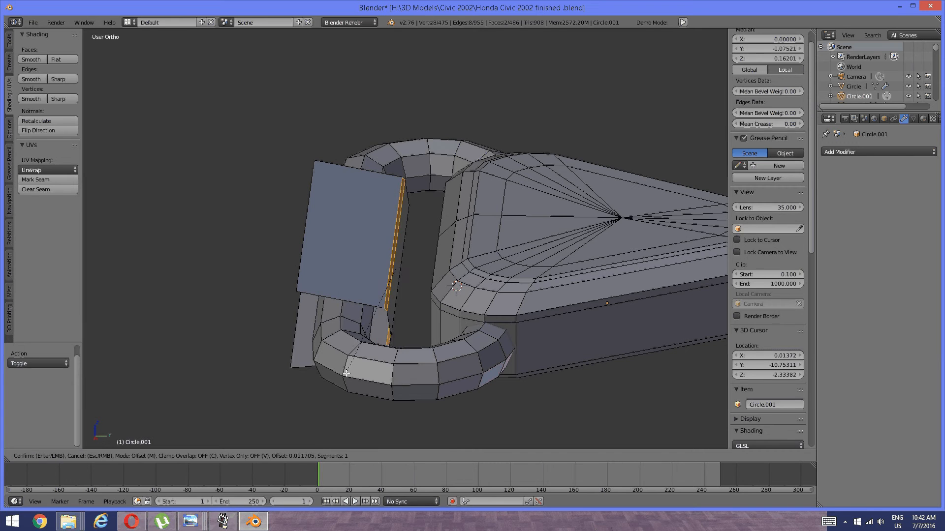
left_click(335, 379)
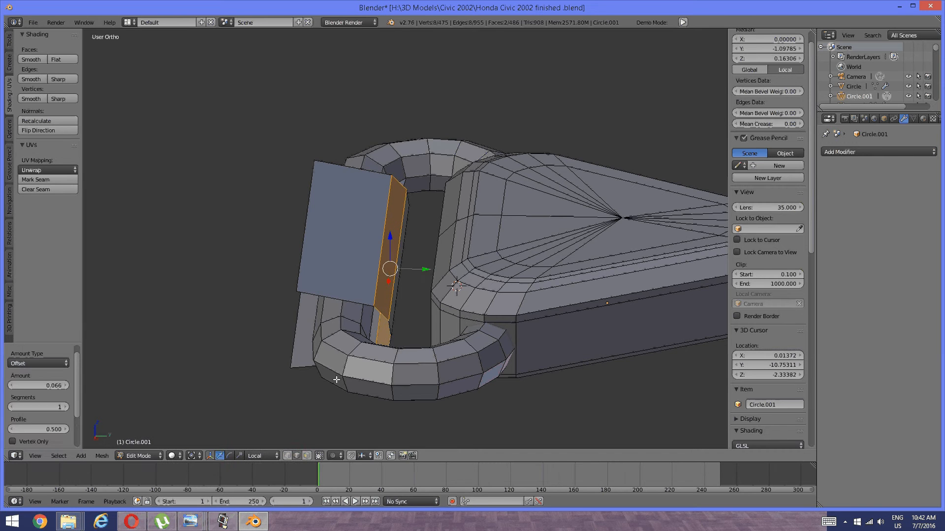
key("a")
Select the whole linked strap and move it slightly along local Y away from the triangular body.
key("grave")
middle_click_drag(364, 356, 328, 326)
key("grave")
scroll(346, 327, "up", 2)
scroll(314, 285, "down", 2)
middle_click_drag(315, 285, 349, 286)
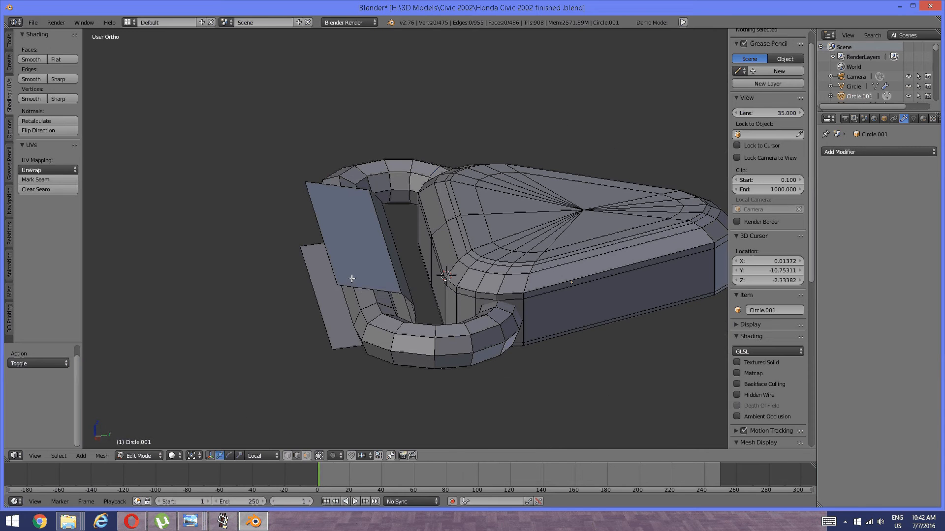
right_click(350, 286)
key("l")
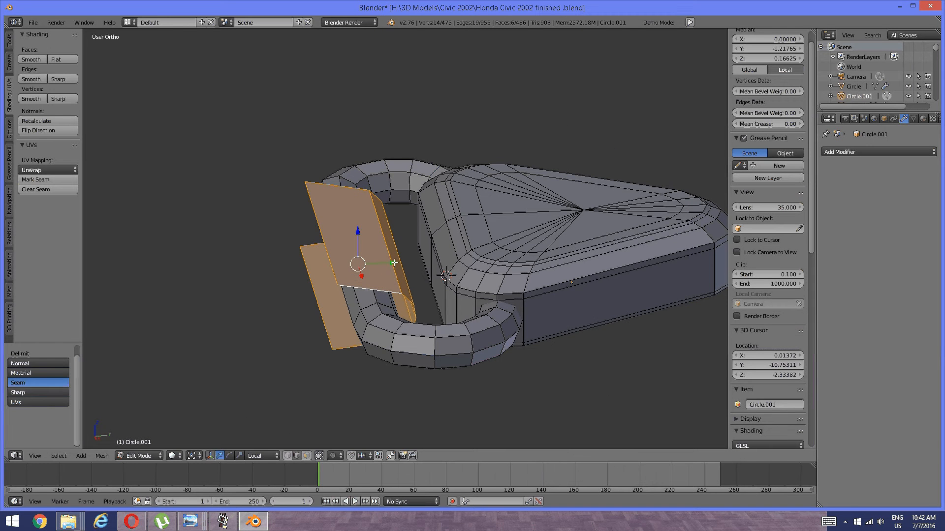
left_click_drag(395, 263, 385, 264)
middle_click_drag(388, 272, 392, 318)
key("a")
right_click(393, 315)
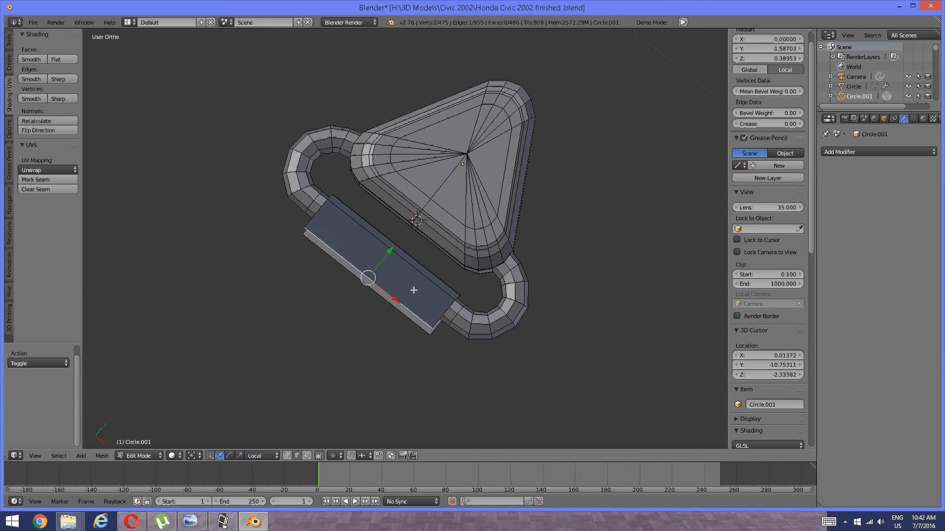
key("ctrl+l")
key("a")
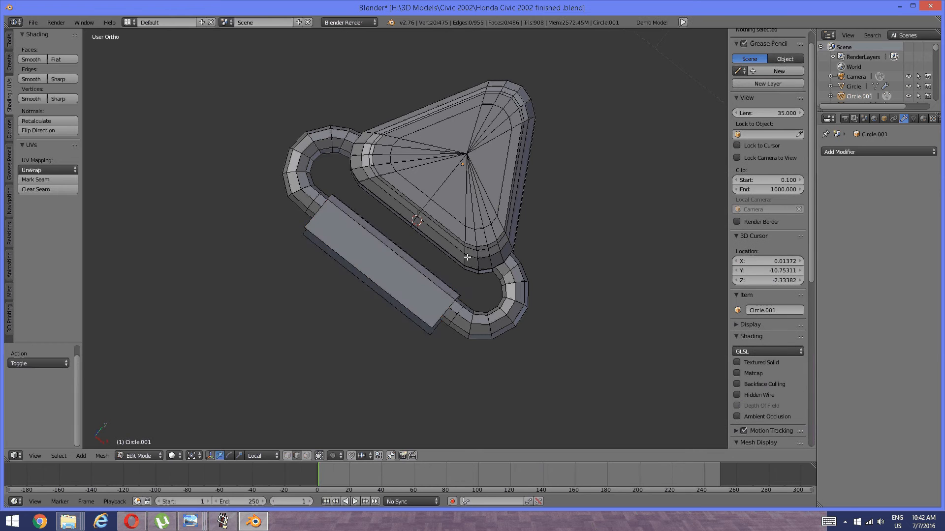
scroll(413, 290, "down", 2)
mouse_move(414, 291)
middle_mouse_down()
mouse_move(436, 182)
mouse_move(432, 257)
mouse_move(486, 246)
mouse_move(407, 276)
middle_mouse_up()
scroll(423, 241, "up", 2)
scroll(432, 257, "down", 2)
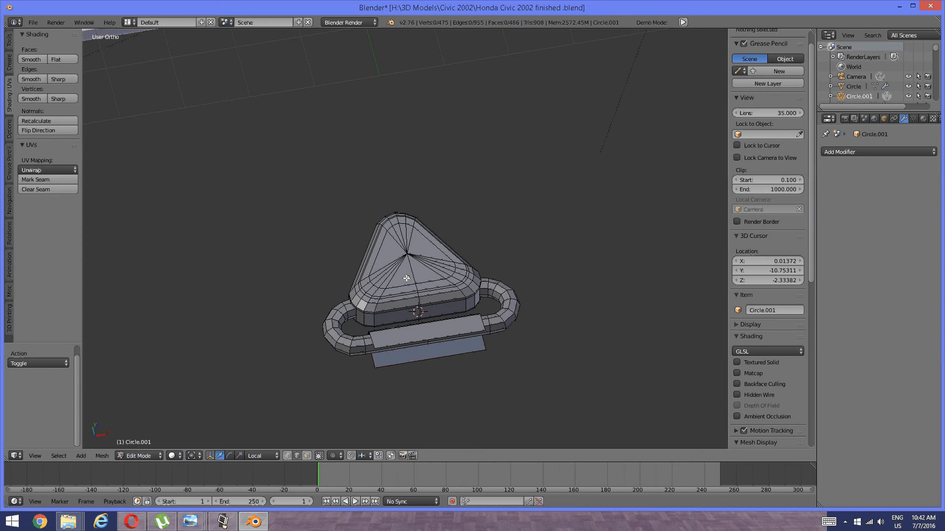
Select the triangular body, its underside face, the tube loop and the strap with all their linked geometry.
right_click(437, 291)
right_click(429, 328, "shift")
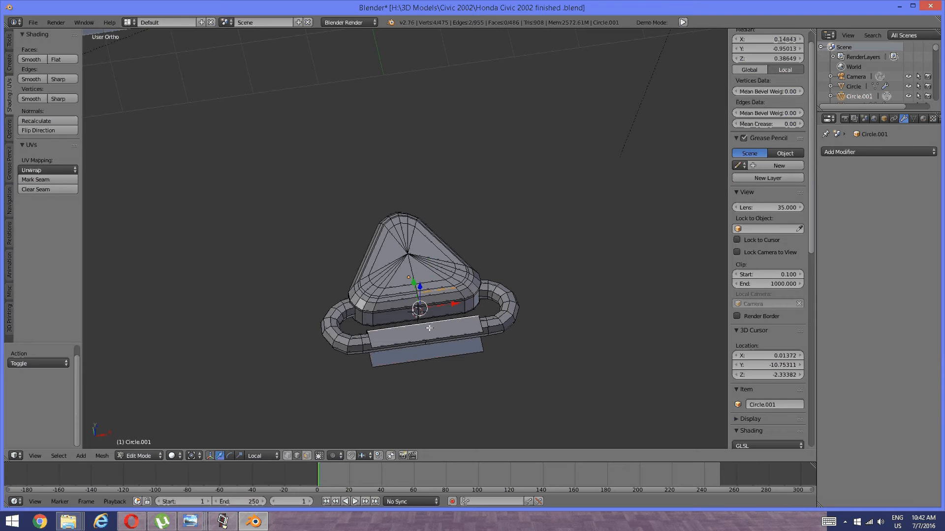
right_click(497, 332, "shift")
right_click(342, 344, "shift")
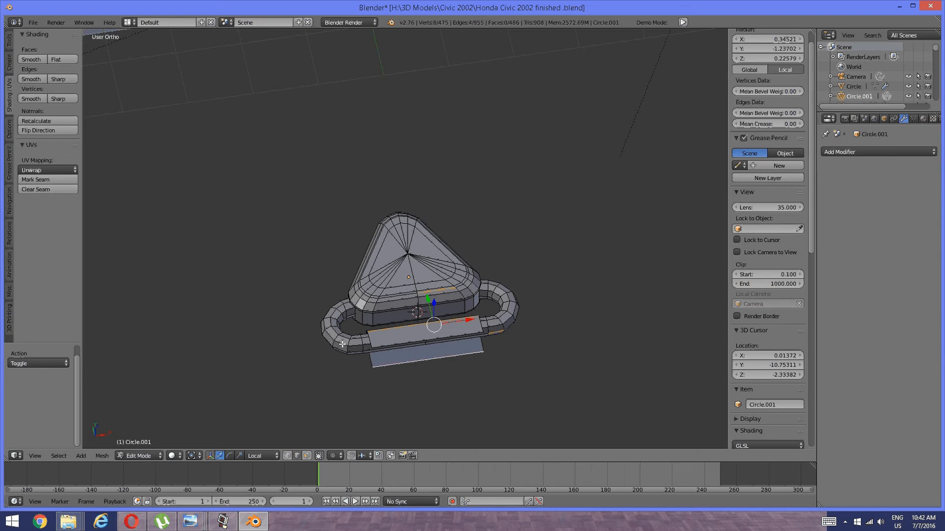
key("ctrl+l")
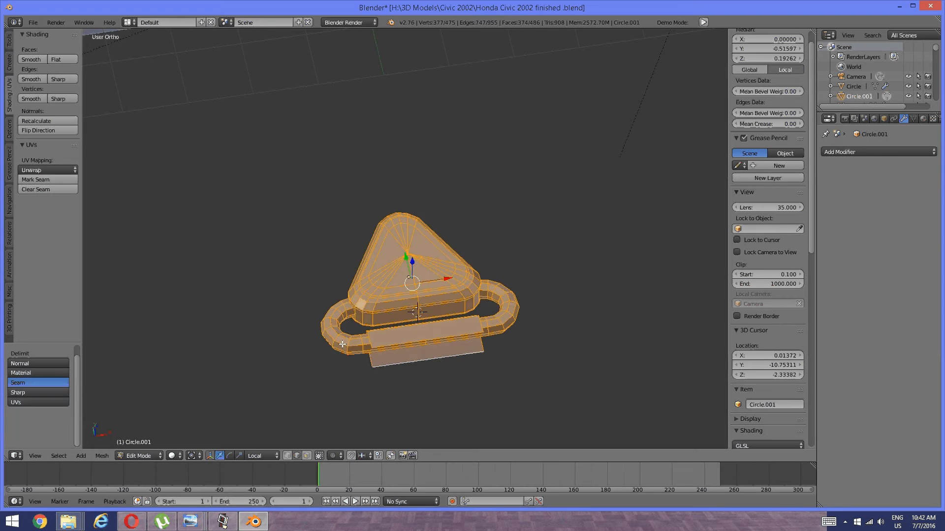
middle_click_drag(327, 360, 325, 248)
right_click(380, 310, "shift")
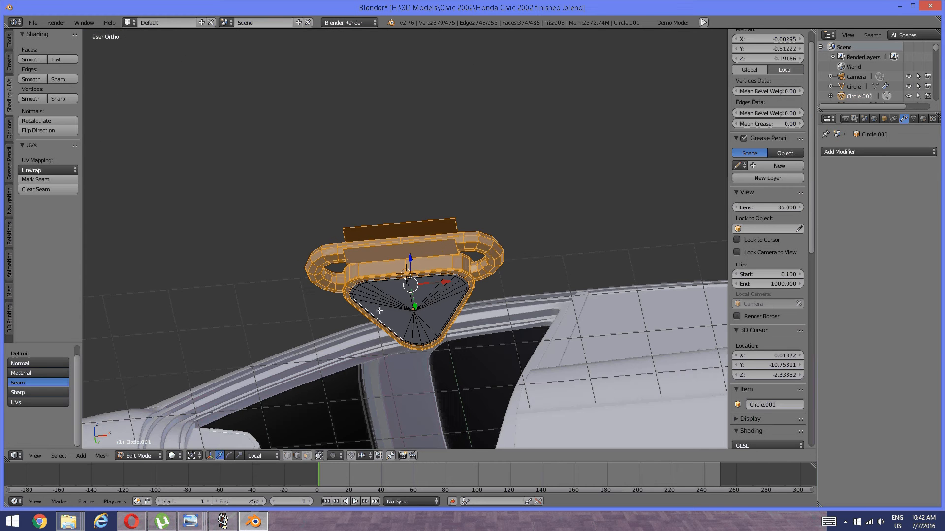
key("ctrl+l")
scroll(398, 283, "down", 2)
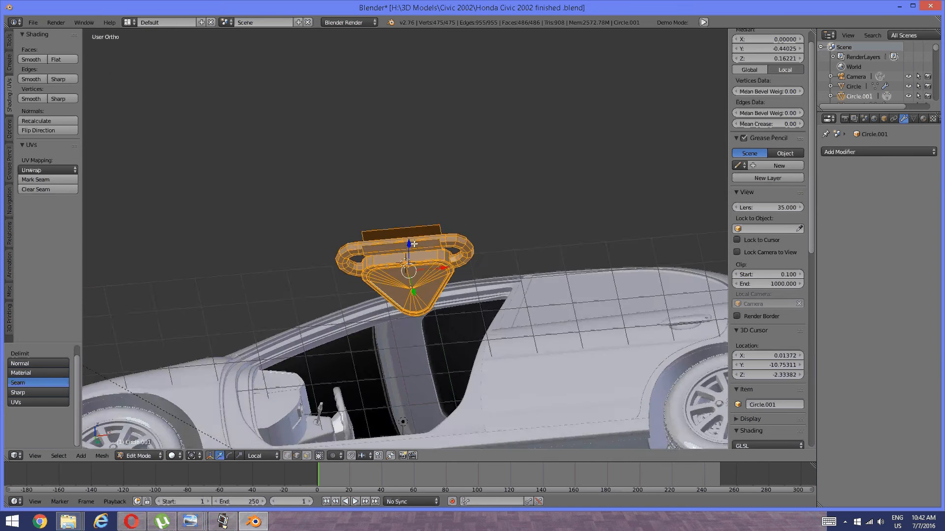
middle_click_drag(405, 236, 407, 319)
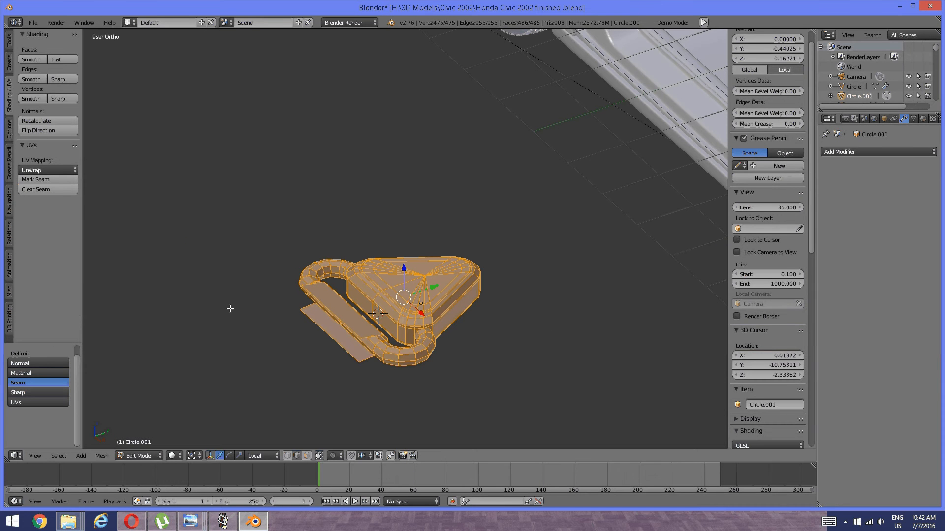
Rotate the whole selected part -90° in the right orthographic view so it stands upright.
key("KP_3")
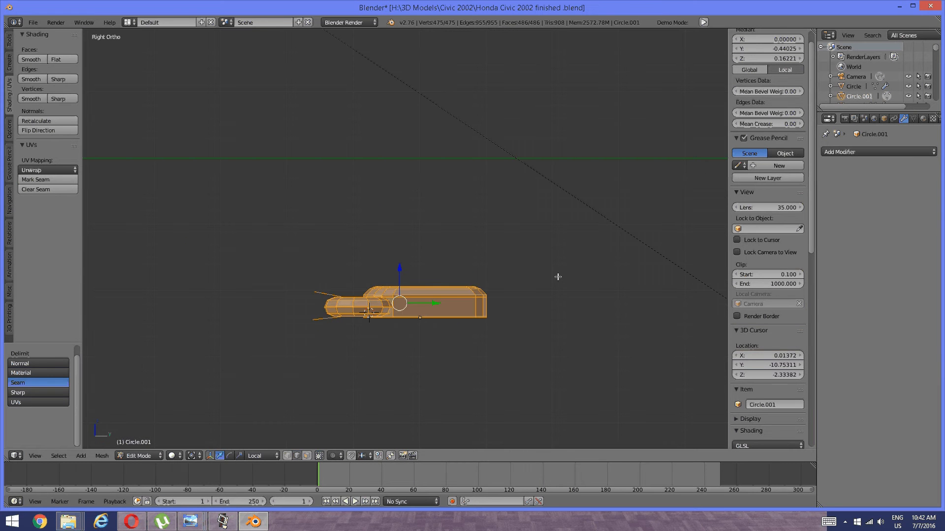
key("r")
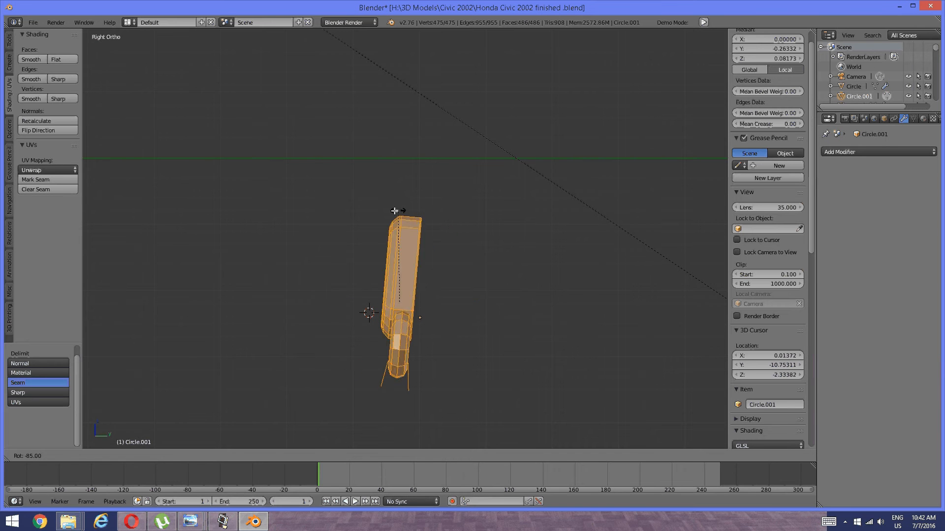
left_click(387, 214, "ctrl")
middle_click_drag(418, 276, 409, 235, "shift")
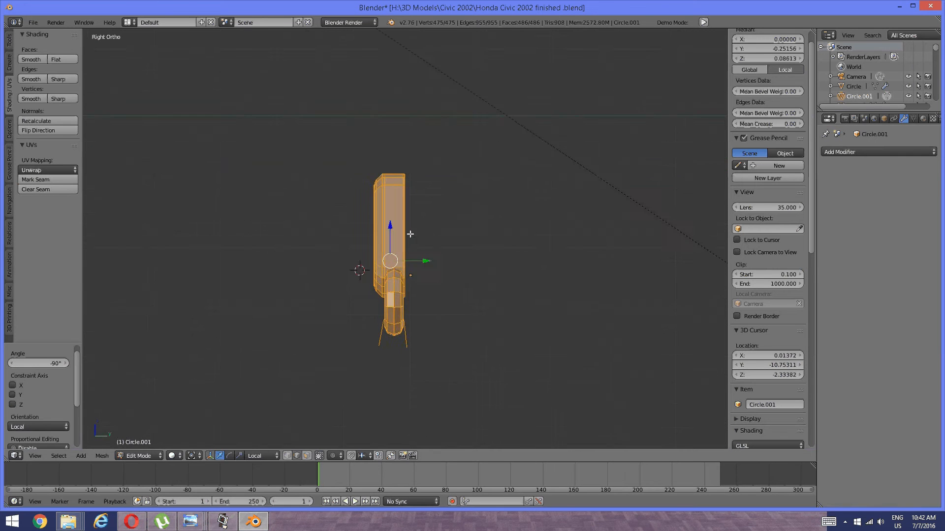
Select the linked strap and scale it up slightly along local Y to spread its two flaps around the tube.
scroll(410, 246, "up", 4)
middle_click_drag(434, 369, 439, 249, "shift")
key("a")
scroll(440, 249, "up", 3)
right_click(415, 358)
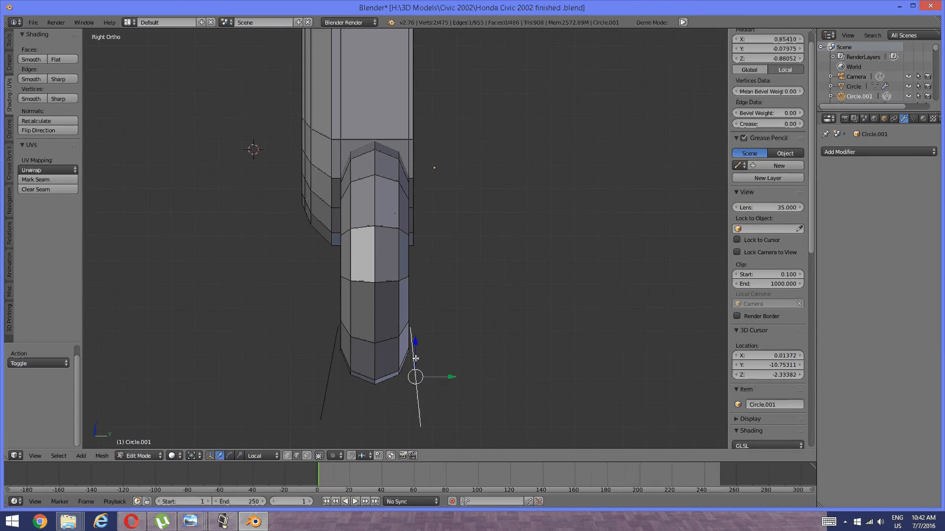
key("ctrl+l")
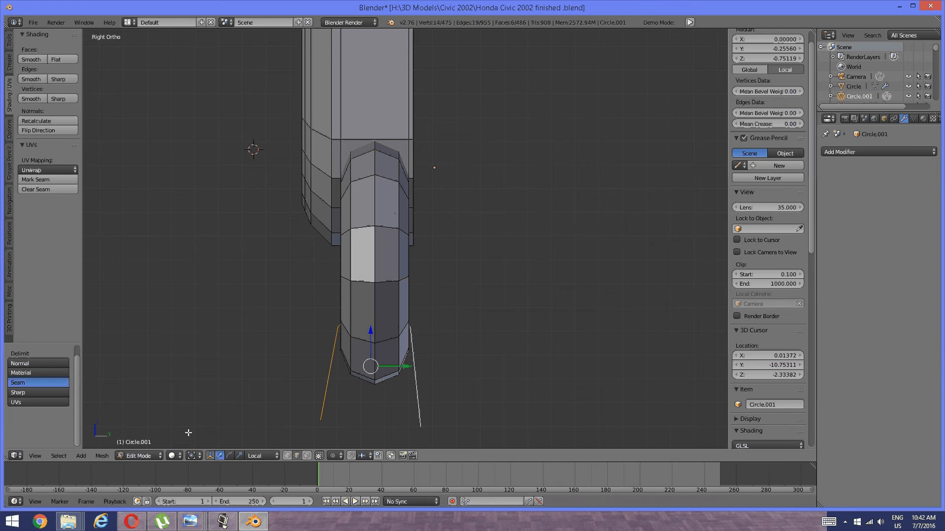
left_click(239, 456)
left_click_drag(407, 366, 414, 366)
key("a")
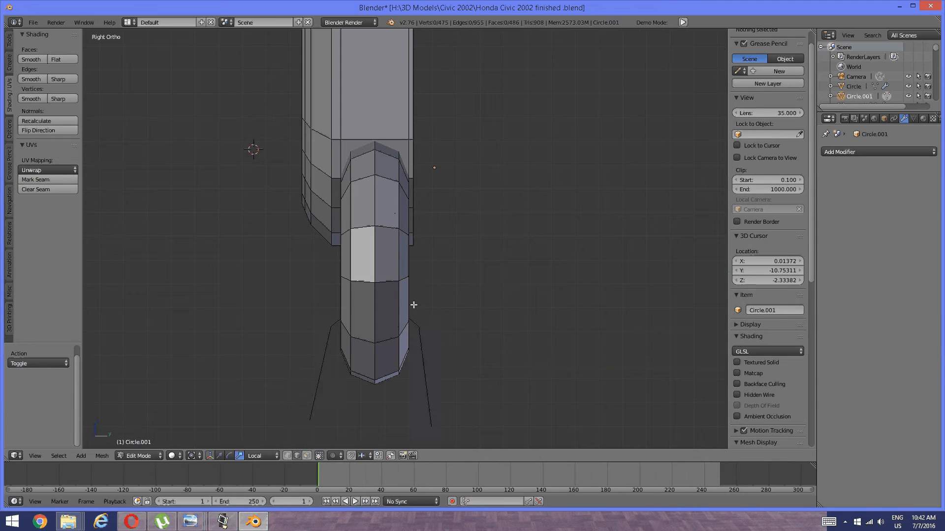
Select the entire mesh in wireframe display and return the viewport shading to Solid.
scroll(412, 306, "down", 4)
middle_click_drag(377, 280, 391, 282)
key("z")
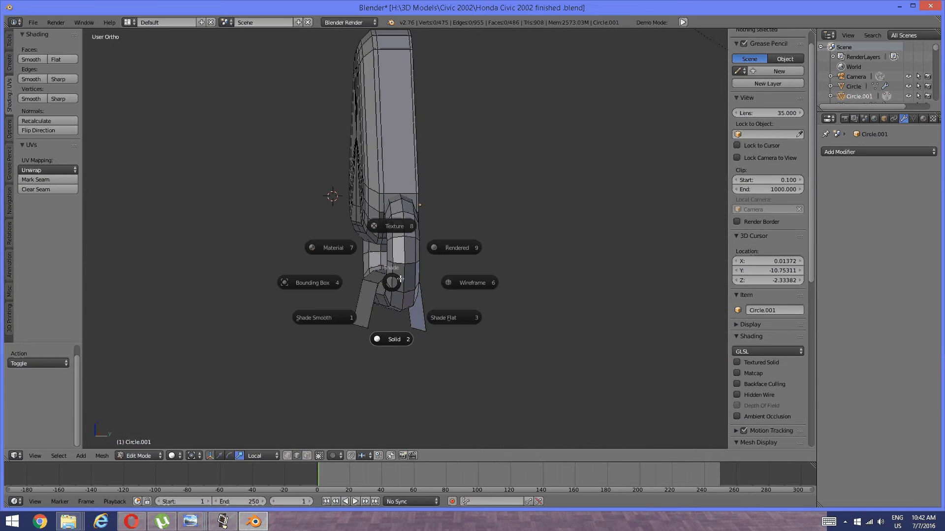
left_click(474, 282)
scroll(431, 241, "down", 2)
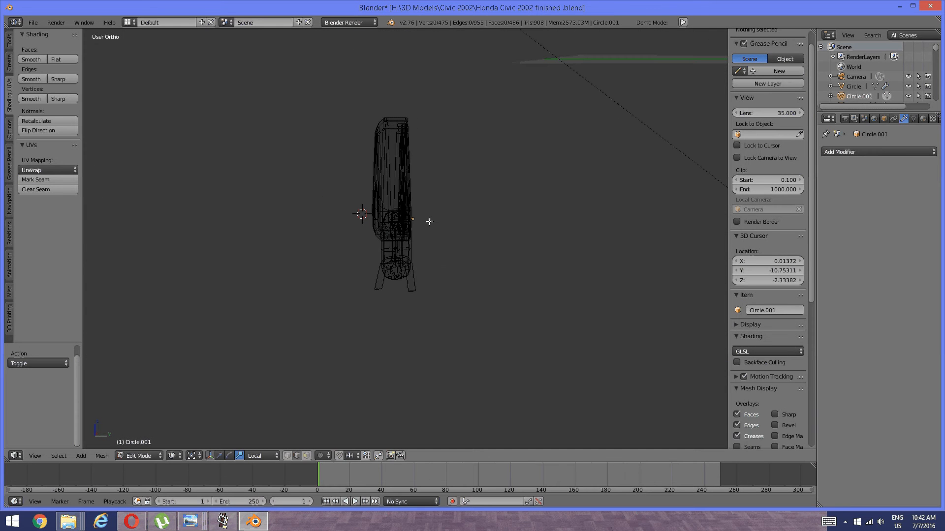
key("a")
scroll(423, 220, "down", 1)
key("z")
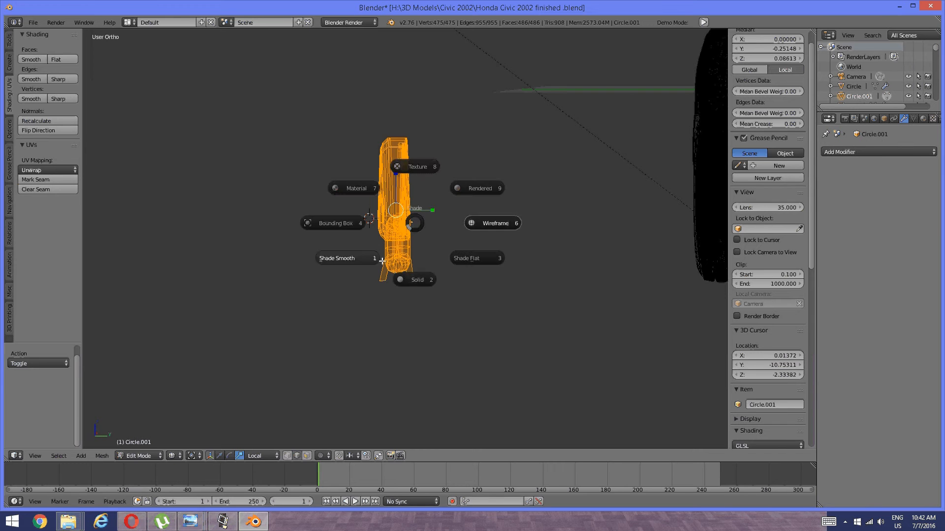
left_click(415, 279)
Rotate the whole part 180° in the top orthographic view.
scroll(378, 236, "down", 3)
mouse_move(361, 221)
middle_mouse_down()
mouse_move(393, 241)
mouse_move(410, 295)
middle_mouse_up()
scroll(412, 308, "up", 2)
key("KP_7")
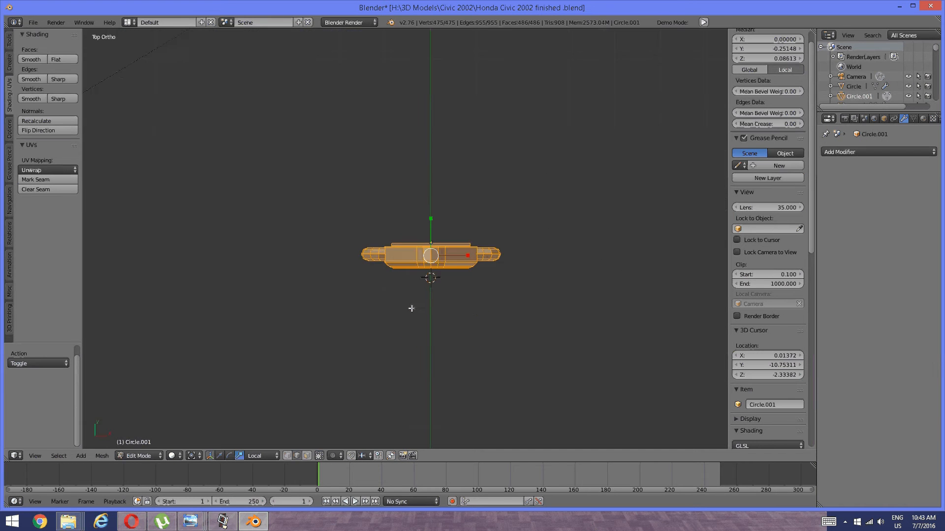
key("r")
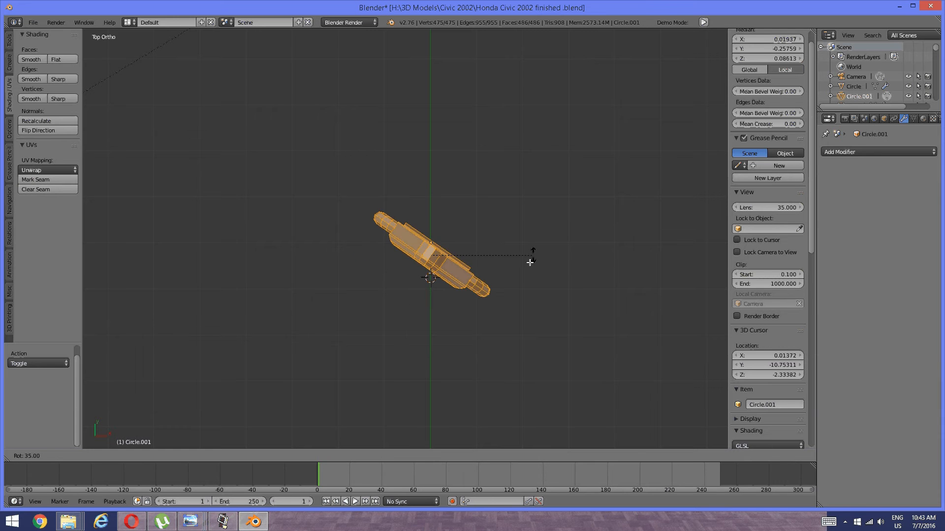
left_click(378, 297)
Move the whole part along local Y toward the car by about 3.756 and then another 1.016.
middle_click_drag(337, 326, 392, 270)
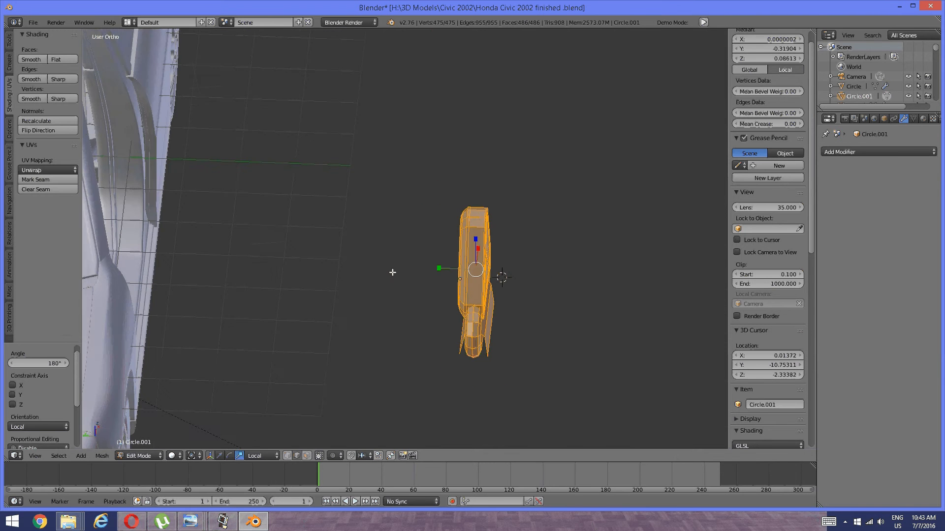
left_click(219, 456)
left_click_drag(463, 273, 246, 248)
scroll(346, 270, "up", 3)
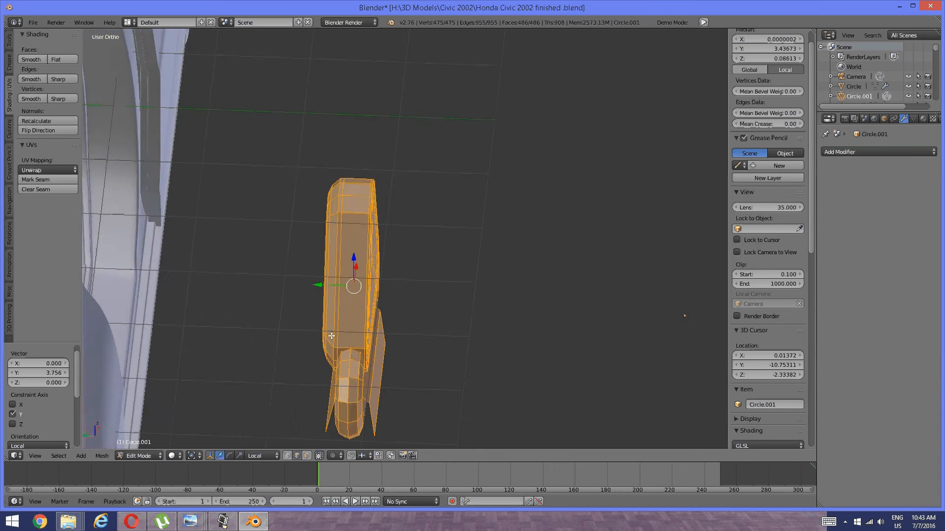
middle_click_drag(330, 321, 371, 342)
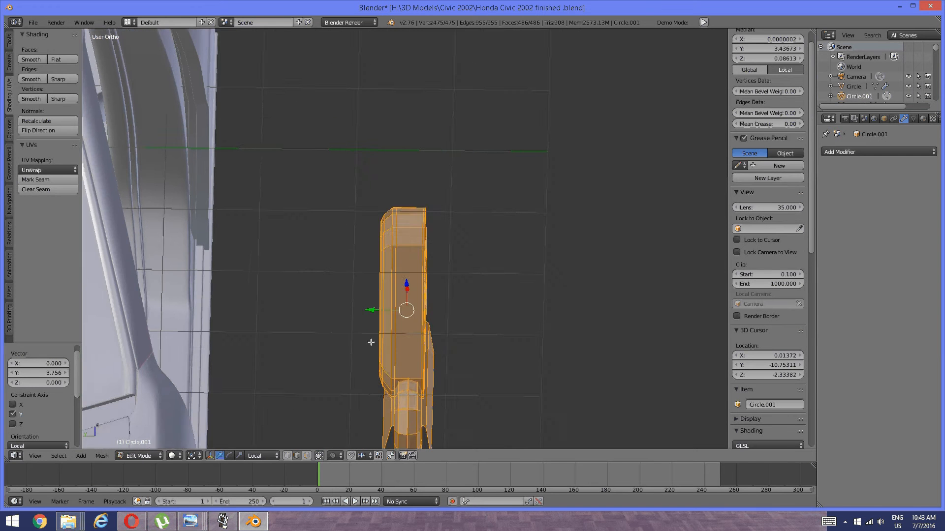
left_click_drag(378, 315, 259, 312)
middle_click_drag(259, 312, 528, 352)
Scale the whole part down uniformly to about 0.255 of its size.
key("s")
left_click(422, 342)
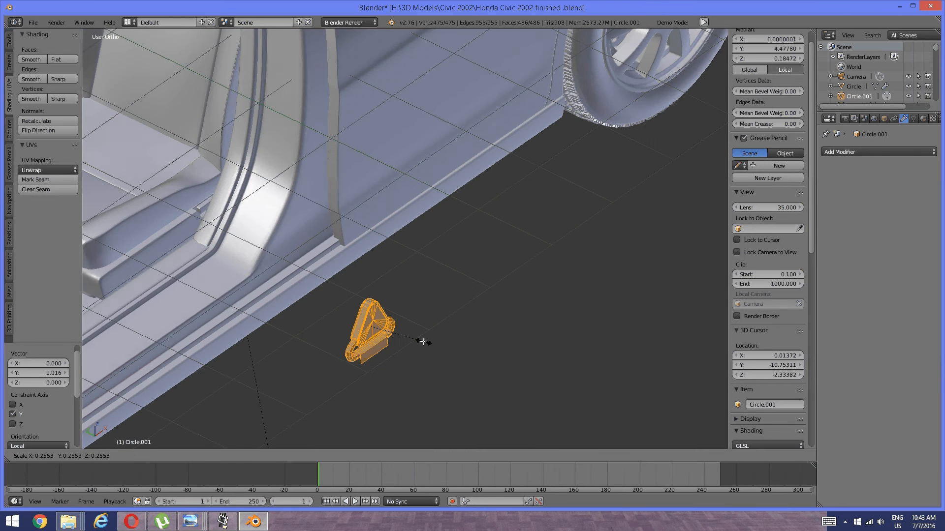
scroll(351, 352, "up", 8)
Move the part closer to the car along local Y and raise it about 2.986 along local Z, near the seat backrest's height.
middle_click_drag(351, 353, 428, 286)
left_click_drag(428, 287, 317, 131)
middle_click_drag(316, 131, 365, 255, "shift")
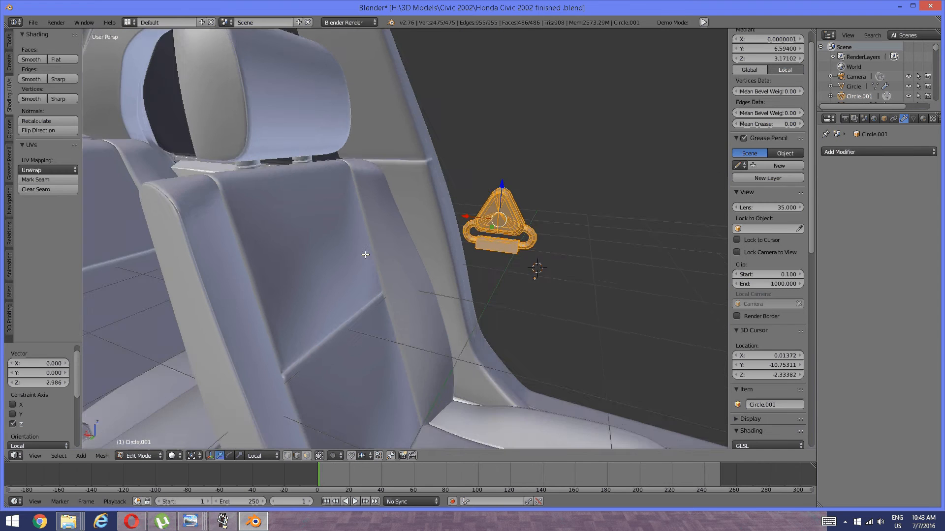
middle_click_drag(426, 102, 368, 261, "shift")
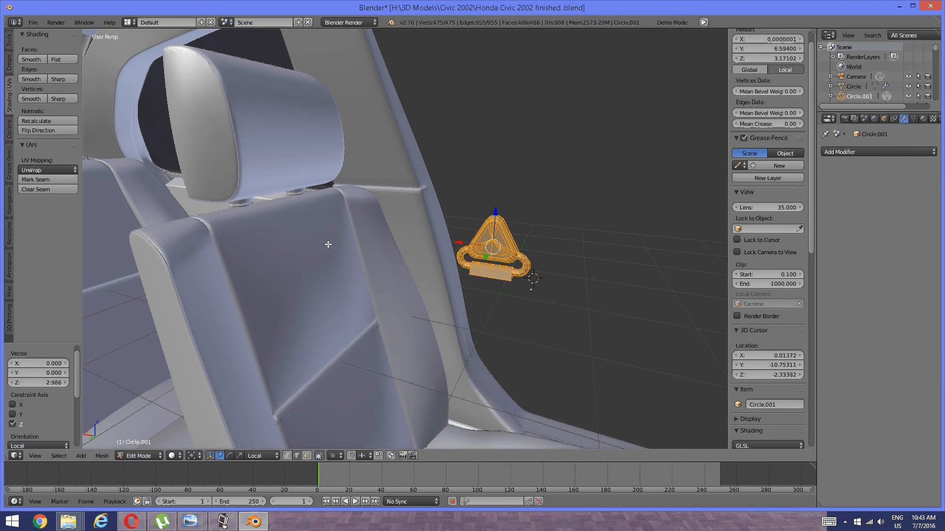
Switch to Windows Photo Viewer and open the 2005 Honda Civic coupe front seats photo to examine the seat belt.
mouse_move(203, 522)
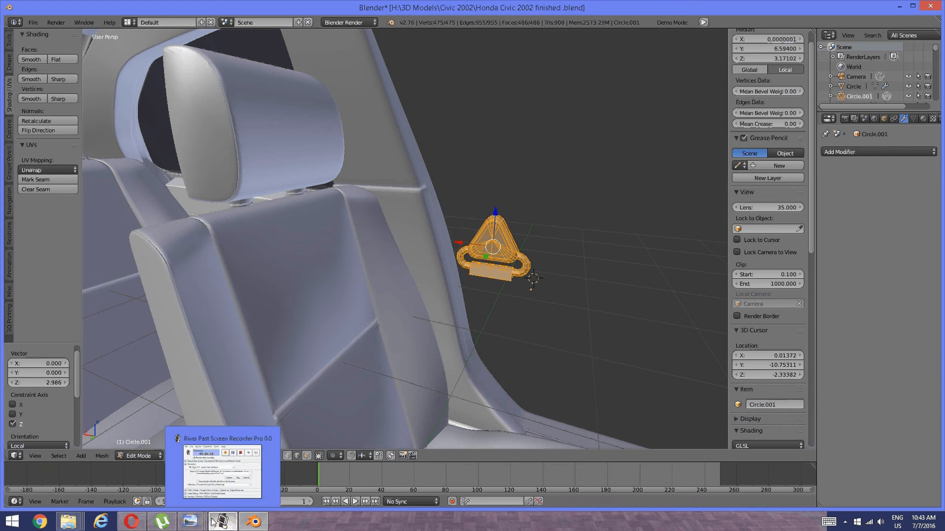
mouse_move(570, 470)
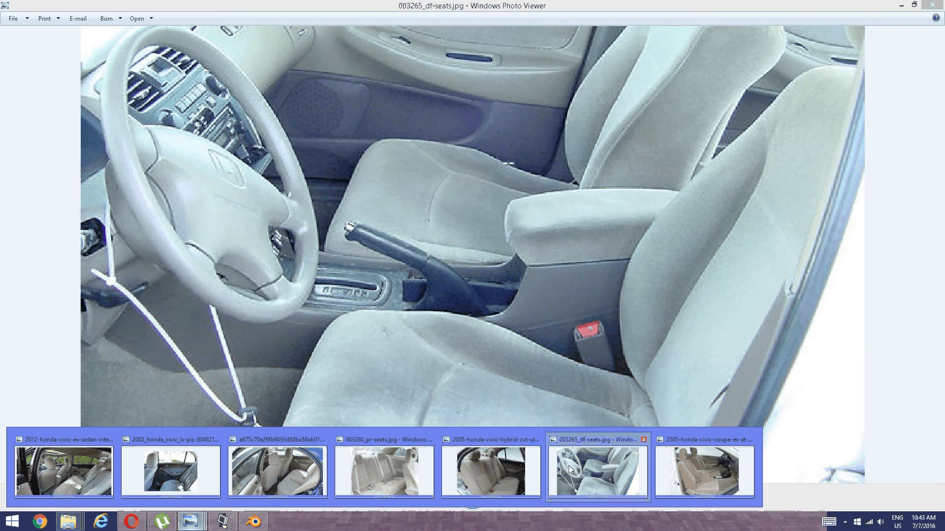
left_click(689, 471)
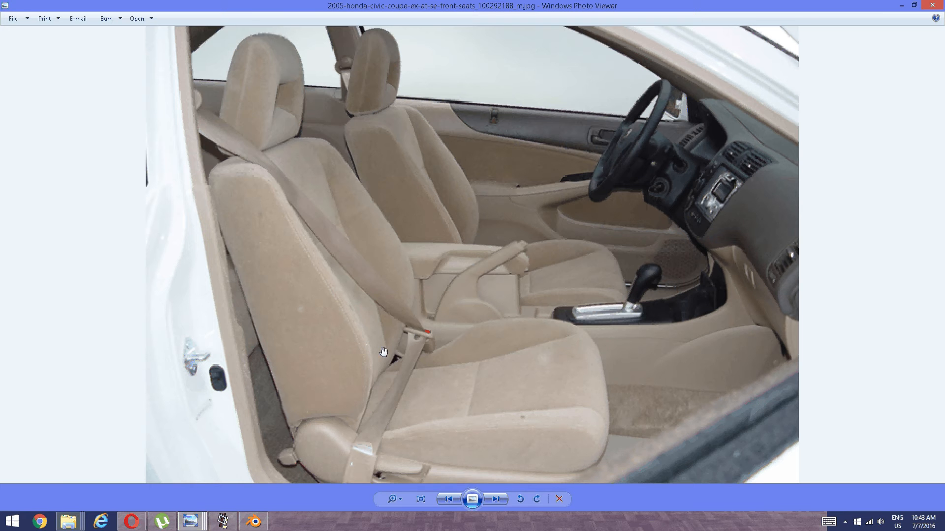
Switch back to Blender, raise the belt guide, and shift it rearward and 0.391 along local Y toward the pillar.
left_click(254, 521)
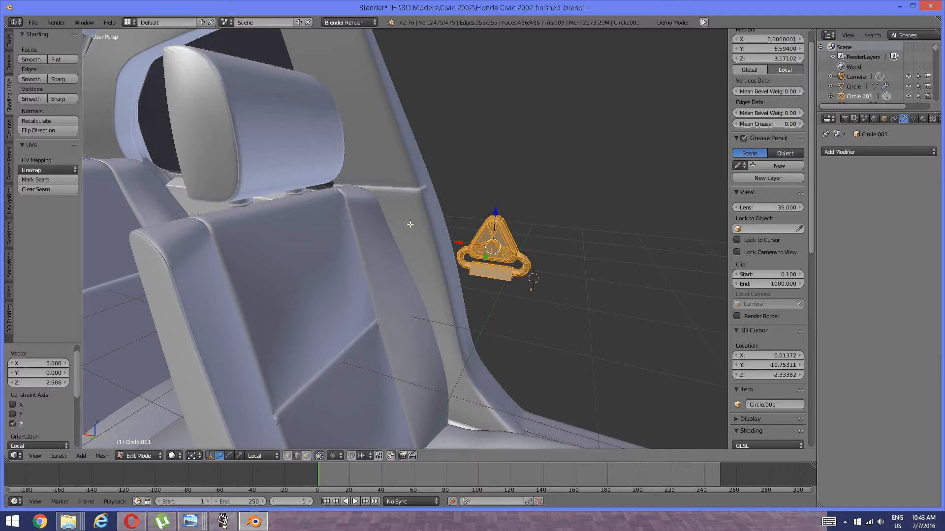
middle_click_drag(428, 220, 448, 259, "shift")
left_click_drag(489, 298, 436, 202)
middle_click_drag(458, 198, 412, 192)
left_click_drag(323, 211, 300, 216)
middle_click_drag(328, 232, 362, 233)
scroll(361, 233, "up", 3)
middle_click_drag(361, 233, 436, 301, "shift")
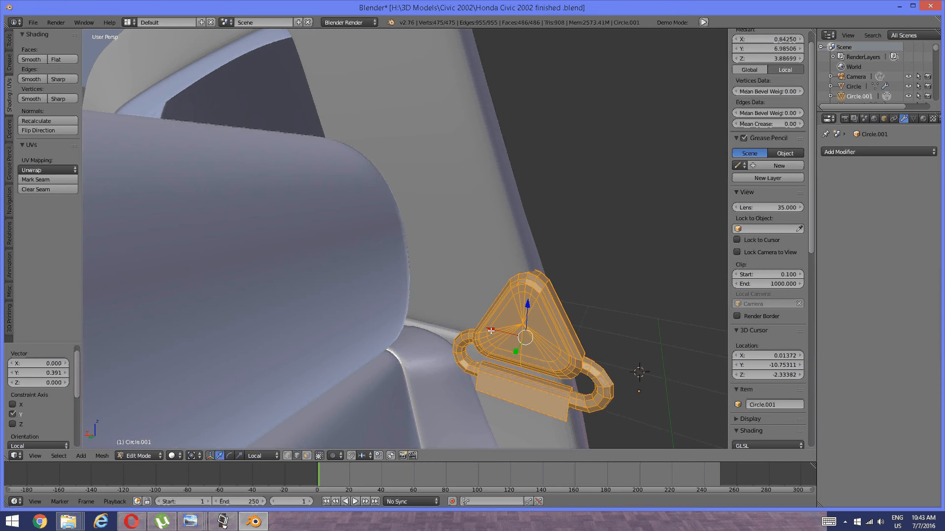
Move the belt guide 0.394 along local X and raise it about 0.312 along local Z beside the headrest.
left_click_drag(492, 329, 424, 315)
middle_click_drag(424, 315, 379, 278)
middle_click_drag(315, 260, 378, 282, "shift")
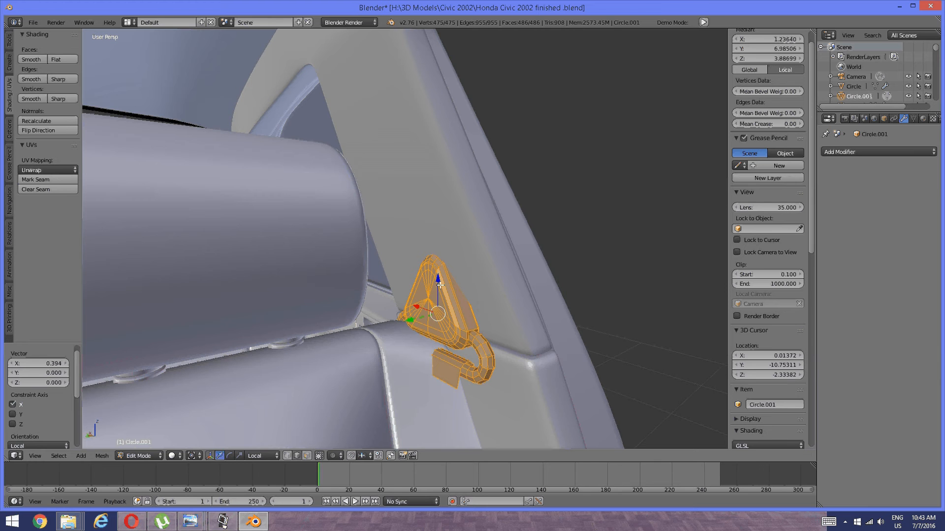
left_click_drag(439, 277, 435, 234)
middle_click_drag(435, 233, 463, 318)
Scale the belt guide uniformly and move it 0.133 along local Y toward the pillar trim.
key("s")
left_click(626, 280)
left_click_drag(432, 279, 412, 280)
middle_click_drag(485, 245, 456, 324, "shift")
scroll(461, 329, "down", 4)
scroll(509, 316, "up", 3)
middle_click_drag(547, 299, 414, 300, "shift")
scroll(477, 307, "up", 2)
scroll(434, 313, "up", 4)
scroll(433, 312, "down", 4)
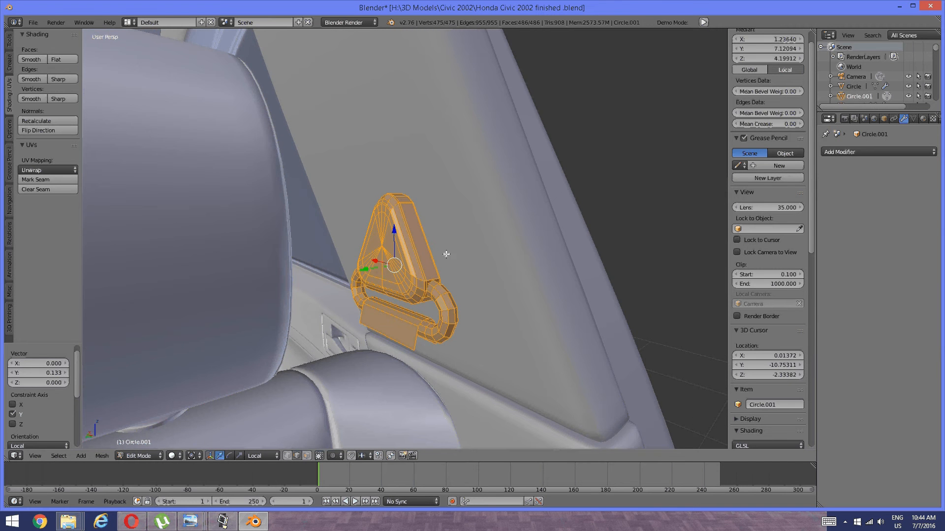
Shift the belt guide about -0.047 along local Y and tilt it -13.508° about local X to follow the pillar.
middle_click_drag(444, 254, 339, 294)
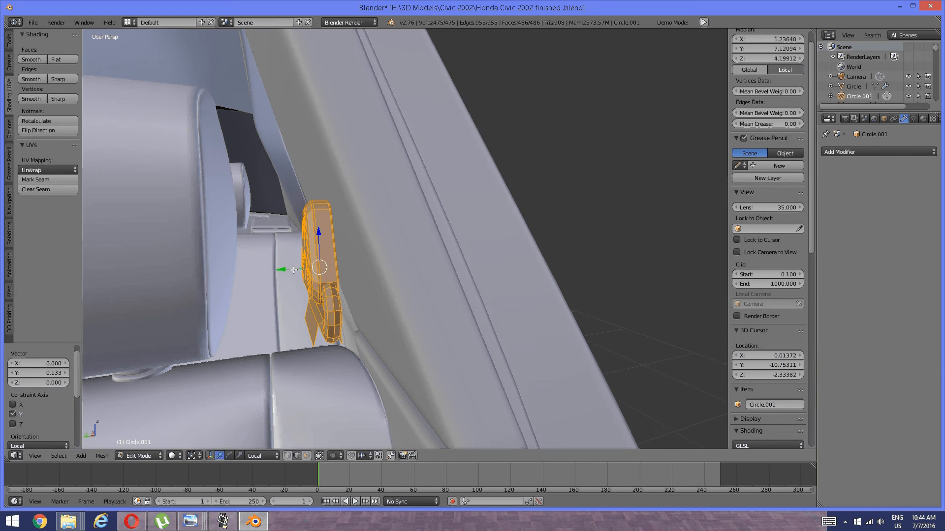
left_click_drag(298, 272, 300, 274)
middle_click_drag(300, 275, 231, 388)
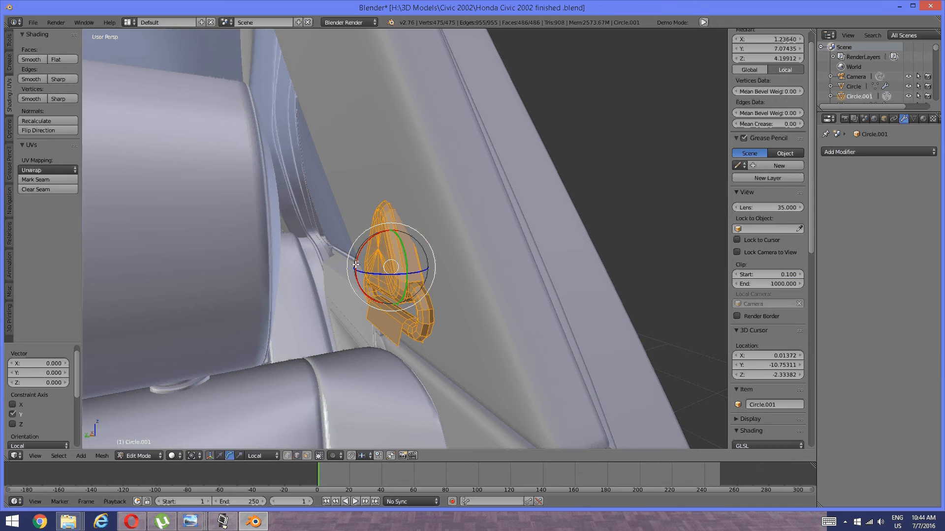
left_click_drag(356, 265, 356, 254)
middle_click_drag(356, 254, 451, 251)
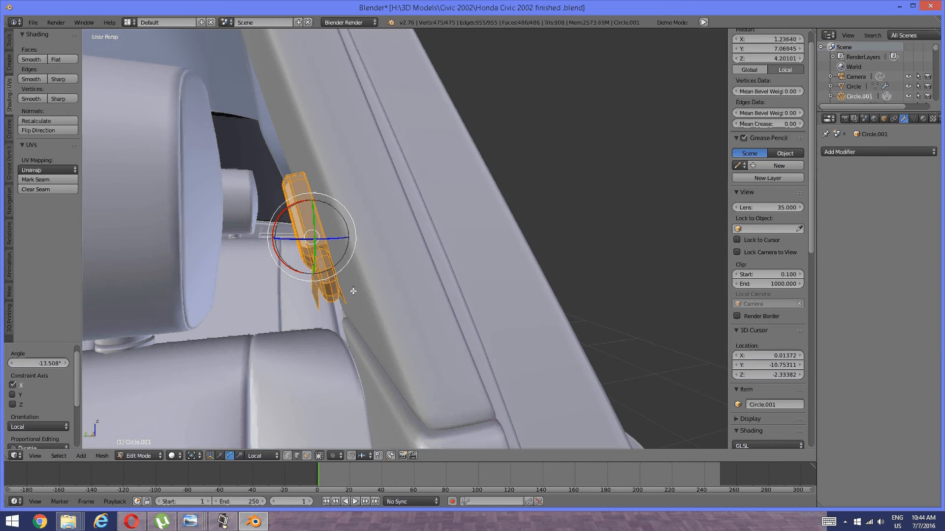
Move the belt guide -0.024 along local Y and 0.111 along local X, and nudge its height on the pillar.
left_click(220, 455)
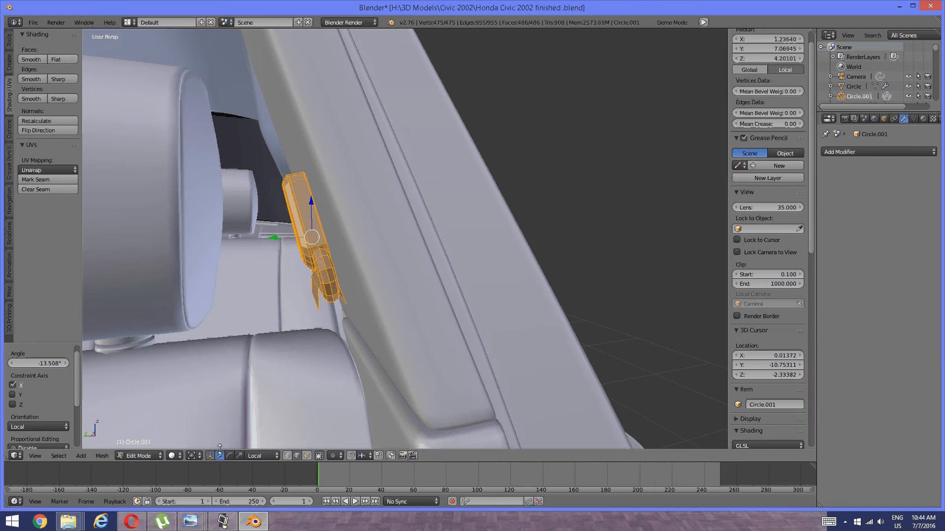
left_click_drag(272, 236, 282, 239)
middle_click_drag(281, 239, 455, 272)
scroll(432, 261, "down", 5)
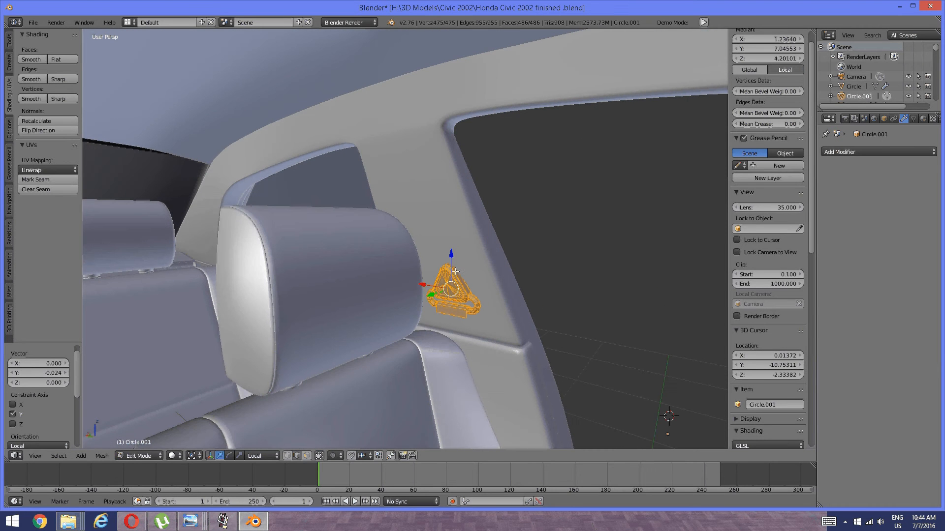
left_click_drag(428, 285, 415, 285)
middle_click_drag(465, 265, 412, 265)
scroll(435, 287, "up", 2)
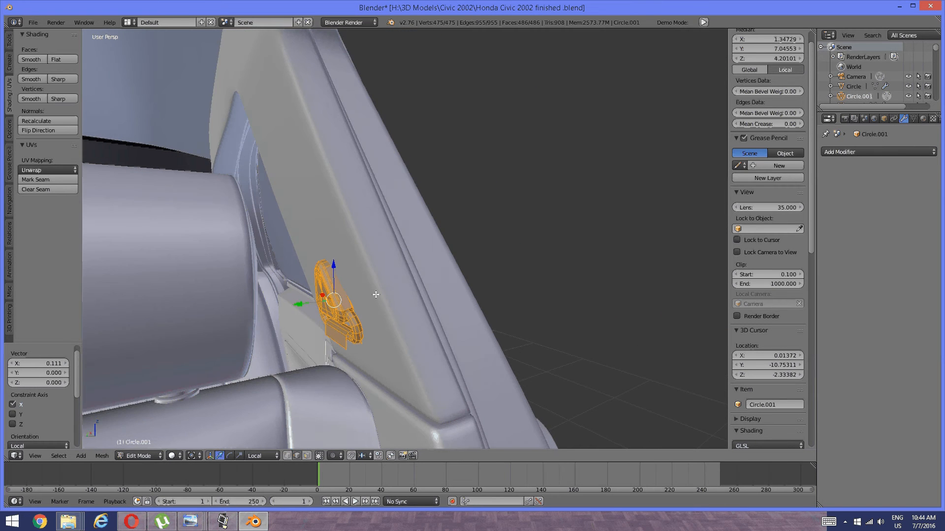
middle_click_drag(376, 292, 388, 264, "shift")
scroll(401, 272, "up", 1)
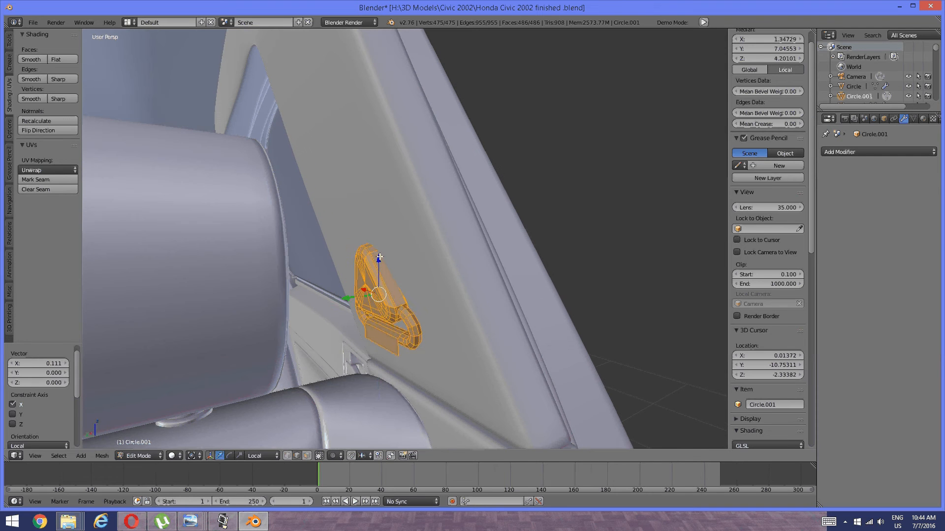
left_click_drag(379, 257, 379, 252)
In edge selection mode, select the rear strap piece's lower edge and move it 0.022 and then -0.010 along local Y.
middle_click_drag(380, 252, 302, 263)
key("a")
key("ctrl+Tab")
left_click(350, 270)
right_click(345, 263)
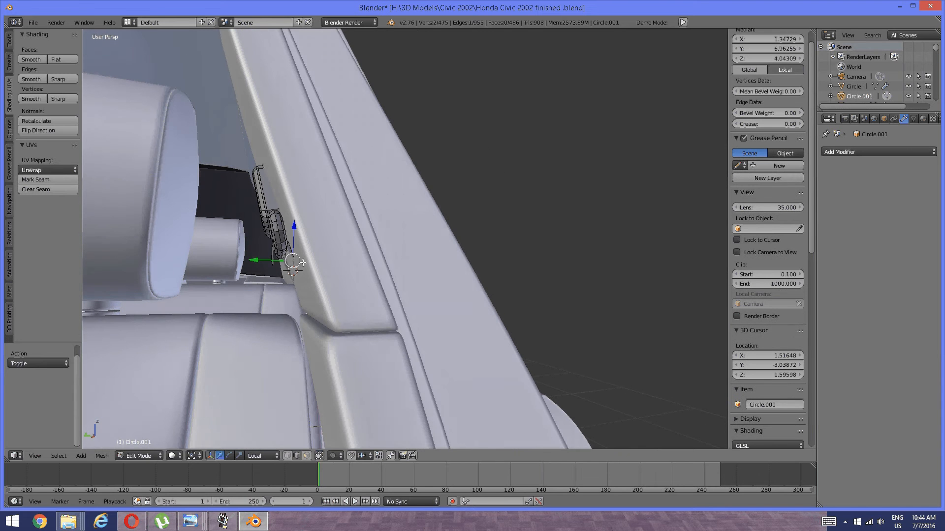
left_click_drag(255, 261, 259, 262)
left_click(258, 262)
middle_click_drag(259, 262, 279, 254)
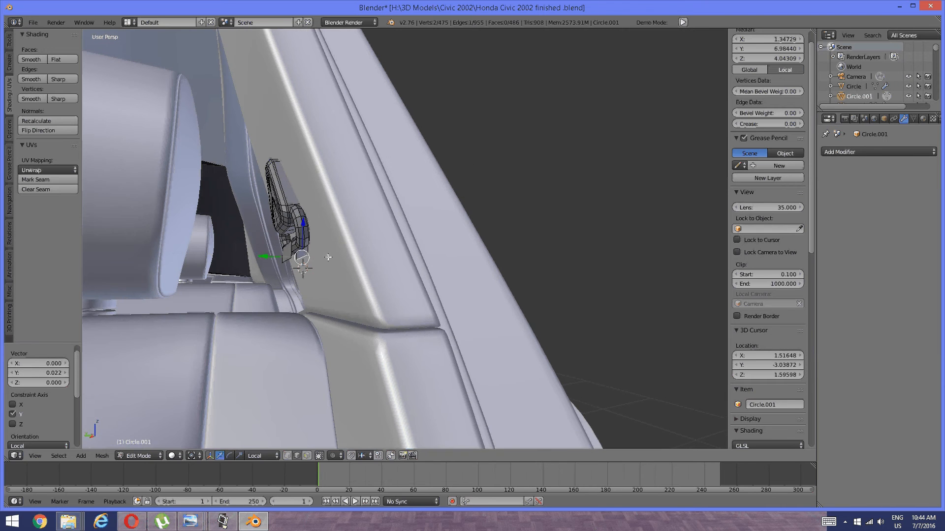
left_click_drag(267, 257, 269, 256)
Extrude the rear strap edge -0.263 along Z and shift the new edge -0.066 along local Y.
key("e")
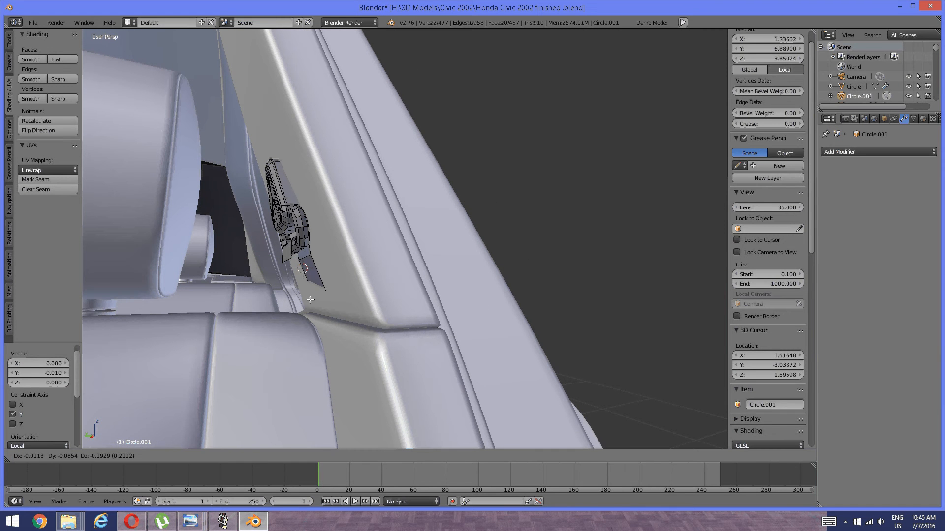
key("z")
left_click(314, 312)
mouse_move(314, 313)
middle_mouse_down()
mouse_move(304, 321)
mouse_move(311, 308)
mouse_move(352, 302)
mouse_move(304, 311)
middle_mouse_up()
key("g")
key("y")
key("y")
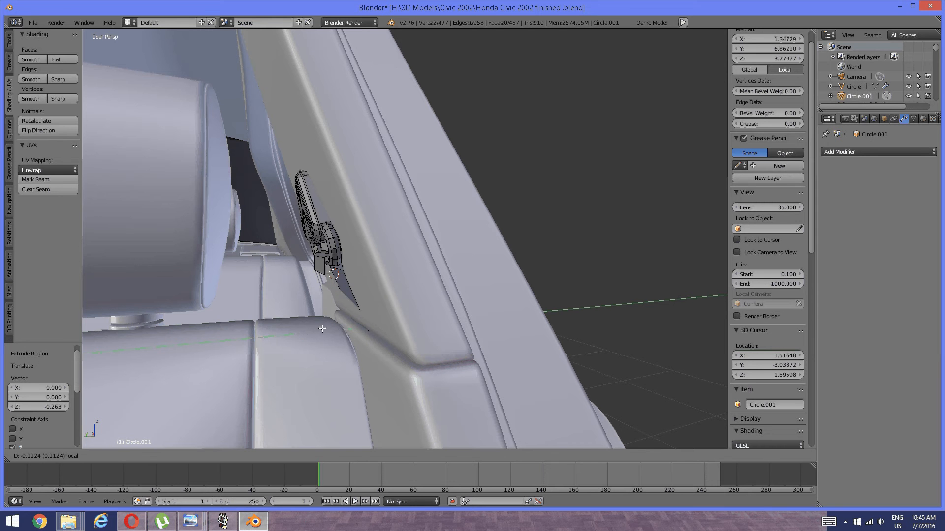
left_click(315, 331)
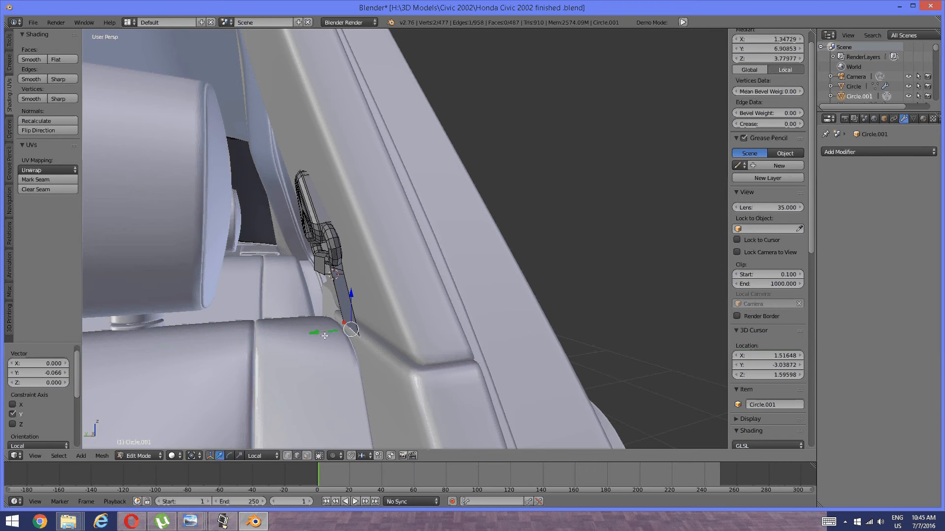
Extrude the rear strap's end edge again along Y and lower the new edge 0.105 along local Z.
key("e")
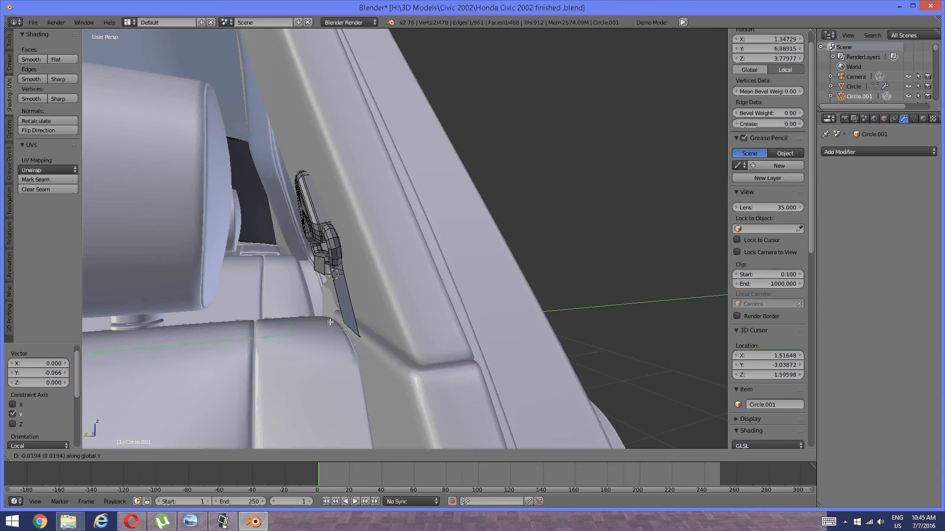
left_click(358, 325)
left_click_drag(361, 295, 367, 317)
Select the front strap piece's lower edge and extrude it -0.618 along Z.
scroll(317, 311, "down", 2)
middle_click_drag(317, 310, 363, 291)
right_click(415, 264)
middle_click_drag(414, 264, 395, 242)
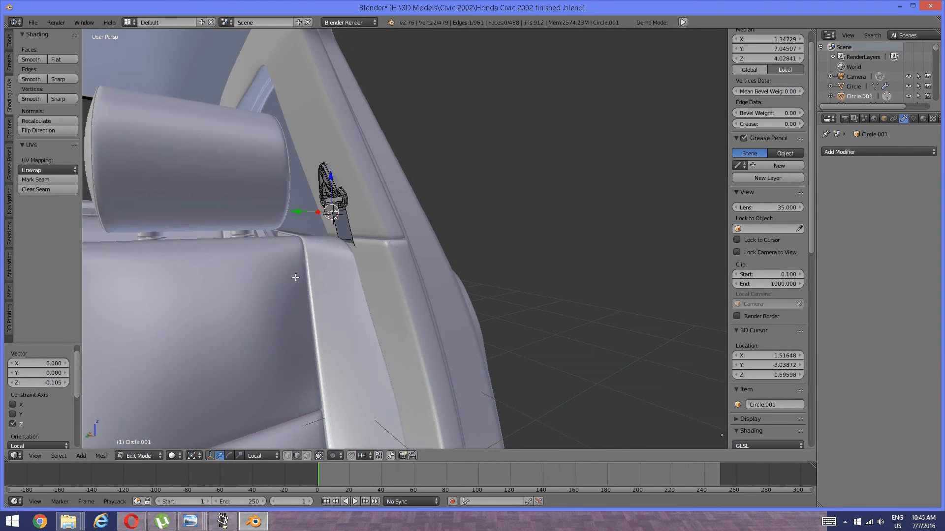
key("e")
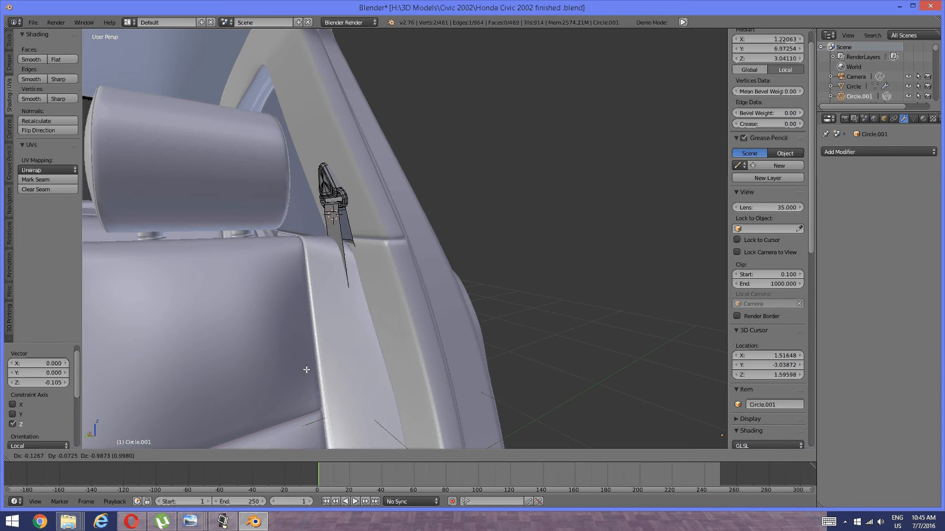
key("z")
left_click(299, 335)
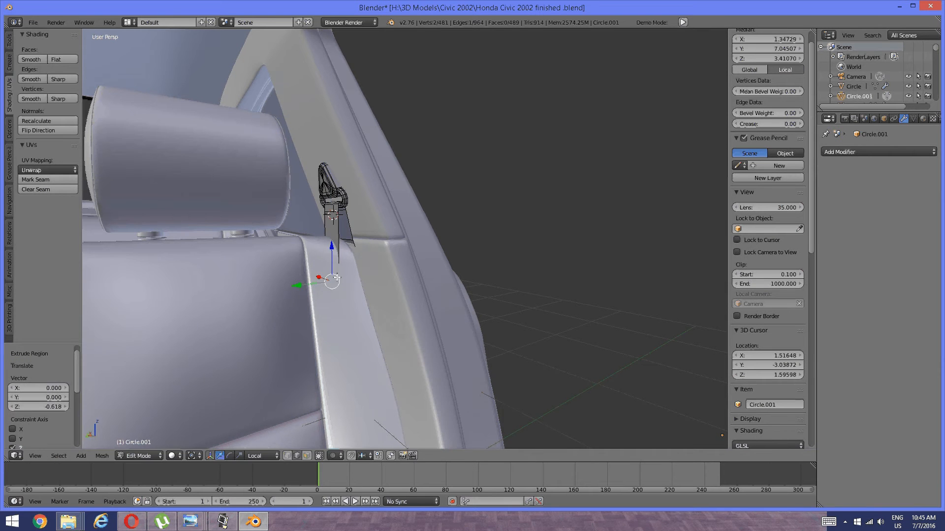
Rotate the front strap's end edge about local Z and move it forward along local X.
middle_click_drag(300, 336, 197, 312)
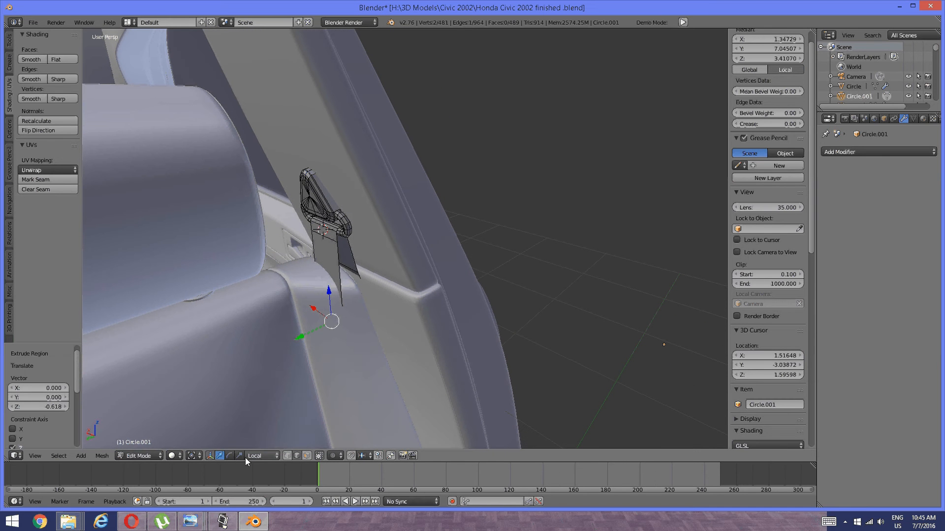
left_click(230, 456)
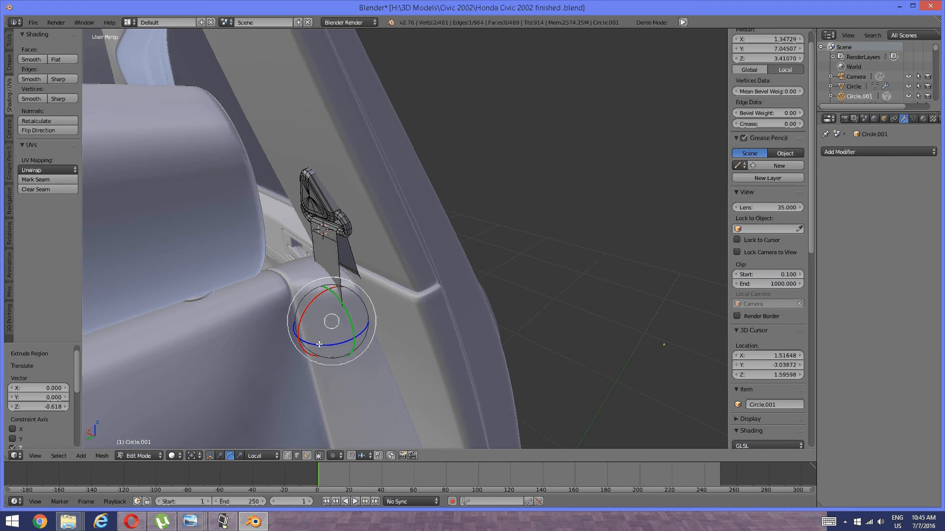
left_click_drag(315, 346, 340, 329)
left_click(220, 456)
middle_click_drag(357, 320, 335, 317)
Add two evenly spaced loop cuts across the extruded front strap section.
scroll(334, 317, "up", 2)
key("a")
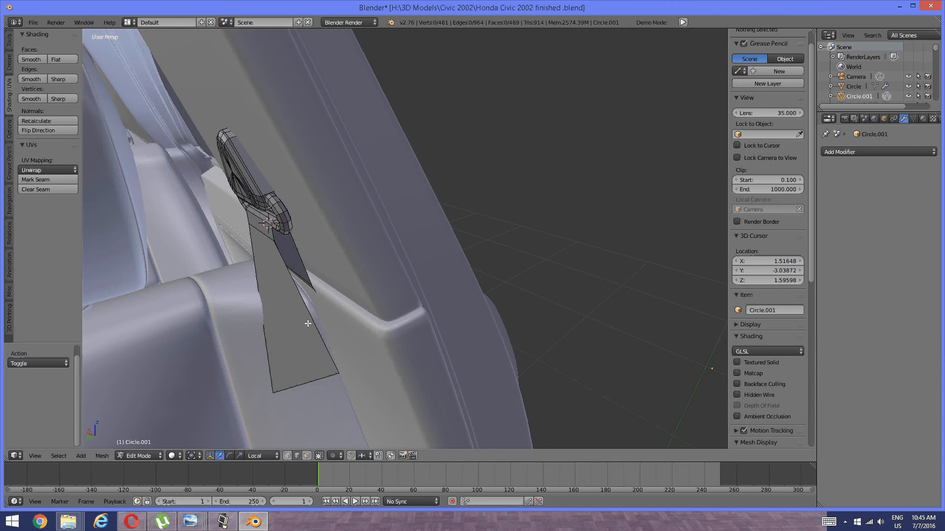
key("ctrl+r")
scroll(290, 310, "up", 1)
left_click(290, 310)
right_click(284, 309)
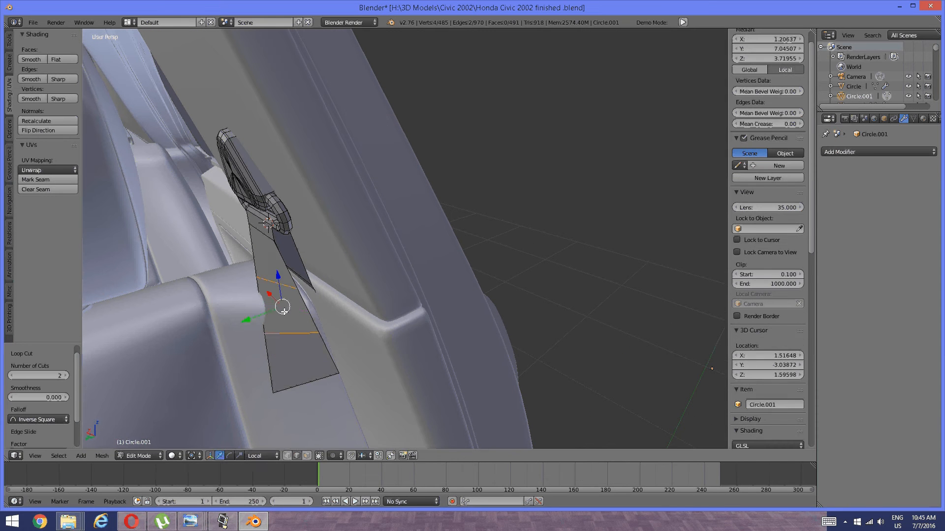
Rotate both new strap loops together about local Z to spread the strap's twist.
middle_click_drag(284, 311, 316, 314)
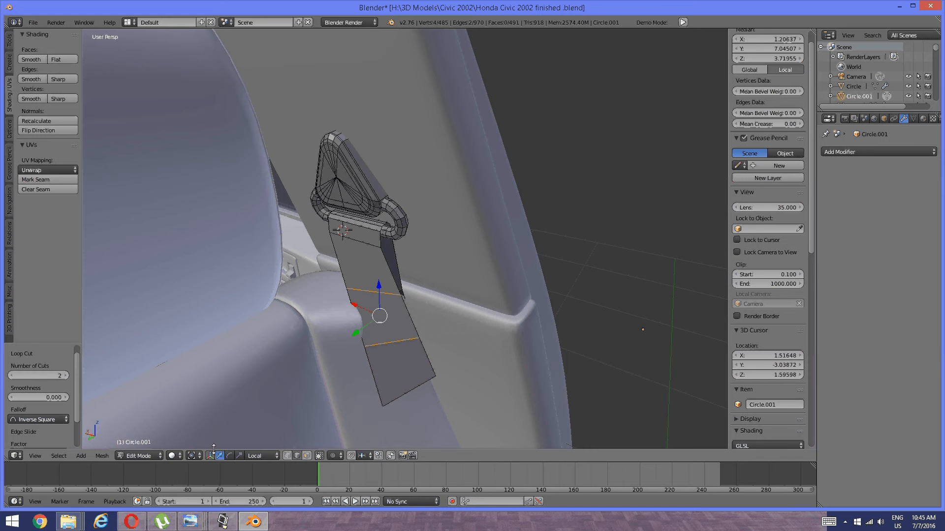
left_click(229, 457)
left_click_drag(377, 337, 382, 338)
middle_click_drag(382, 338, 359, 331)
key("a")
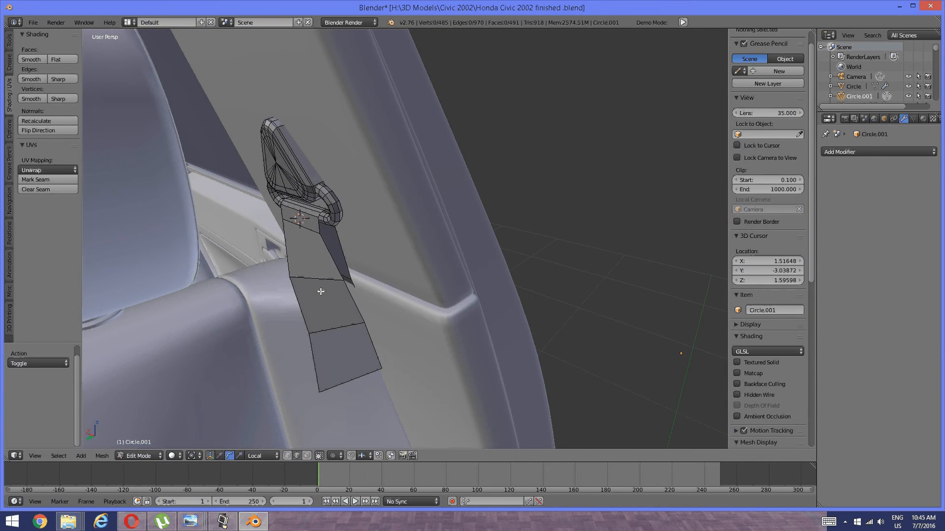
Rotate only the upper strap loop slightly about local Z to smooth the strap's turn.
right_click(319, 287)
left_click_drag(316, 295, 319, 293)
middle_click_drag(319, 293, 286, 312)
key("a")
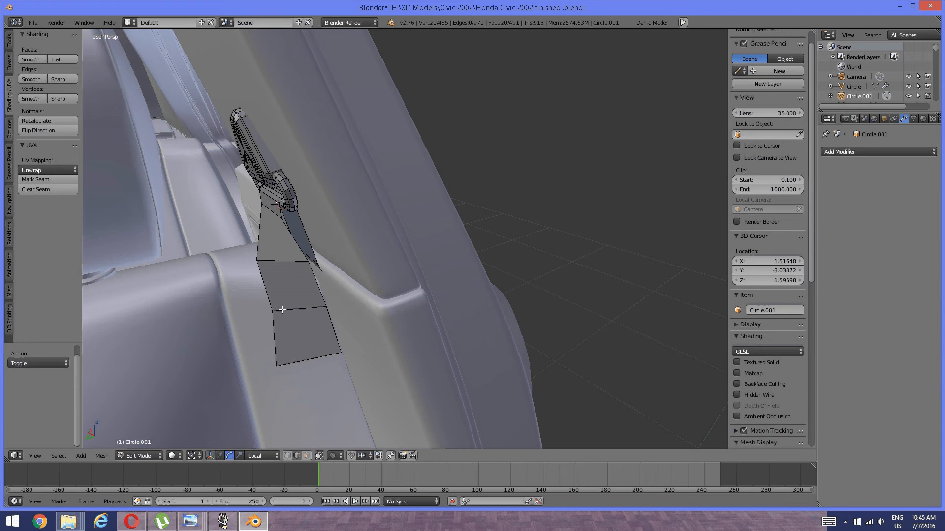
right_click(287, 308)
left_click(219, 456)
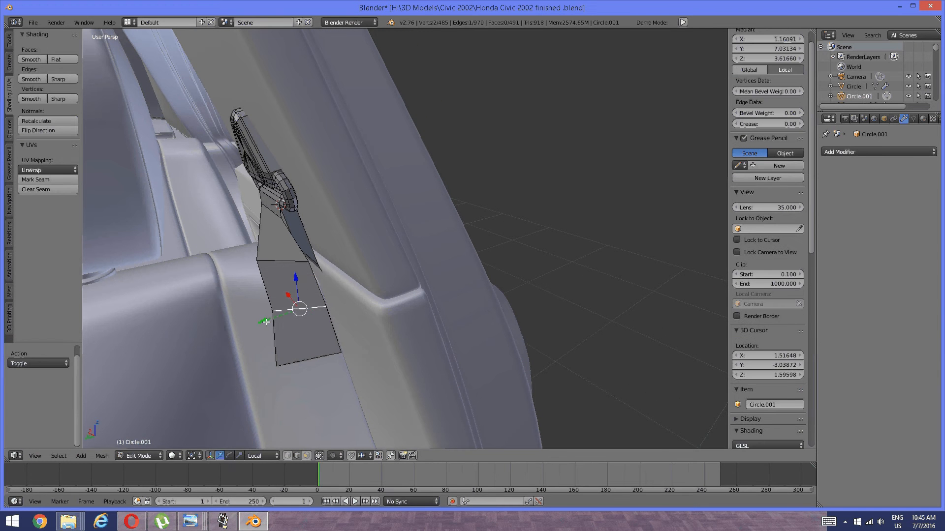
key("a")
Select the front strap's end edge and extrude a long section down alongside the seat backrest.
middle_click_drag(285, 338, 308, 315)
right_click(316, 311)
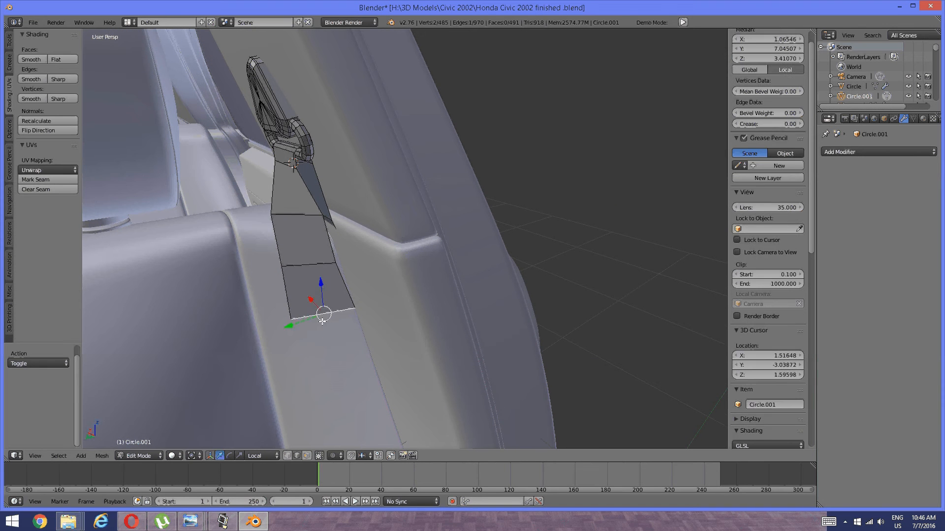
scroll(320, 310, "down", 4)
middle_click_drag(322, 305, 354, 276)
key("e")
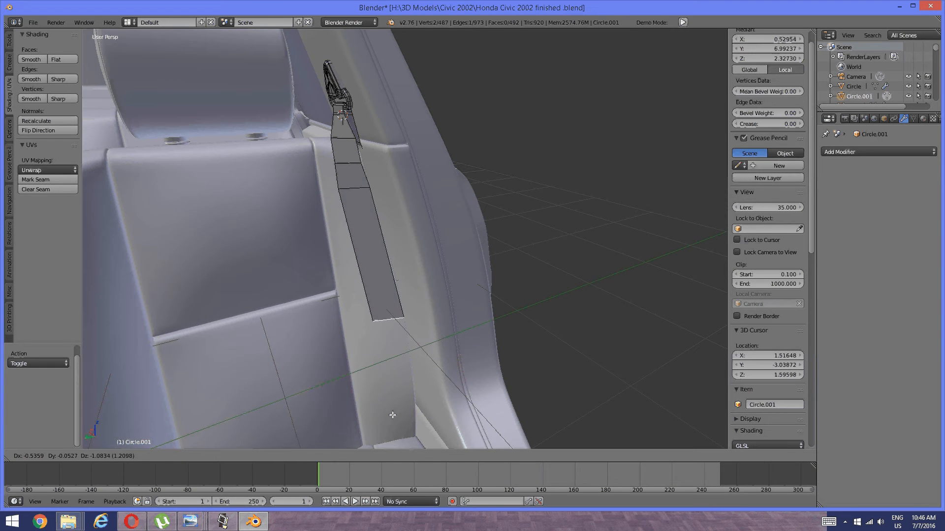
left_click(389, 442)
Lower the strap's end edge to the seat cushion and move it -0.278 along local Y.
scroll(496, 142, "down", 2)
middle_click_drag(496, 142, 298, 118)
middle_click_drag(286, 317, 393, 234, "shift")
scroll(409, 218, "up", 3)
left_click_drag(407, 213, 412, 347)
middle_click_drag(411, 347, 408, 314)
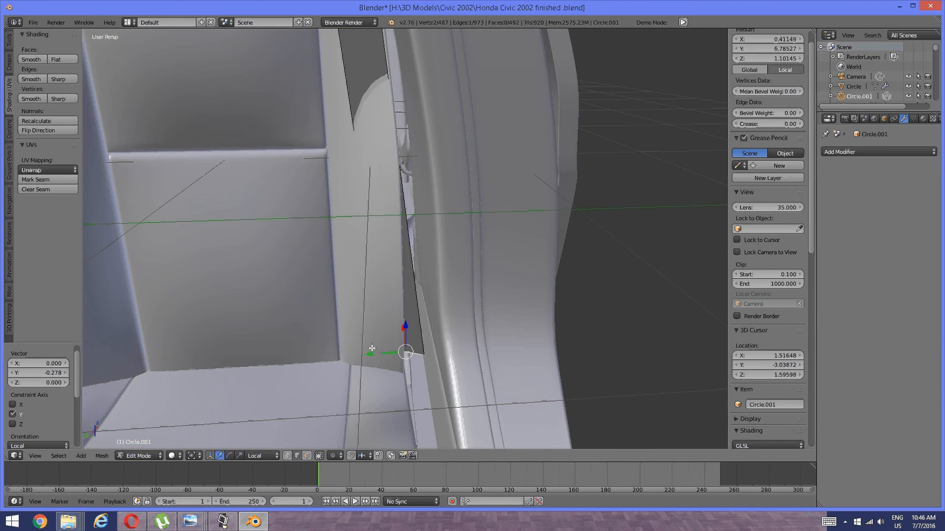
Move the strap's end edge another -0.036 along local Y and -0.234 along local X beside the seat base.
left_click_drag(370, 353, 375, 352)
middle_click_drag(428, 321, 408, 299)
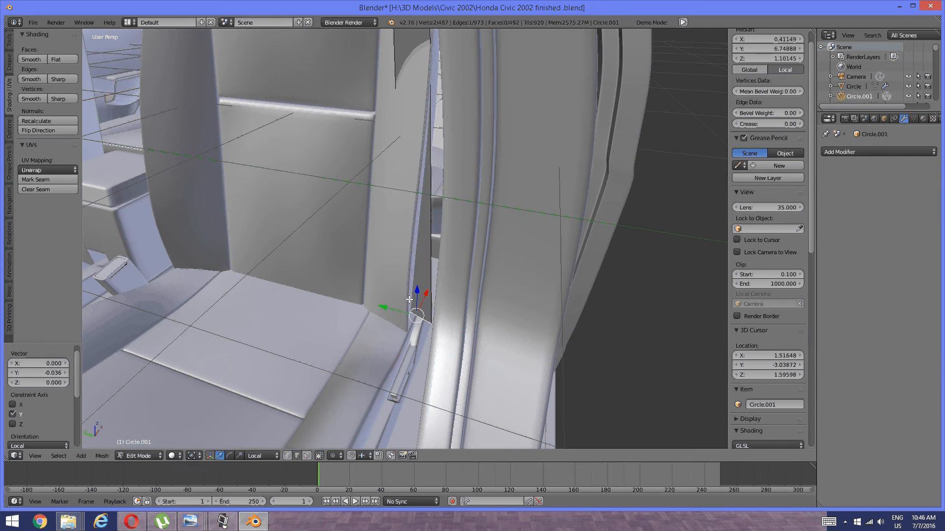
left_click_drag(428, 295, 414, 318)
Scale the strap's end edge along local Z to level it, and refine its scale from another angle.
middle_click_drag(415, 319, 363, 411)
left_click(239, 456)
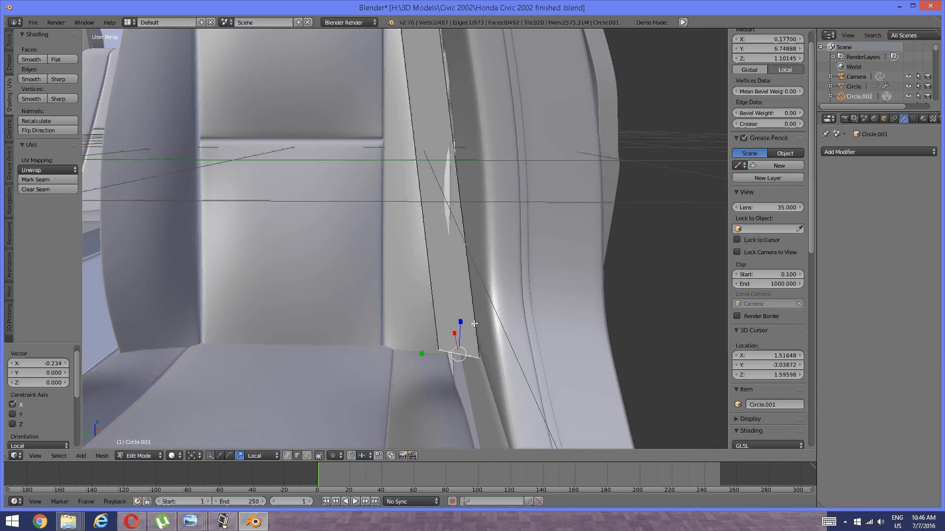
left_click_drag(460, 323, 459, 346)
middle_click_drag(464, 327, 379, 357)
left_click_drag(378, 353, 363, 370)
Add three evenly spaced loop cuts across the long strap section beside the backrest.
middle_click_drag(383, 312, 460, 284, "shift")
key("a")
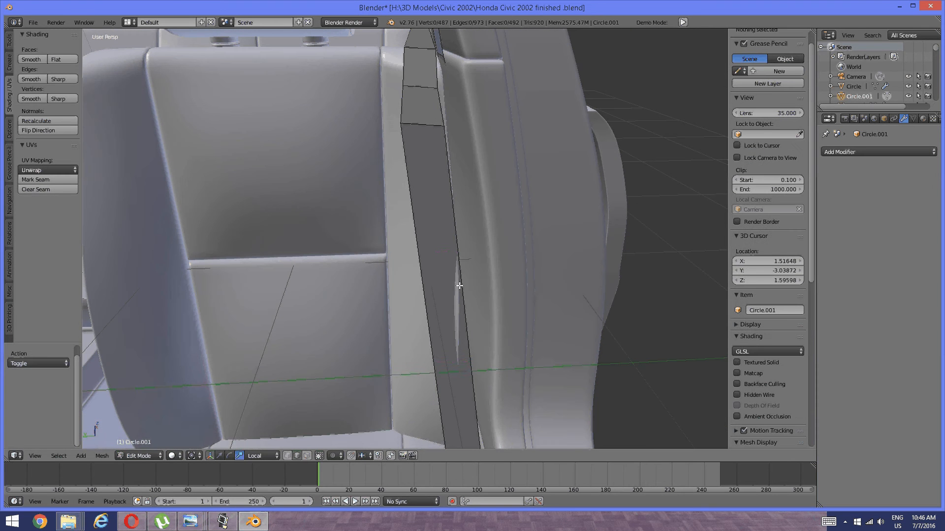
key("ctrl+r")
scroll(455, 289, "up", 2)
left_click(455, 291)
right_click(405, 314)
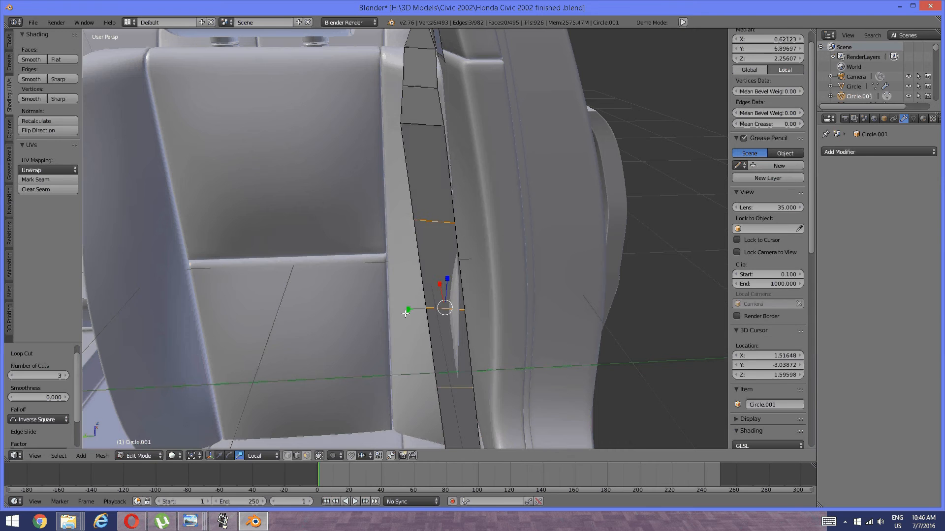
Move the strap's three new edge loops slightly along local X beside the backrest and clear the selection.
middle_click_drag(405, 314, 276, 393)
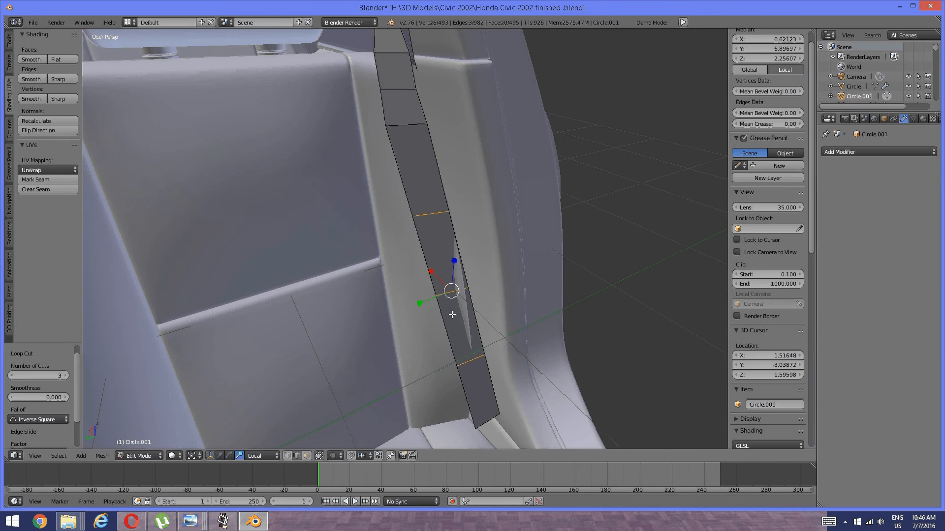
left_click(219, 456)
left_click_drag(433, 273, 440, 273)
middle_click_drag(440, 274, 354, 344)
key("a")
Extrude the strap's end edge -0.658 along Z down beside the seat base.
scroll(383, 343, "up", 3)
right_click(399, 380)
key("e")
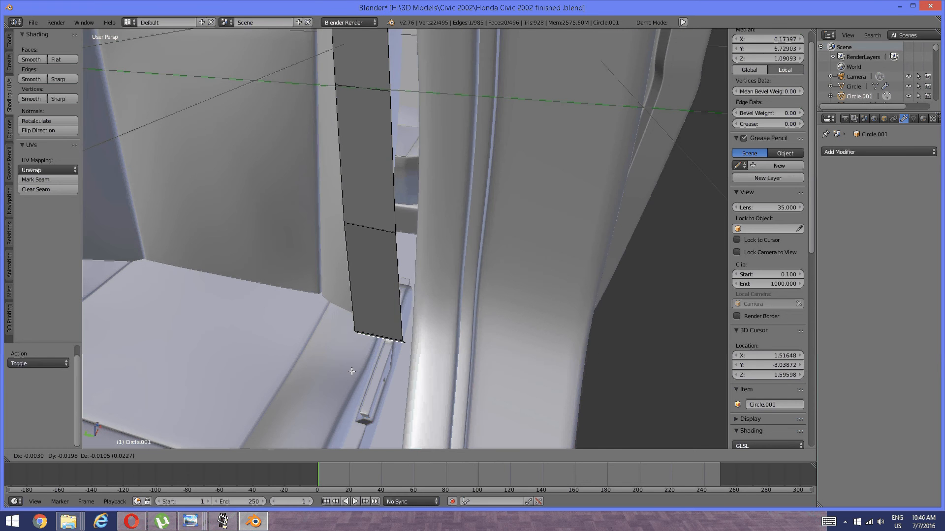
key("z")
left_click(377, 397)
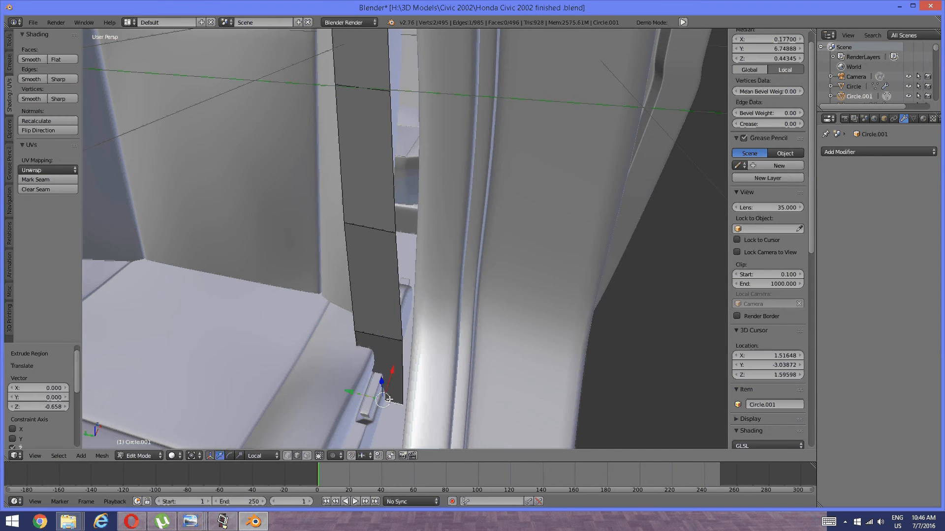
Rotate the extruded end edge 92.569° about local Z and move it -0.084 along local Y.
middle_click_drag(378, 398, 378, 398)
left_click(229, 455)
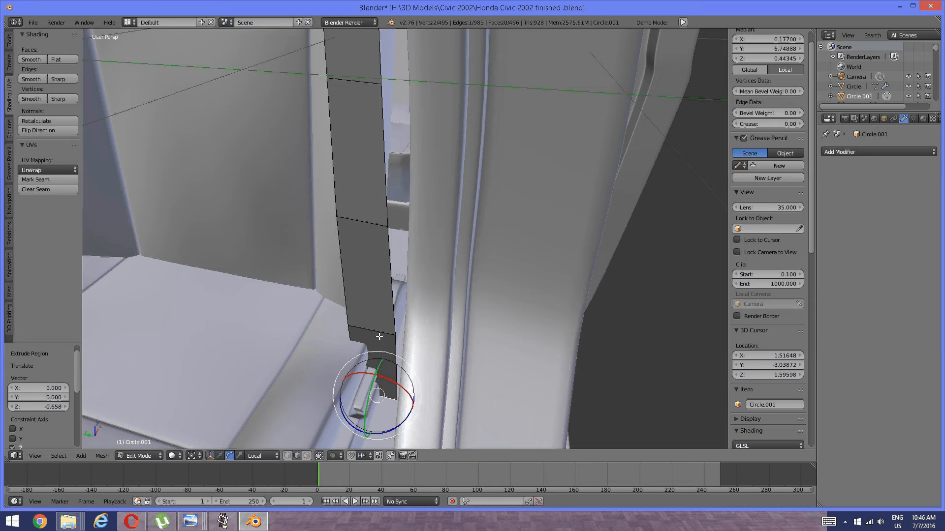
middle_click_drag(364, 402, 353, 407)
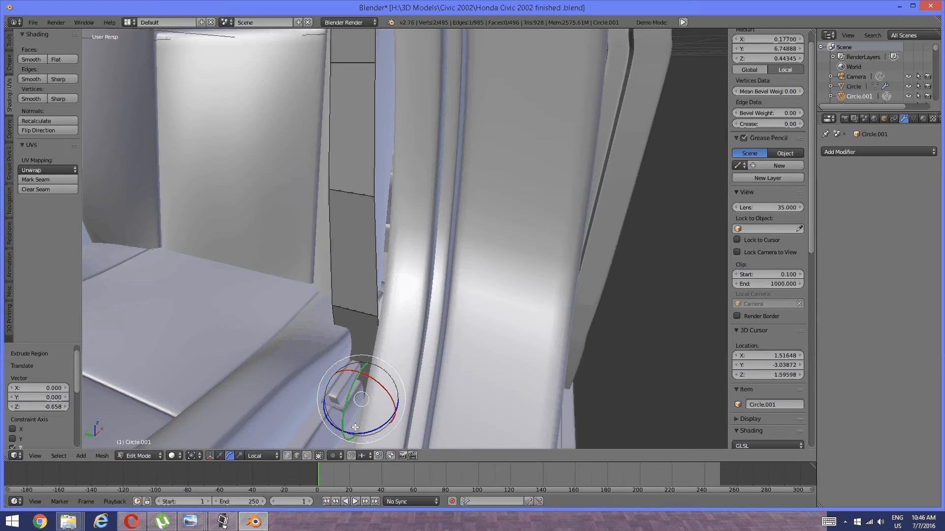
left_click_drag(358, 430, 390, 394)
middle_click_drag(340, 384, 353, 370)
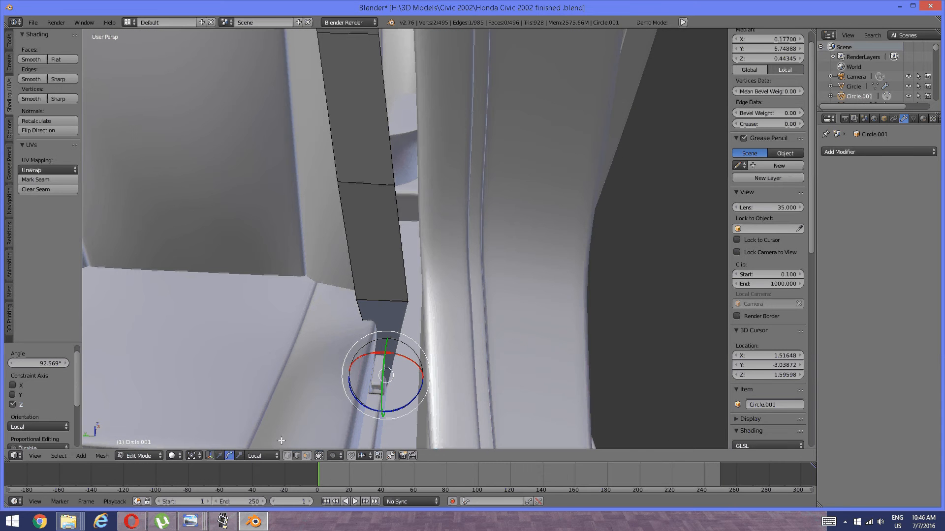
left_click(219, 456)
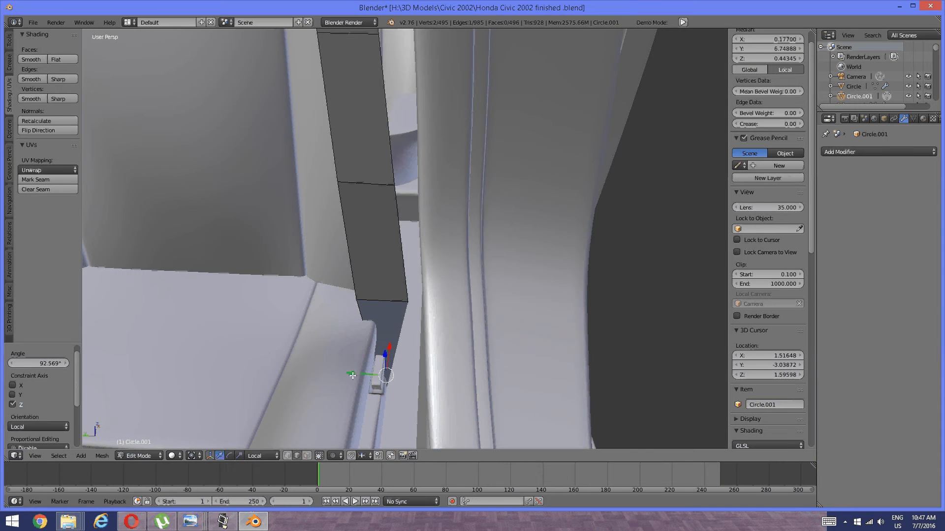
left_click_drag(351, 374, 375, 362)
middle_click_drag(376, 363, 373, 332)
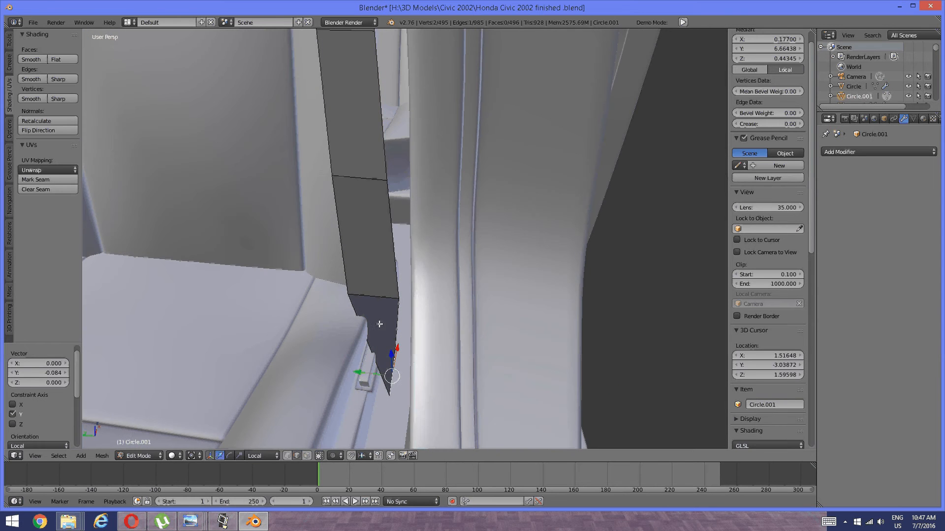
Rotate the strap edge just above the extruded end 65.311° about local Z, and clear the selection.
right_click(382, 296)
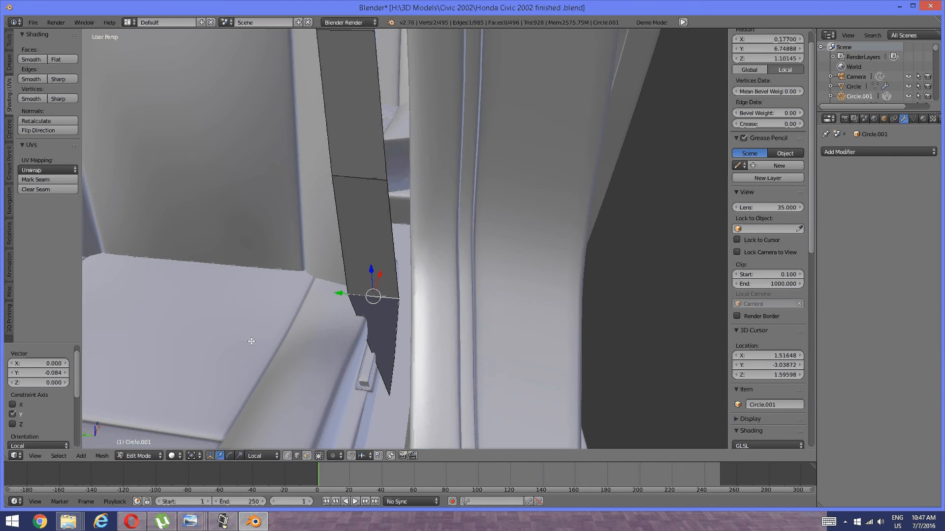
left_click(229, 455)
left_click_drag(355, 321, 385, 319)
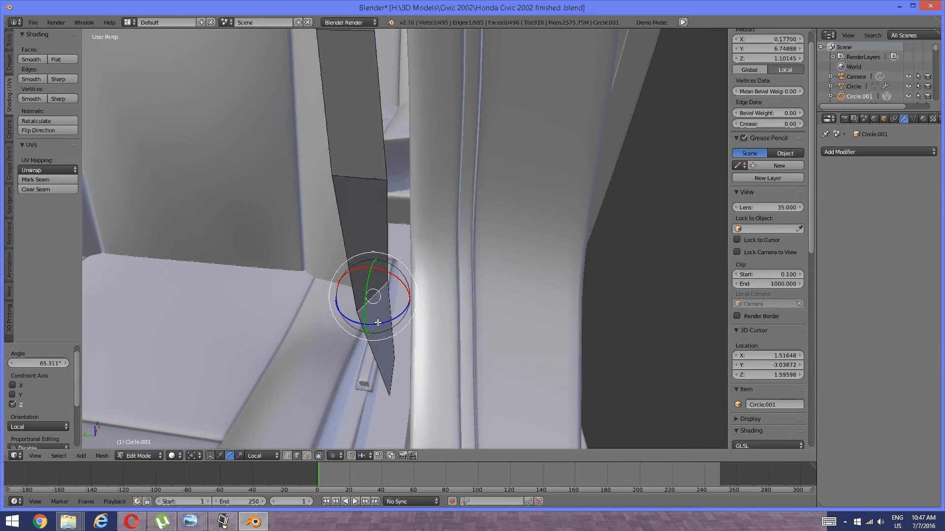
middle_click_drag(386, 319, 319, 323)
key("a")
Return to Object Mode, add the front seat to the strap selection, and isolate both in local view.
key("Tab")
left_click(239, 301)
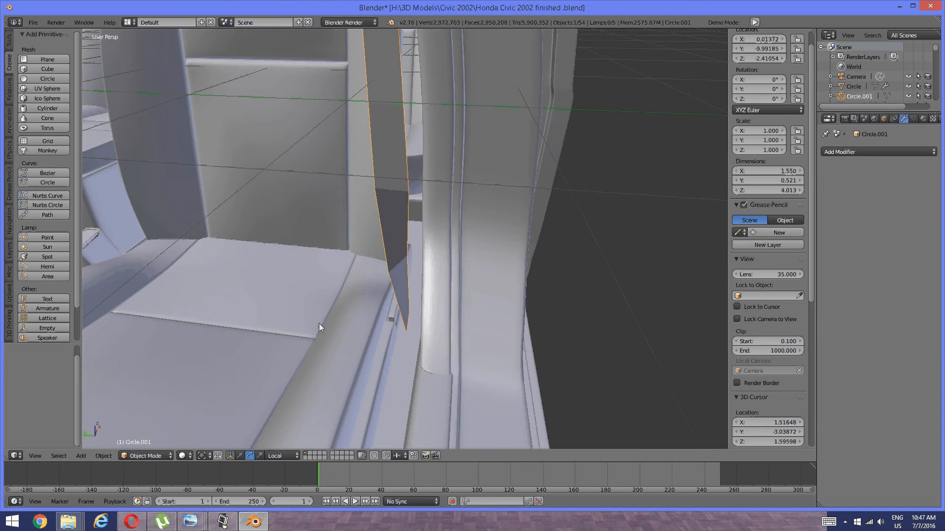
right_click(319, 324, "shift")
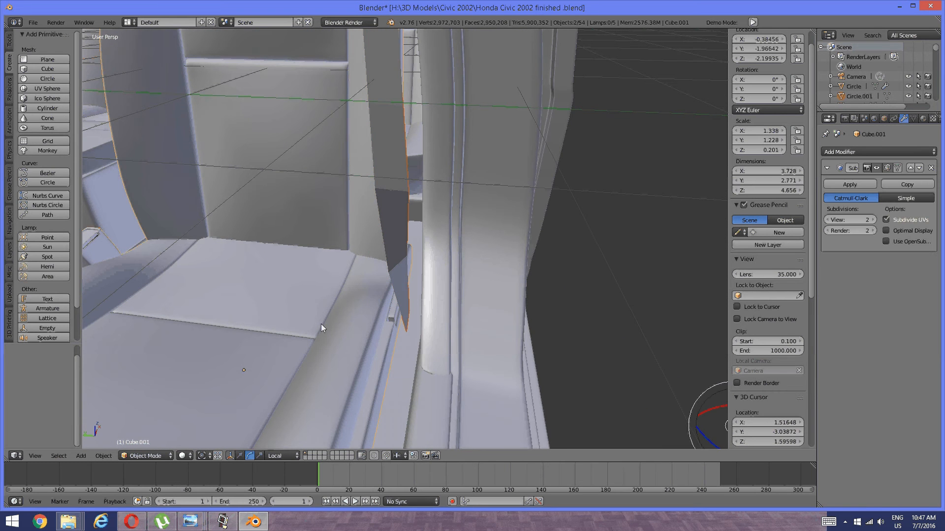
key("KP_Divide")
middle_click_drag(471, 167, 469, 181)
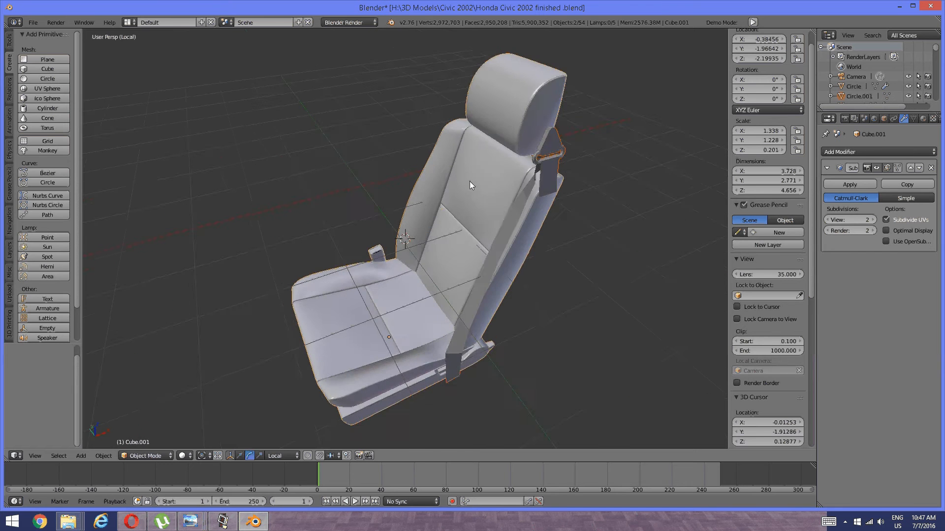
scroll(469, 181, "up", 5)
middle_click_drag(551, 345, 449, 287, "shift")
key("Tab")
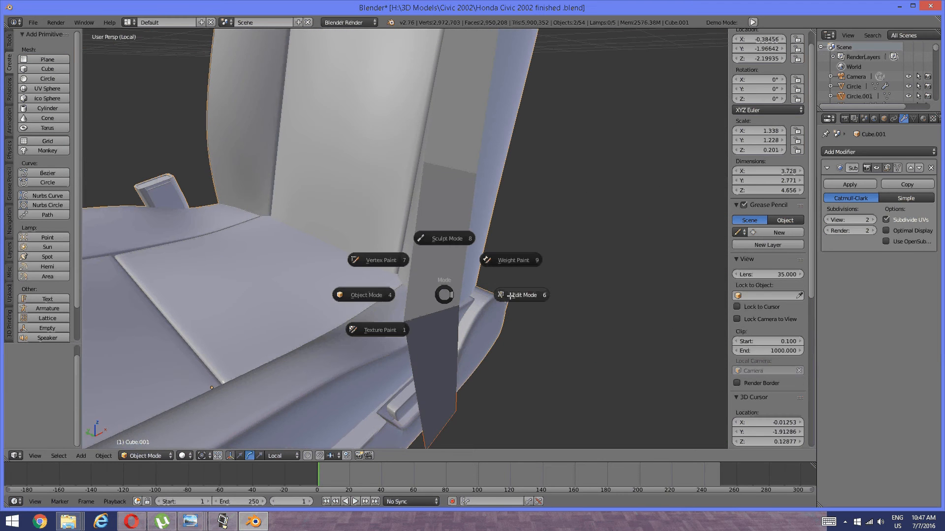
left_click(472, 297)
key("Tab")
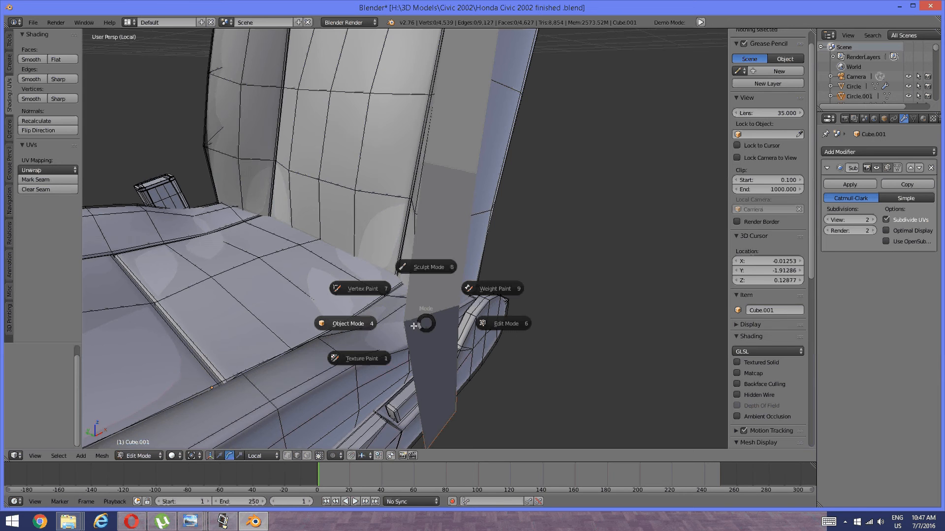
Leave editing of the seat mesh, select the seat belt object Circle.001 and enter its Edit Mode.
left_click(364, 320)
mouse_move(437, 311)
middle_mouse_down()
mouse_move(415, 321)
mouse_move(392, 238)
mouse_move(404, 270)
mouse_move(363, 277)
mouse_move(381, 276)
middle_mouse_up()
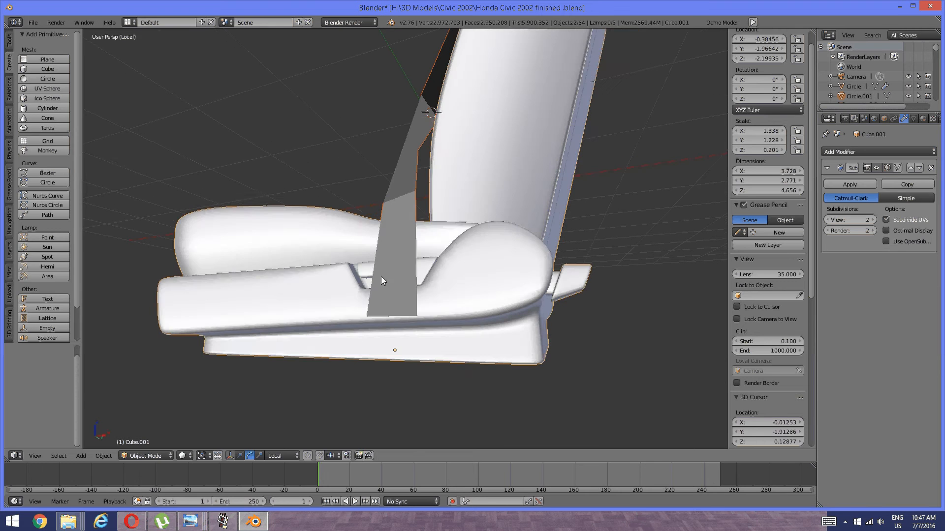
key("Tab")
left_click(453, 291)
key("Tab")
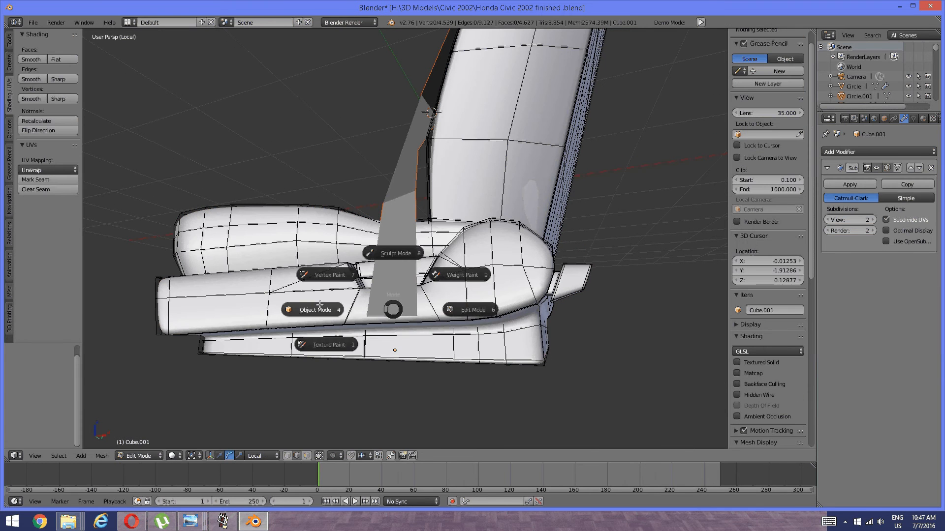
left_click(369, 299)
key("Tab")
left_click(452, 302)
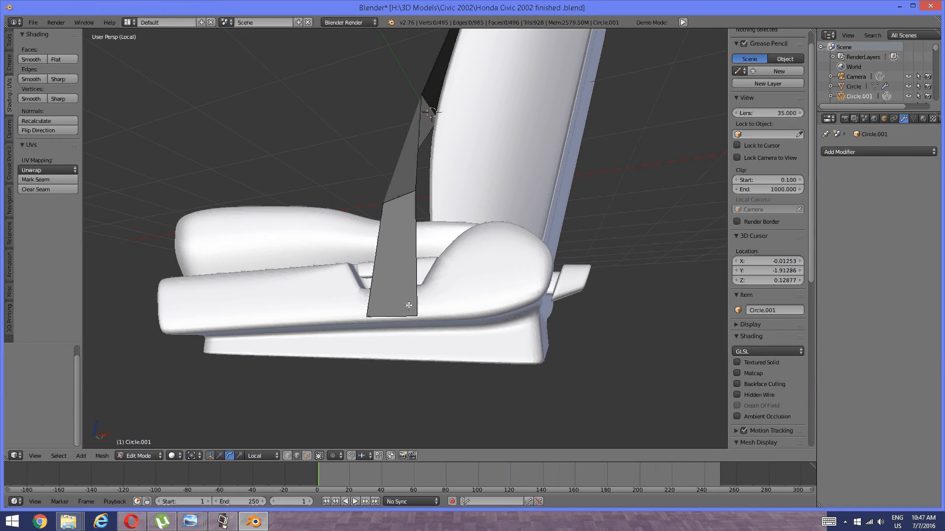
Enable the translate manipulator and raise the belt's bottom edge along Z to the level of the seat's side notch.
left_click(220, 456)
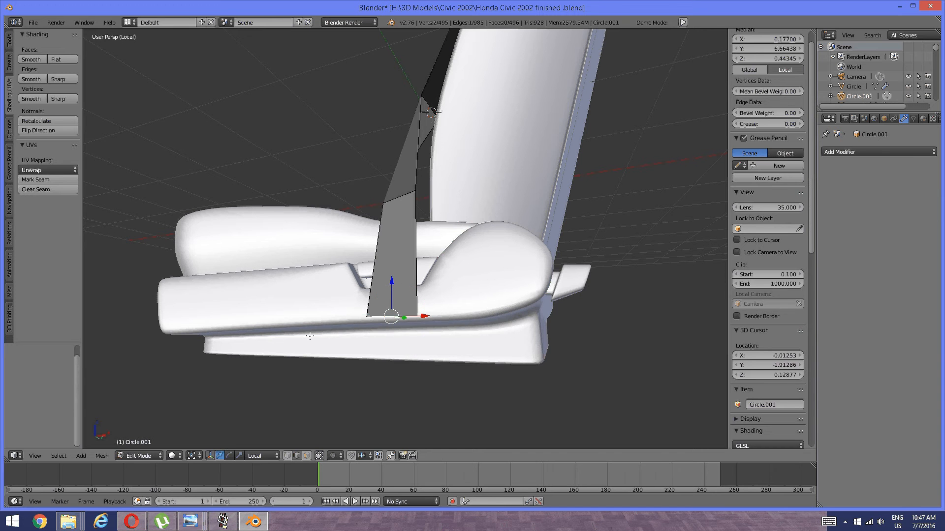
left_click_drag(390, 280, 390, 258)
middle_click_drag(394, 242, 397, 235)
key("a")
Move the belt's horizontal fold edge just above the seat cushion slightly outward, away from the seat.
right_click(394, 192)
mouse_move(381, 195)
middle_mouse_down()
mouse_move(386, 217)
mouse_move(377, 196)
middle_mouse_up()
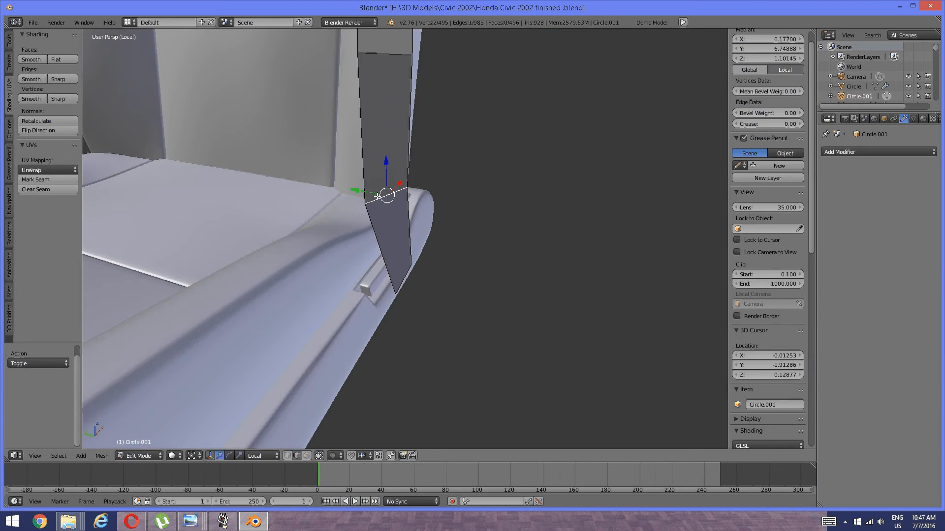
left_click_drag(359, 190, 445, 226, "shift")
middle_click_drag(449, 206, 347, 190)
key("a")
Switch to edge selection and duplicate the belt's bottom edge in place.
middle_click_drag(462, 252, 406, 292)
scroll(367, 260, "up", 2)
right_click(407, 292)
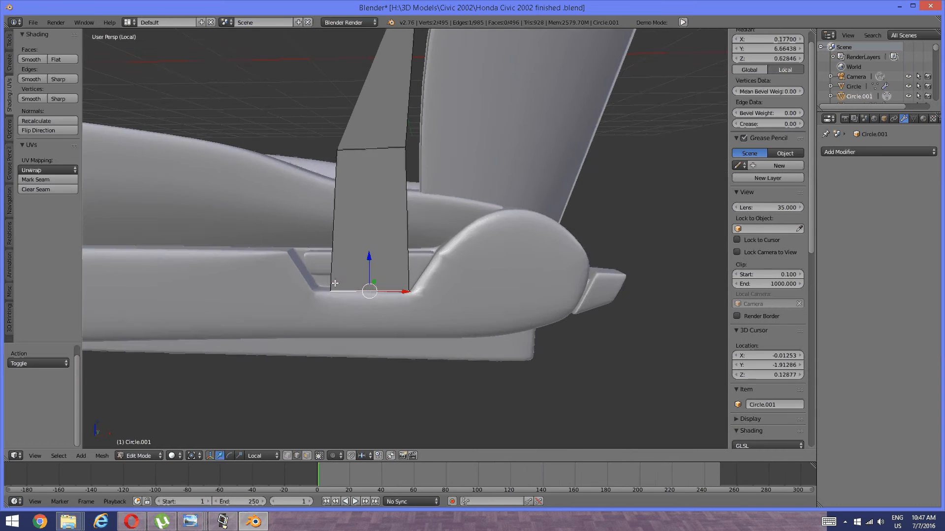
middle_click_drag(456, 274, 417, 266)
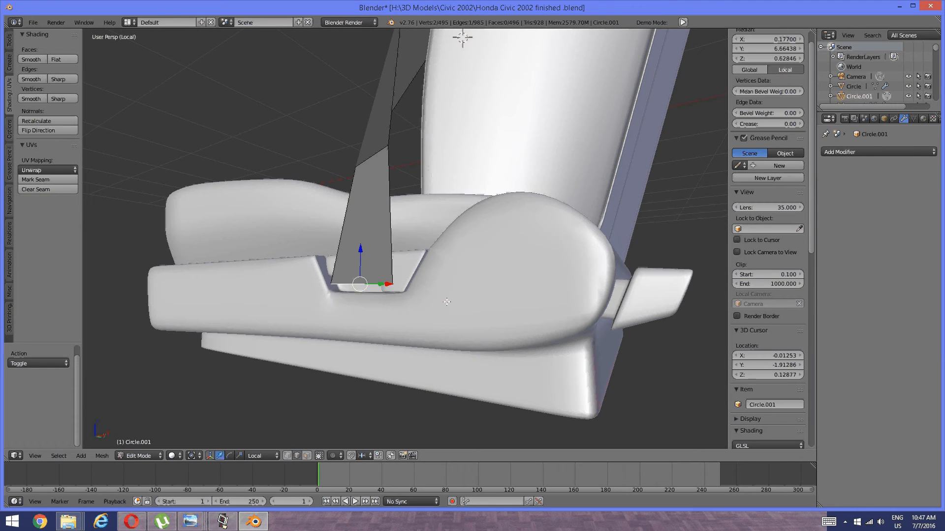
middle_click_drag(446, 320, 400, 290)
key("a")
right_click(371, 232)
key("ctrl+Tab")
left_click(367, 232)
right_click(376, 285)
key("shift+d")
right_click(394, 291)
Raise the duplicated edge slightly along Z and move it -0.015 along Y, in front of the belt.
scroll(401, 290, "up", 2)
left_click_drag(398, 256, 396, 241)
middle_click_drag(396, 241, 380, 249)
left_click_drag(436, 269, 429, 269)
middle_click_drag(416, 287, 439, 295)
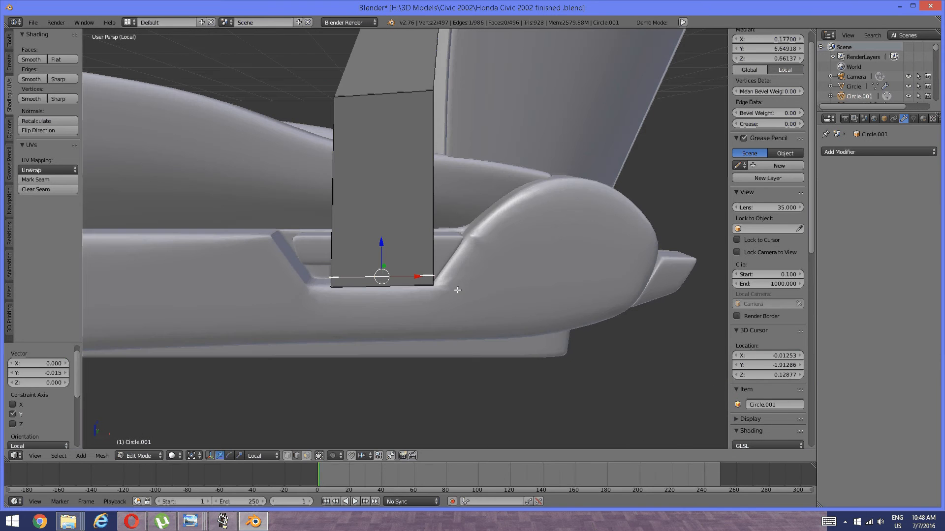
Extrude the duplicated edge down 0.373 along Z into a strip and lower its bottom edge by another 0.187.
key("e")
key("z")
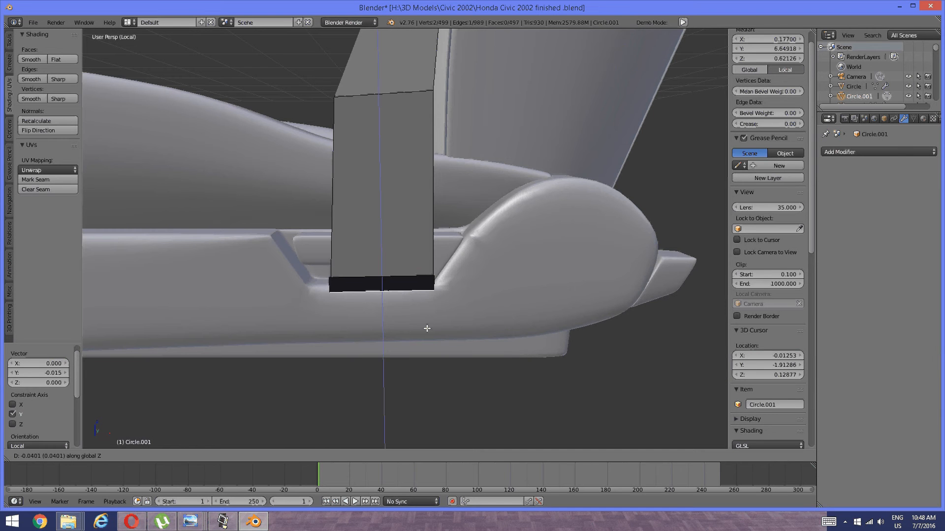
left_click(422, 424)
middle_click_drag(422, 424, 411, 248)
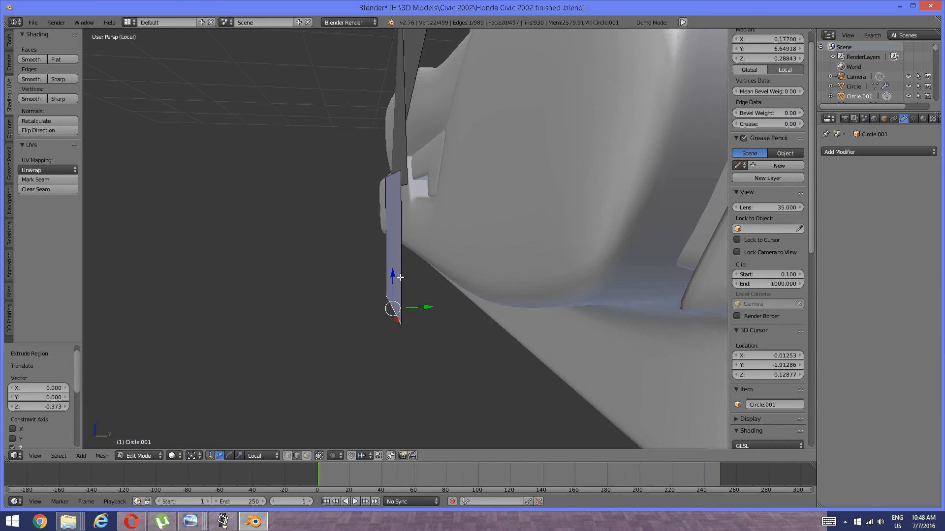
middle_click_drag(409, 303, 427, 290)
left_click_drag(387, 262, 386, 320)
middle_click_drag(386, 320, 382, 274)
scroll(383, 275, "down", 1)
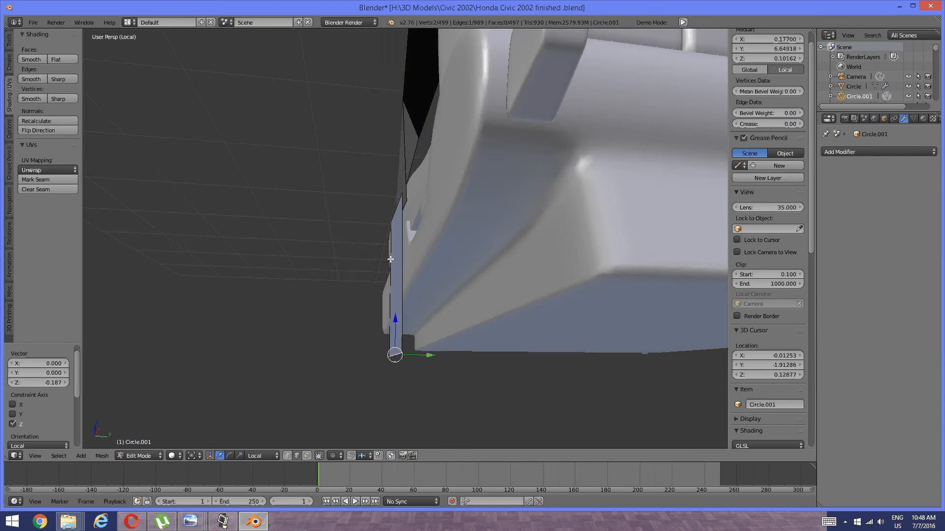
Raise the new strip's bottom edge a little in the orthographic front view and clear the selection.
key("KP_1")
scroll(407, 241, "up", 2)
left_click_drag(367, 358, 355, 322)
key("KP_5")
middle_click_drag(355, 322, 426, 239)
scroll(427, 226, "up", 2)
scroll(412, 231, "down", 2)
key("a")
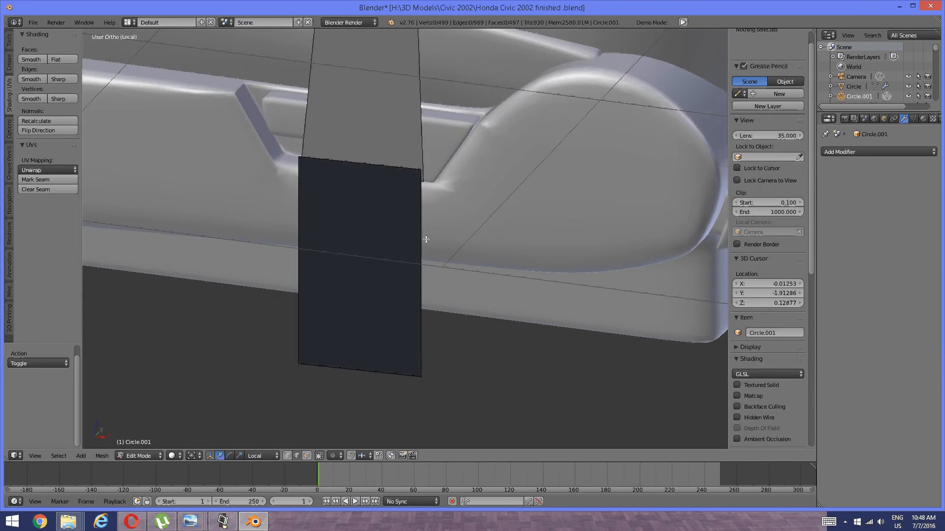
Widen the strip beyond the belt by moving each of its two vertical side edges outward along X.
right_click(421, 248)
key("a")
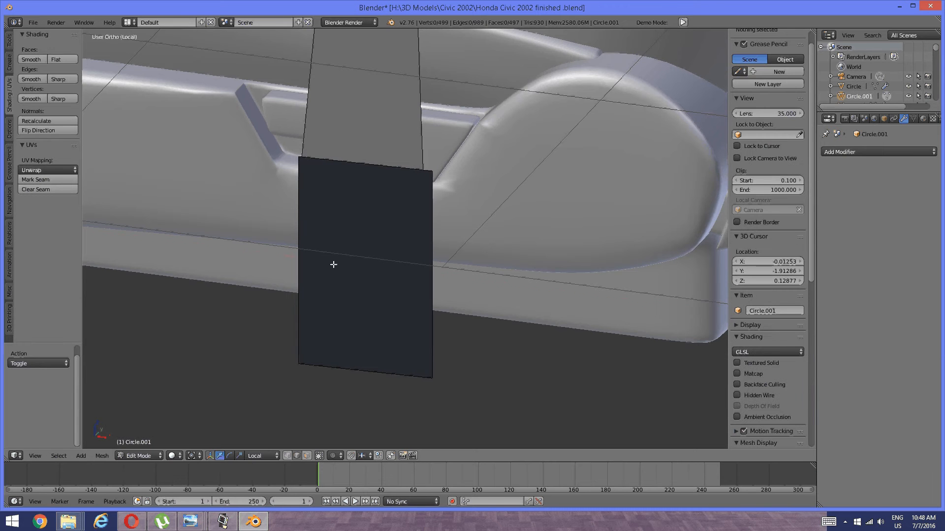
middle_click_drag(333, 264, 354, 264)
right_click(298, 269)
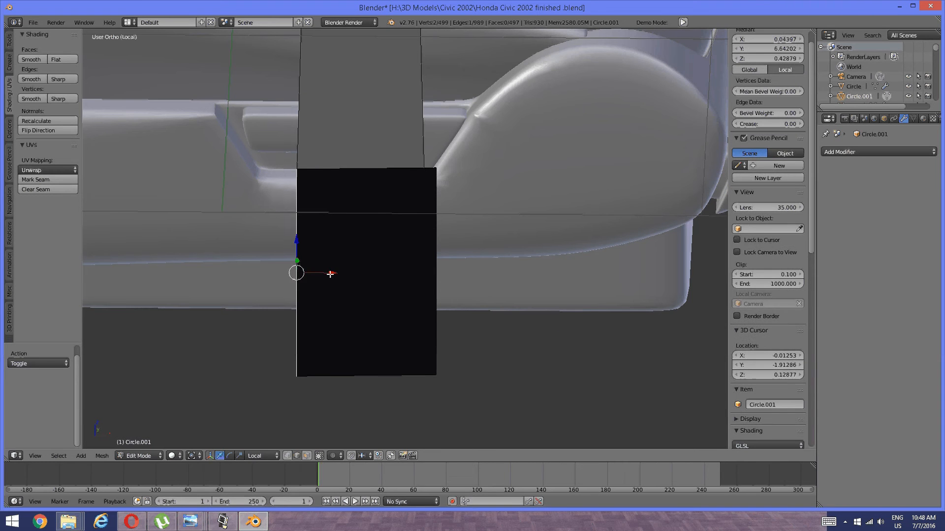
key("g")
key("x")
key("x")
left_click(318, 277)
key("a")
Select the whole strip below the belt and recalculate its normals.
middle_click_drag(441, 219, 375, 228)
middle_click_drag(367, 168, 376, 168, "shift")
right_click(372, 143)
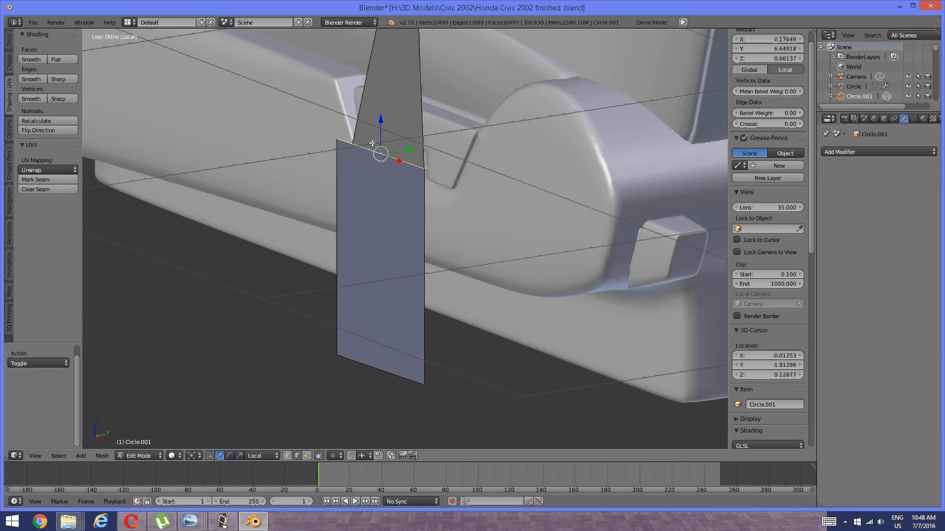
key("l")
key("n")
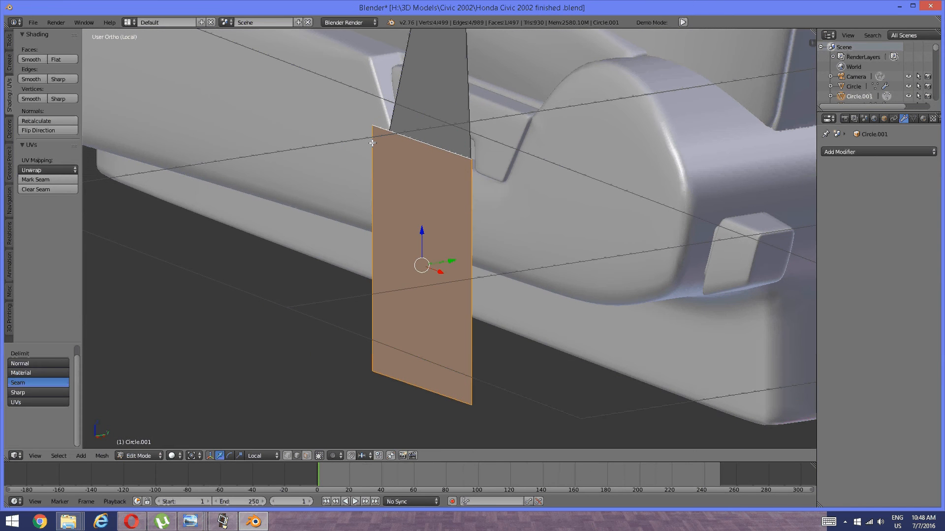
key("ctrl+n")
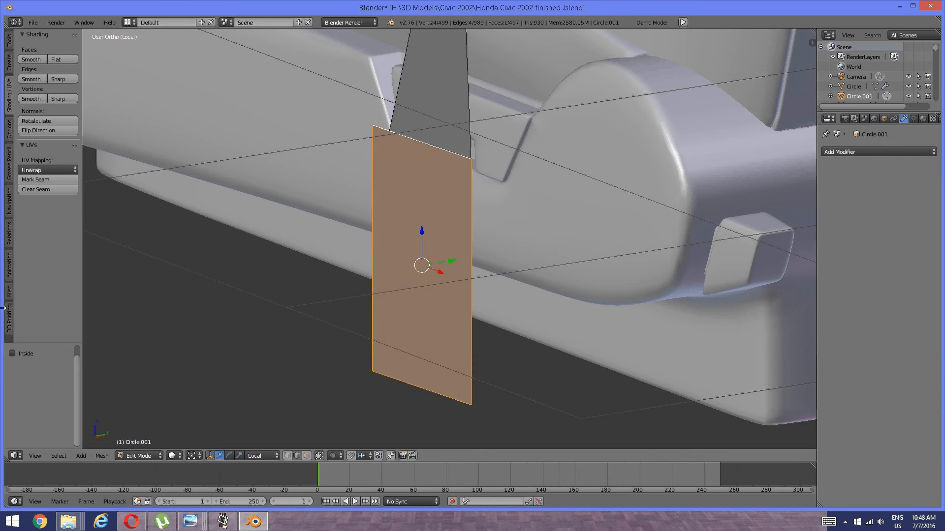
key("a")
Select the whole strip again and extrude it into a thin block around the belt's lower end.
middle_click_drag(408, 223, 420, 241)
right_click(407, 269)
key("ctrl+l")
key("e")
left_click(417, 234)
key("a")
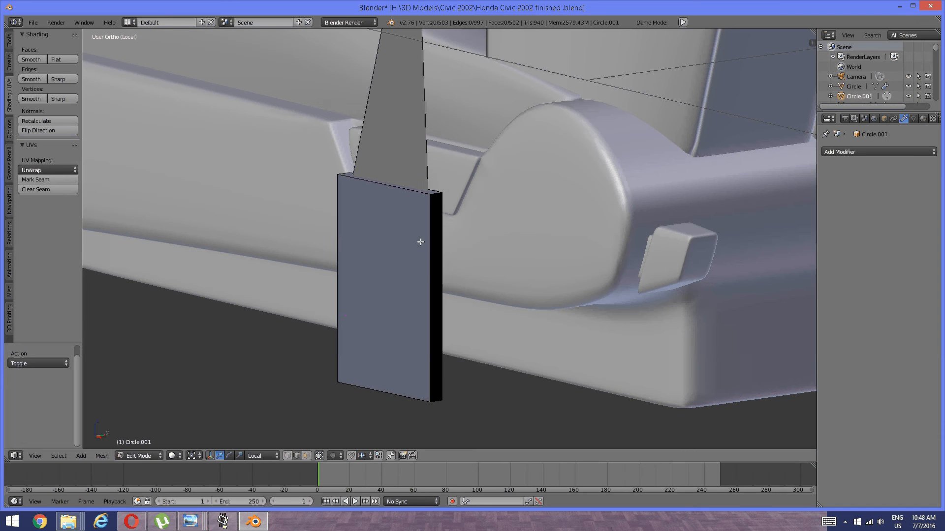
Add two evenly spaced horizontal loop cuts around the block.
key("ctrl+r")
scroll(421, 261, "up", 1)
left_click(422, 262)
right_click(422, 262)
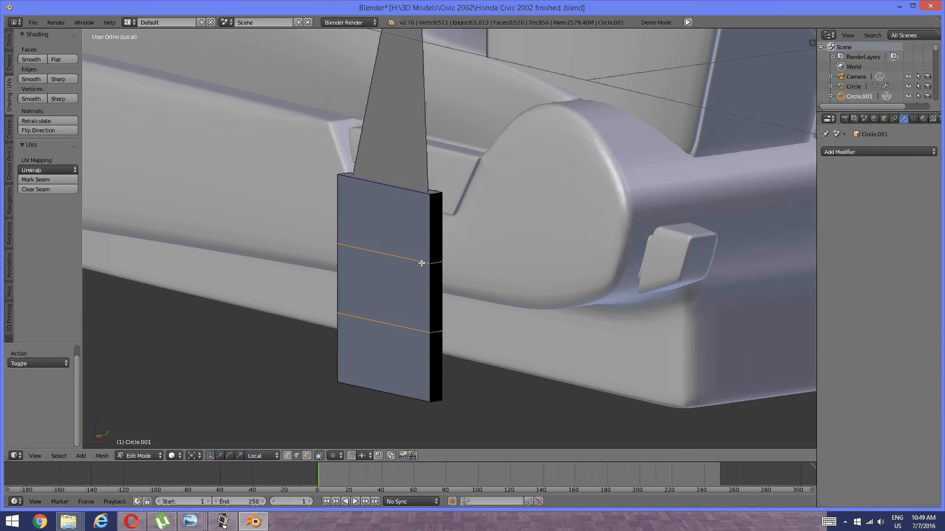
key("a")
Switch to face selection and move the block's bottom face inward along Y, beneath the seat.
middle_click_drag(416, 301, 401, 280)
key("ctrl+Tab")
left_click(378, 294)
right_click(417, 329)
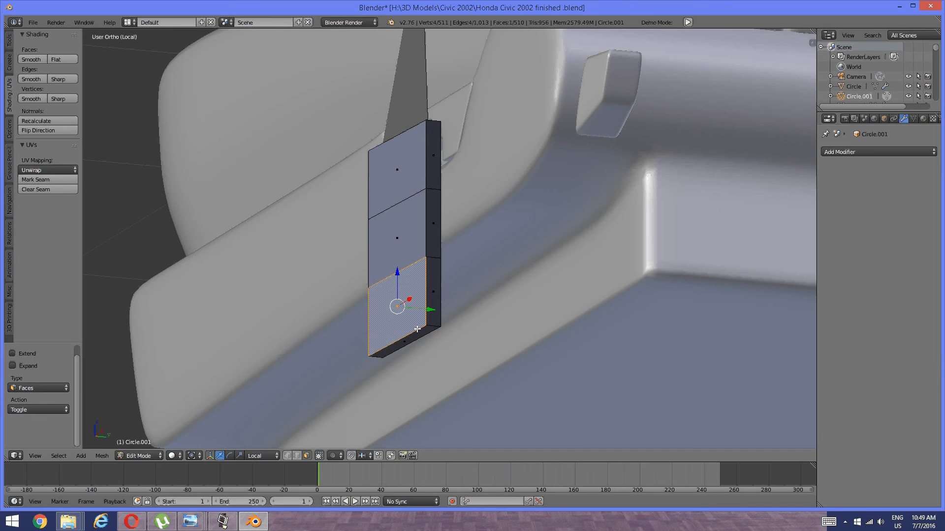
right_click(412, 337)
left_click_drag(435, 345, 459, 340)
key("a")
middle_click_drag(443, 286, 432, 299)
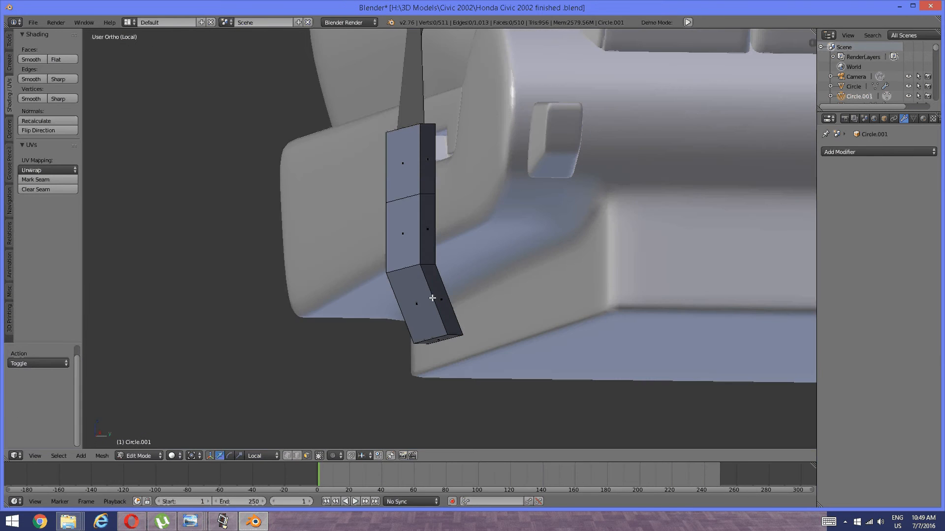
Switch to edge selection and move the block's lower horizontal edge loop 0.026 along Y to soften the bend.
key("ctrl+Tab")
left_click(420, 284)
right_click(407, 268, "alt")
middle_click_drag(409, 263, 399, 268)
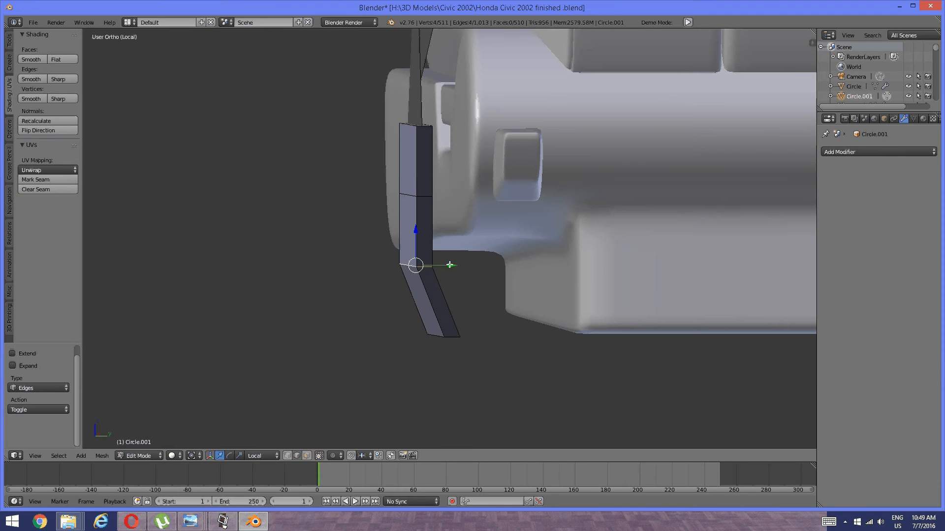
left_click_drag(450, 264, 460, 265)
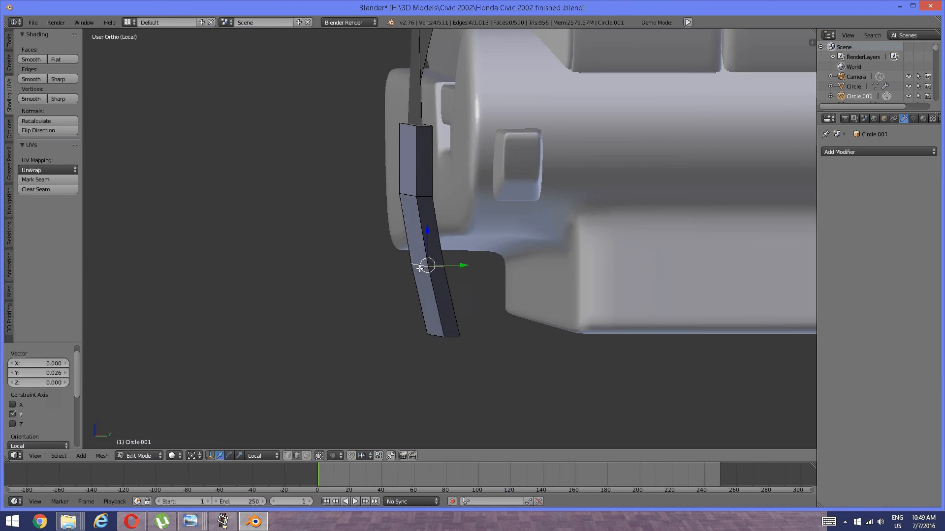
key("a")
Move the block's upper horizontal edge loop slightly inward along Y to continue the curve.
middle_click_drag(406, 225, 424, 226)
right_click(409, 196, "alt")
left_click_drag(438, 193, 443, 191)
key("a")
Add a vertical loop cut around the block and slide it close to the side edge facing the seat back.
middle_click_drag(467, 186, 457, 189)
scroll(428, 197, "up", 2)
middle_click_drag(401, 208, 449, 249)
key("ctrl+r")
left_click(450, 135)
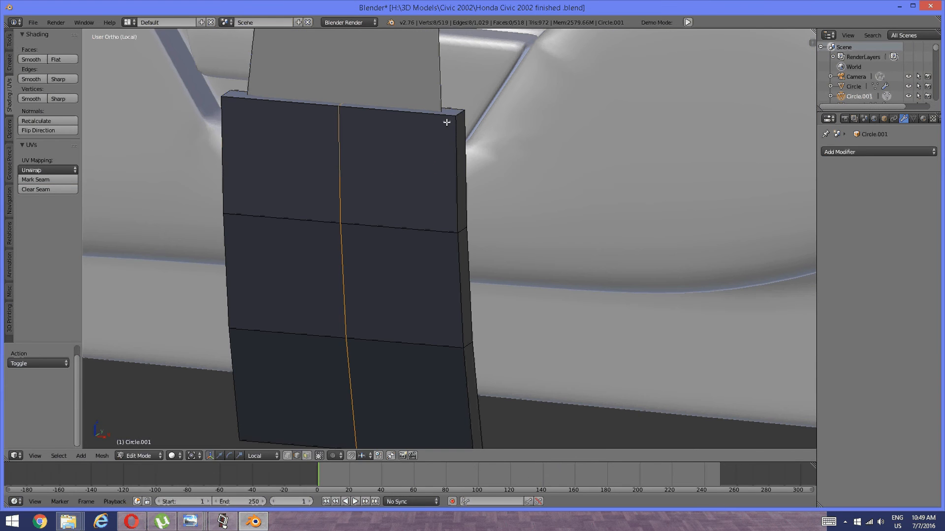
left_click(559, 133)
key("a")
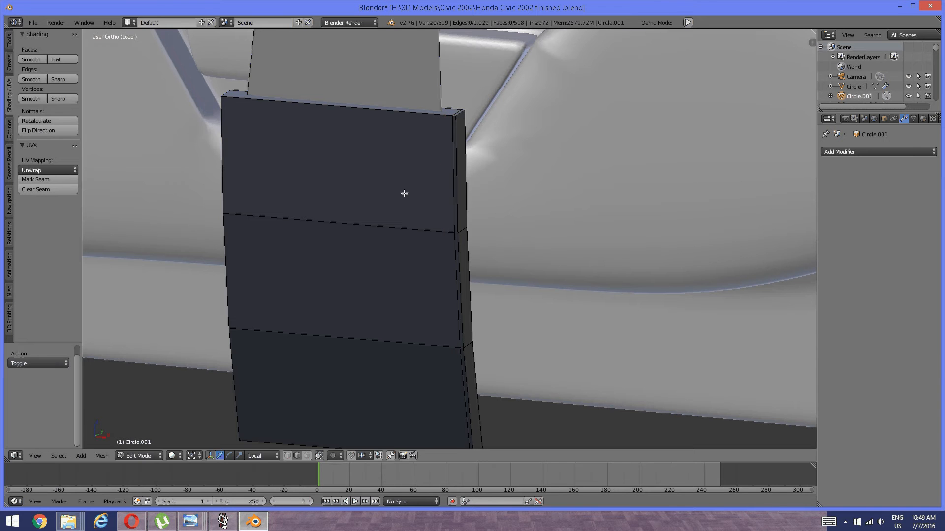
Add a second vertical loop cut and slide it close to the block's opposite side edge.
middle_click_drag(405, 192, 459, 192)
key("ctrl+r")
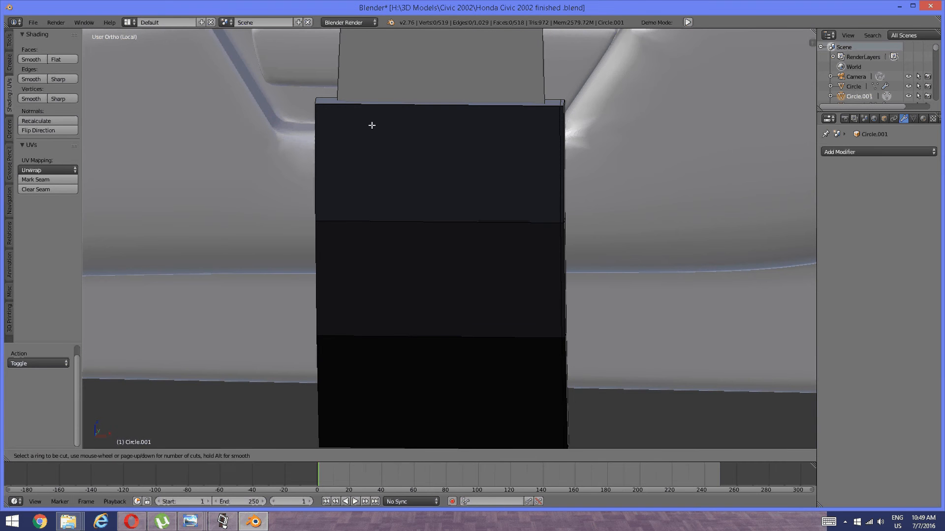
left_click(366, 106)
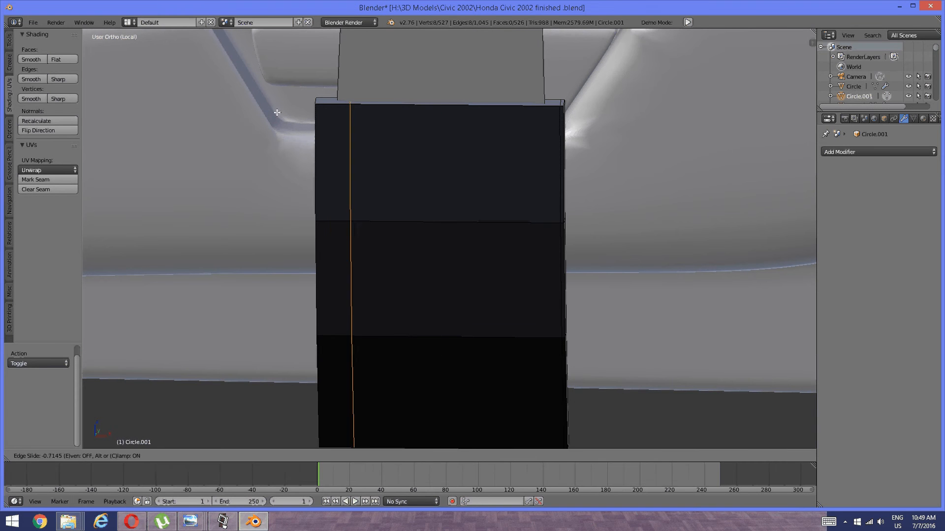
left_click(251, 114)
key("a")
Add a horizontal loop cut and slide it close to the block's top edge.
middle_click_drag(384, 152, 467, 168)
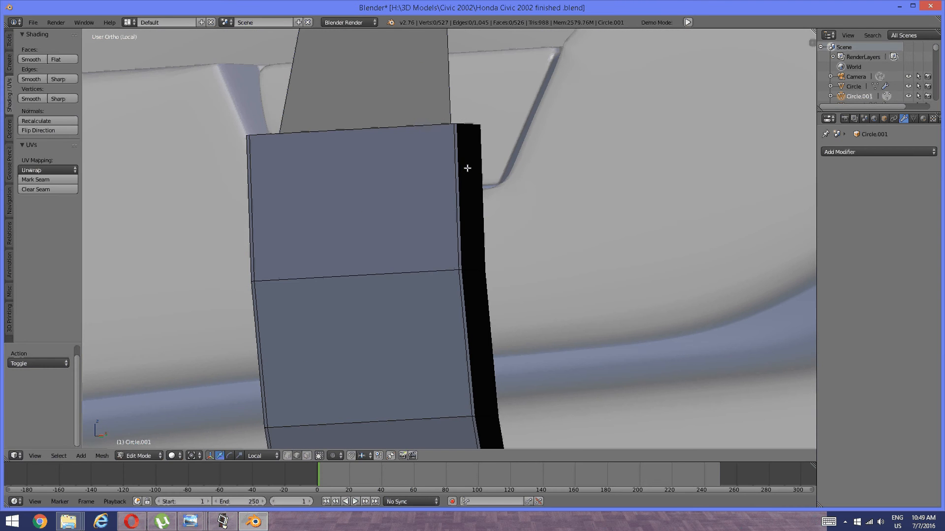
key("ctrl+r")
left_click(467, 157)
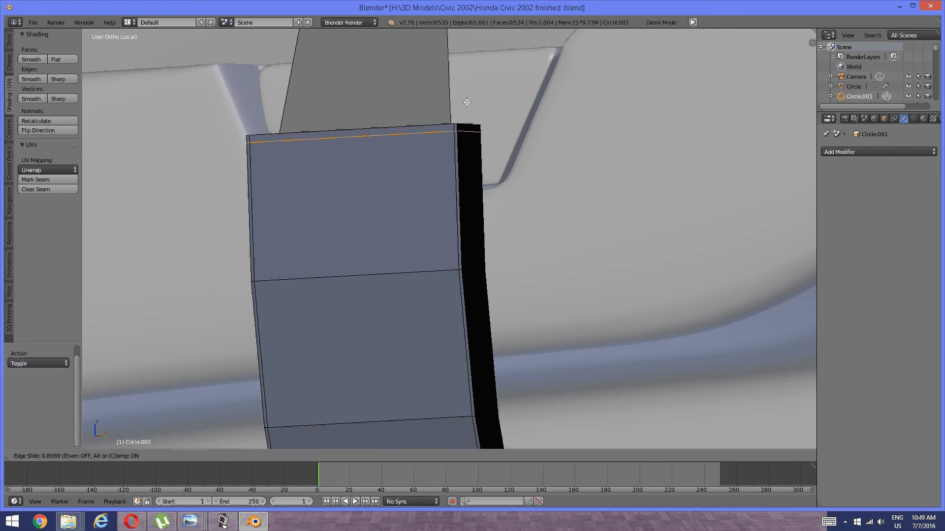
left_click(466, 101)
key("a")
middle_click_drag(466, 215, 419, 165, "shift")
key("ctrl+r")
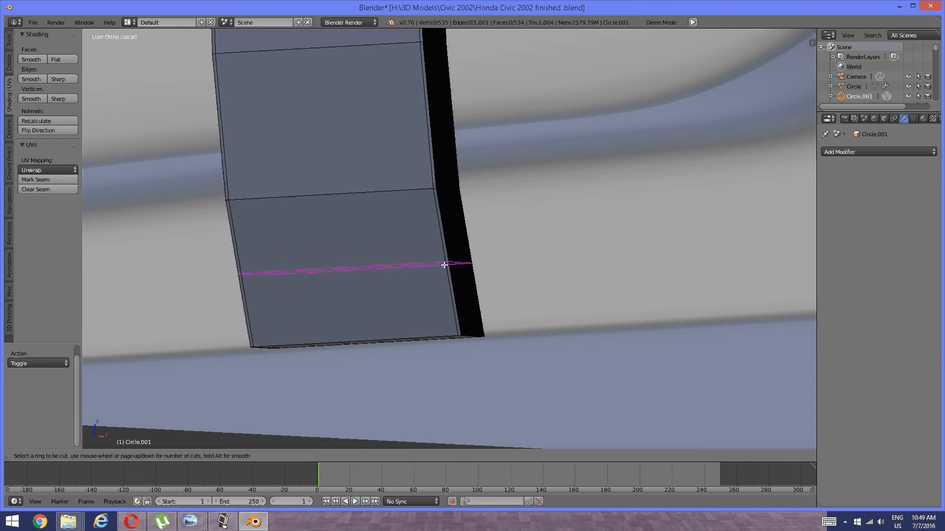
left_click(445, 266)
left_click(445, 266)
key("ctrl+z")
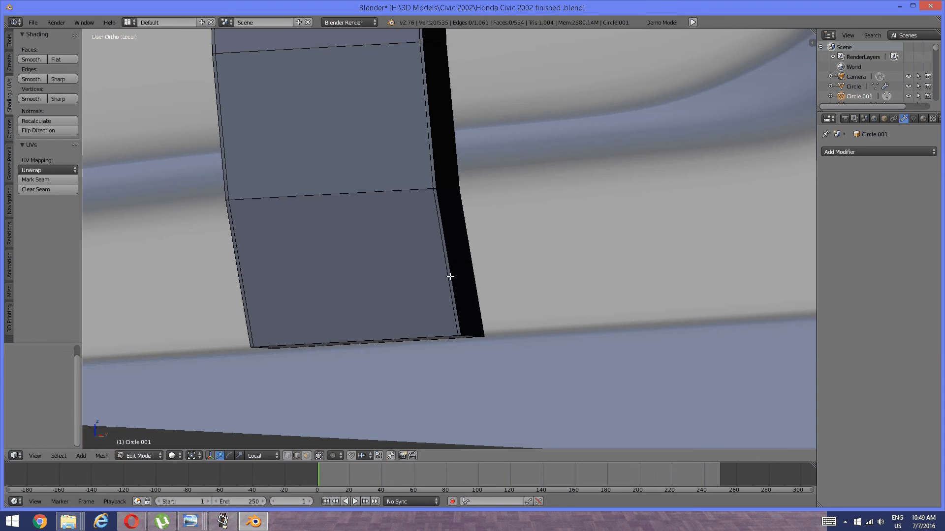
Add a horizontal loop cut in the lowest section and slide it close to the block's bottom edge.
key("ctrl+r")
left_click(451, 271)
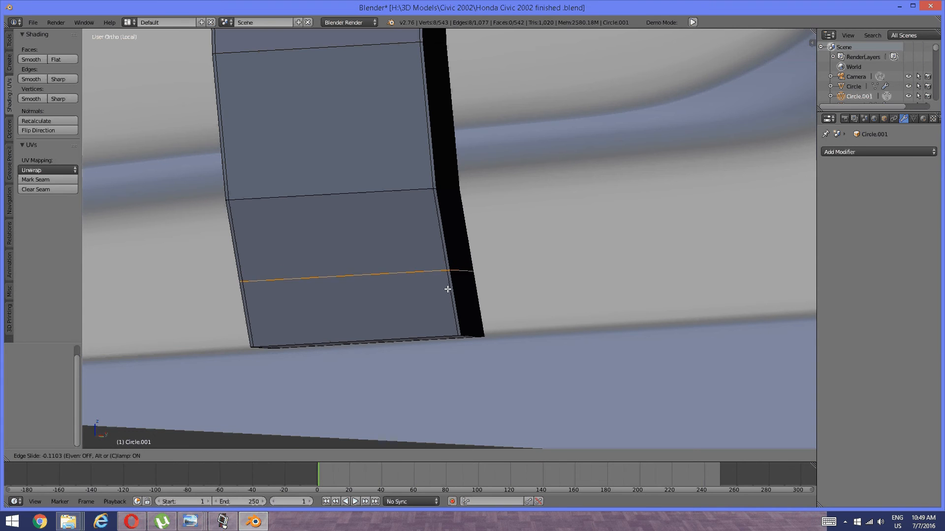
left_click(459, 346)
key("a")
Add two loop cuts across the block's thickness, one close to its outer face and one close to its inner face.
scroll(452, 321, "down", 4)
middle_click_drag(403, 223, 405, 177)
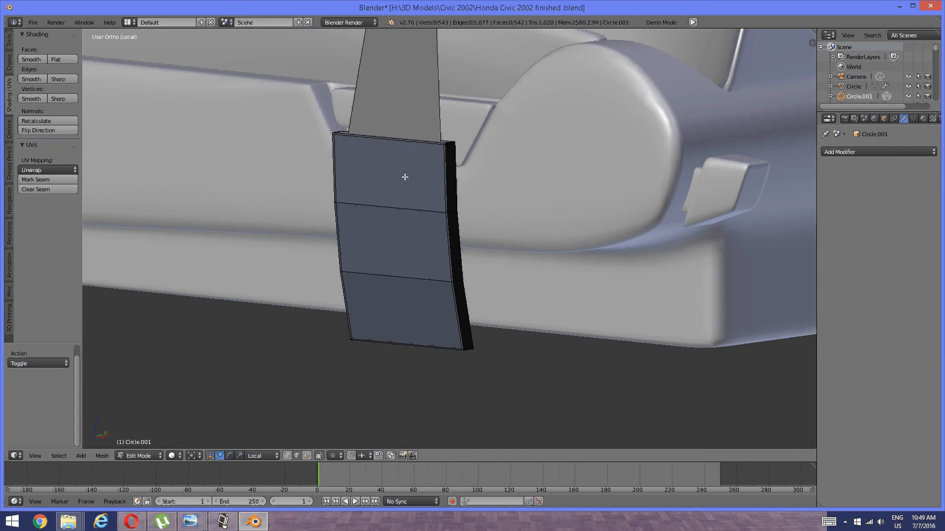
middle_click_drag(423, 91, 369, 225)
scroll(392, 179, "up", 2)
middle_click_drag(392, 179, 443, 249, "shift")
scroll(433, 241, "up", 1)
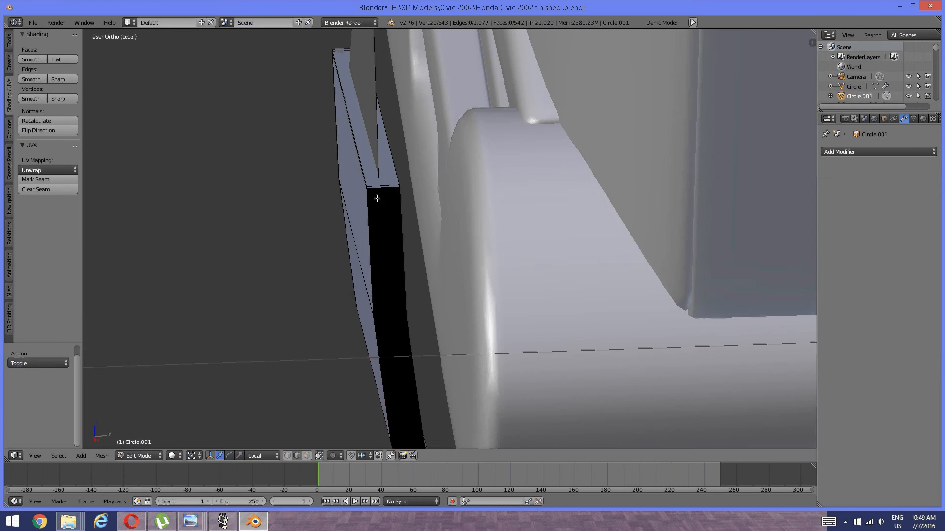
key("ctrl+r")
left_click(372, 197)
left_click(378, 191)
key("ctrl+r")
left_click(382, 190)
left_click(379, 194)
Examine the anchor block and the belt strap's fit beside the seat from the side and the front.
scroll(370, 203, "down", 2)
middle_click_drag(370, 203, 465, 236)
key("l")
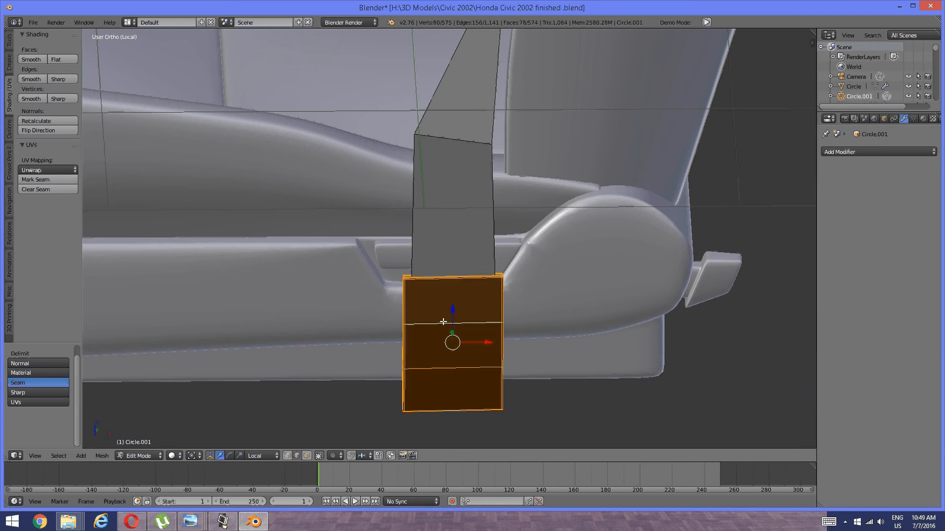
key("a")
scroll(435, 317, "down", 3)
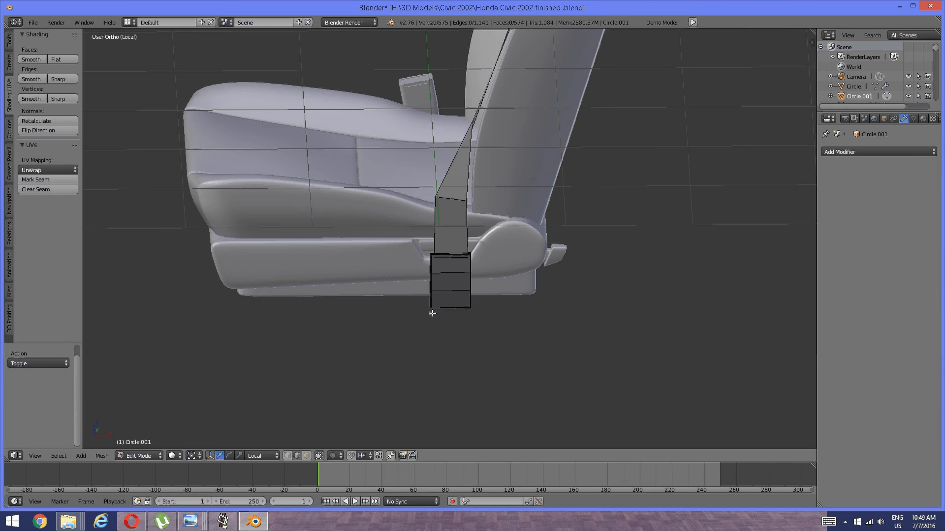
scroll(439, 314, "up", 3)
scroll(538, 256, "up", 2)
middle_click_drag(390, 272, 510, 288)
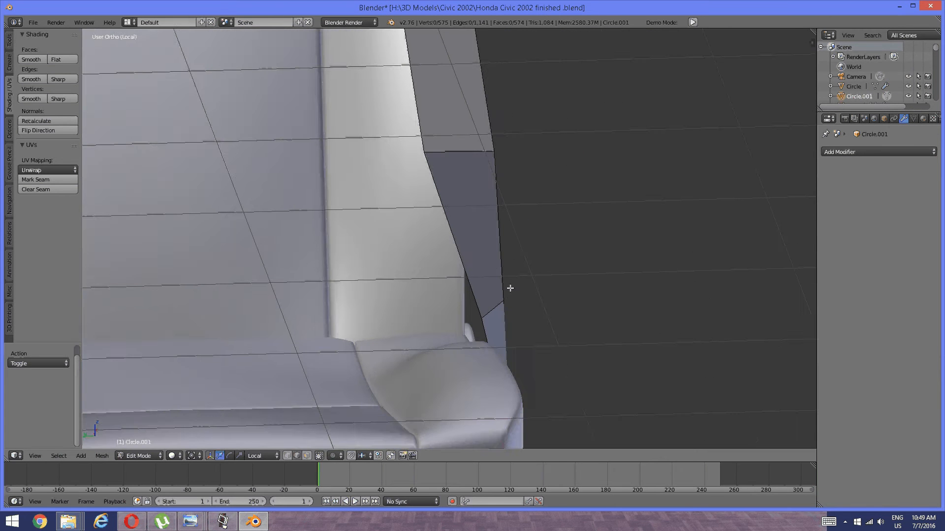
scroll(506, 278, "down", 5)
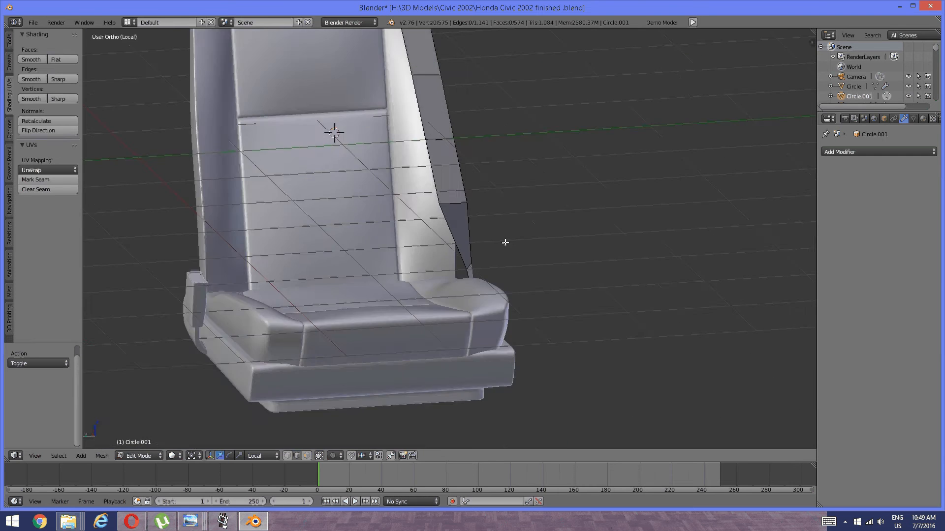
Select three consecutive inner side edges of the strap beside the backrest and move them outward to narrow the strap.
middle_click_drag(505, 242, 502, 200)
middle_click_drag(499, 157, 477, 285, "shift")
scroll(477, 286, "up", 4)
right_click(441, 207)
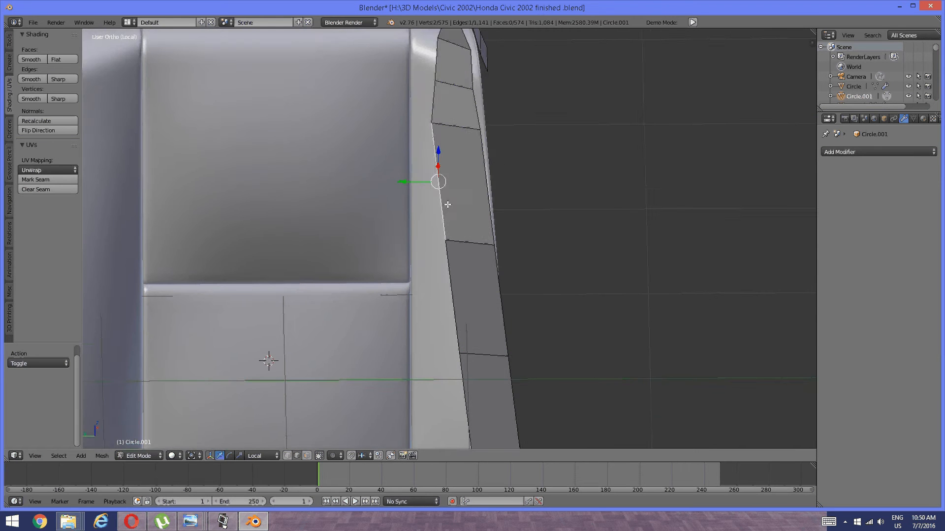
middle_click_drag(442, 246, 450, 208, "shift")
right_click(462, 268, "shift")
right_click(463, 323, "shift")
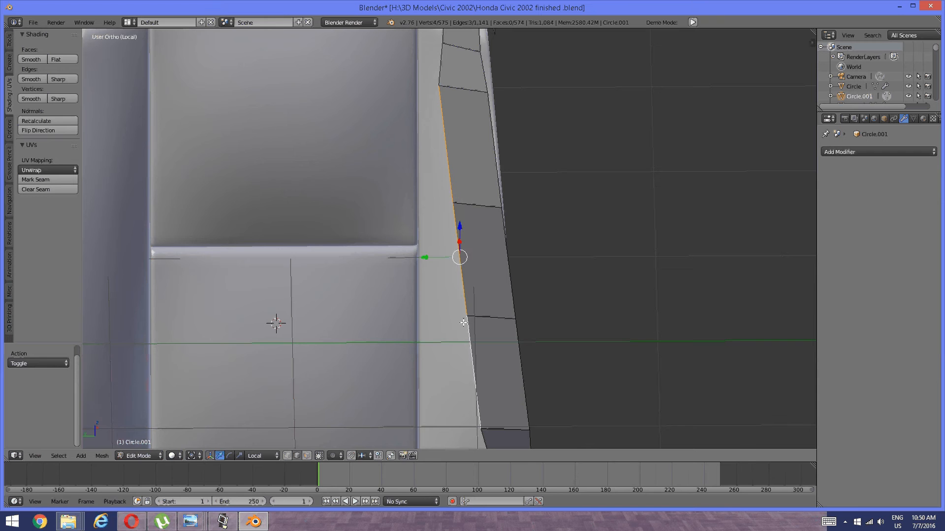
key("a")
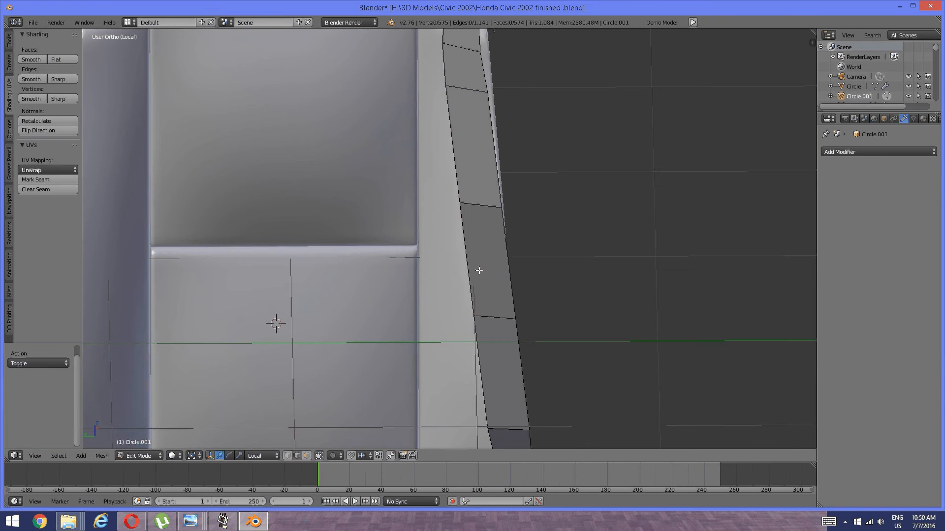
Move the outer side edge of the strap segment beside the upper backrest slightly inward along the Y axis.
middle_click_drag(480, 271, 474, 211)
right_click(476, 210)
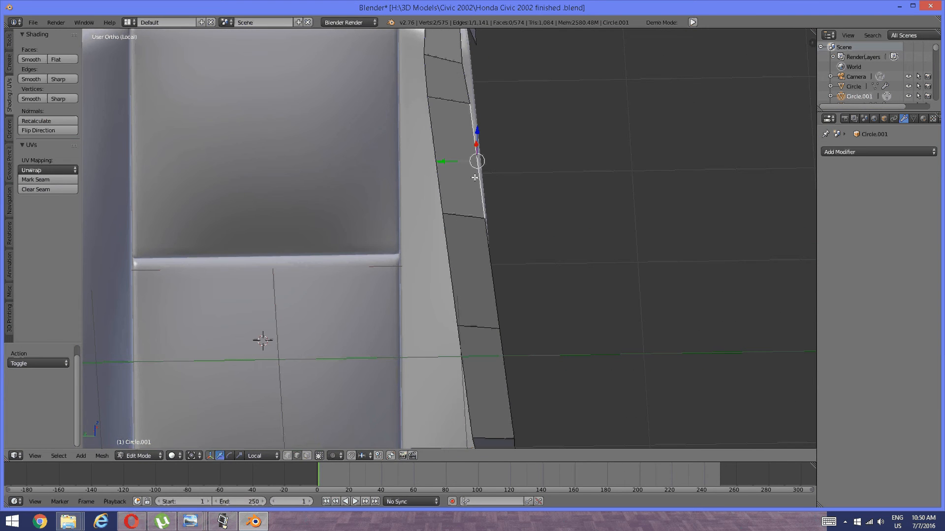
key("g")
key("y")
key("y")
left_click(441, 162)
key("a")
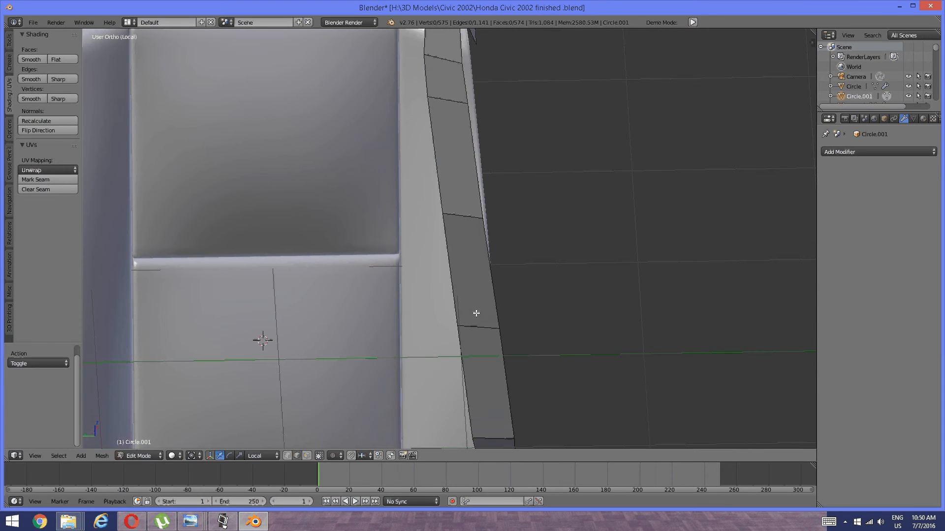
Switch to vertex selection and move the front corner vertex atop the strap's lowest segment slightly toward the backrest along the X axis.
middle_click_drag(524, 393, 510, 260, "shift")
scroll(510, 259, "down", 5)
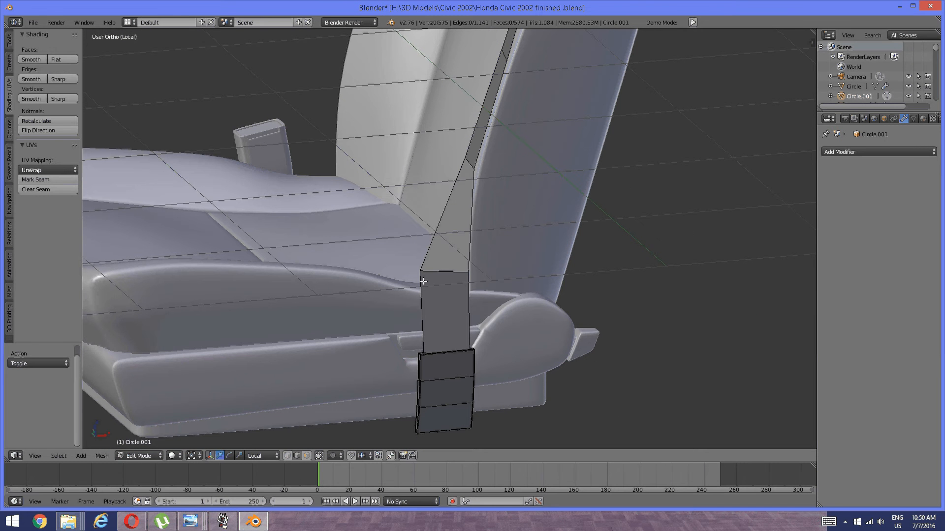
key("ctrl+Tab")
left_click(397, 259)
right_click(421, 271)
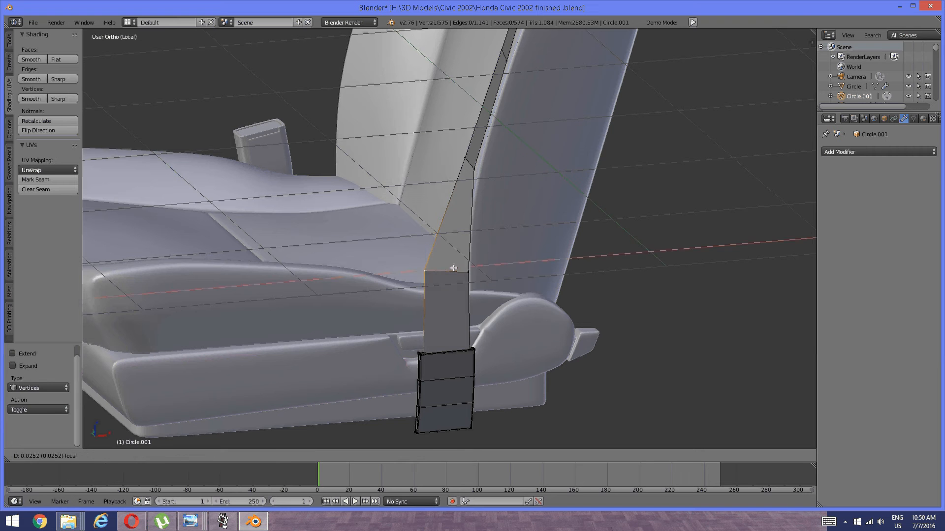
key("a")
Select the whole linked anchor block at the strap's lower end and hide it.
middle_click_drag(445, 268, 446, 355)
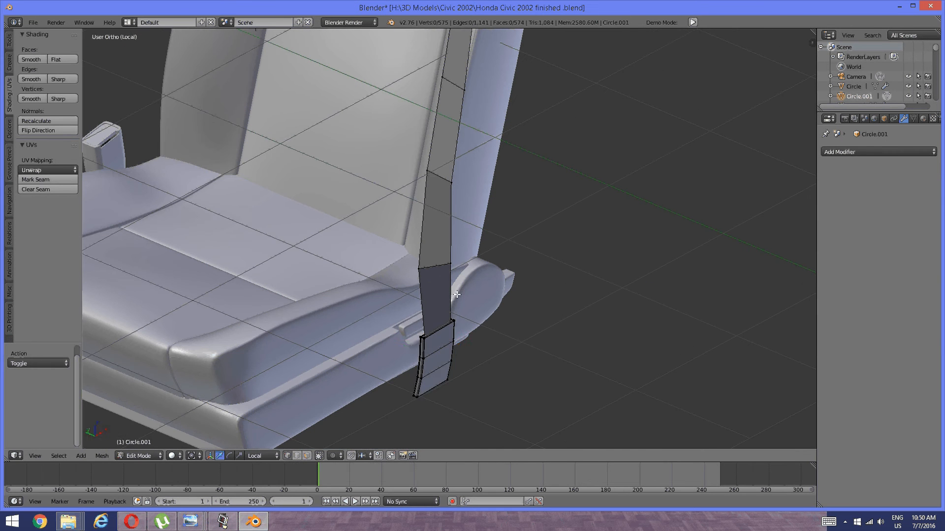
right_click(446, 356)
key("l")
key("h")
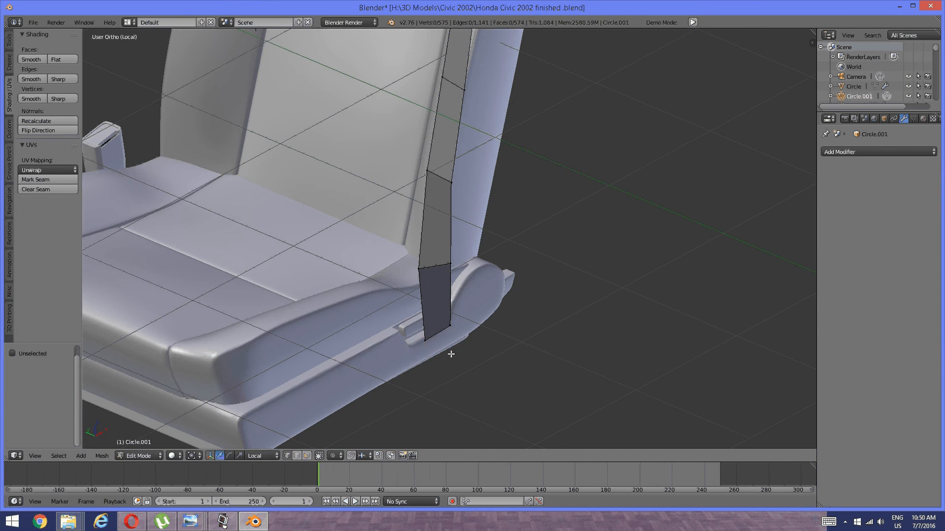
Add a crosswise loop cut to the strap's lowest segment and slide it close to the strap's bottom edge.
scroll(451, 354, "up", 7)
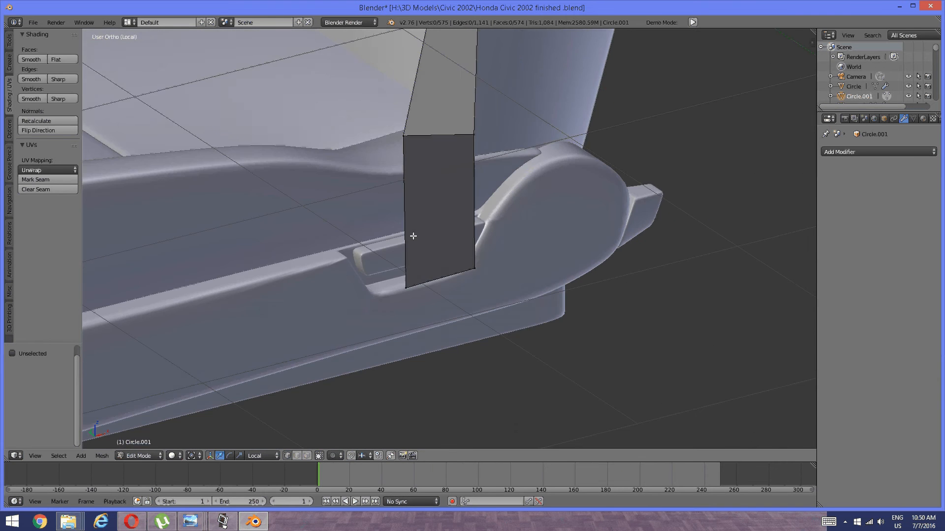
key("ctrl+r")
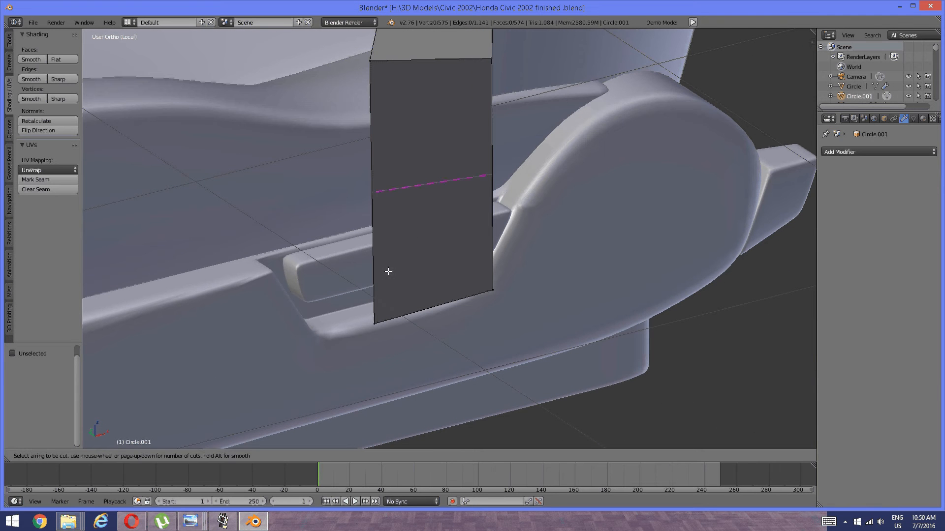
left_click(385, 268)
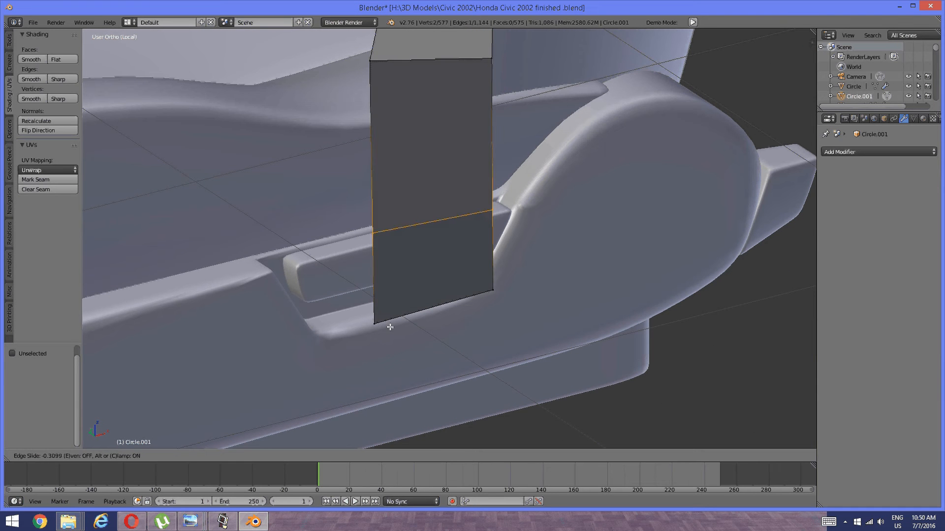
left_click(388, 400)
key("a")
middle_click_drag(410, 308, 401, 331, "shift")
Try to add lengthwise loop cuts close to both side edges of the strap.
key("ctrl+r")
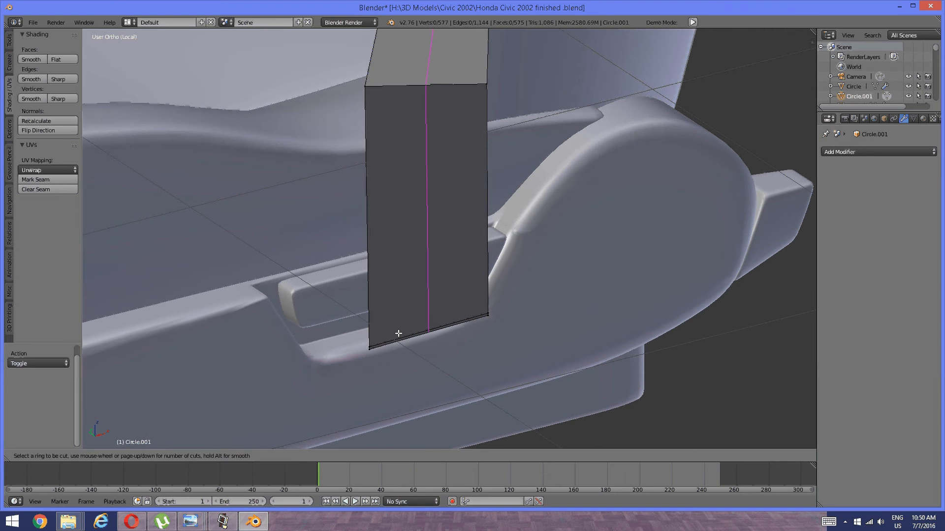
left_click(395, 332)
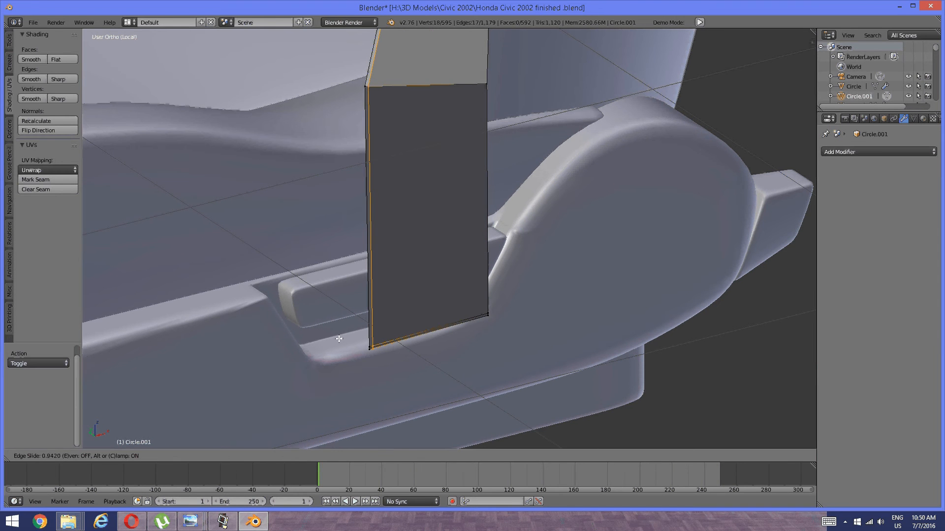
left_click(343, 339)
key("a")
key("ctrl+r")
left_click(428, 320)
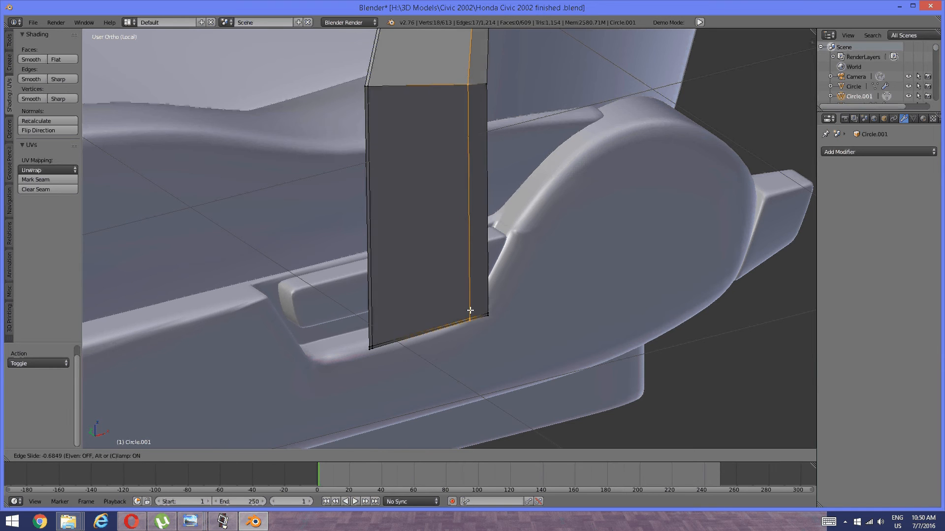
right_click(482, 309)
key("ctrl+z")
key("ctrl+z")
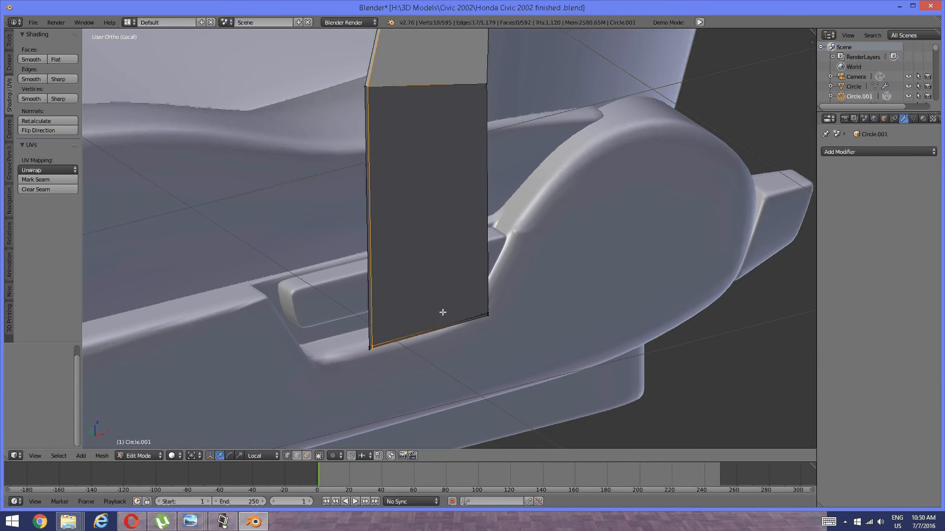
key("ctrl+z")
Add a crosswise loop cut to the last segment of the short rear strap and slide it close to the free end.
scroll(427, 212, "down", 5)
middle_click_drag(426, 205, 457, 204)
middle_click_drag(449, 156, 423, 341, "shift")
scroll(423, 341, "down", 3)
middle_click_drag(460, 129, 438, 275, "shift")
middle_click_drag(436, 186, 374, 189)
scroll(407, 250, "up", 4)
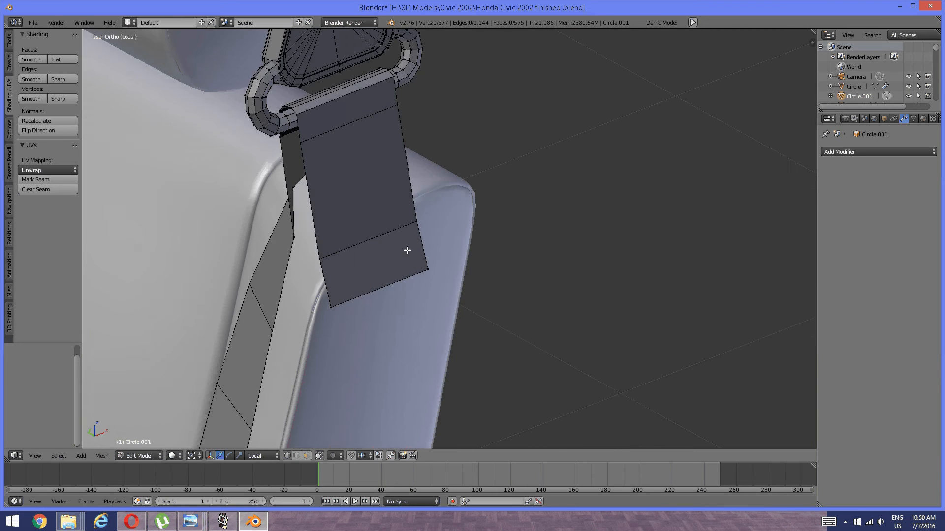
scroll(407, 251, "up", 2)
middle_click_drag(407, 251, 374, 262)
key("ctrl+r")
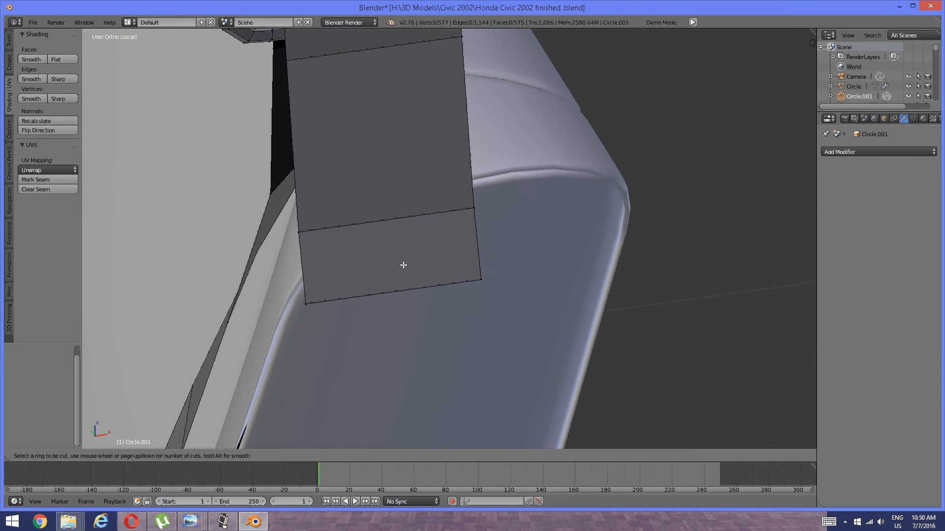
left_click(308, 281)
left_click(317, 310)
key("a")
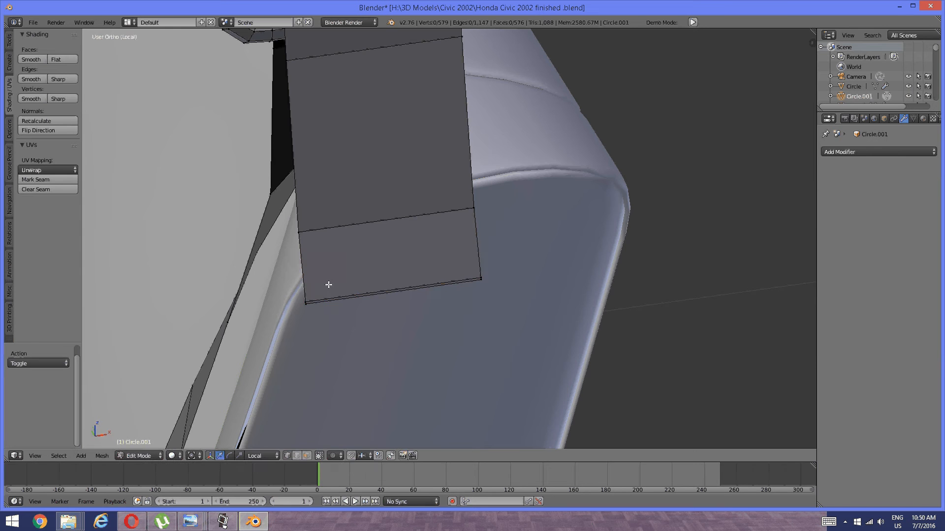
Add a centred loop cut across the strap band just below the buckle bar and move it about 0.003 along the Y axis.
scroll(321, 281, "down", 4)
scroll(320, 281, "down", 6)
middle_click_drag(347, 288, 371, 232)
scroll(400, 299, "up", 4)
scroll(389, 298, "up", 3)
scroll(393, 229, "up", 3)
key("ctrl+r")
left_click(369, 232)
right_click(369, 233)
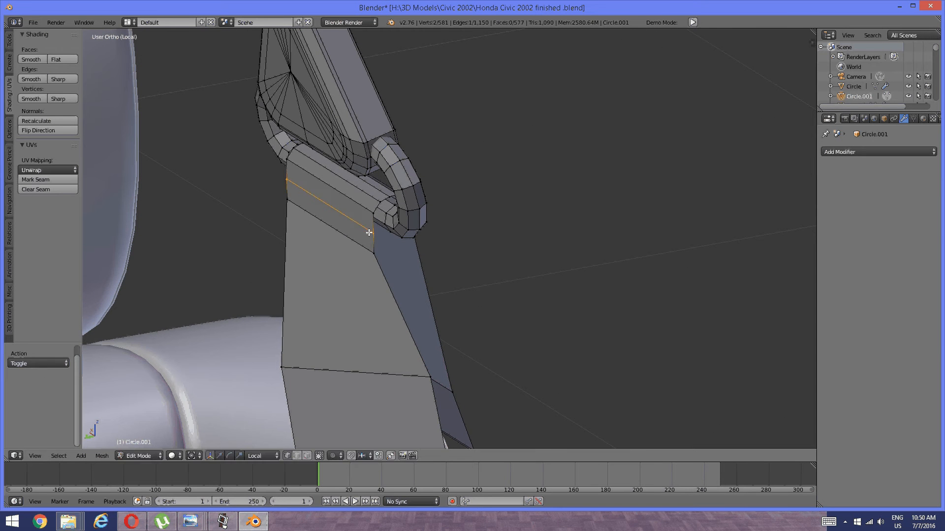
key("g")
key("y")
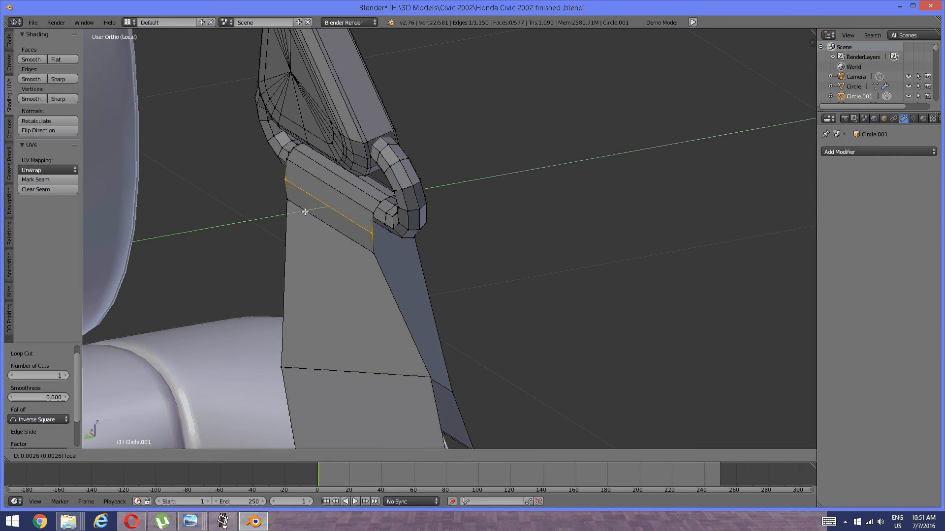
left_click(331, 231)
Select both end vertices of the crosswise edge at the base of the band below the buckle and move them along the Y axis.
right_click(298, 207)
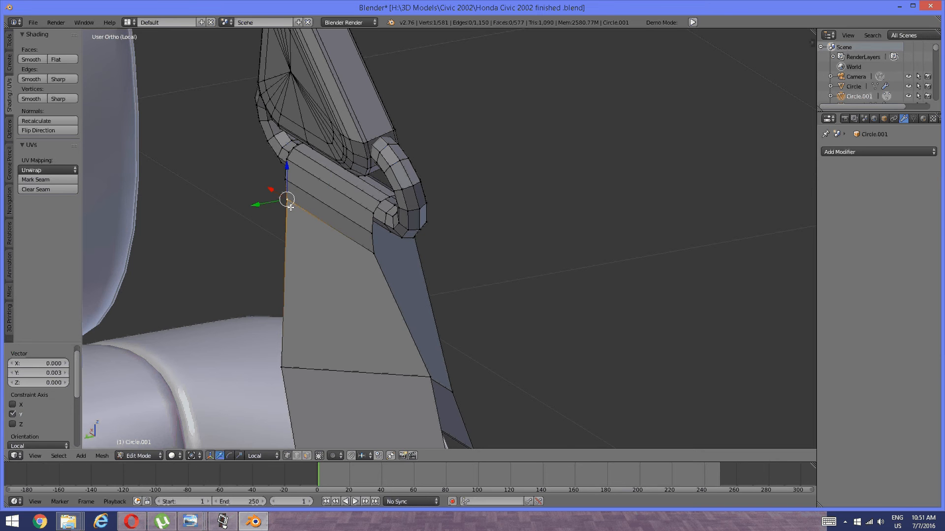
right_click(370, 252, "shift")
key("g")
key("y")
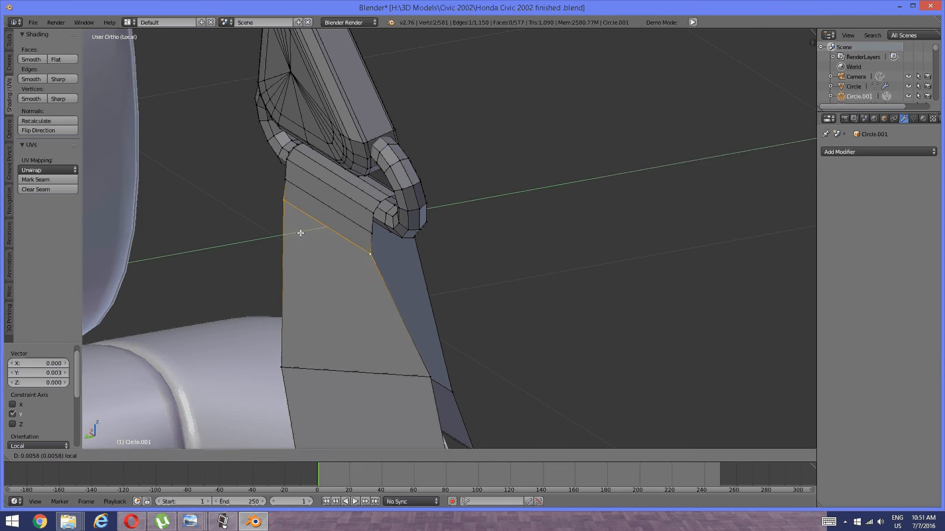
left_click(442, 210)
middle_click_drag(442, 211, 408, 210)
key("a")
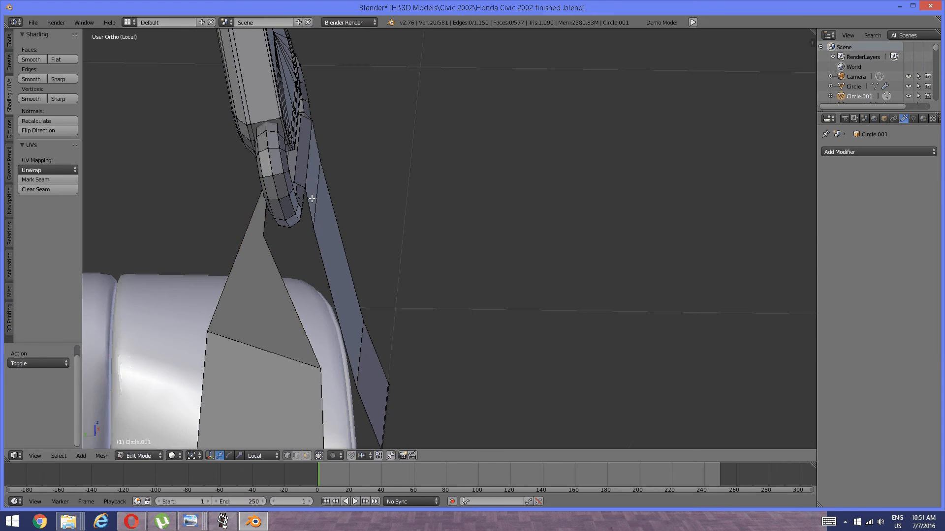
Add a Subdivision Surface modifier to the belt, set its view subdivisions to 2, and return to Object Mode.
scroll(313, 199, "down", 2)
middle_click_drag(329, 219, 415, 240)
scroll(329, 225, "down", 3)
scroll(367, 244, "down", 2)
scroll(438, 227, "down", 2)
scroll(444, 241, "up", 2)
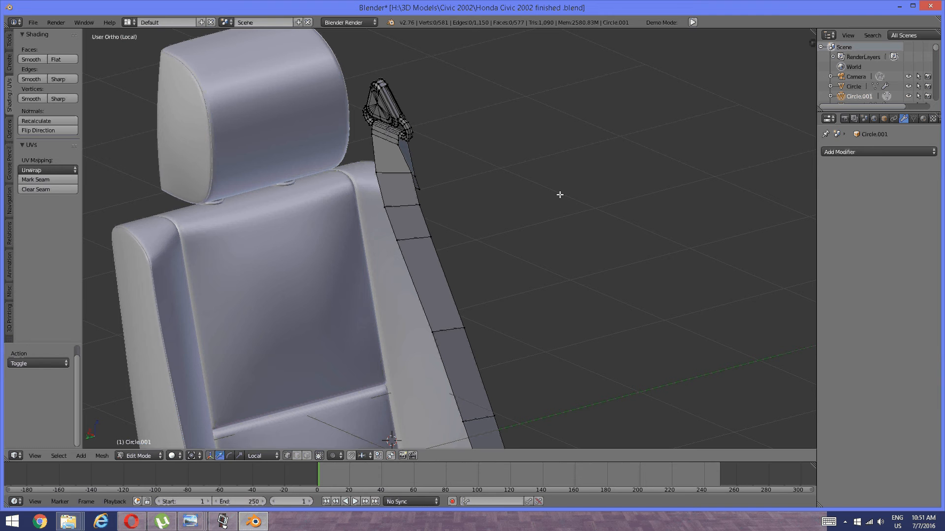
left_click(852, 152)
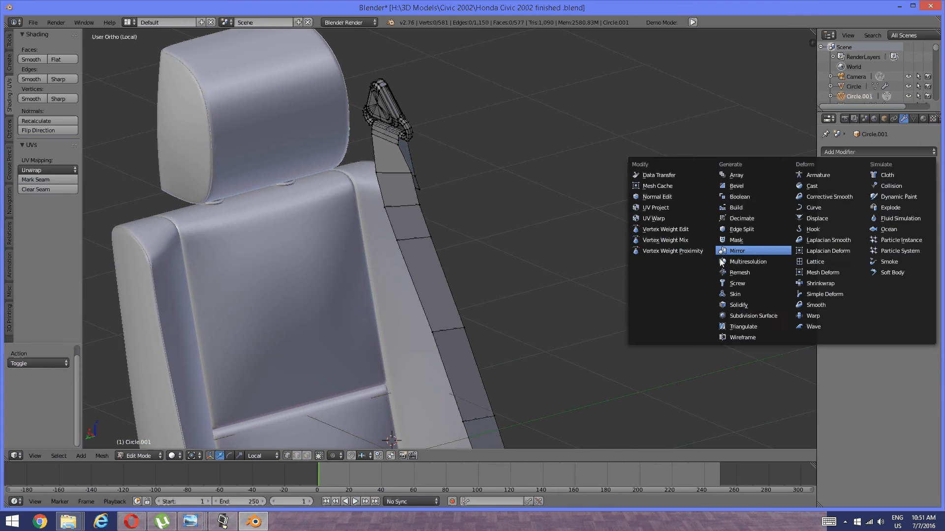
left_click(739, 315)
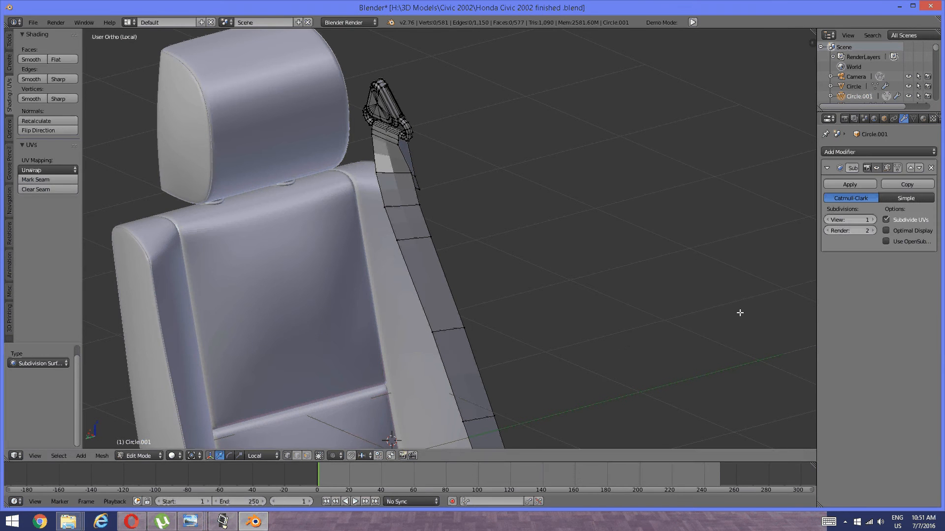
left_click(874, 218)
scroll(463, 248, "down", 1)
key("Tab")
left_click(378, 242)
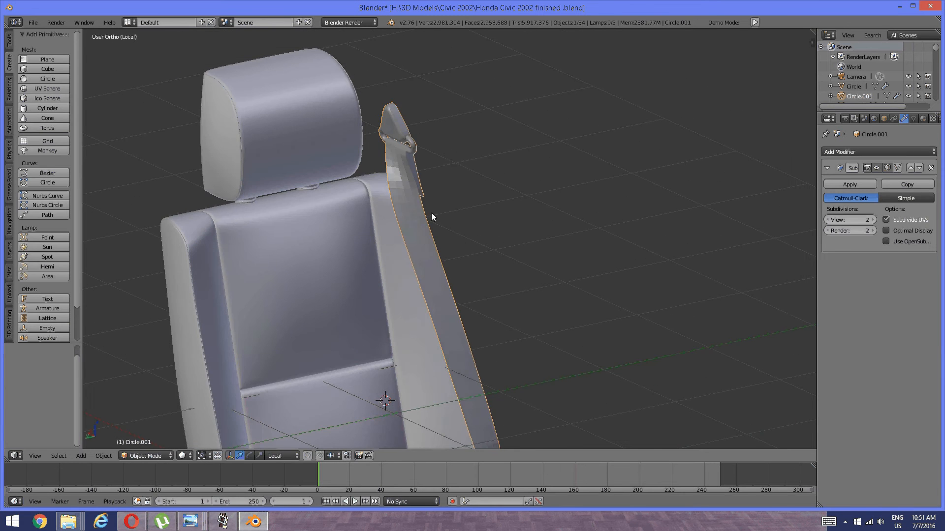
Apply smooth shading to the seat belt object and check its surface along the full length of the strap.
mouse_move(431, 212)
middle_mouse_down()
mouse_move(472, 229)
mouse_move(450, 190)
mouse_move(282, 176)
mouse_move(227, 183)
mouse_move(449, 212)
mouse_move(438, 209)
mouse_move(437, 221)
middle_mouse_up()
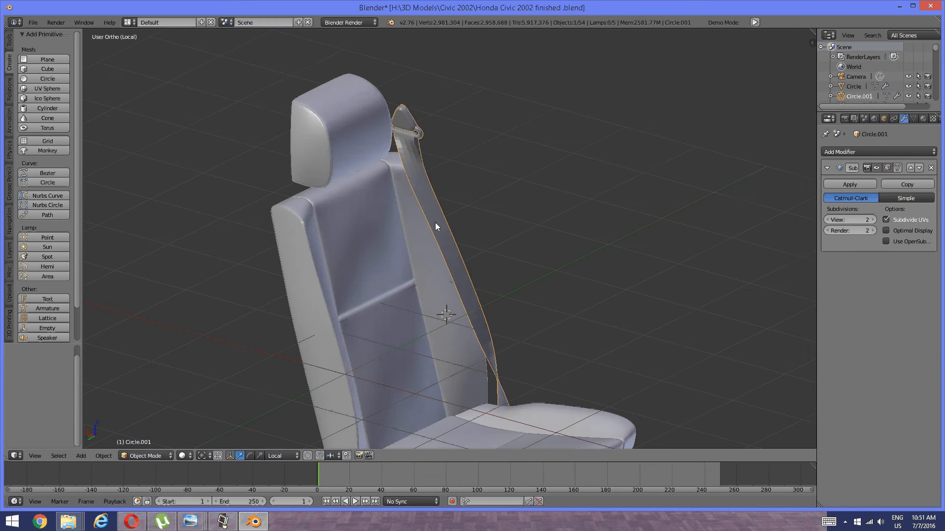
scroll(438, 223, "up", 3)
scroll(442, 226, "down", 3)
middle_click_drag(481, 275, 413, 309)
middle_click_drag(446, 354, 424, 311)
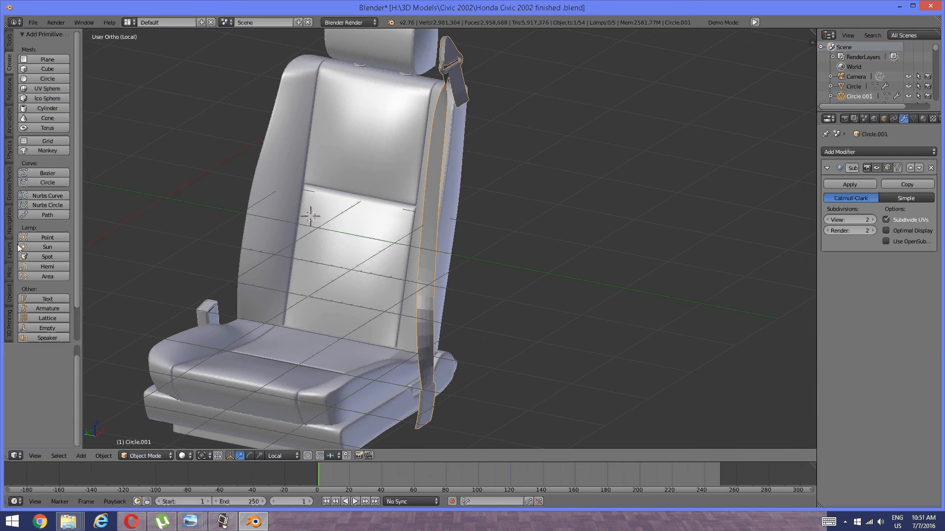
left_click(11, 39)
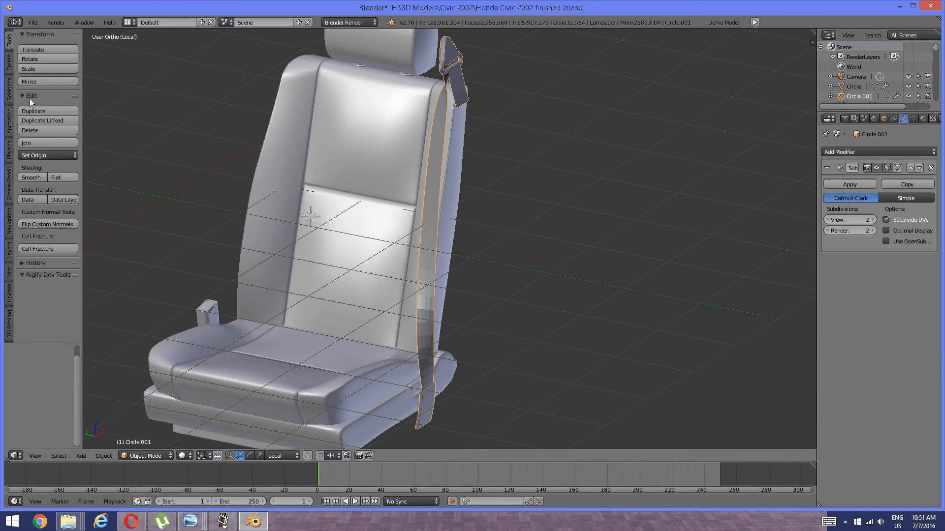
left_click(32, 177)
middle_click_drag(314, 169, 356, 164)
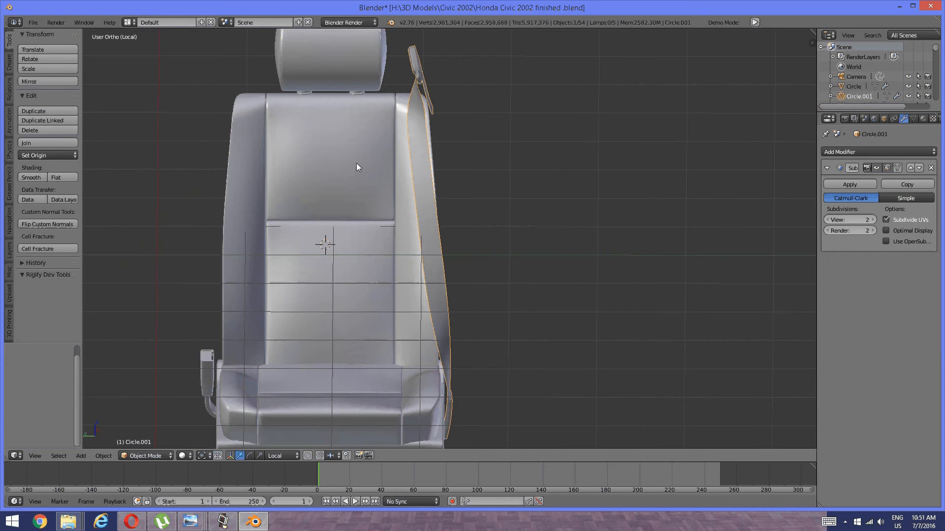
mouse_move(281, 172)
middle_mouse_down("shift")
mouse_move(279, 226)
mouse_move(365, 217)
mouse_move(304, 237)
middle_mouse_up("shift")
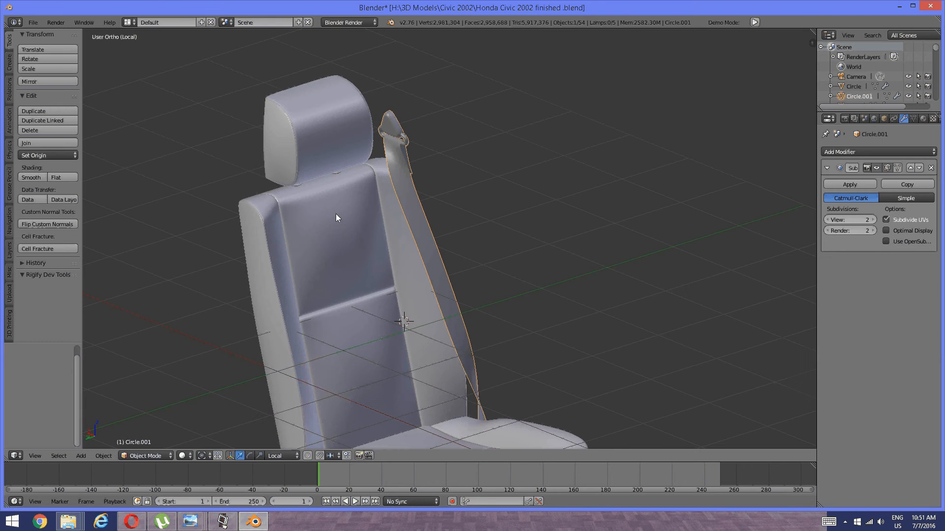
scroll(397, 333, "up", 4)
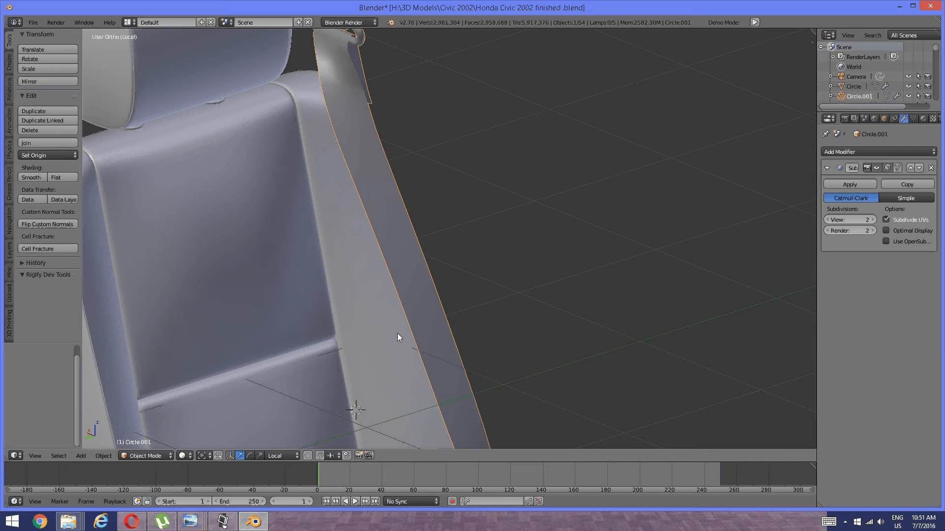
middle_click_drag(423, 240, 379, 254, "shift")
scroll(454, 379, "up", 2)
scroll(442, 275, "down", 1)
scroll(410, 285, "down", 4)
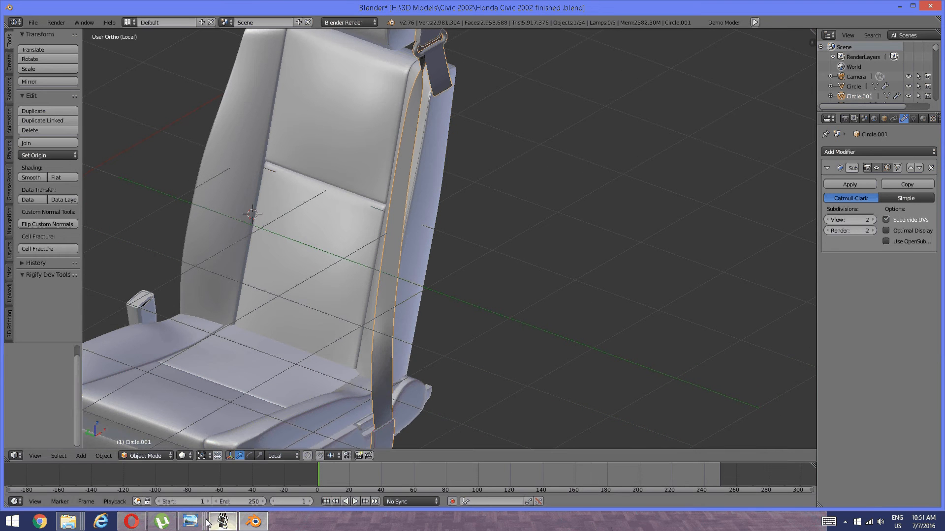
Switch to Windows Photo Viewer, examine the belt buckle in the 2005 Honda Civic coupe front seats photo, and return to Blender.
mouse_move(192, 522)
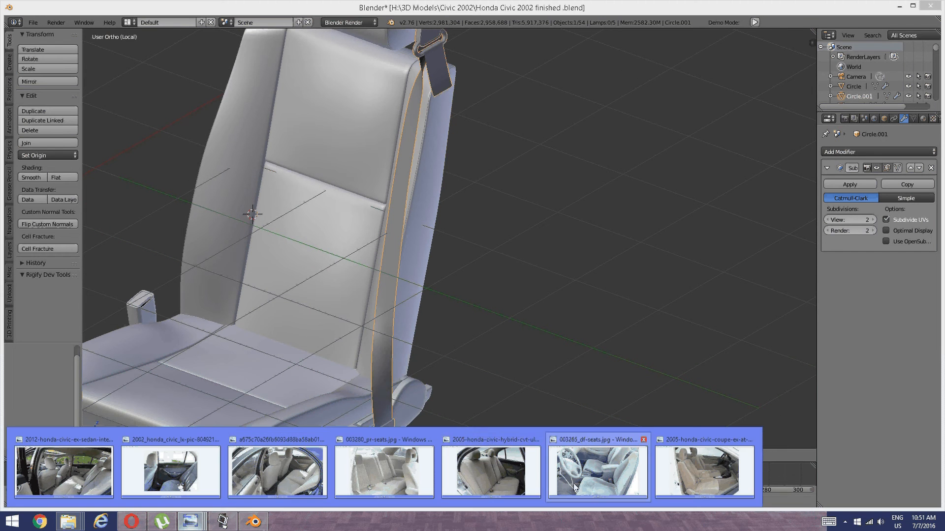
left_click(689, 477)
scroll(576, 317, "up", 3)
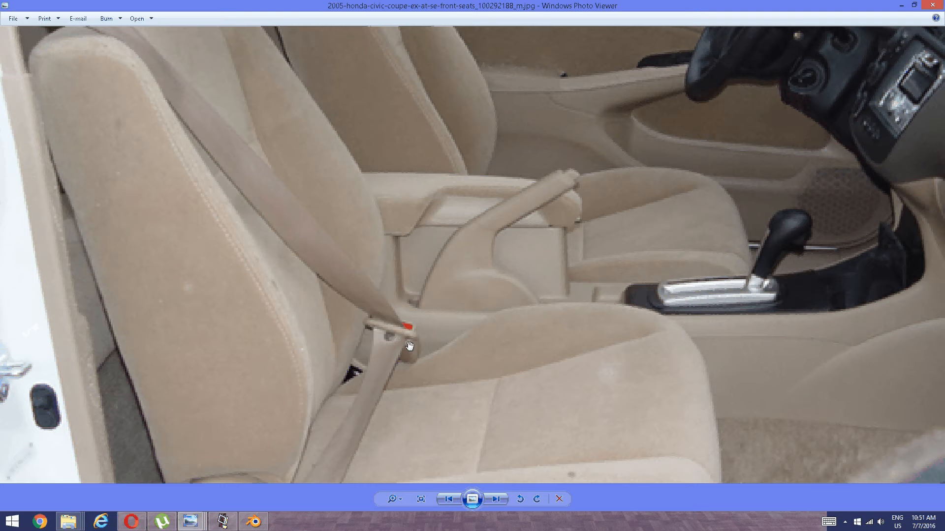
left_click(235, 520)
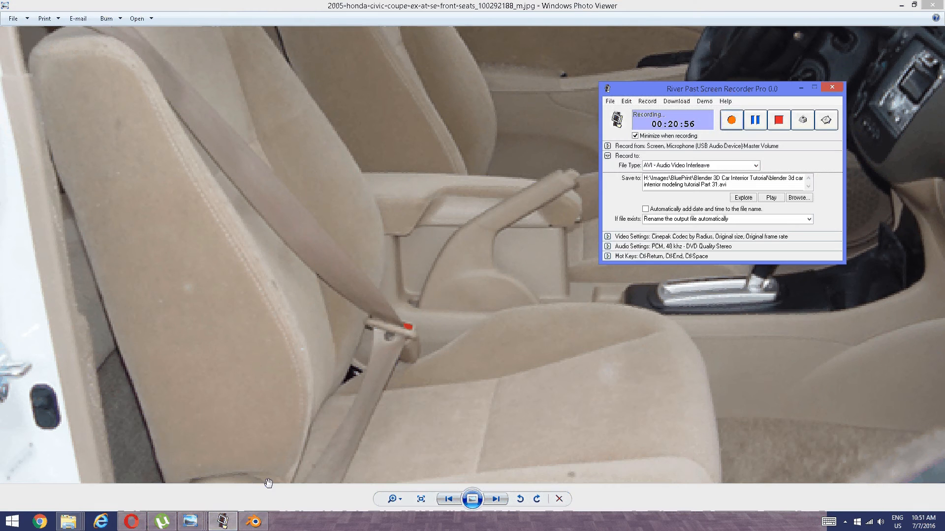
left_click(254, 522)
Switch to the top view and add a cube mesh at the 3D cursor beside the seat.
scroll(411, 383, "up", 8)
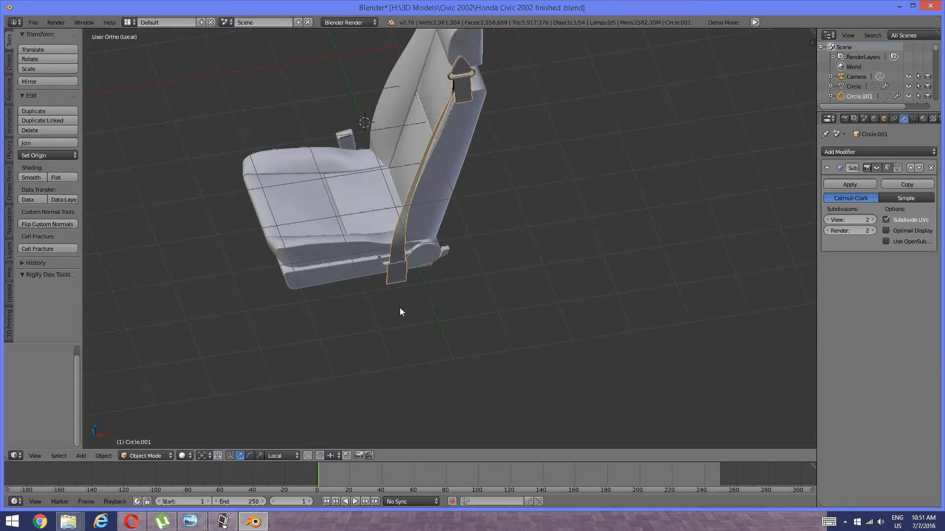
key("KP_7")
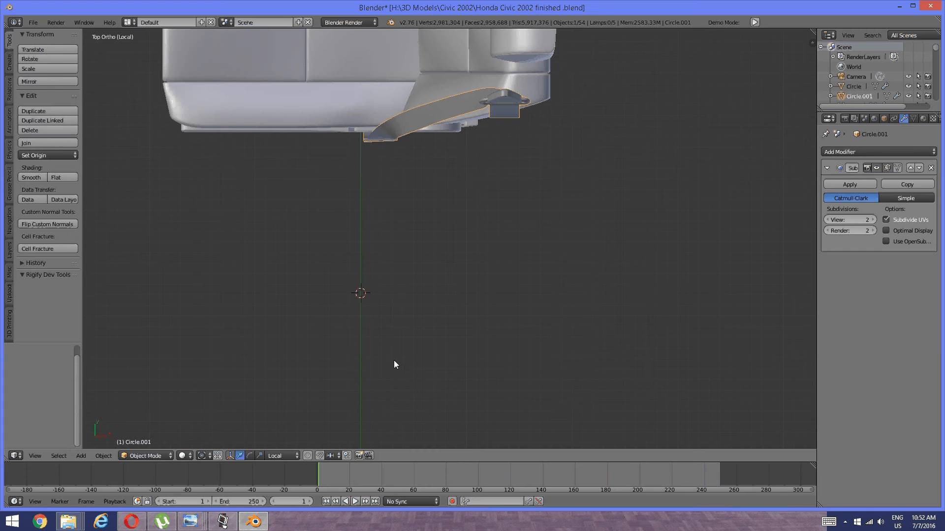
left_click(222, 521)
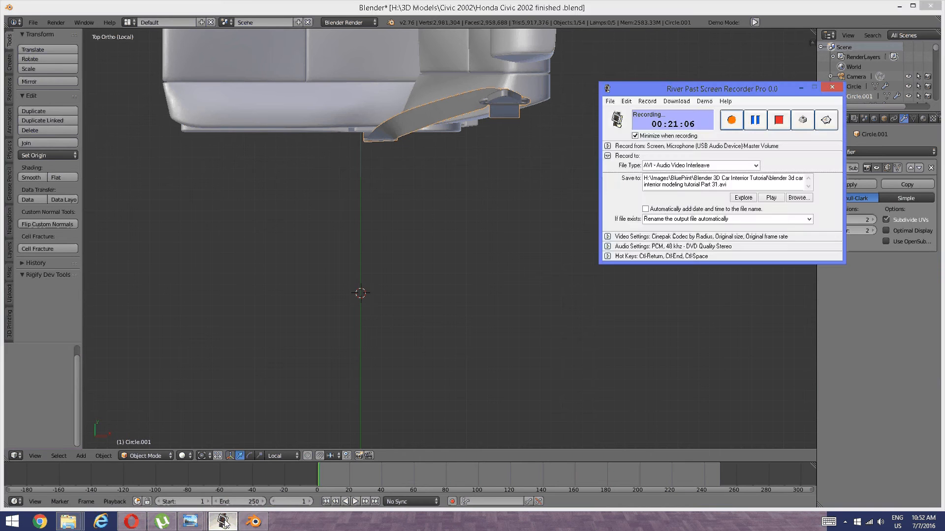
left_click(223, 522)
key("space")
mouse_move(350, 309)
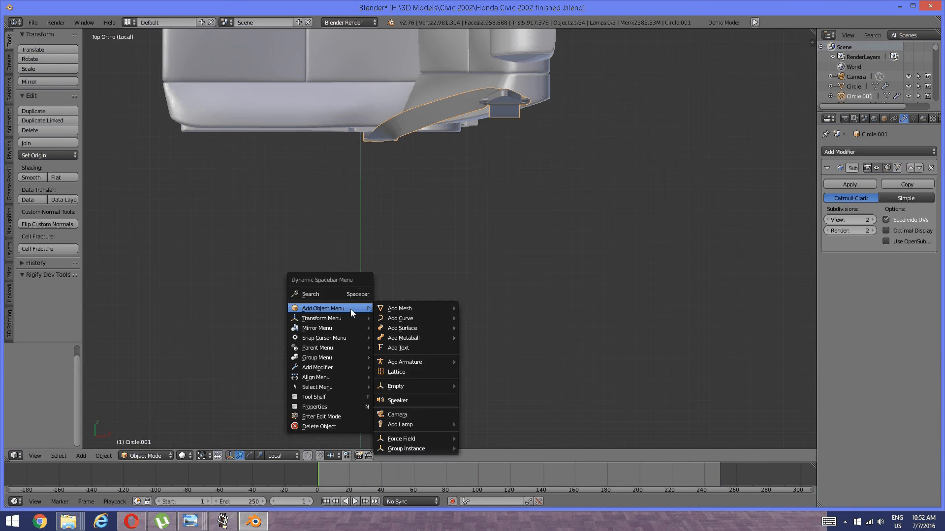
mouse_move(399, 308)
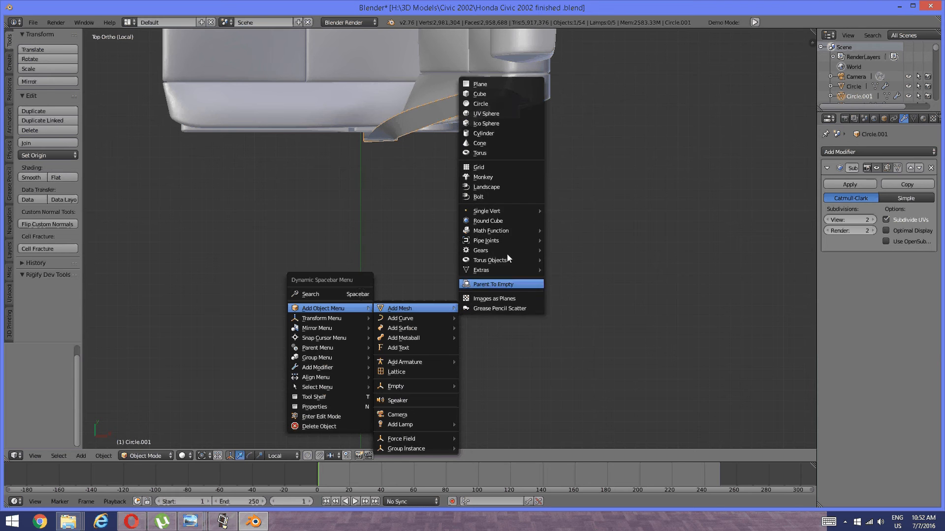
left_click(491, 93)
scroll(467, 213, "down", 2)
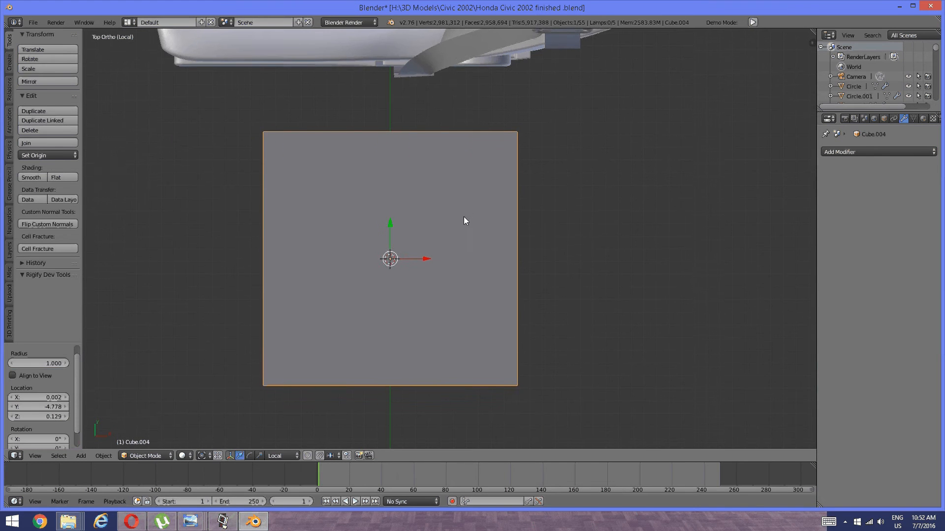
Flatten the cube by scaling it to 0.167 along Z and stretch it wider along the X axis.
middle_click_drag(539, 235, 649, 278)
key("s")
key("z")
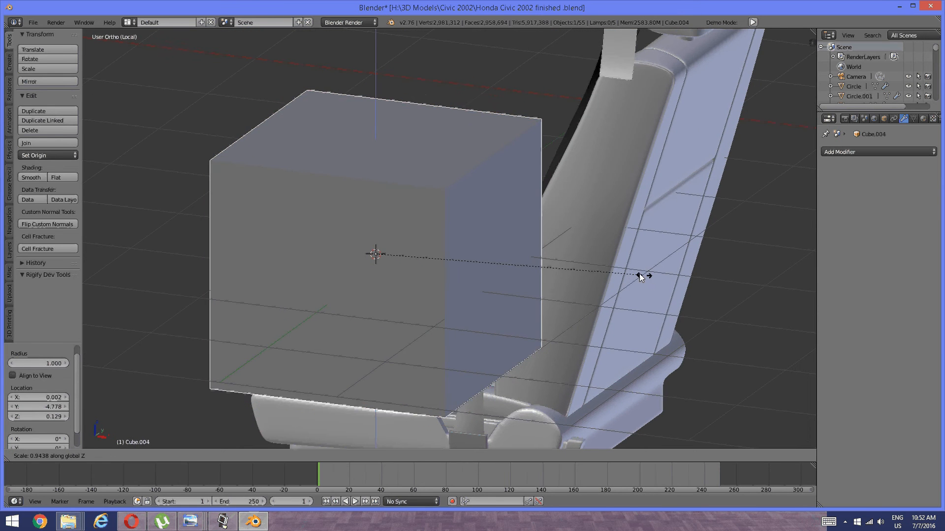
left_click(439, 258)
middle_click_drag(422, 262, 458, 288)
key("KP_7")
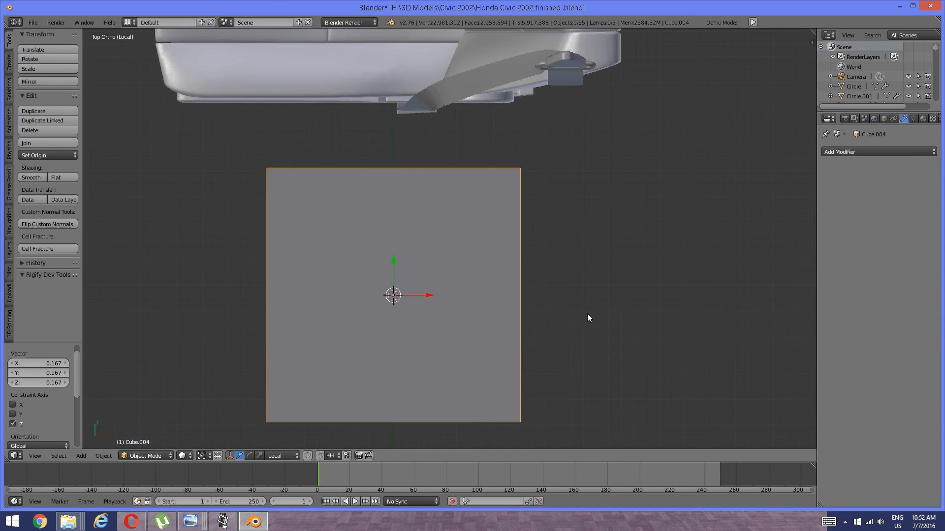
key("s")
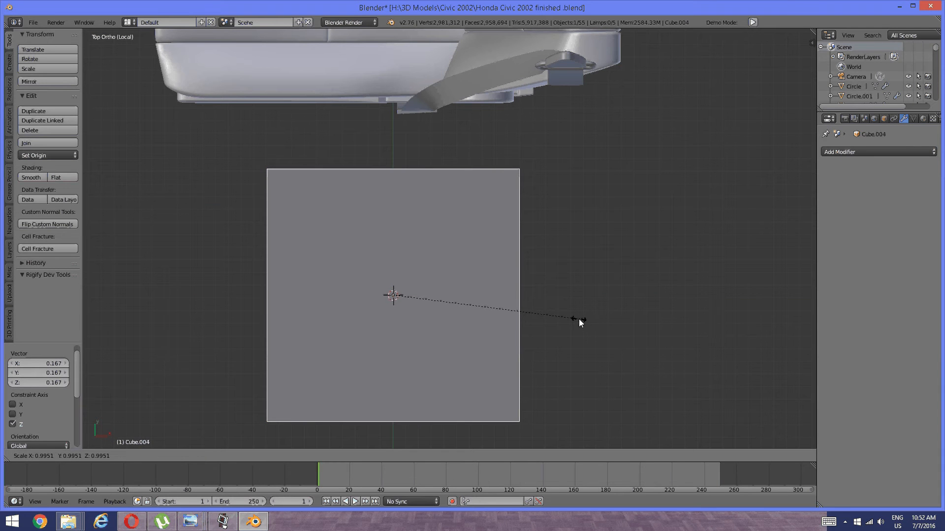
key("x")
left_click(677, 323)
Enter Edit Mode on the flattened block and add one centred loop cut across its width.
middle_click_drag(473, 340, 464, 297)
key("Tab")
left_click(521, 285)
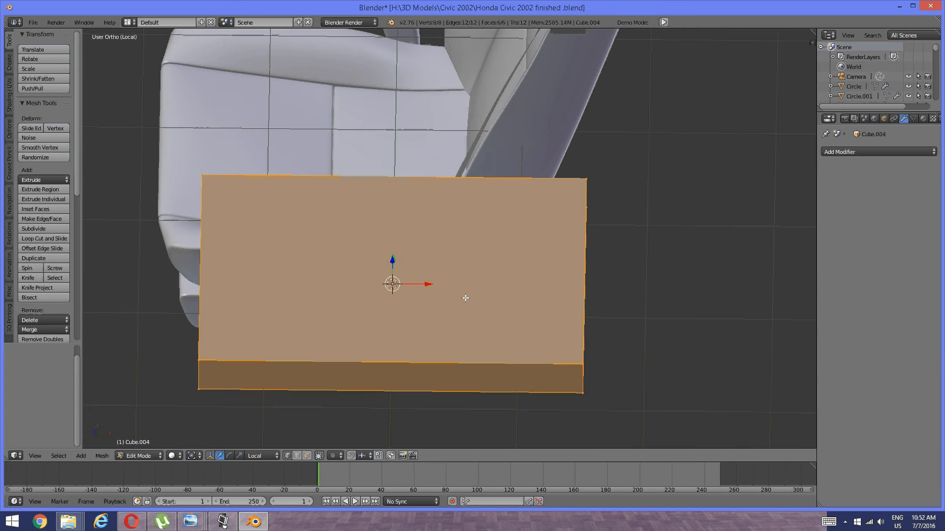
key("a")
middle_click_drag(406, 293, 388, 300)
key("ctrl+r")
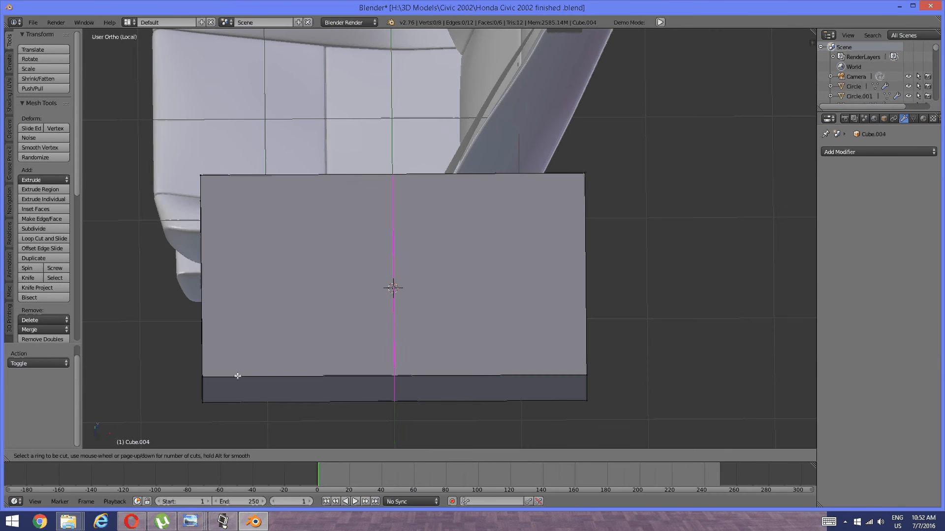
left_click(232, 374)
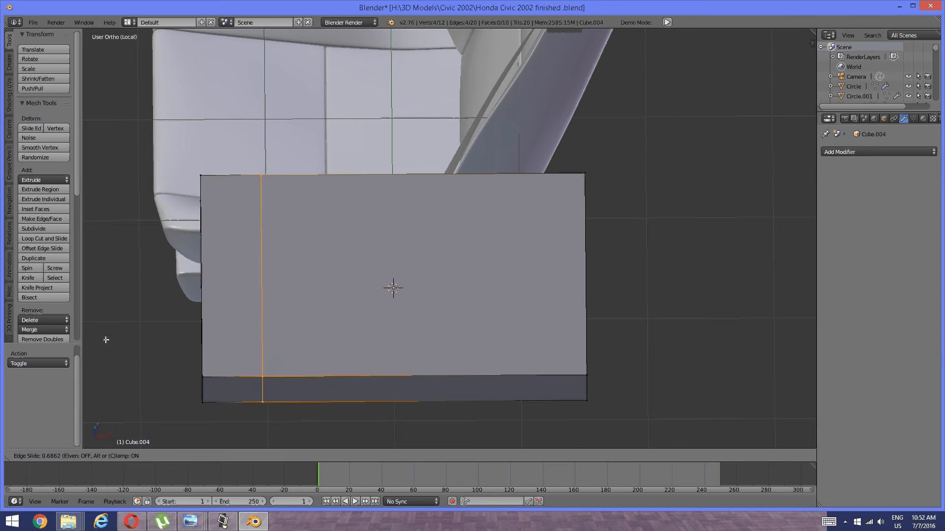
right_click(228, 325)
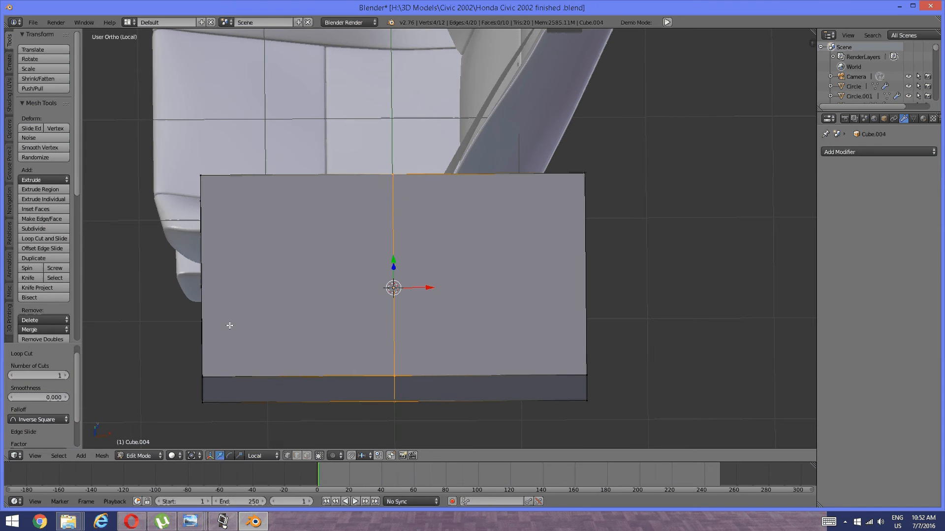
Bevel the central edge loop so it splits into two loops near the block's short ends.
key("a")
right_click(396, 326, "alt")
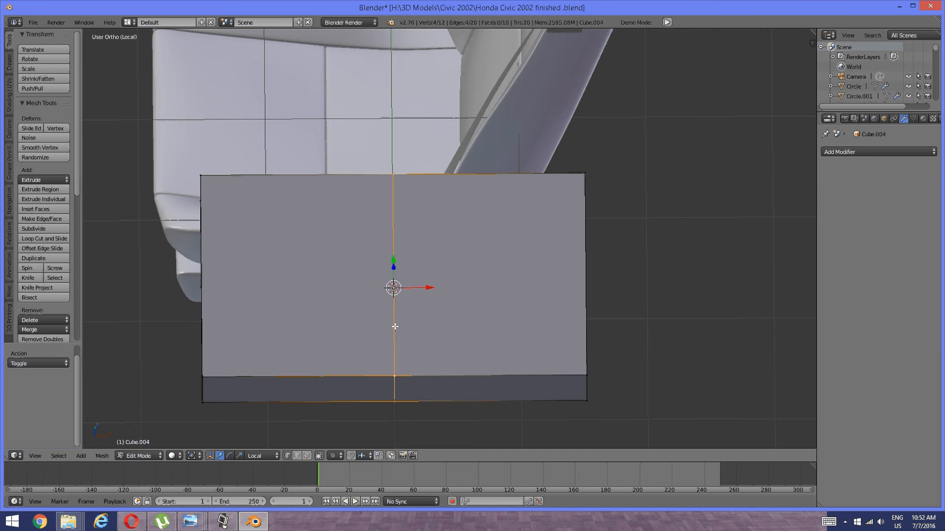
key("w")
left_click(366, 386)
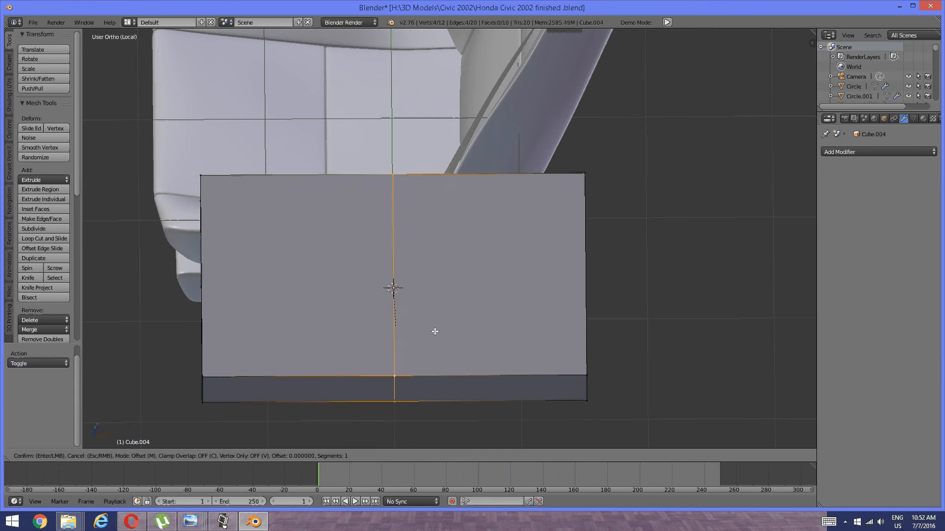
left_click(511, 347)
key("a")
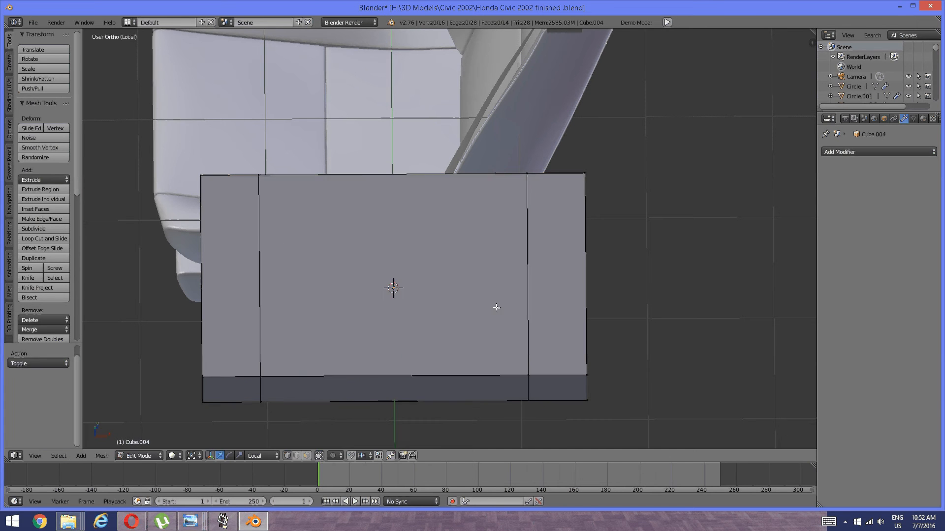
Add a centred lengthwise loop cut to the block and bevel it into two loops with an offset of about 0.535.
key("ctrl+r")
left_click(523, 276)
left_click(517, 278)
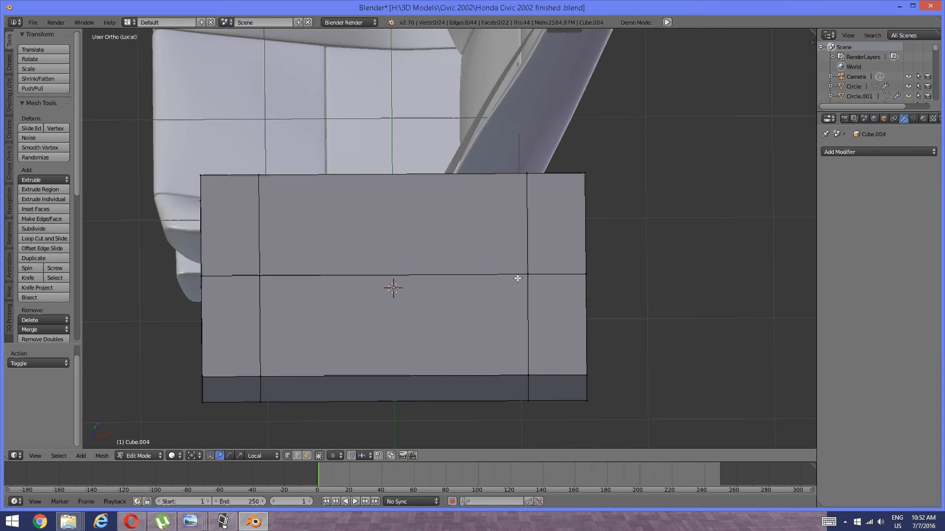
right_click(447, 276, "alt")
key("ctrl+e")
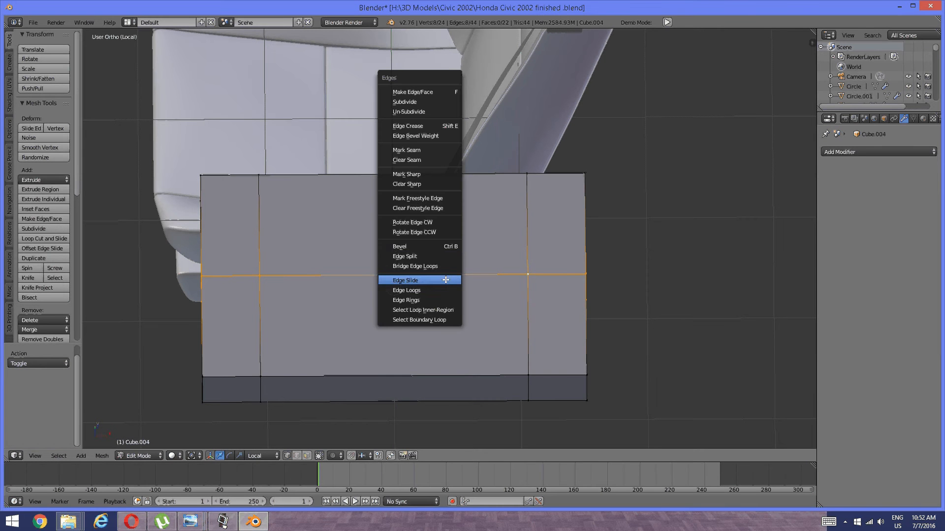
left_click(425, 247)
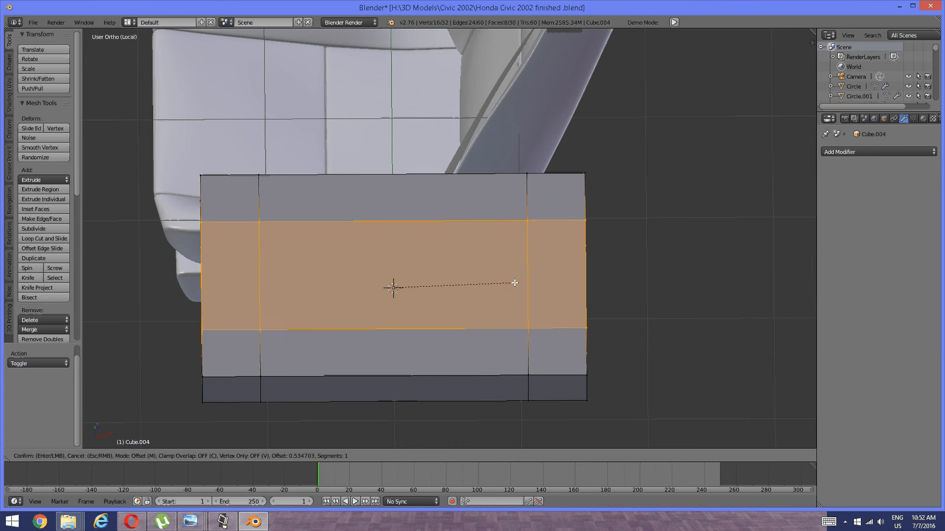
left_click(514, 283)
Select the central faces on the block's upper and lower sides and bridge them with LoopTools to cut a rectangular opening.
middle_click_drag(491, 280, 376, 209)
key("a")
key("ctrl+Tab")
left_click(358, 340)
right_click(371, 297)
right_click(371, 261, "shift")
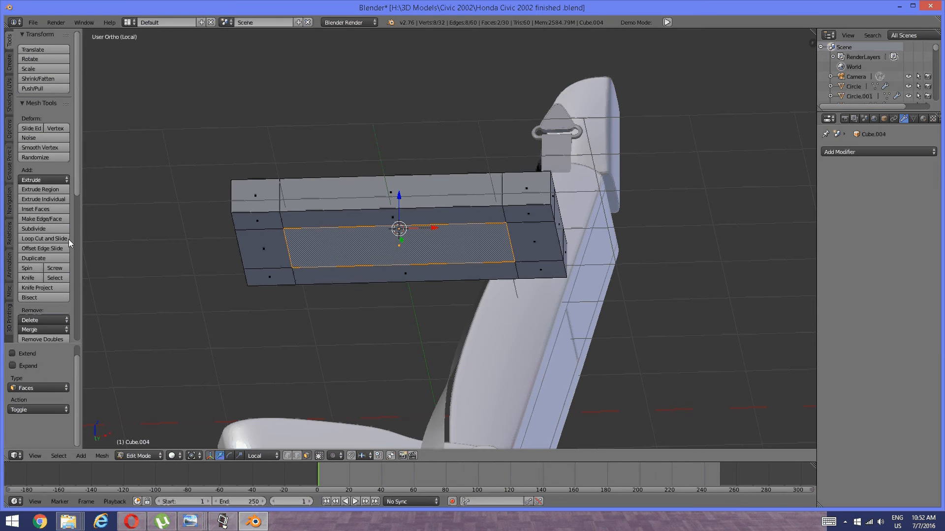
scroll(33, 285, "down", 10)
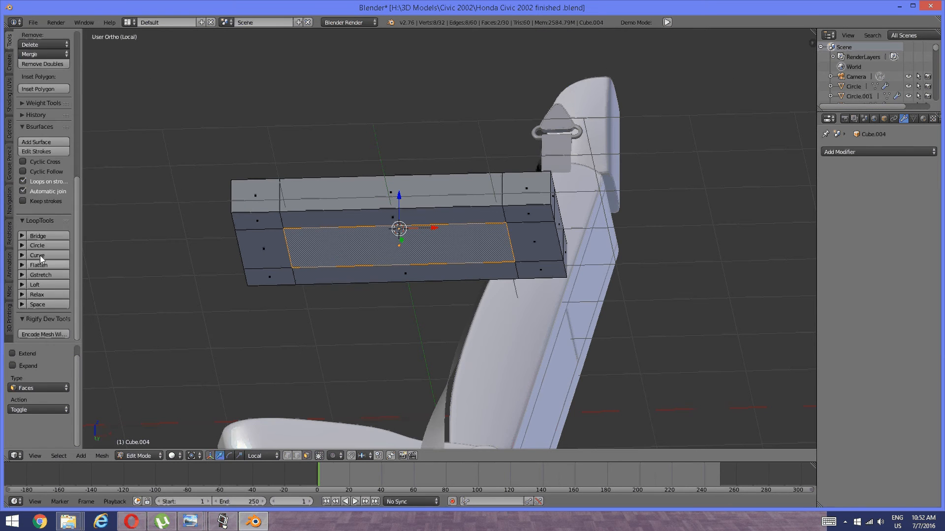
left_click(45, 236)
middle_click_drag(301, 231, 271, 227)
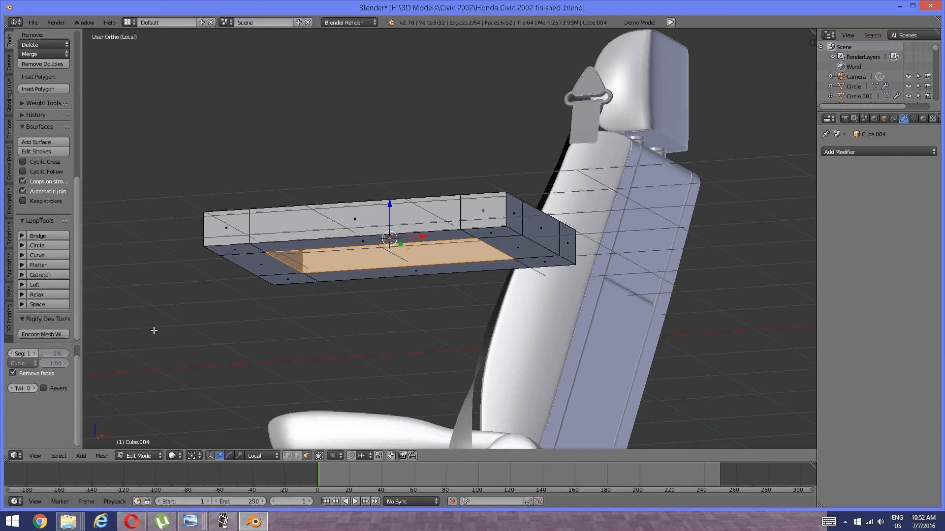
Add a horizontal loop cut around the outer side of the rectangular frame and slide it close to the upper edge.
middle_click_drag(154, 331, 217, 379)
scroll(311, 331, "up", 2)
key("a")
middle_click_drag(311, 331, 433, 363)
key("ctrl+r")
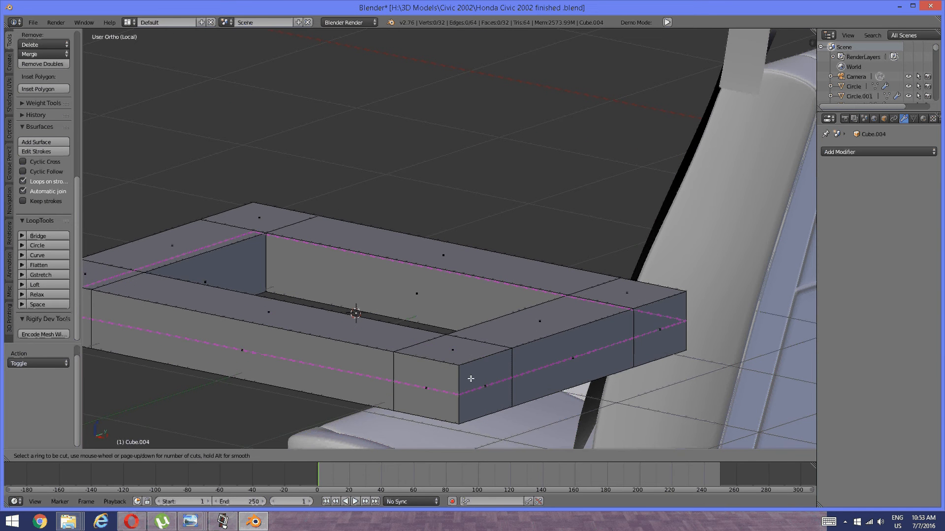
left_click(468, 375)
left_click(468, 359)
key("a")
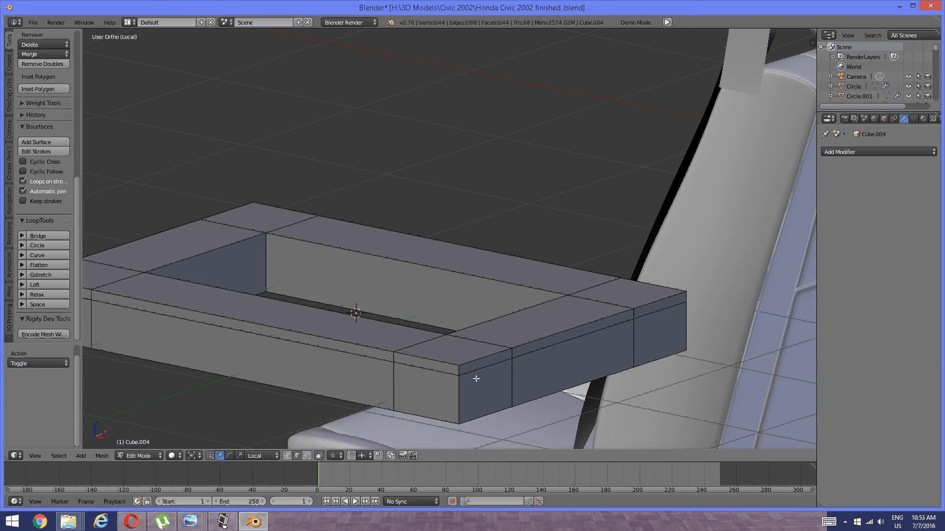
Add a horizontal loop cut around the outer side of the rectangular frame and slide it close to the lower edge.
key("ctrl+e")
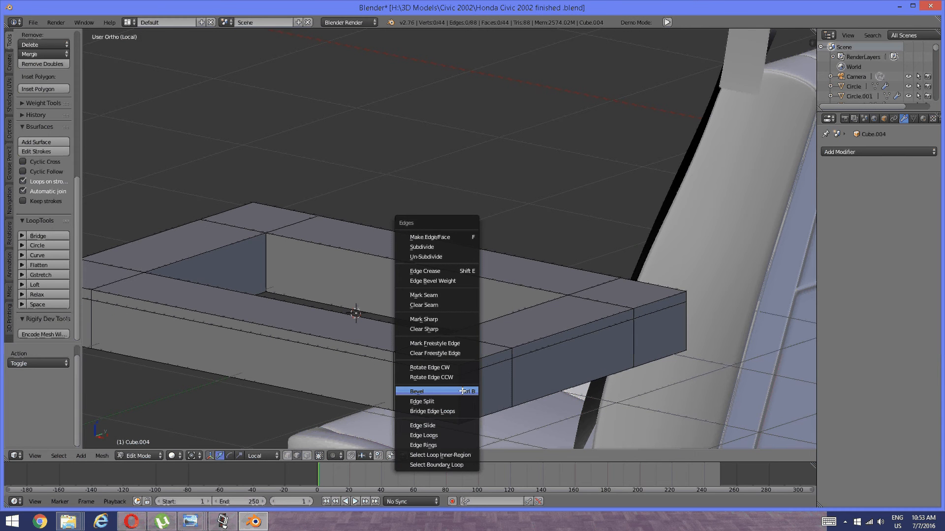
key("Escape")
key("ctrl+r")
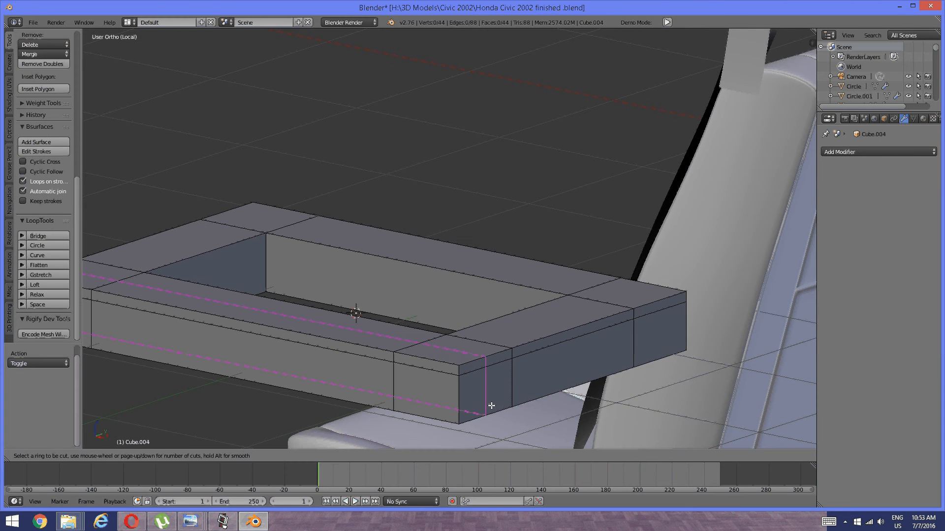
left_click(462, 400)
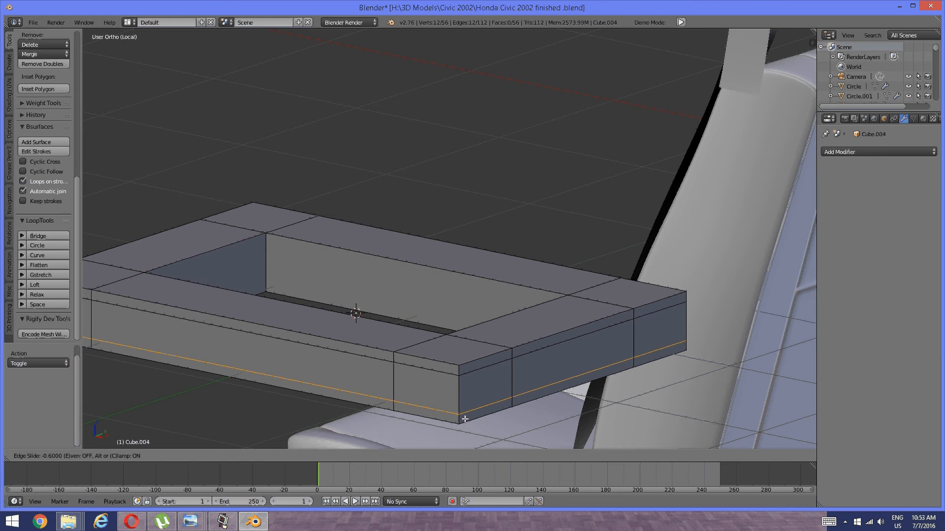
left_click(464, 416)
key("a")
middle_click_drag(432, 400, 250, 304)
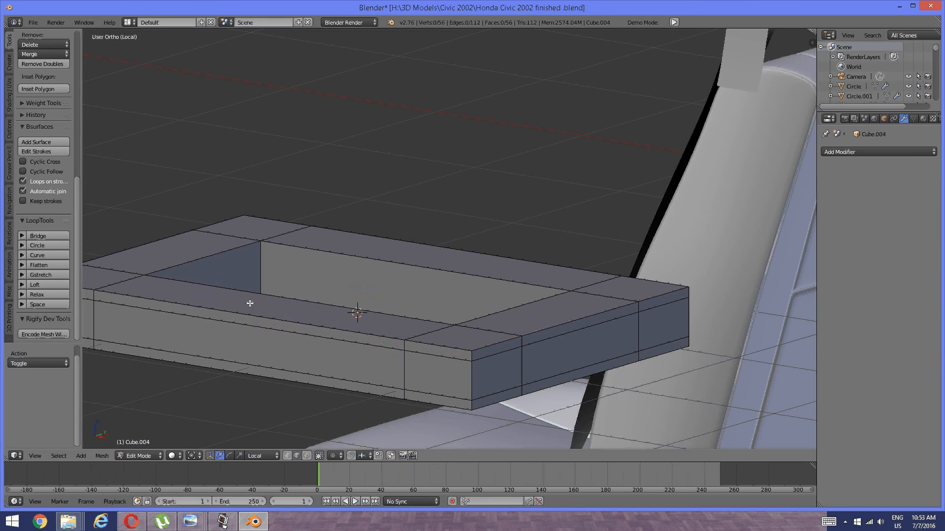
Add two horizontal loop cuts around the inner walls of the opening, one close to the upper edge and one close to the lower.
key("ctrl+r")
left_click(247, 268)
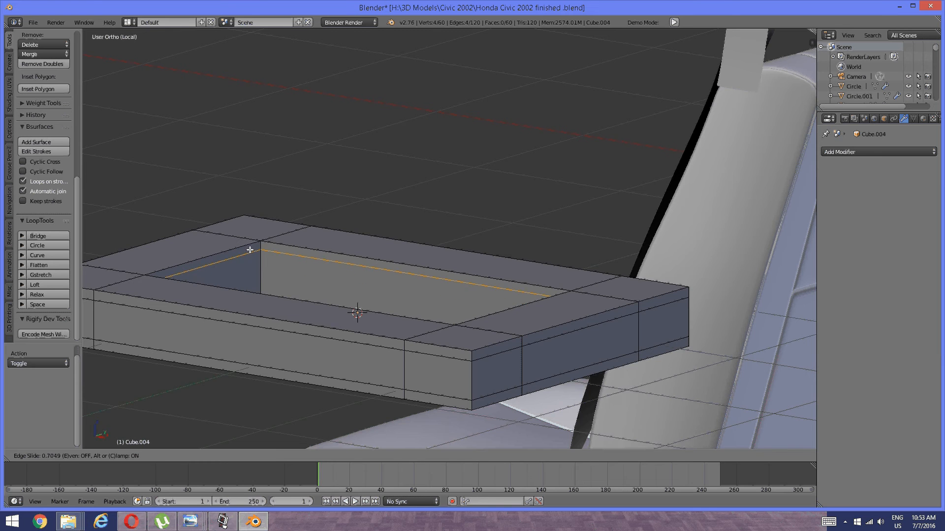
left_click(250, 249)
middle_click_drag(250, 250, 262, 276)
key("ctrl+r")
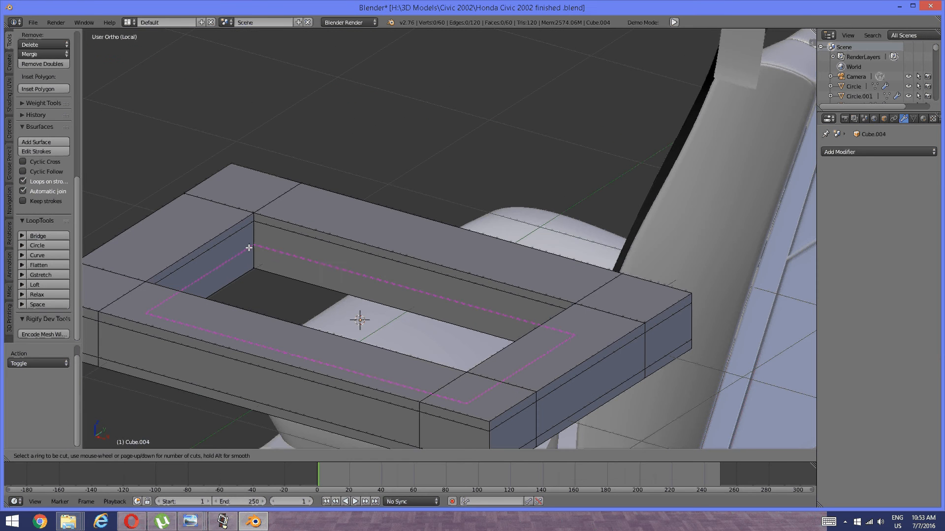
left_click(249, 250)
left_click(249, 266)
key("a")
middle_click_drag(249, 266, 271, 265)
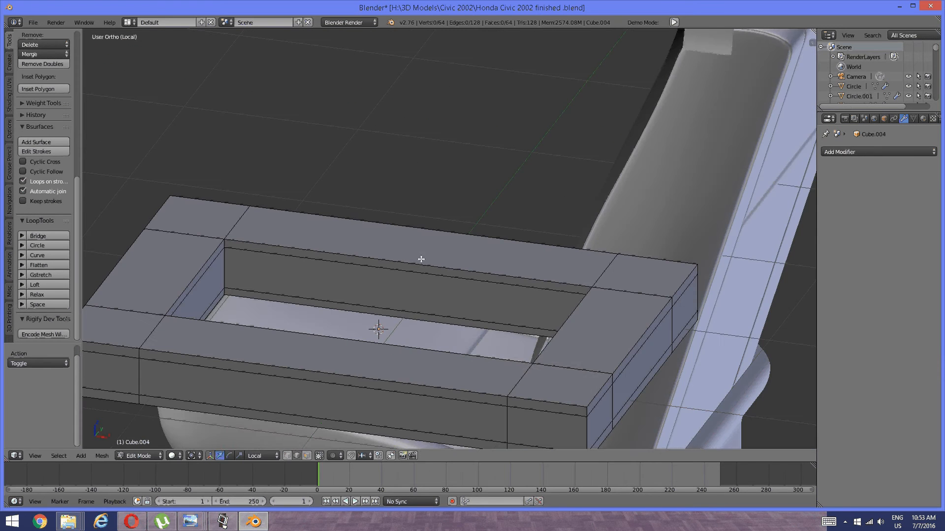
Add a Subdivision Surface modifier to the frame with the View subdivisions set to 2.
left_click(863, 149)
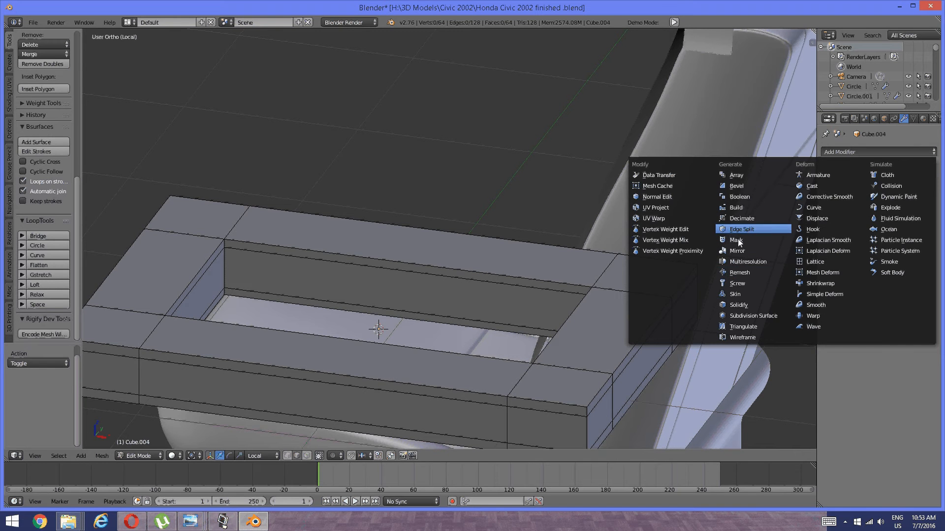
left_click(743, 315)
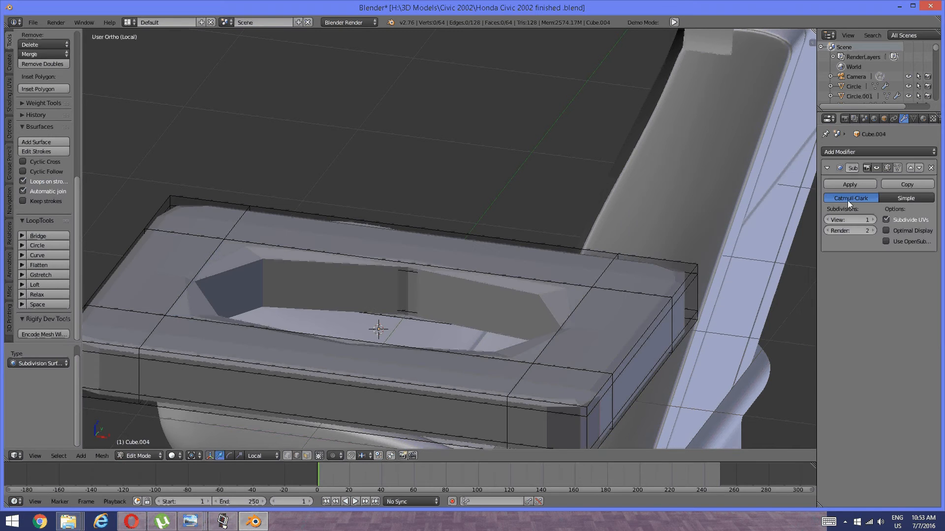
left_click(869, 220)
Add a loop cut across each long side of the frame, slid close to the opening's corners at one short end.
middle_click_drag(486, 312, 498, 279)
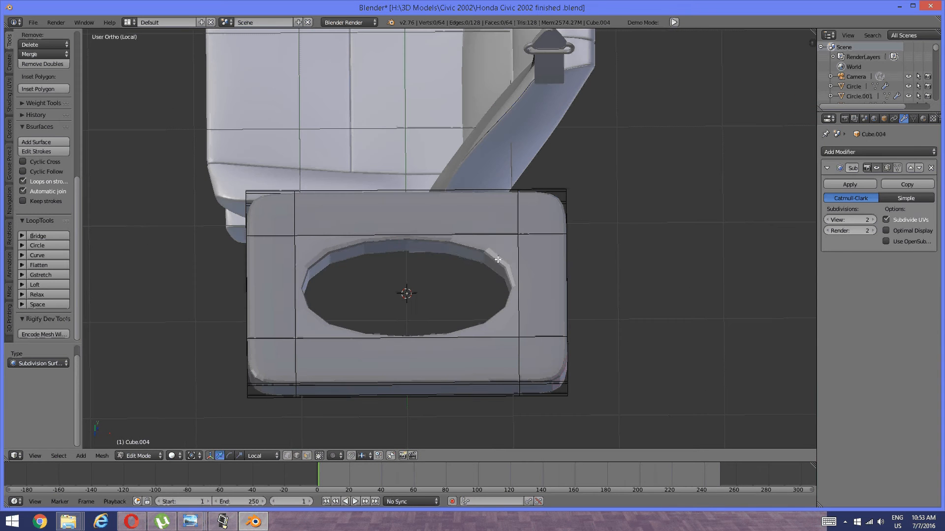
key("ctrl+r")
left_click(500, 258)
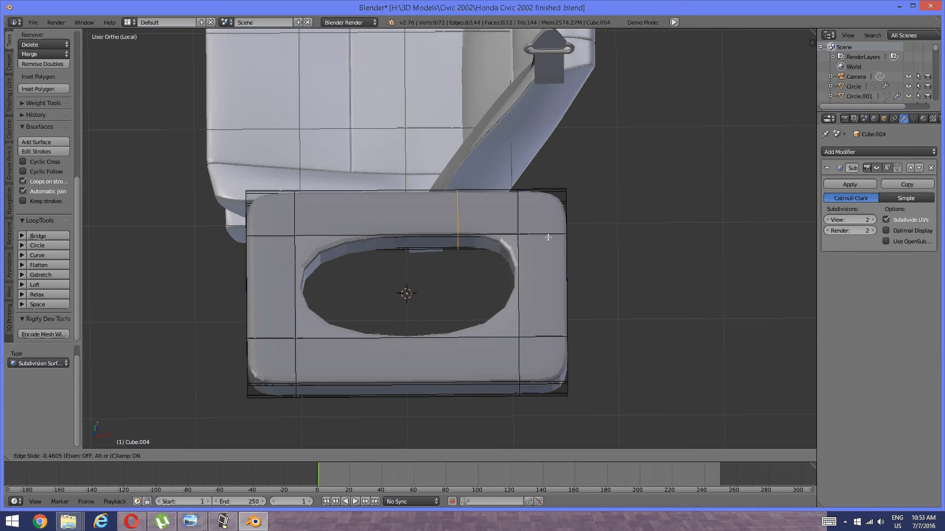
left_click(589, 235)
key("a")
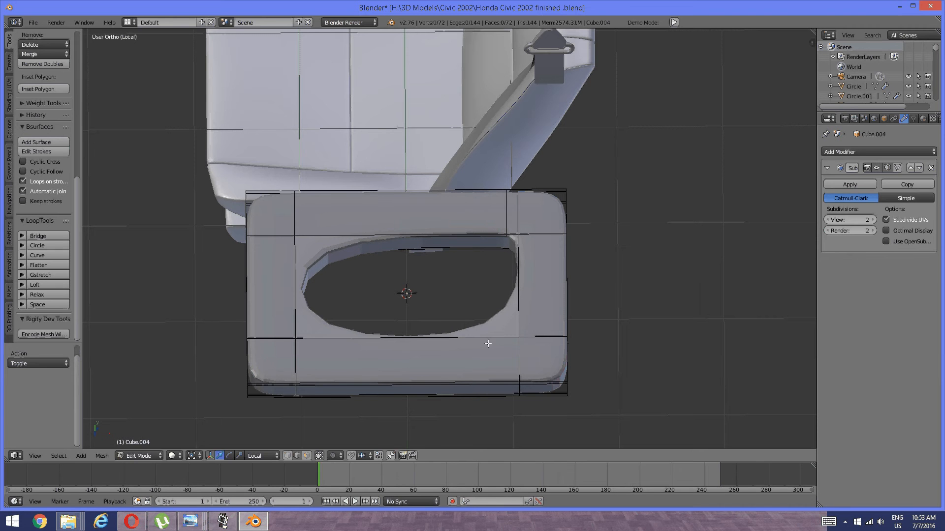
key("ctrl+r")
left_click(487, 343)
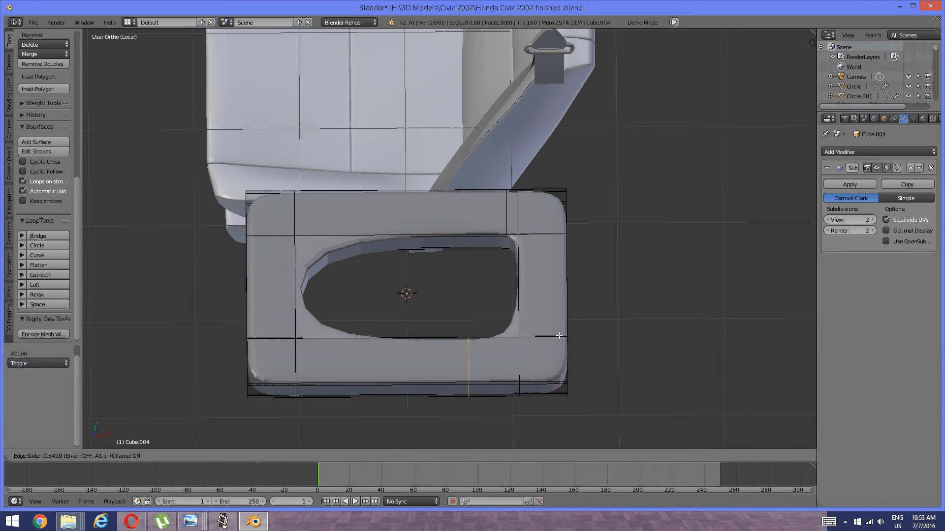
left_click(584, 329)
key("a")
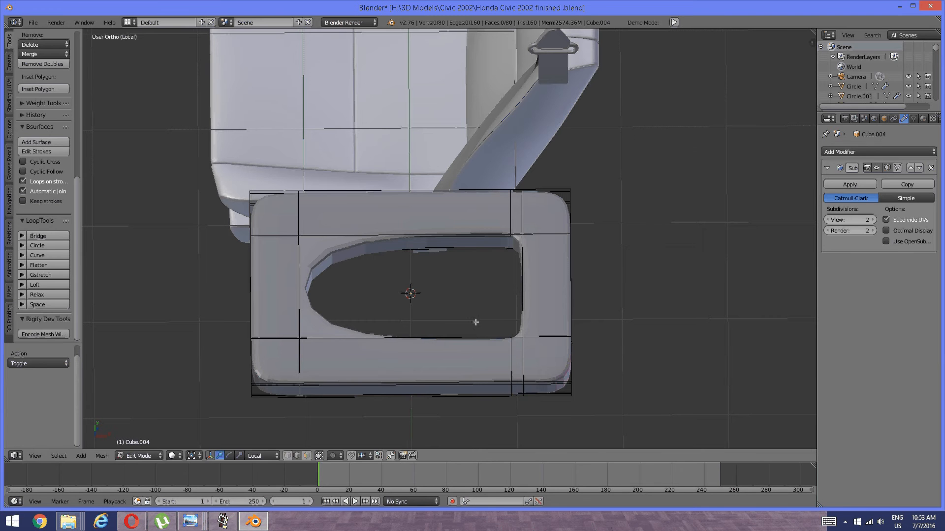
Add a loop cut across one long side, slid close to the opening's corner at the opposite short end.
middle_click_drag(393, 344, 442, 333, "shift")
key("ctrl+r")
left_click(435, 333)
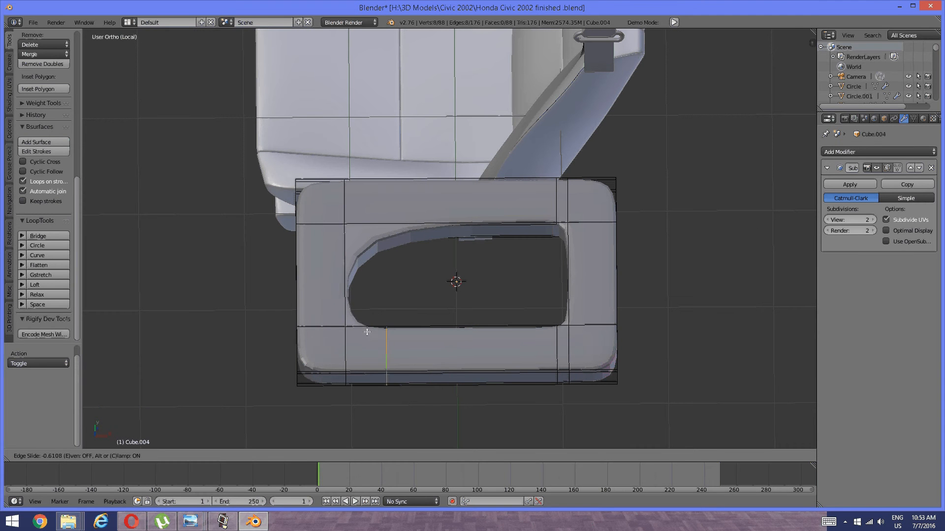
left_click(340, 327)
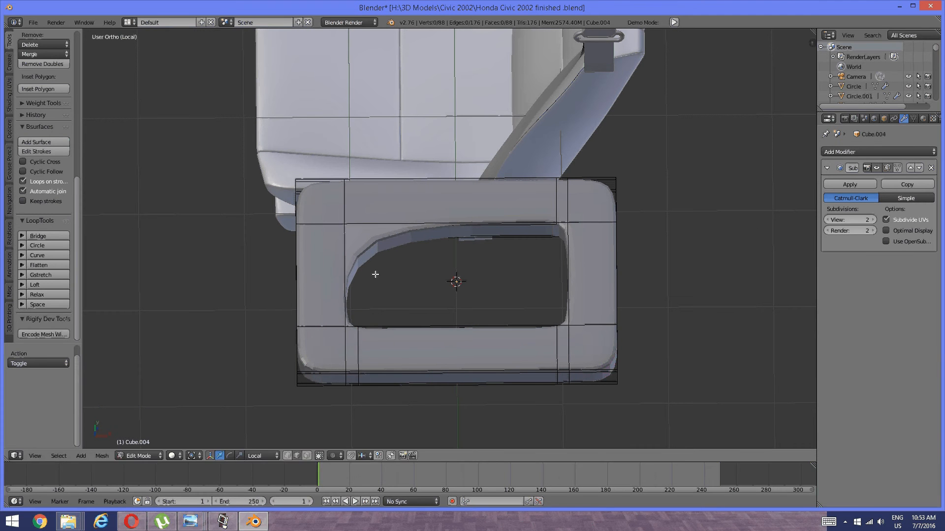
key("a")
key("ctrl+r")
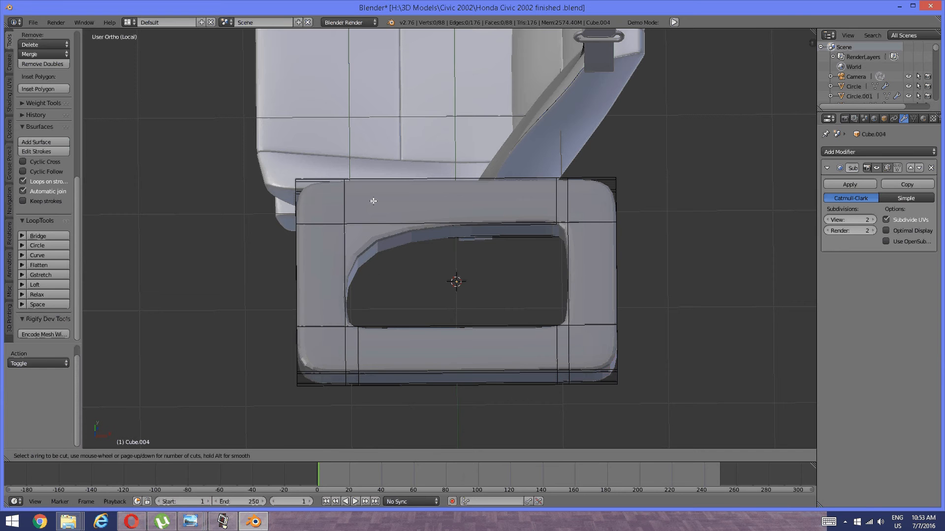
left_click(373, 200)
right_click(331, 211)
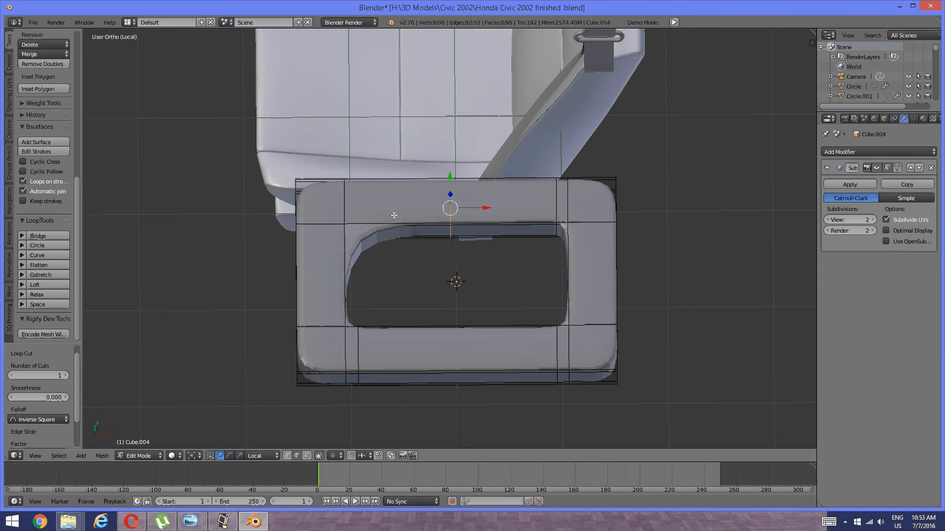
key("ctrl+z")
Add a matching loop cut across the other long side, slid close to the opening's remaining rounded corner.
key("ctrl+r")
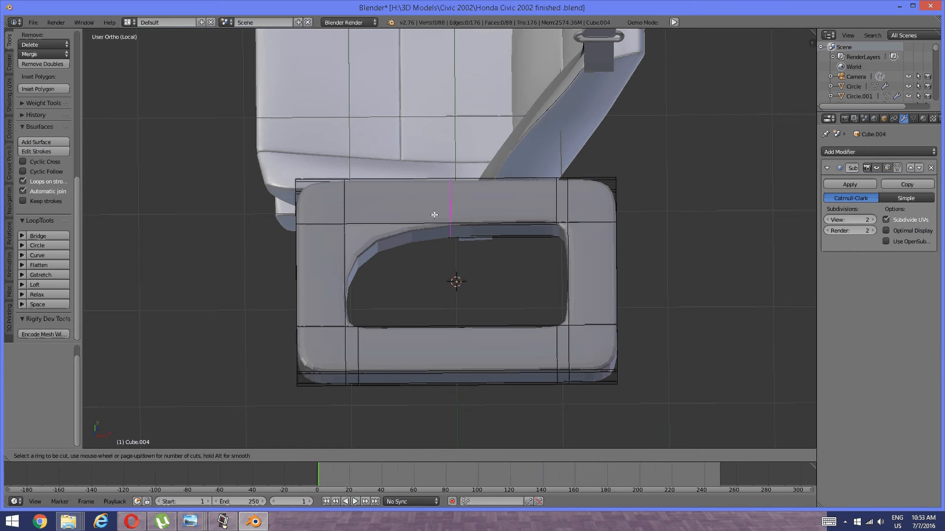
left_click(434, 214)
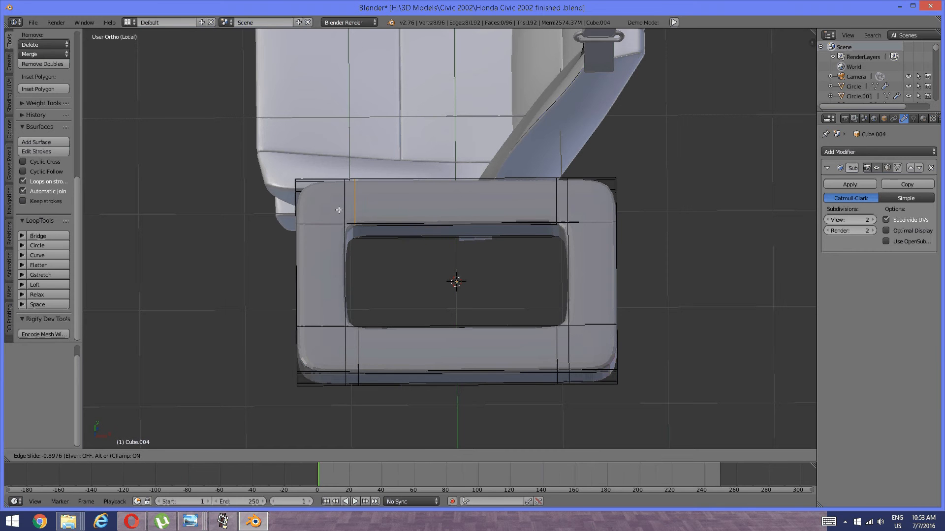
left_click(339, 210)
key("a")
Add two loop cuts across one short side of the frame, each slid close to a corner of the opening.
middle_click_drag(485, 228, 463, 338)
key("ctrl+r")
left_click(485, 385)
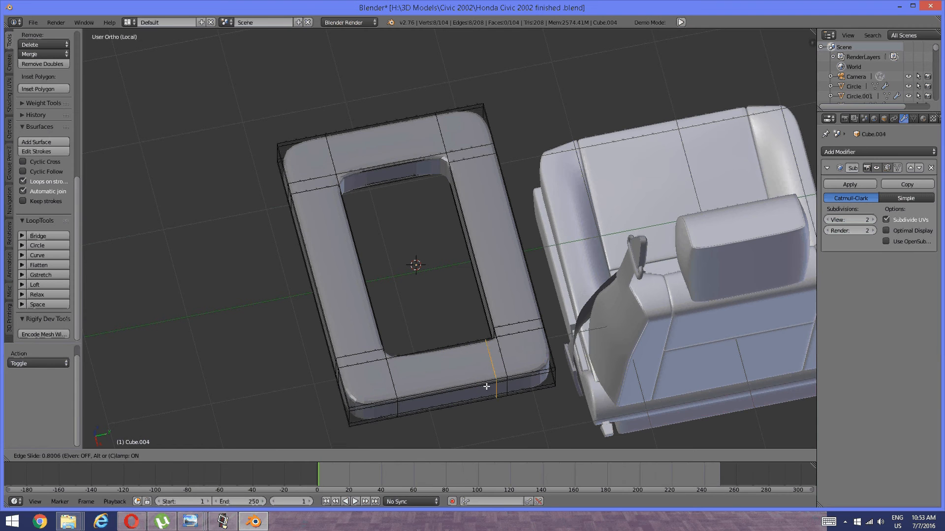
left_click(486, 386)
key("a")
middle_click_drag(494, 373, 478, 372)
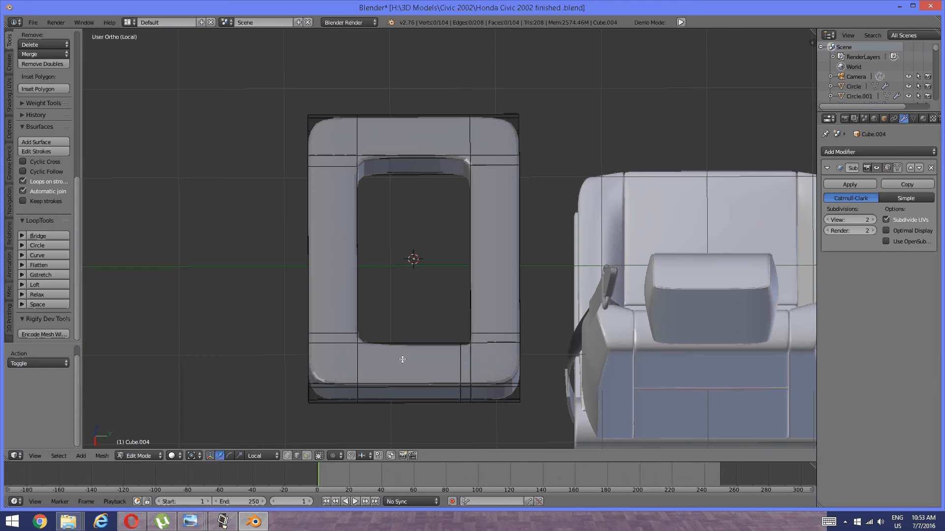
key("ctrl+r")
key("Escape")
key("ctrl+r")
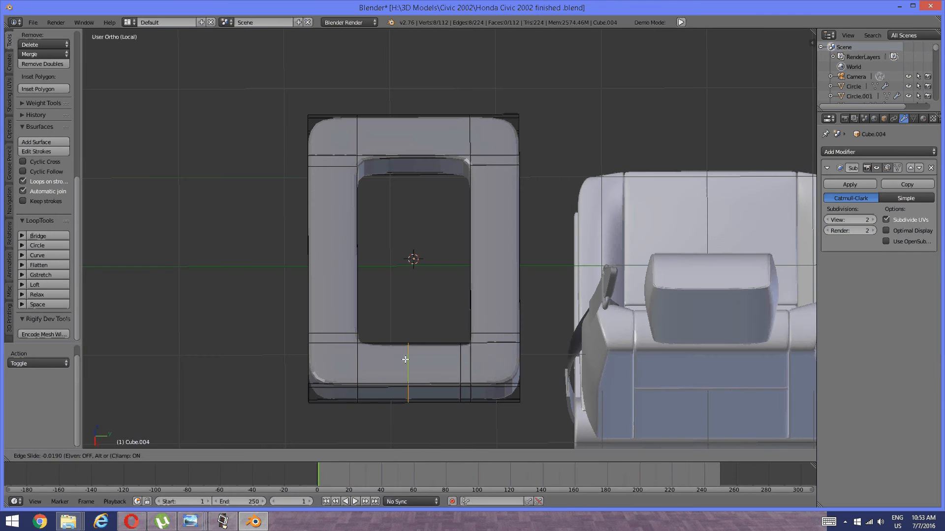
left_click(376, 355)
left_click(376, 356)
key("a")
Add two loop cuts across the opposite short side of the frame, close to the opening's last two corners.
middle_click_drag(394, 259, 400, 321, "shift")
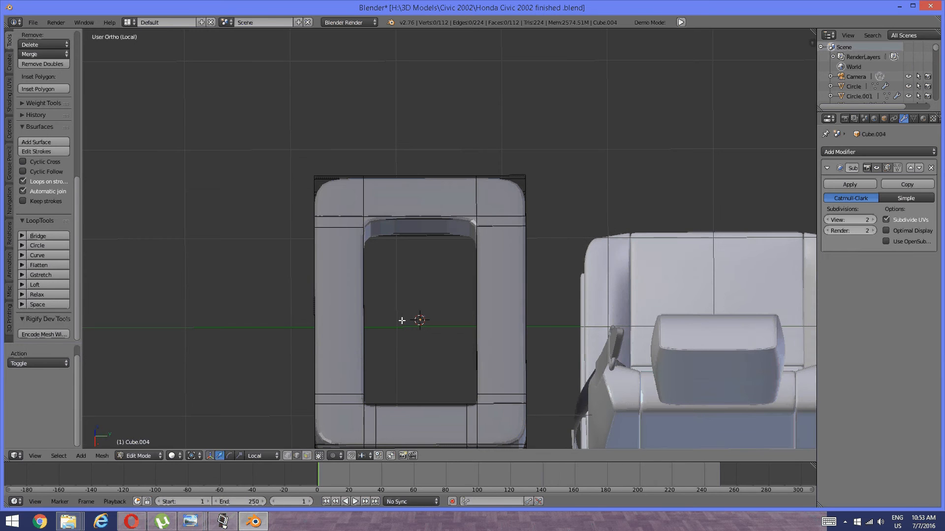
key("ctrl+r")
left_click(404, 217)
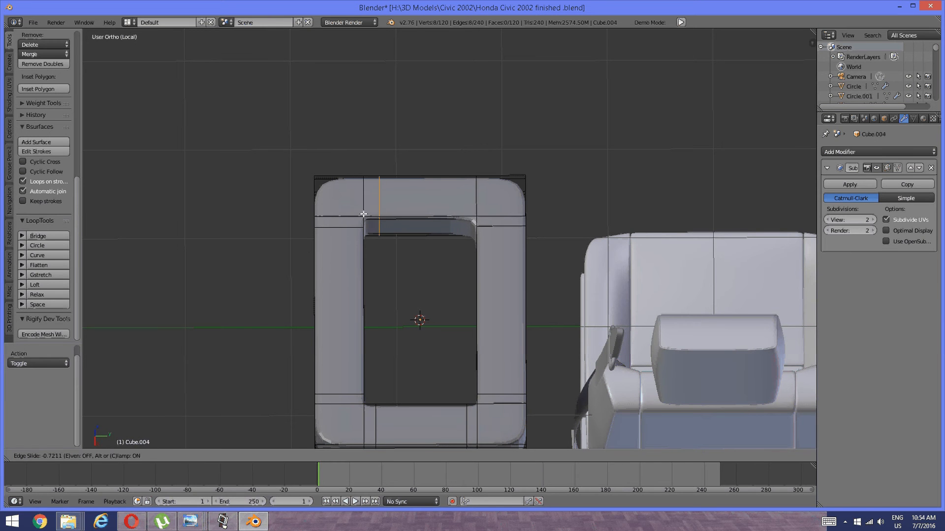
left_click(369, 211)
key("a")
key("ctrl+r")
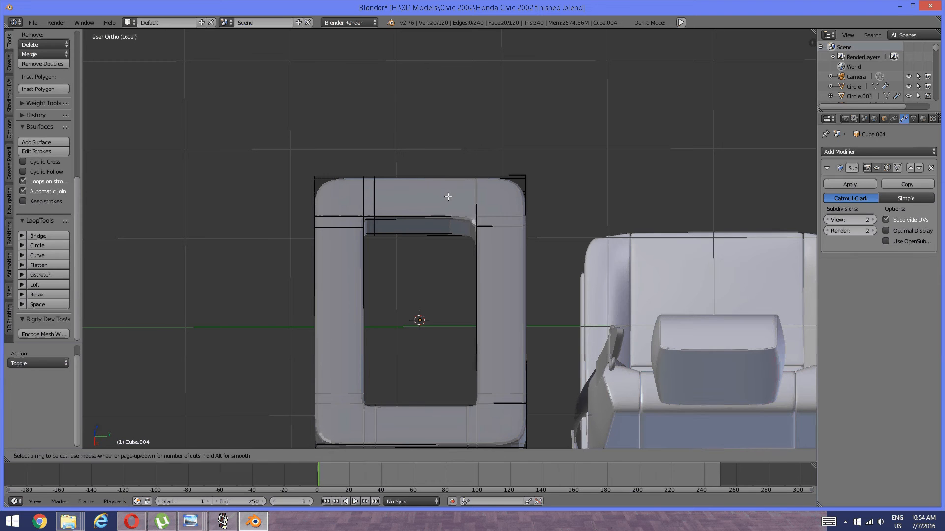
left_click(446, 212)
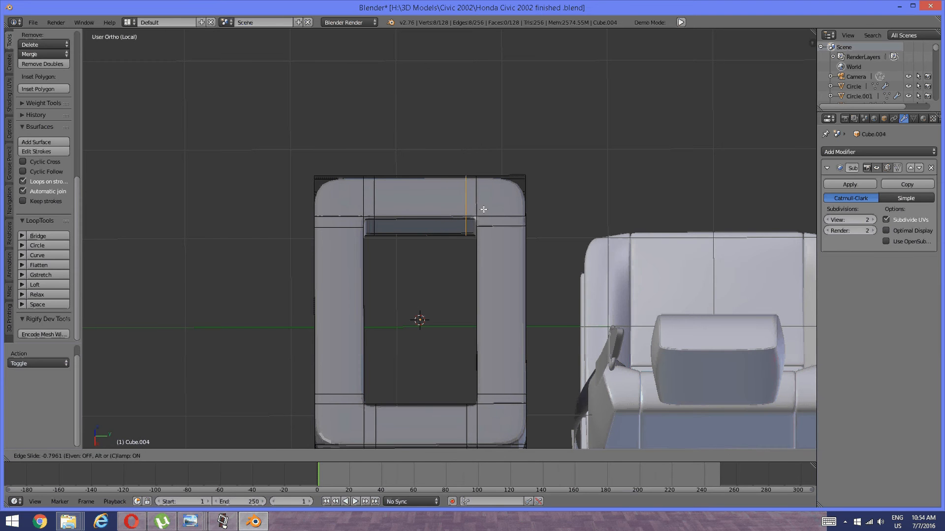
left_click(468, 204)
key("a")
Select the three central faces on the outer side of one long bar and extrude them slightly outward.
middle_click_drag(468, 201, 506, 239)
scroll(423, 301, "up", 4)
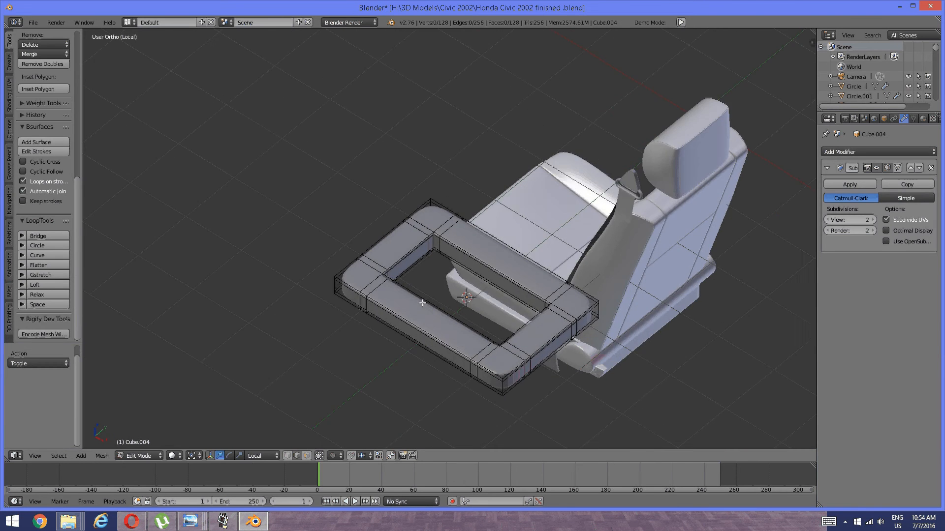
scroll(423, 301, "down", 2)
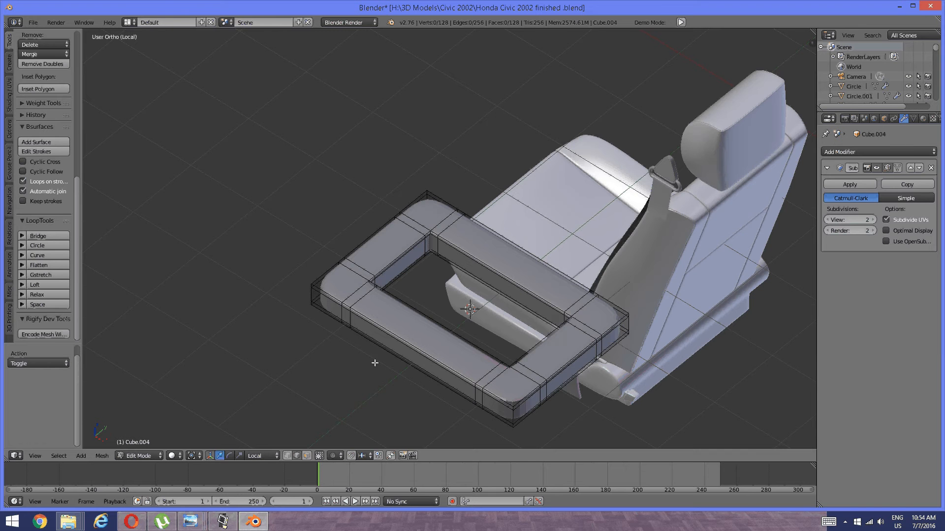
middle_click_drag(375, 362, 405, 307)
key("ctrl+Tab")
left_click(405, 307)
right_click(428, 320)
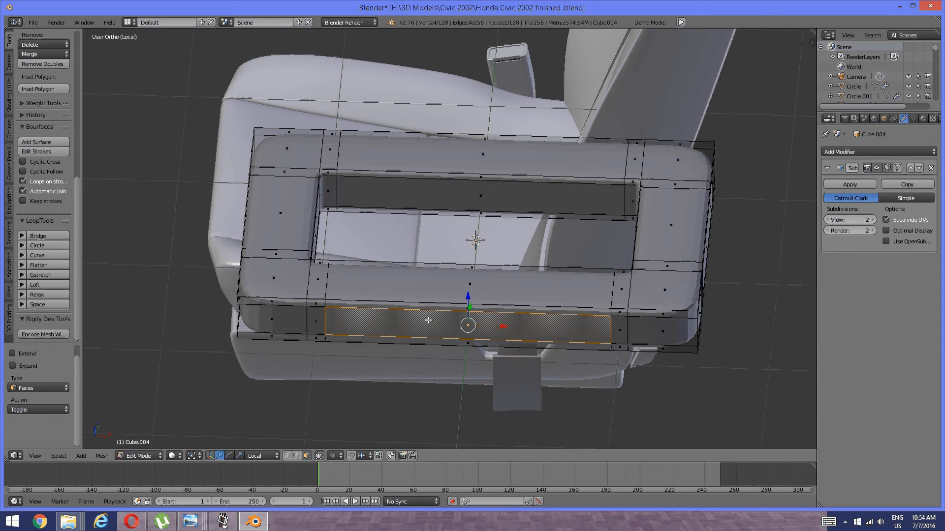
right_click(617, 326, "shift")
right_click(315, 320, "shift")
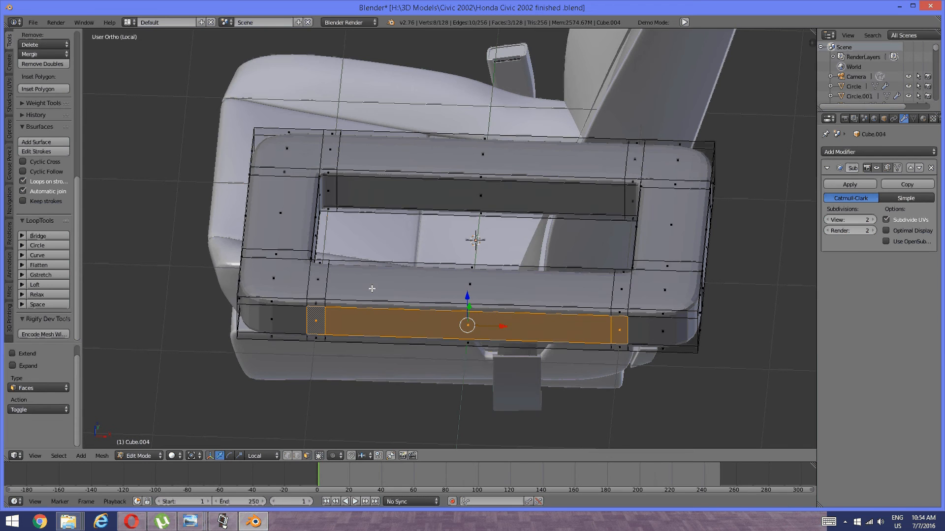
middle_click_drag(316, 321, 362, 308)
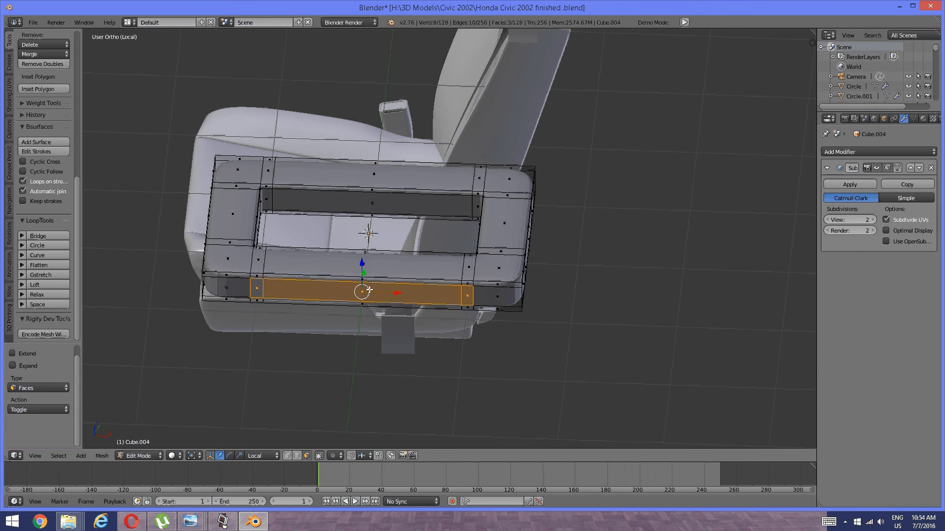
key("e")
right_click(222, 282)
middle_click_drag(223, 282, 462, 278)
scroll(386, 252, "up", 2)
Extrude the selected faces outward again by about 2.46 and move the end about 1.11 further along local Y to form a tongue.
key("e")
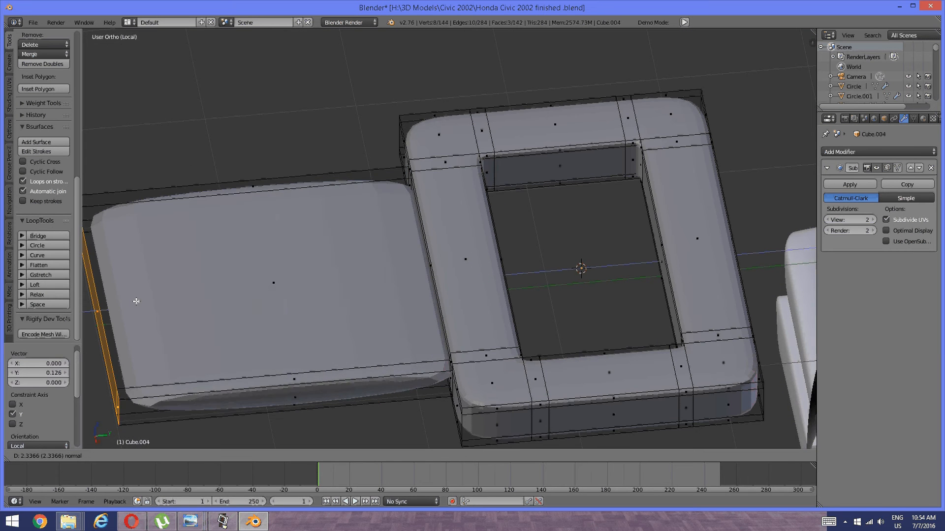
left_click(139, 294)
middle_click_drag(140, 295, 305, 325)
middle_click_drag(295, 315, 323, 301, "shift")
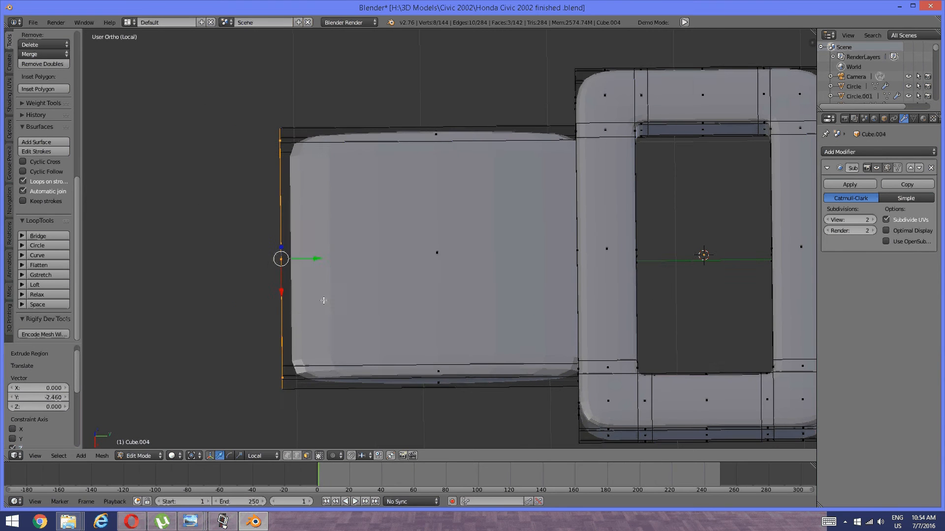
left_click_drag(317, 265, 164, 261)
scroll(311, 260, "down", 4)
middle_click_drag(300, 269, 315, 268)
scroll(314, 268, "up", 2)
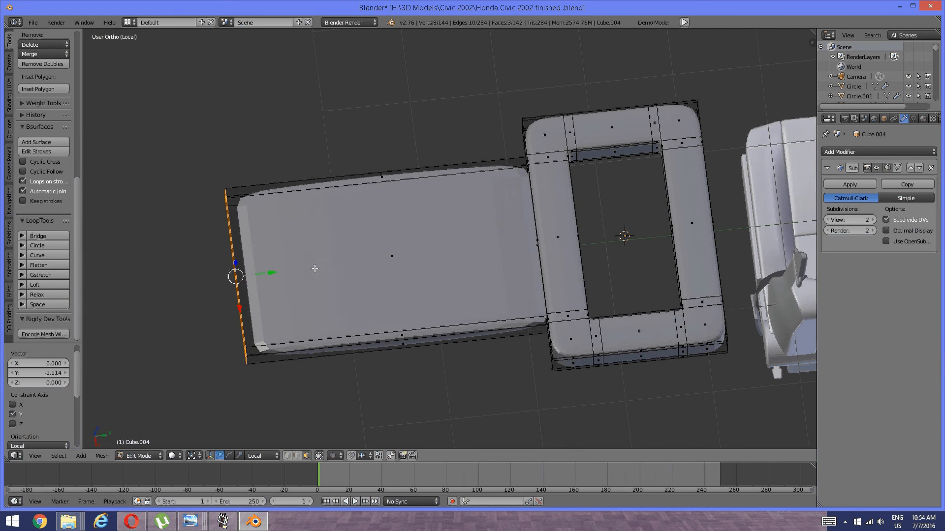
Shorten the tongue slightly by moving its end face back toward the frame along local Y, and clear the selection.
left_click_drag(273, 268, 308, 264)
middle_click_drag(308, 264, 420, 296)
key("a")
middle_click_drag(390, 333, 322, 301)
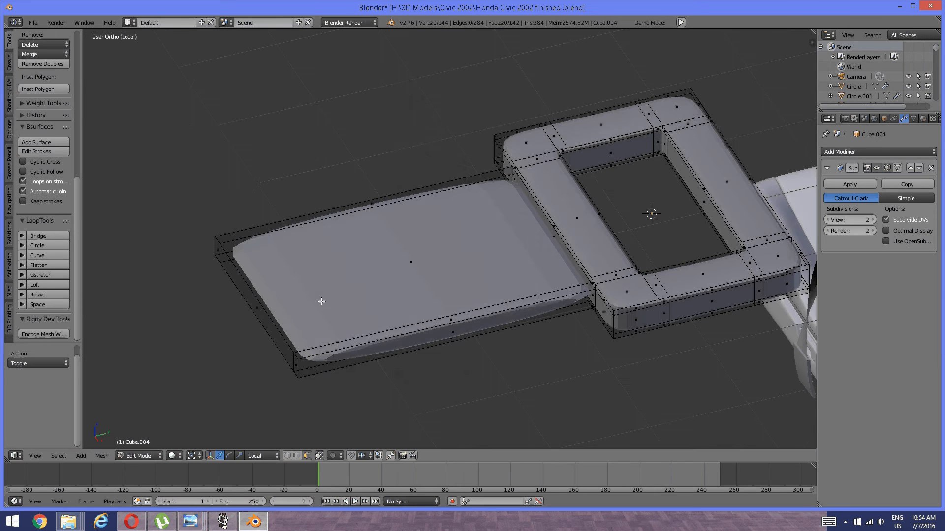
Add a loop cut across the tongue and slide it close to the free end.
key("ctrl+r")
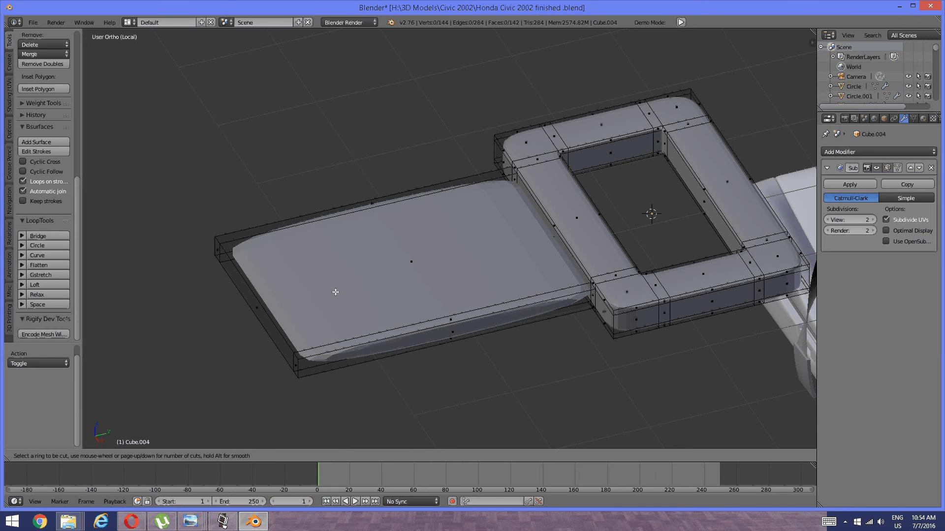
left_click(320, 327)
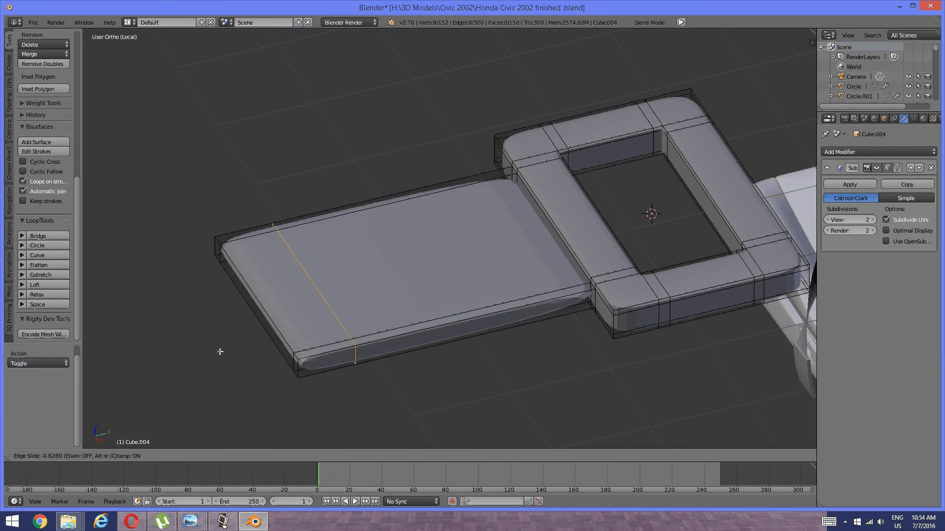
left_click(177, 362)
key("a")
middle_click_drag(308, 296, 411, 317)
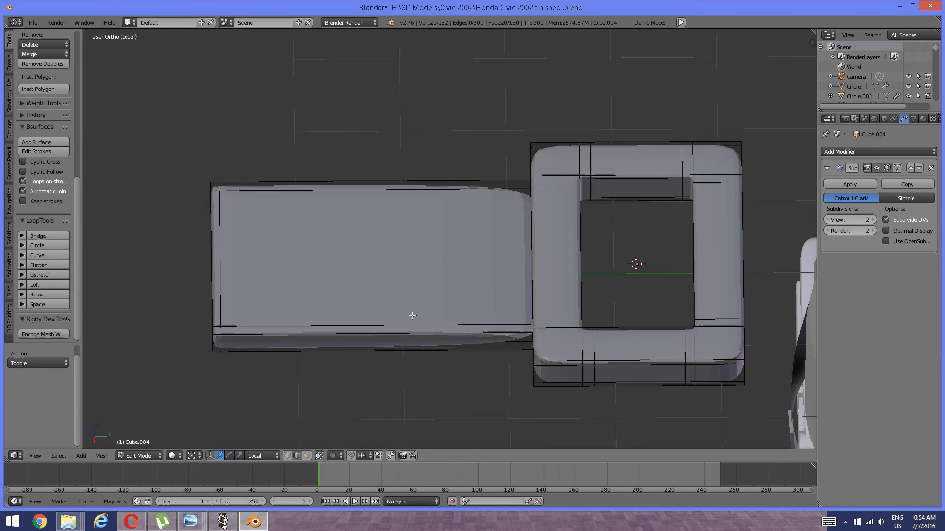
Select the whole linked rectangular frame and hide it so that only the tongue remains for editing.
right_click(467, 327)
right_click(557, 319)
key("ctrl+l")
key("h")
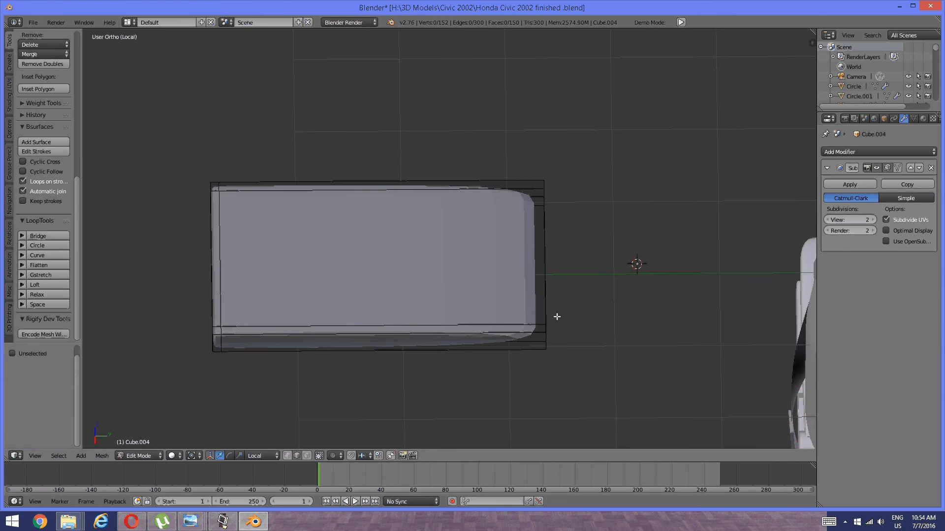
Add a loop cut across the tongue and slide it close to the end that meets the frame.
key("ctrl+r")
left_click(506, 330)
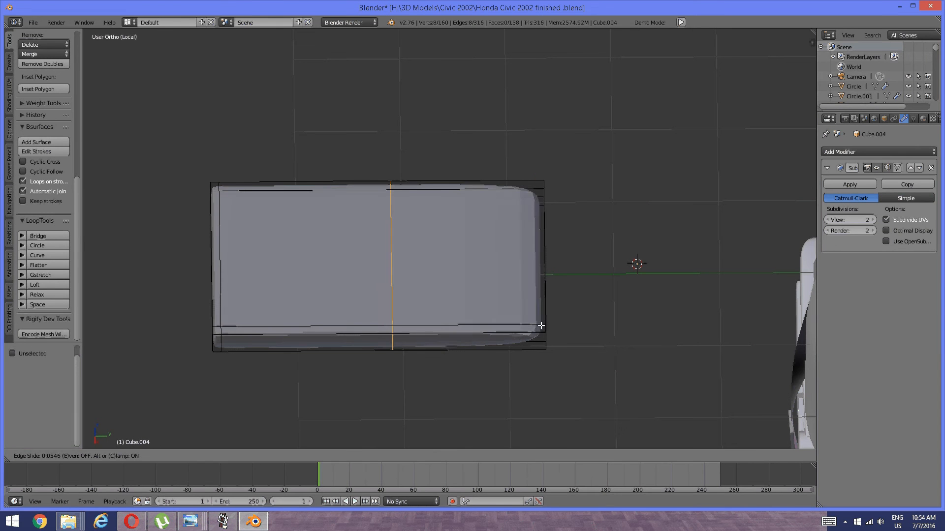
left_click(659, 317)
key("a")
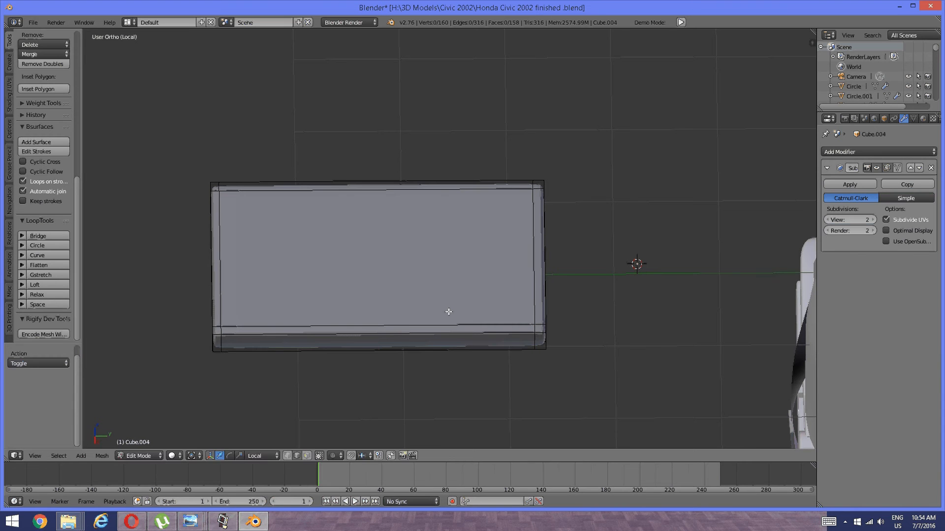
Try a loop cut across the middle of the tongue, slid a little toward its free end.
key("ctrl+r")
left_click(445, 312)
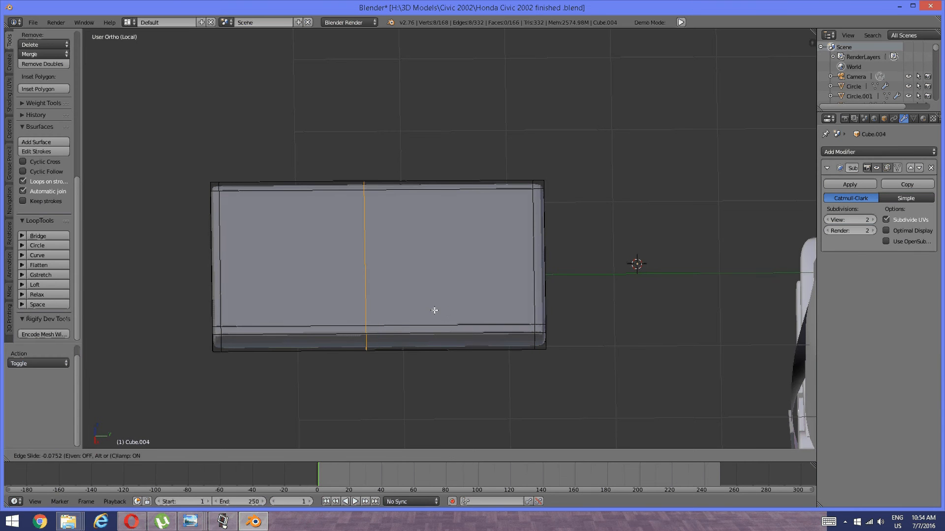
left_click(395, 308)
key("a")
key("ctrl+z")
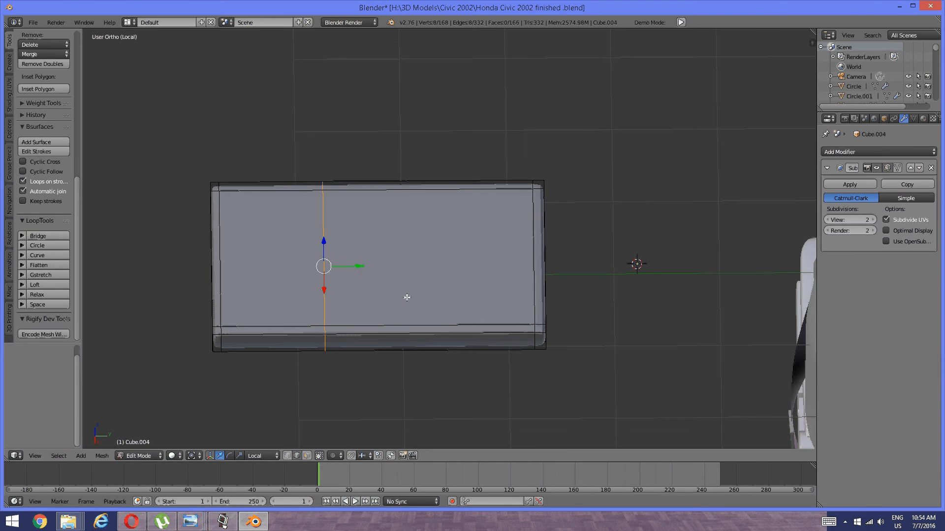
key("ctrl+z")
Add a centred loop cut across the tongue and edge-slide it to about a quarter of the length from the free end.
key("ctrl+r")
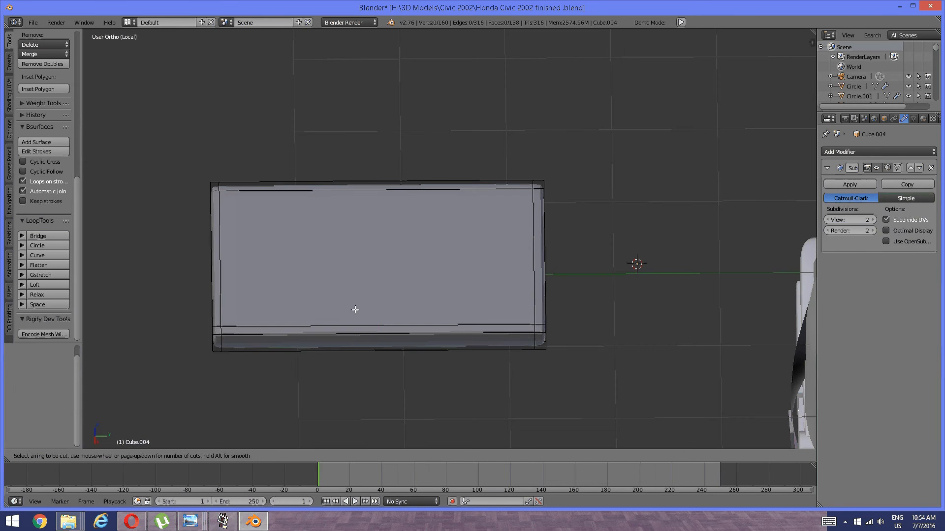
left_click(356, 318)
right_click(356, 317)
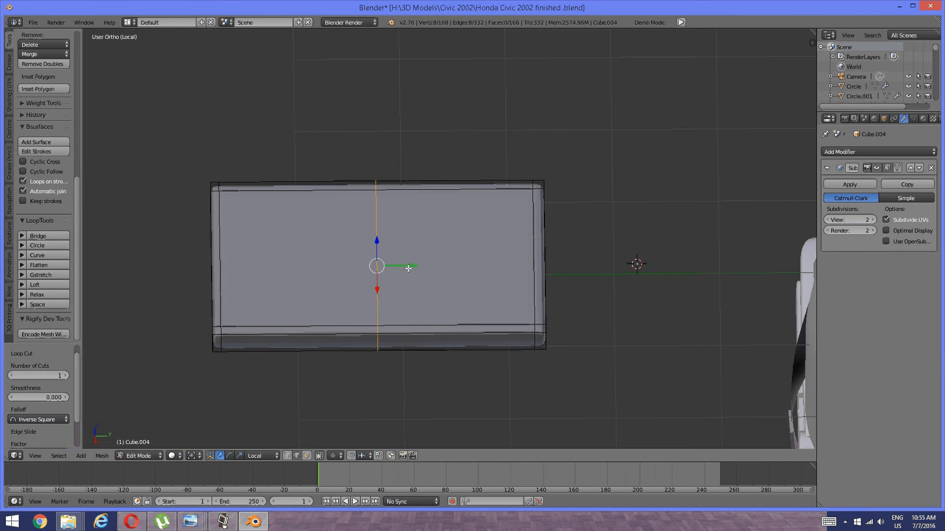
key("g")
key("g")
left_click(330, 258)
key("a")
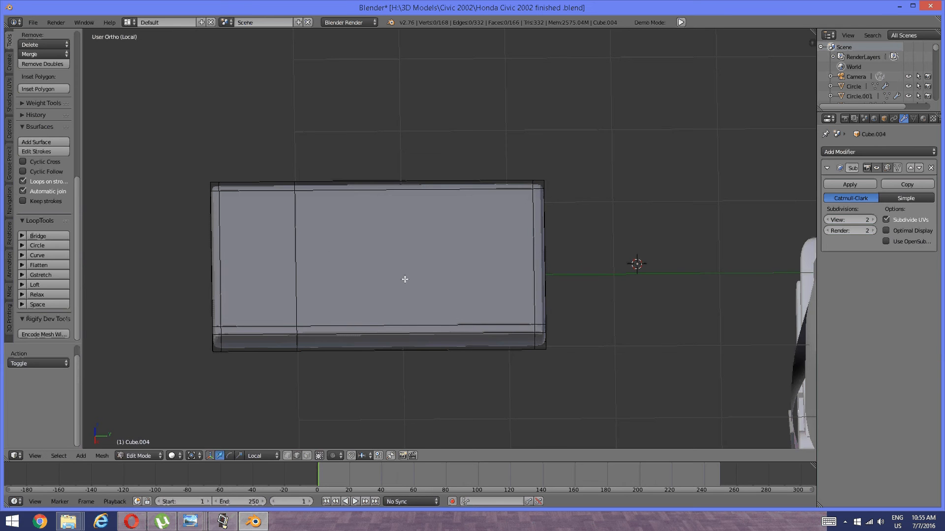
Add a second loop cut across the tongue, slid toward the frame end to match the first one.
key("ctrl+r")
left_click(401, 314)
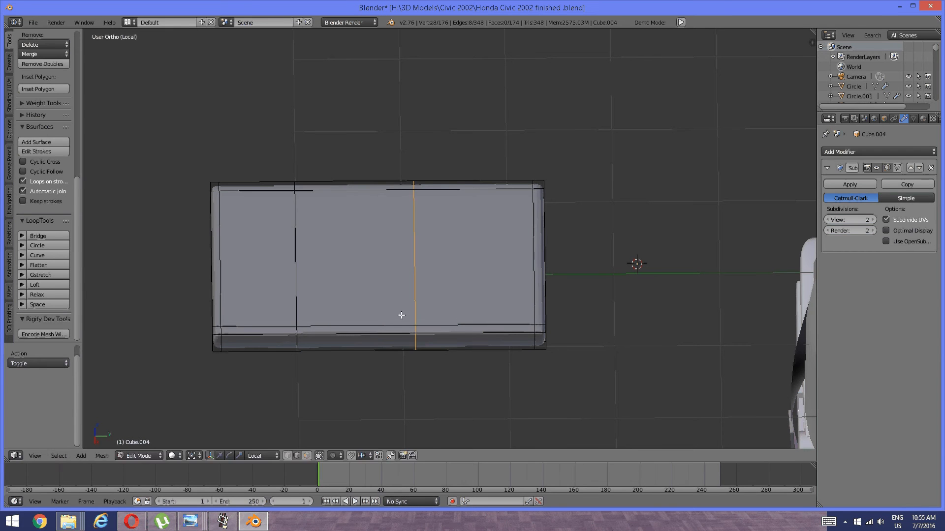
left_click(447, 314)
key("a")
Add a centred lengthwise loop cut to the tongue and bevel it into two edges spread close to the long sides.
mouse_move(447, 313)
middle_mouse_down()
mouse_move(422, 316)
mouse_move(443, 323)
mouse_move(463, 314)
middle_mouse_up()
key("ctrl+r")
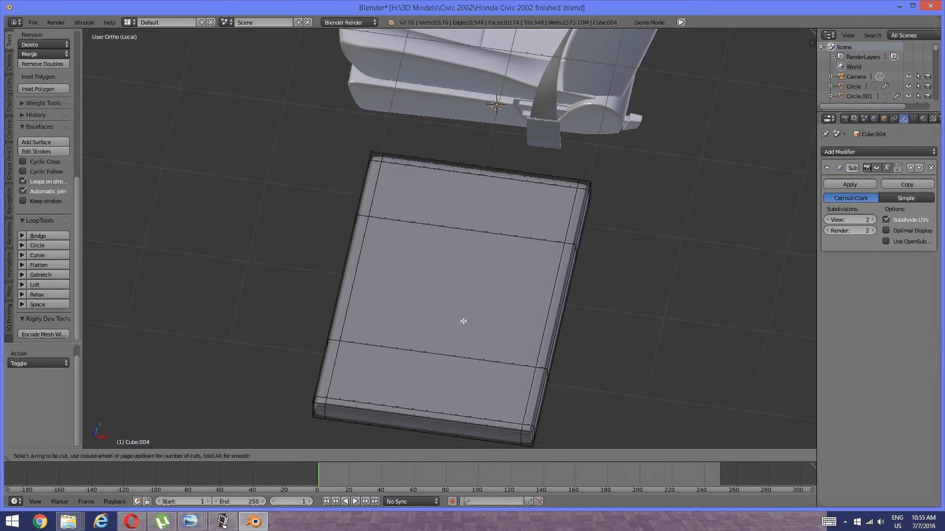
left_click(452, 333)
right_click(457, 335)
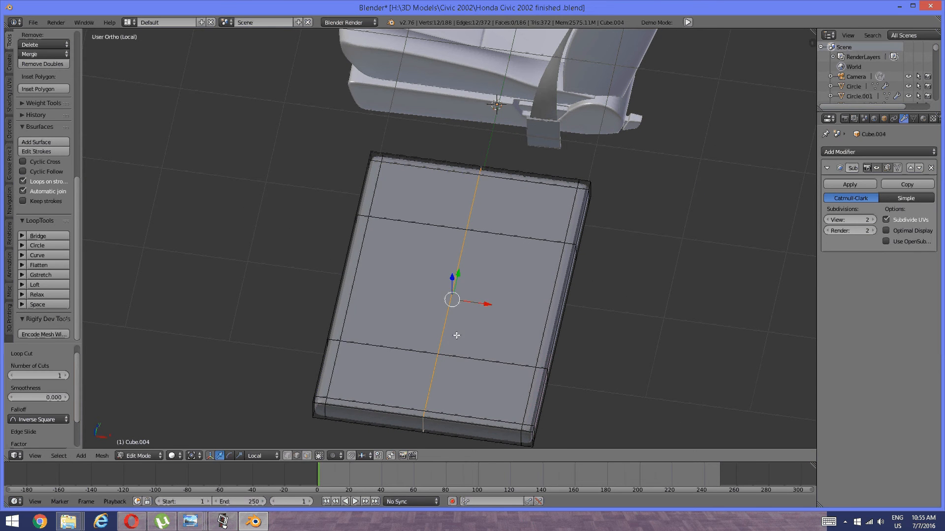
key("w")
left_click(465, 338)
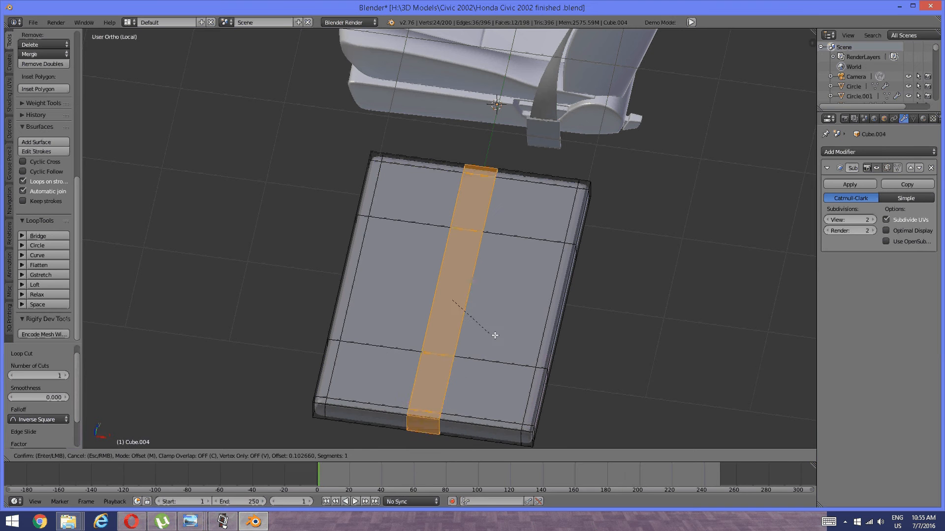
left_click(536, 342)
left_click(537, 342)
key("a")
Bridge the large central faces on the tongue's upper and lower sides with LoopTools to open a hole through it.
middle_click_drag(536, 342, 392, 192)
key("ctrl+Tab")
left_click(454, 313)
right_click(437, 312)
right_click(411, 255, "shift")
middle_click_drag(411, 255, 405, 359)
left_click(38, 236)
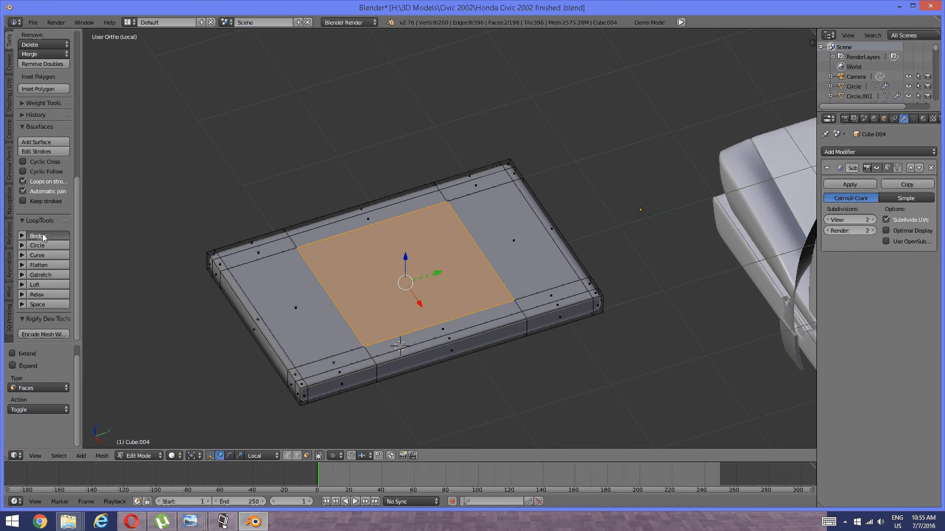
middle_click_drag(359, 256, 92, 350)
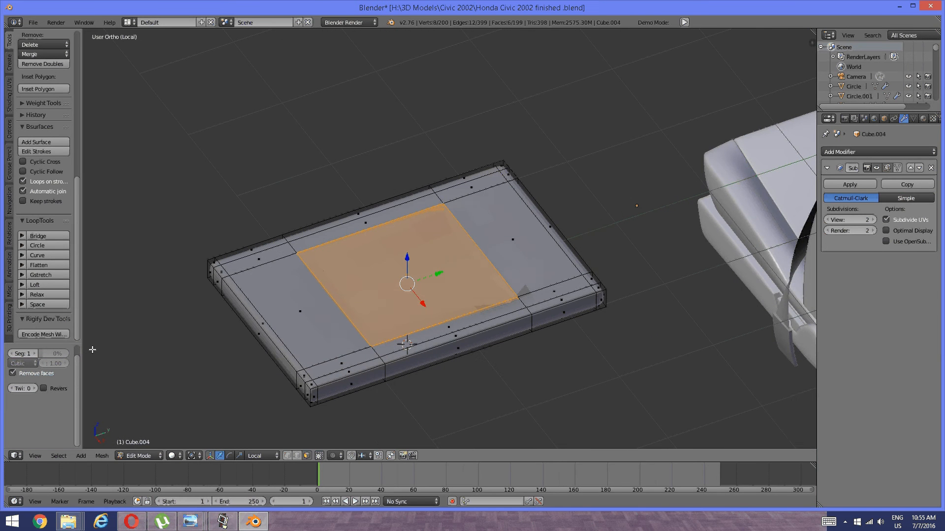
left_click(43, 388)
left_click(43, 387)
middle_click_drag(417, 273, 373, 286)
key("a")
Set the Subdivision Surface modifier's view level to 0.
middle_click_drag(211, 329, 244, 321)
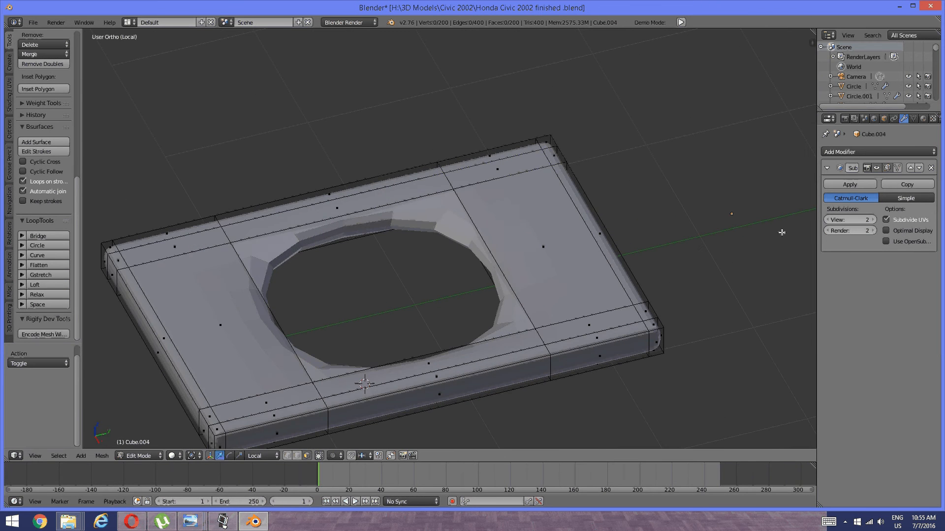
left_click(828, 220)
left_click(828, 219)
Add two loop cuts around the inner walls of the opening, one slid toward the upper edge and one toward the lower.
middle_click_drag(396, 297, 369, 293)
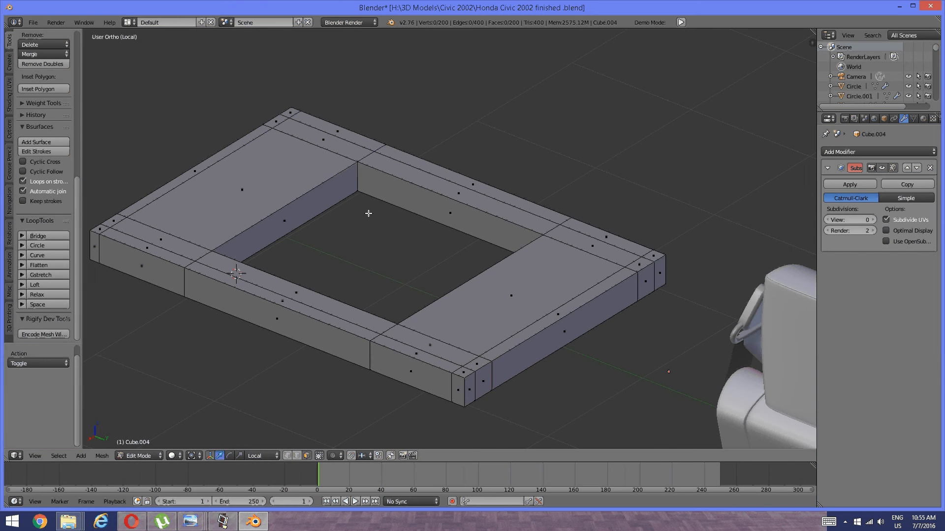
key("ctrl+r")
left_click(356, 193)
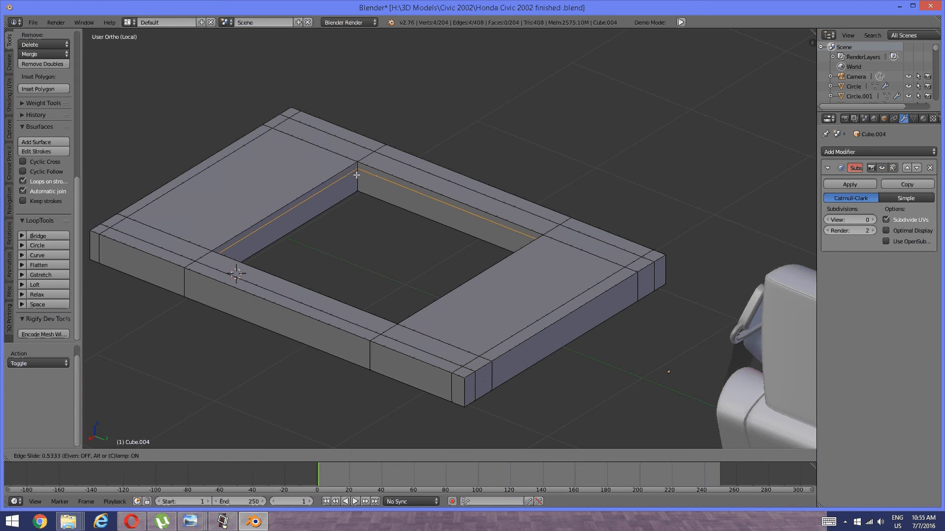
left_click(357, 175)
key("a")
middle_click_drag(359, 180, 416, 214)
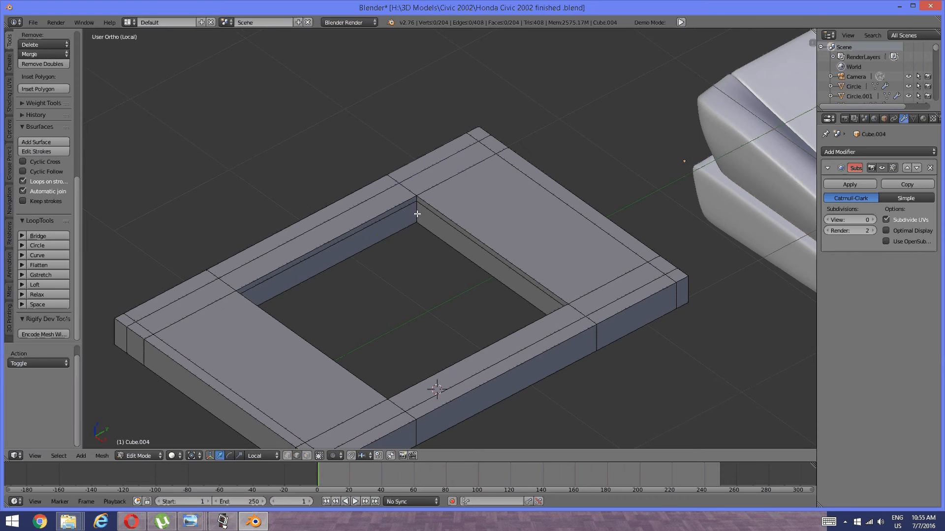
key("ctrl+r")
left_click(417, 215)
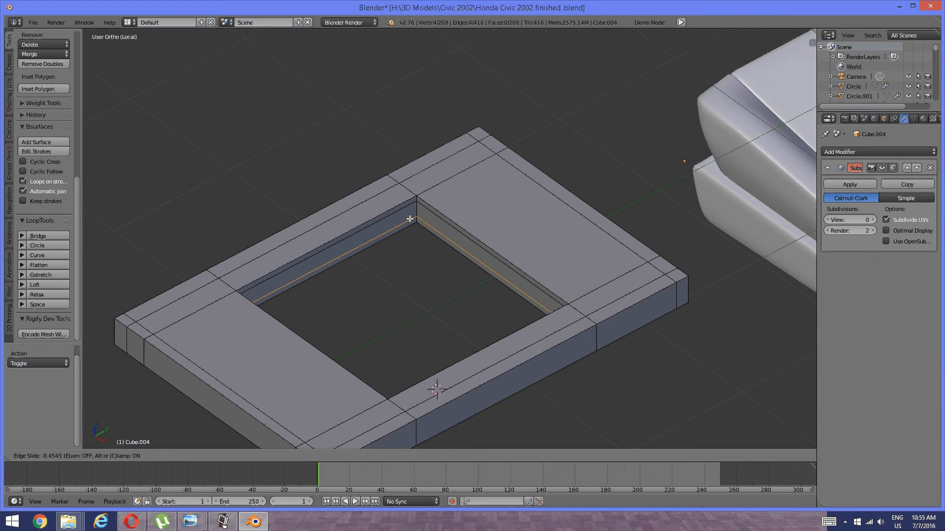
left_click(410, 218)
key("a")
Add two loop cuts around the tongue's outer side walls, one slid toward the upper edge and one toward the lower.
middle_click_drag(397, 270, 400, 234)
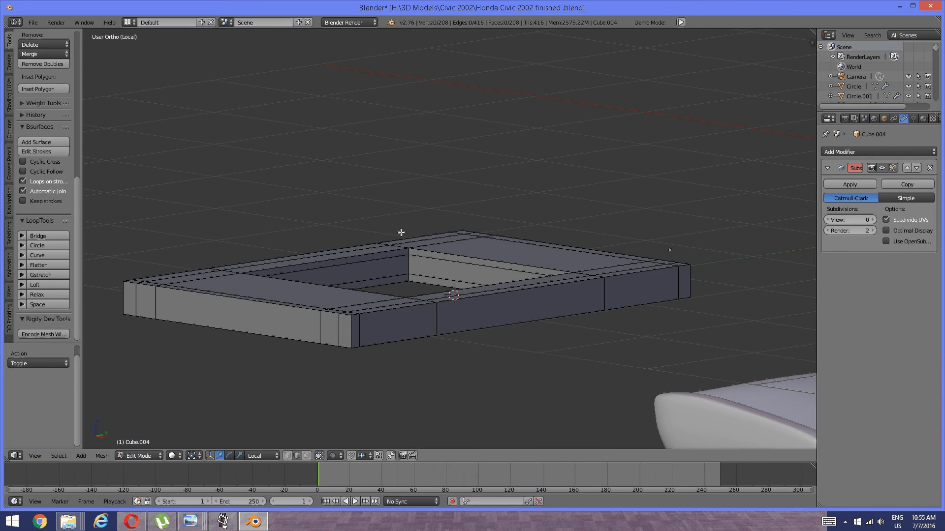
key("ctrl+r")
left_click(355, 332)
left_click(354, 331)
key("a")
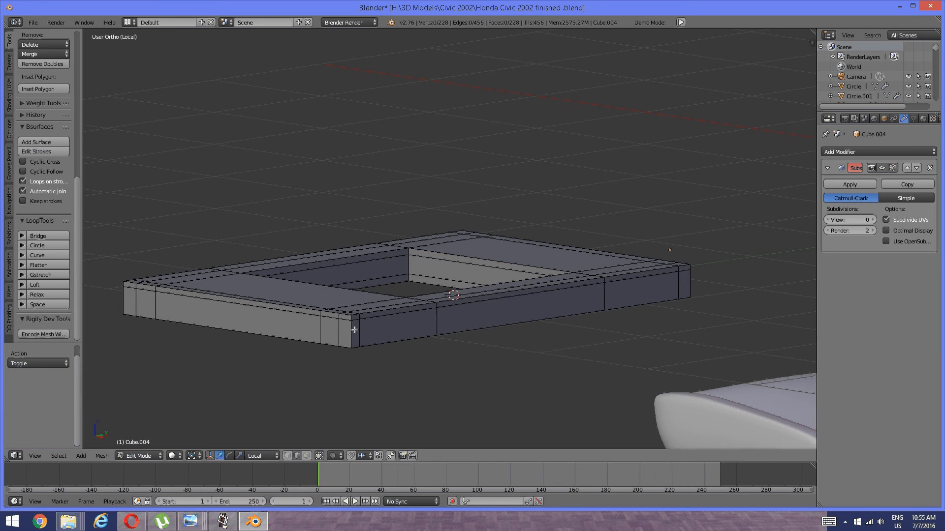
key("ctrl+r")
left_click(355, 331)
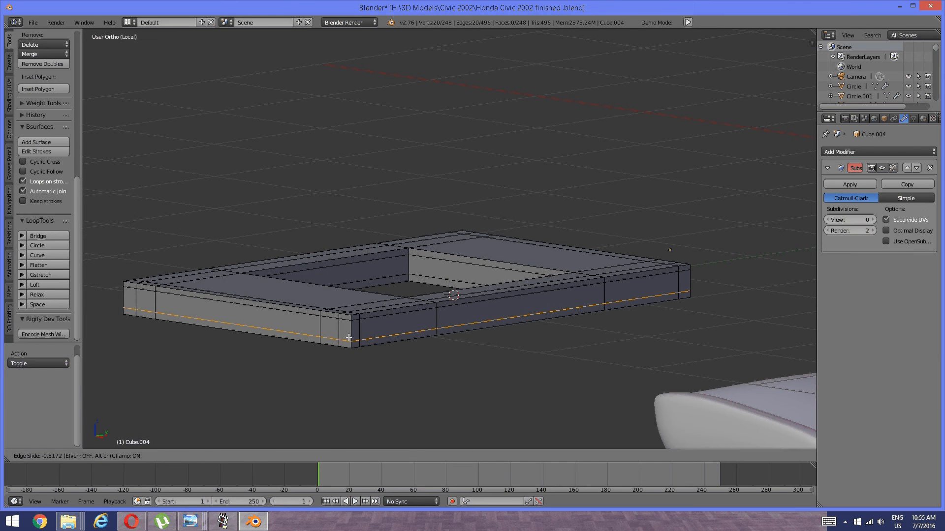
left_click(348, 339)
key("a")
Set the Subdivision Surface modifier's view level to 3.
left_click(874, 220)
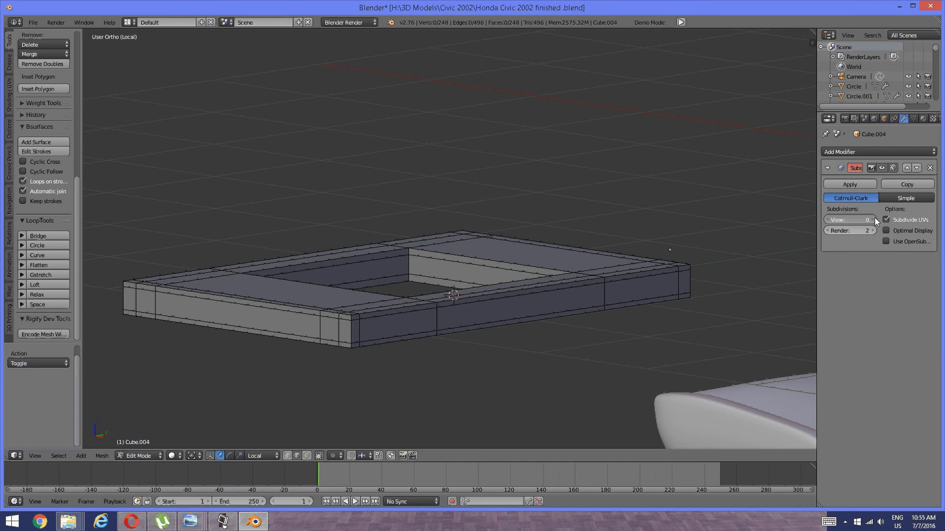
left_click(874, 221)
left_click(874, 220)
middle_click_drag(673, 259, 451, 352)
Add two loop cuts across the narrow strip along one long side of the opening, each slid close to a corner.
key("ctrl+e")
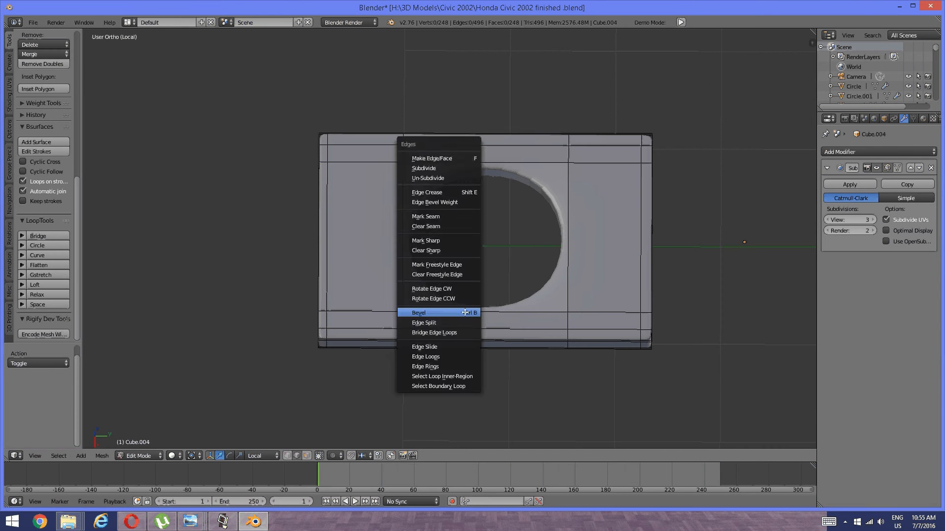
left_click(473, 323)
left_click(486, 347)
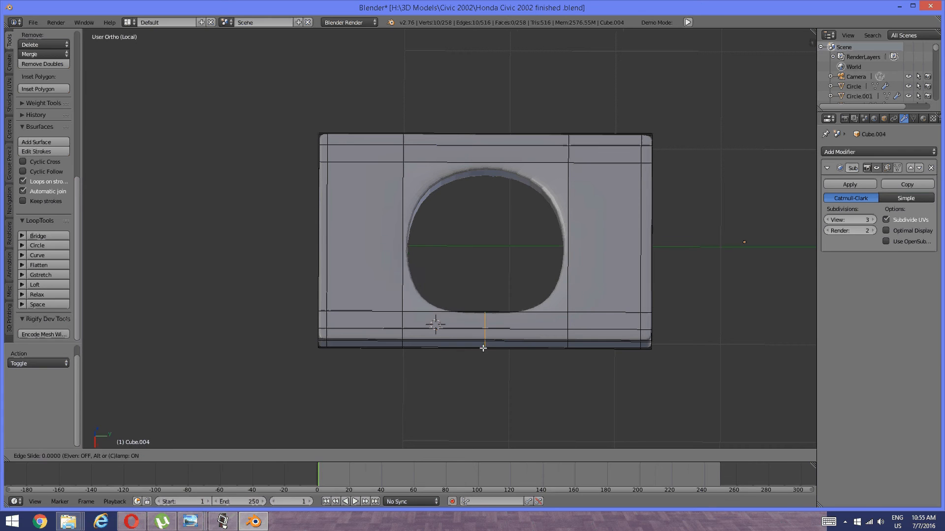
left_click(422, 327)
key("ctrl+r")
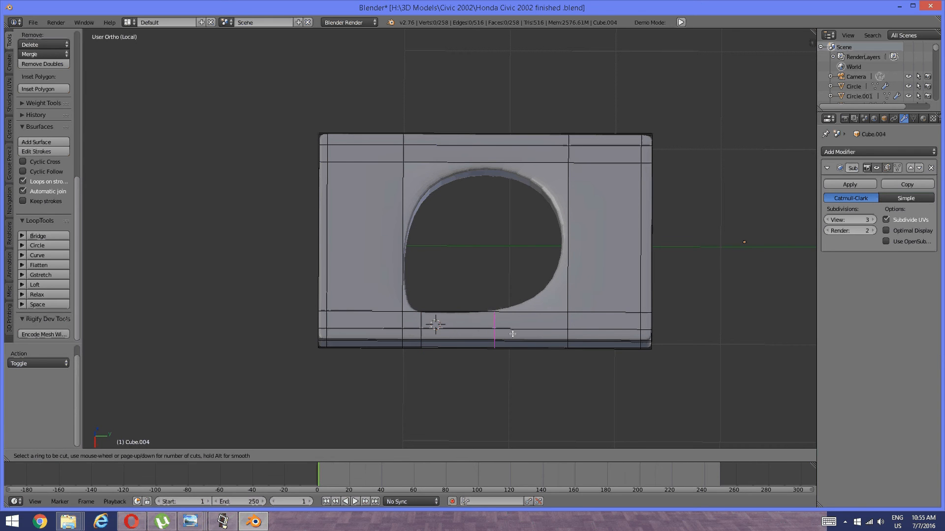
left_click(509, 331)
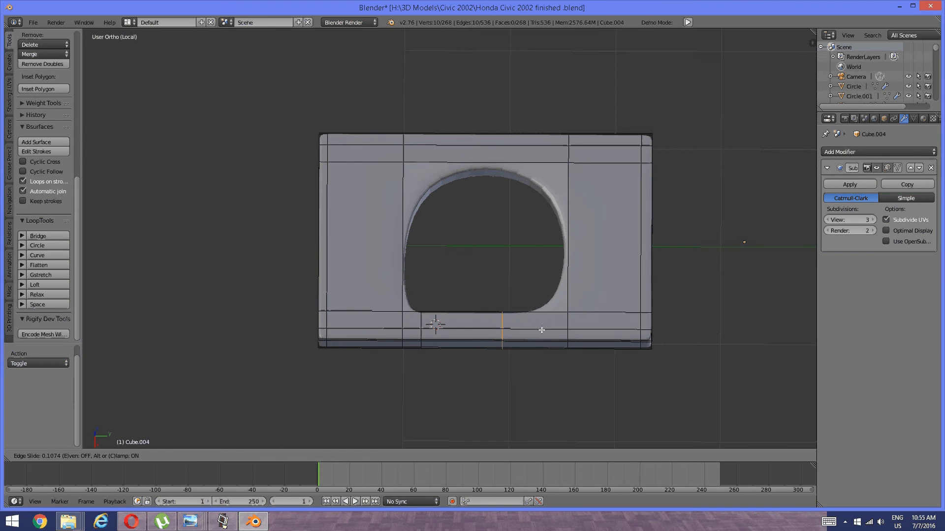
left_click(566, 332)
key("a")
Add two loop cuts across the opposite narrow strip, each slid close to one of the opening's remaining corners.
key("ctrl+r")
left_click(541, 165)
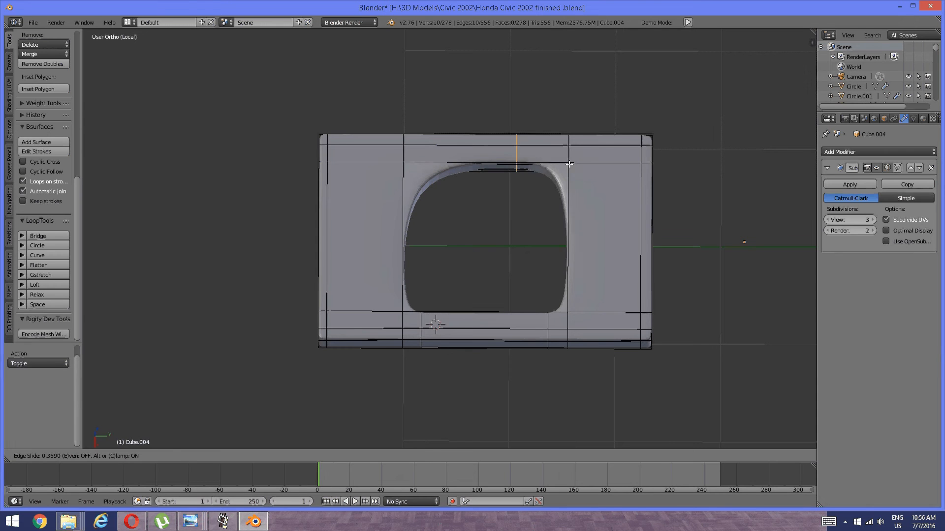
left_click(573, 163)
key("a")
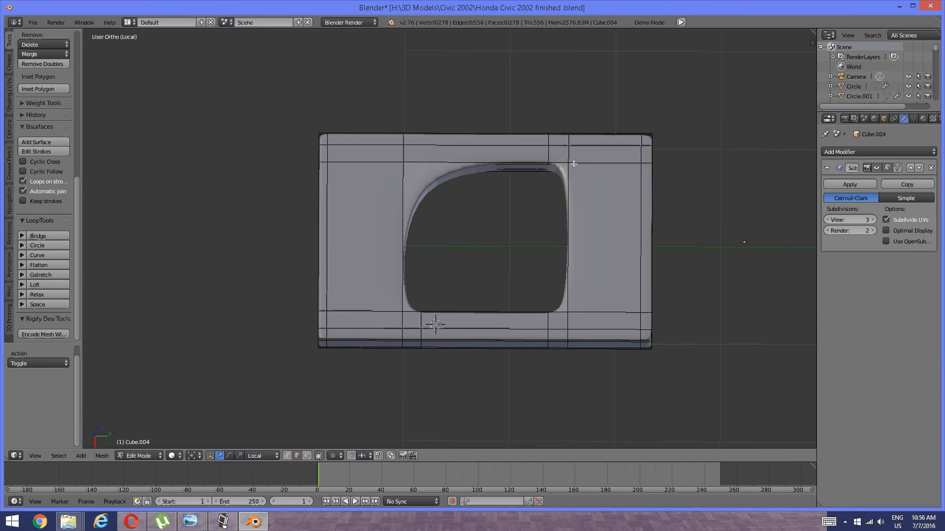
key("ctrl+r")
left_click(433, 162)
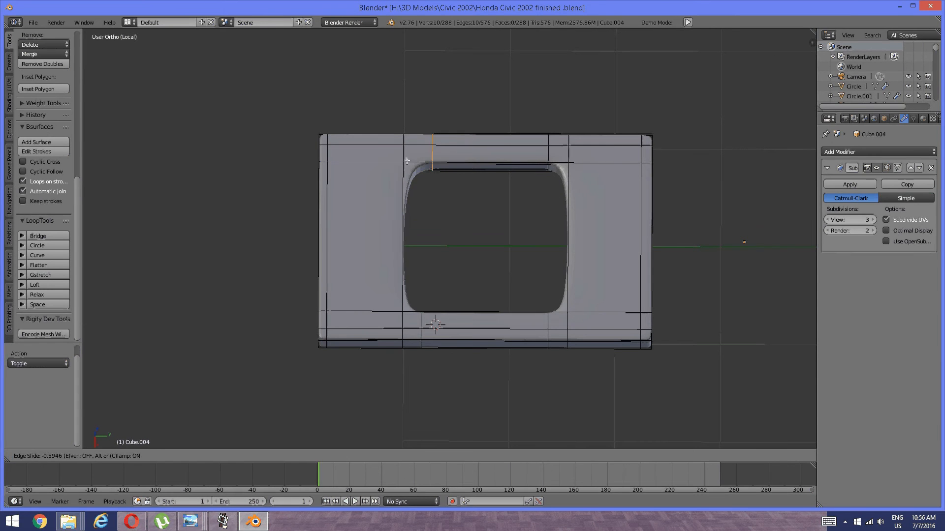
left_click(401, 161)
key("a")
Add two loop cuts across the tongue's free end beside the opening, each slid close to one of the opening's corners.
middle_click_drag(401, 161, 492, 215)
key("ctrl+r")
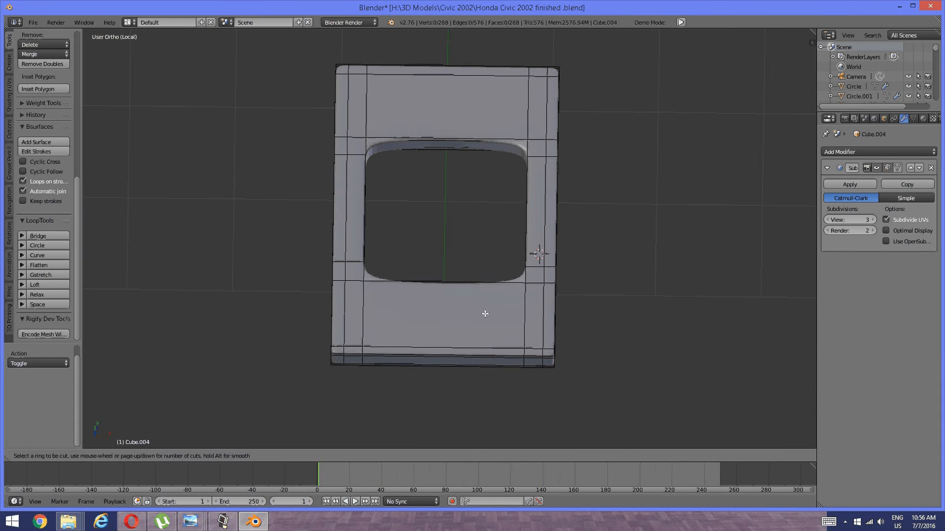
left_click(466, 288)
left_click(528, 289)
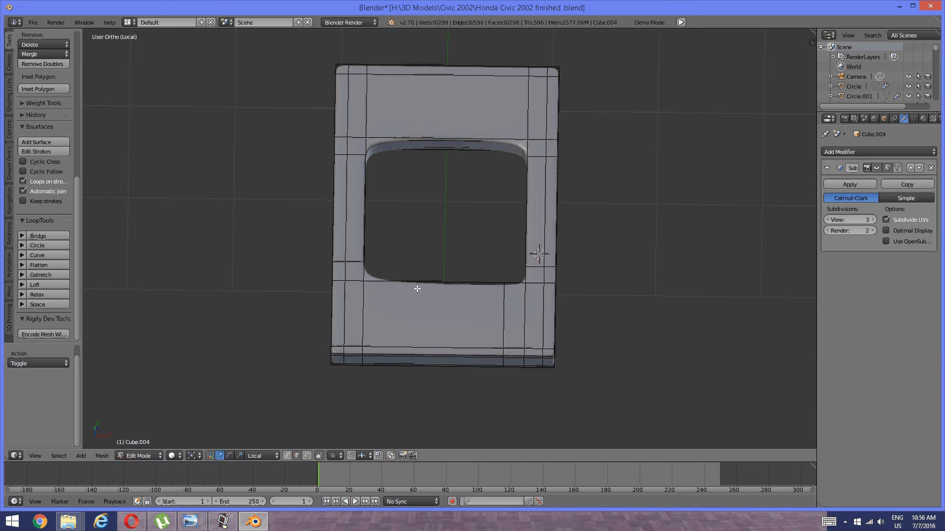
key("ctrl+r")
left_click(416, 288)
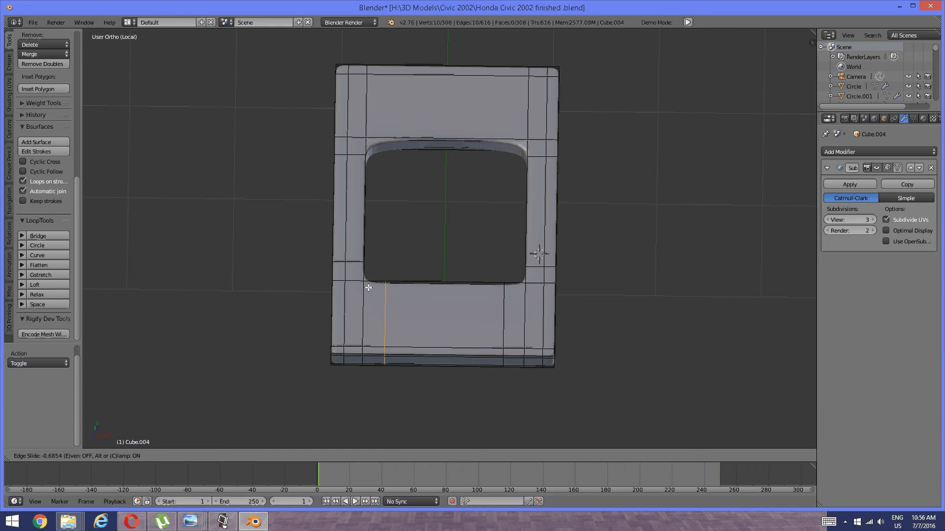
left_click(368, 288)
key("a")
Add two loop cuts across the tongue section between the opening and the buckle frame, each slid close to a corner.
middle_click_drag(436, 187, 435, 233, "shift")
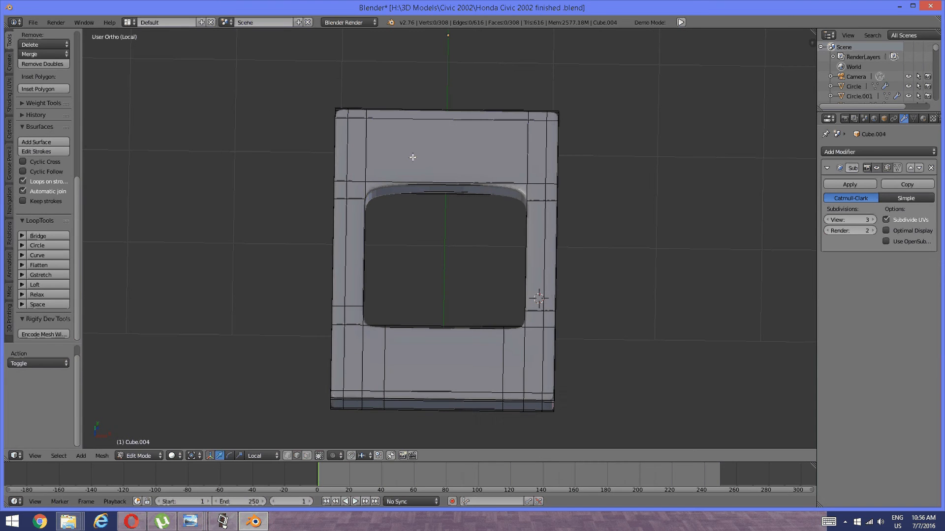
key("ctrl+r")
left_click(417, 182)
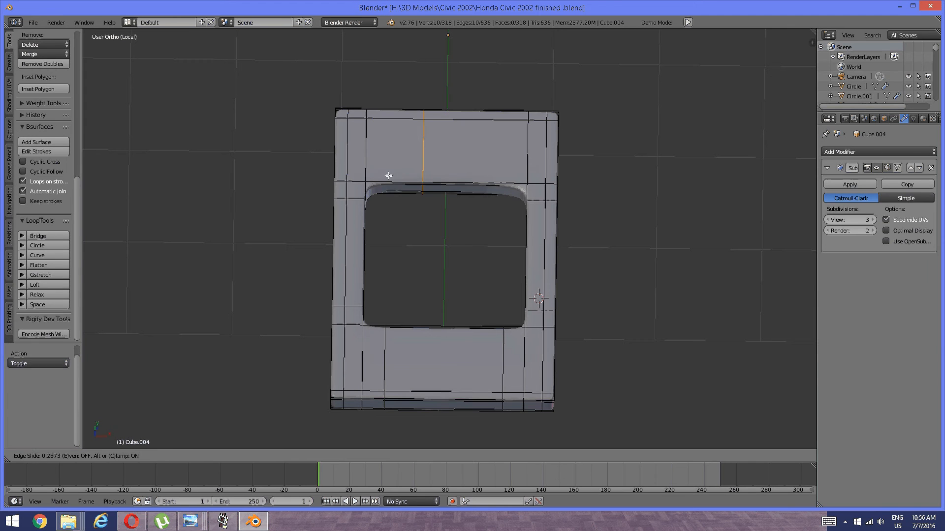
left_click(361, 175)
key("a")
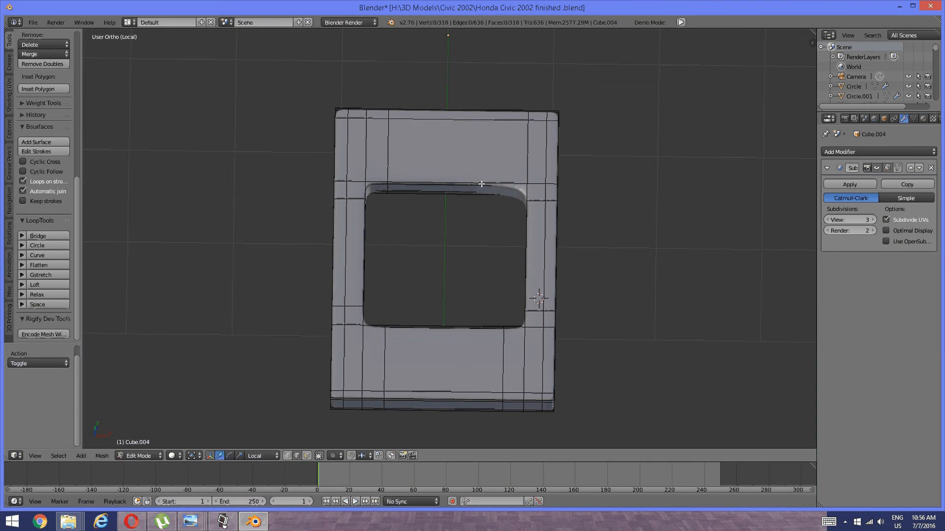
key("ctrl+r")
left_click(497, 183)
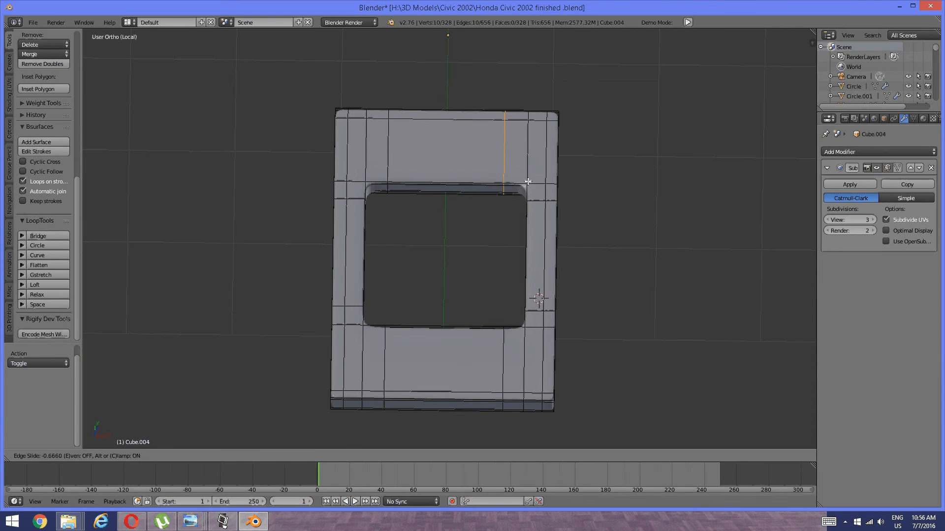
left_click(528, 182)
key("a")
Select the short vertical edges near both corners of the tongue's free end and scale them inward along local X to round the corners.
scroll(528, 182, "down", 2)
middle_click_drag(528, 185, 563, 333)
scroll(460, 160, "up", 3)
scroll(472, 234, "down", 3)
scroll(508, 314, "up", 4)
scroll(435, 301, "down", 2)
scroll(502, 365, "up", 3)
scroll(501, 365, "down", 3)
scroll(563, 333, "up", 3)
right_click(606, 393)
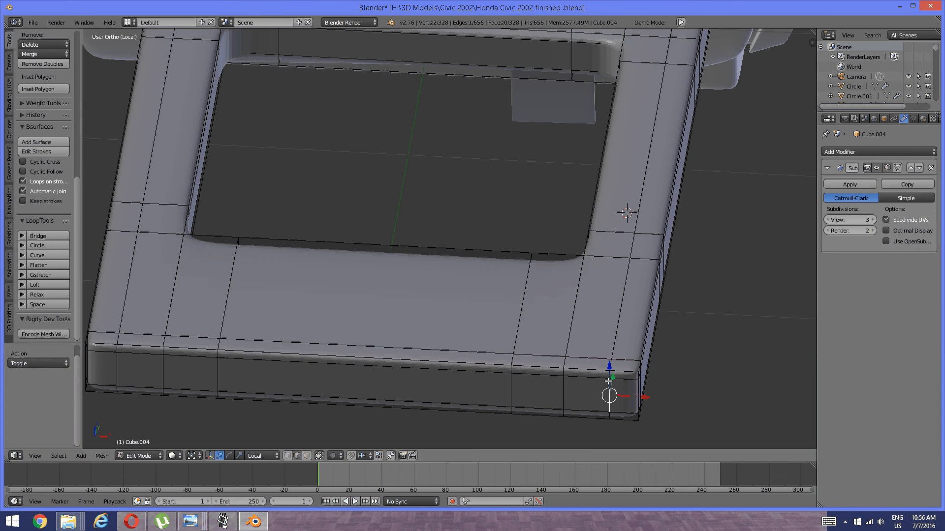
right_click(611, 416, "shift")
right_click(611, 418, "shift")
middle_click_drag(398, 382, 616, 383, "shift")
right_click(336, 349, "shift")
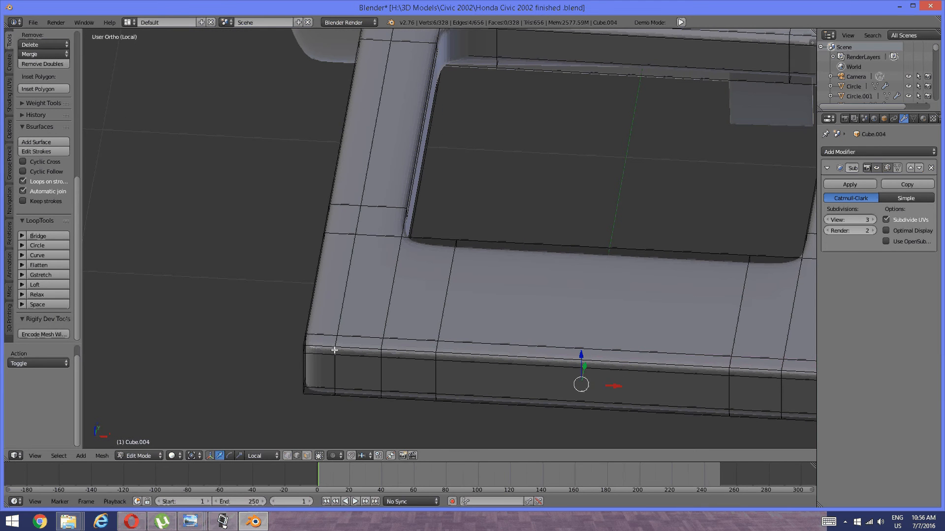
right_click(335, 382, "shift")
middle_click_drag(525, 334, 488, 330, "shift")
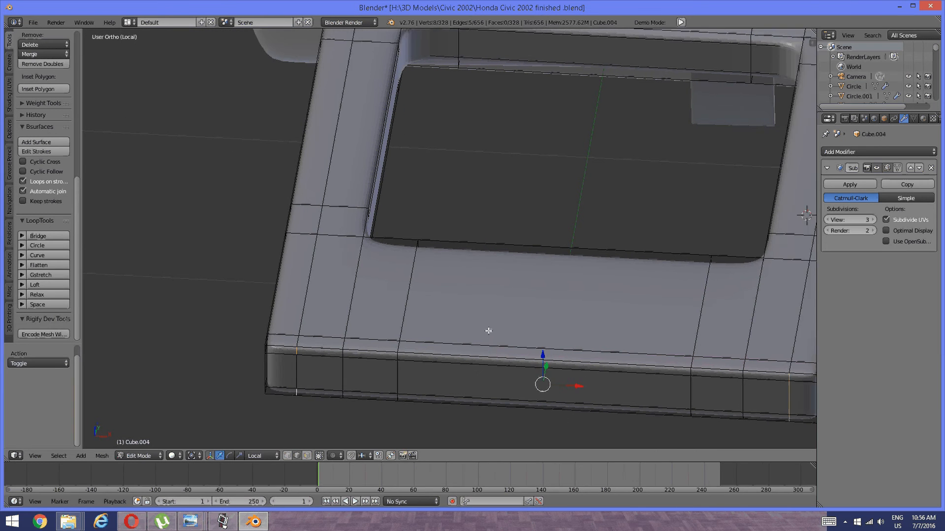
right_click(297, 368, "shift")
middle_click_drag(570, 321, 438, 317, "shift")
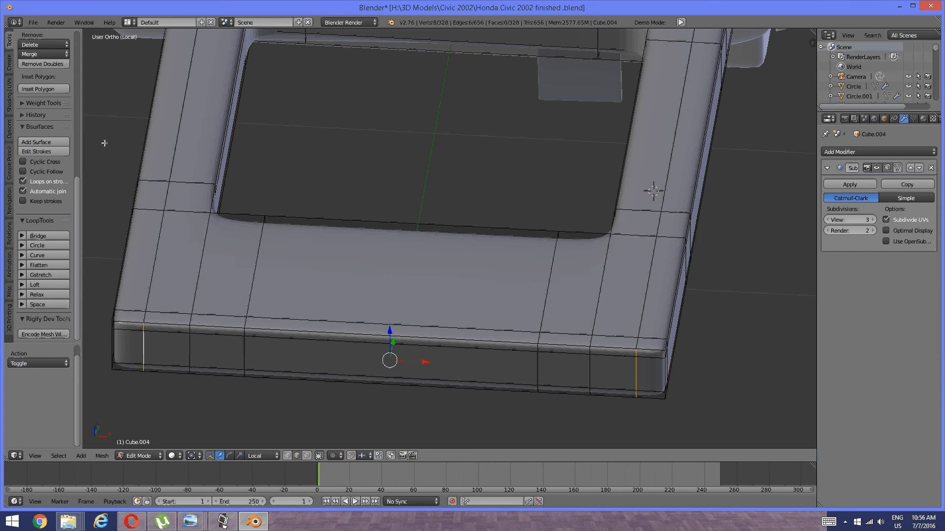
left_click(230, 456)
left_click(240, 456)
left_click_drag(426, 362, 420, 361)
middle_click_drag(492, 344, 471, 379)
key("a")
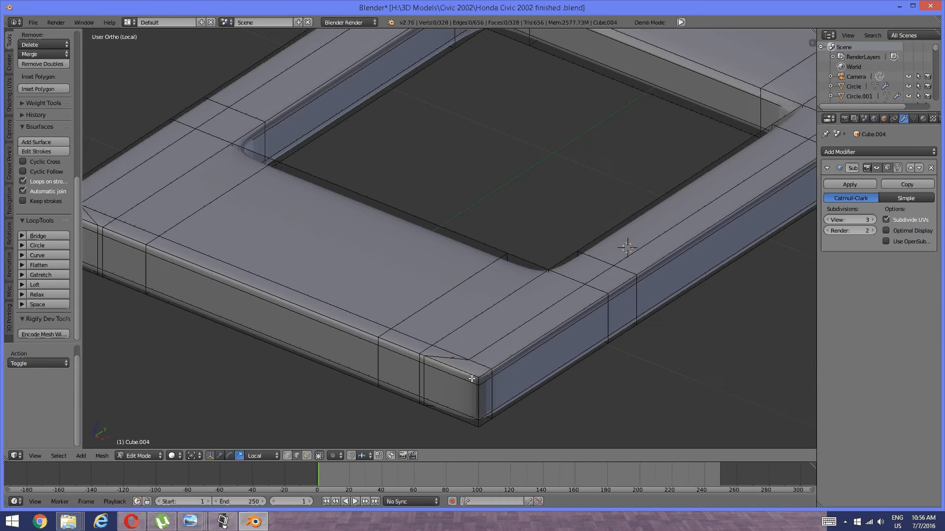
Select the vertical edges on both side walls next to the free end and move them about 0.19 along local Y, away from the corners.
right_click(493, 375)
right_click(491, 397, "shift")
right_click(492, 416, "shift")
middle_click_drag(252, 380, 573, 378)
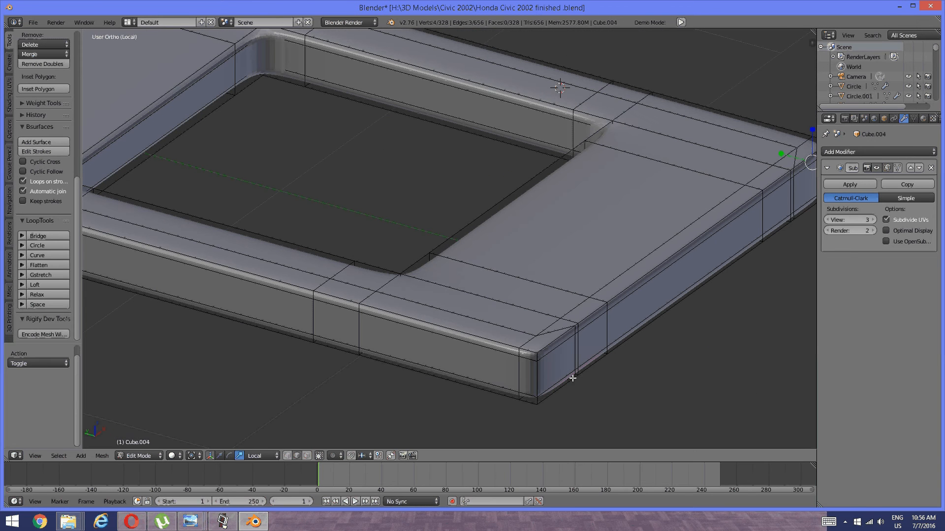
right_click(519, 366, "shift")
right_click(521, 392, "shift")
right_click(519, 398, "shift")
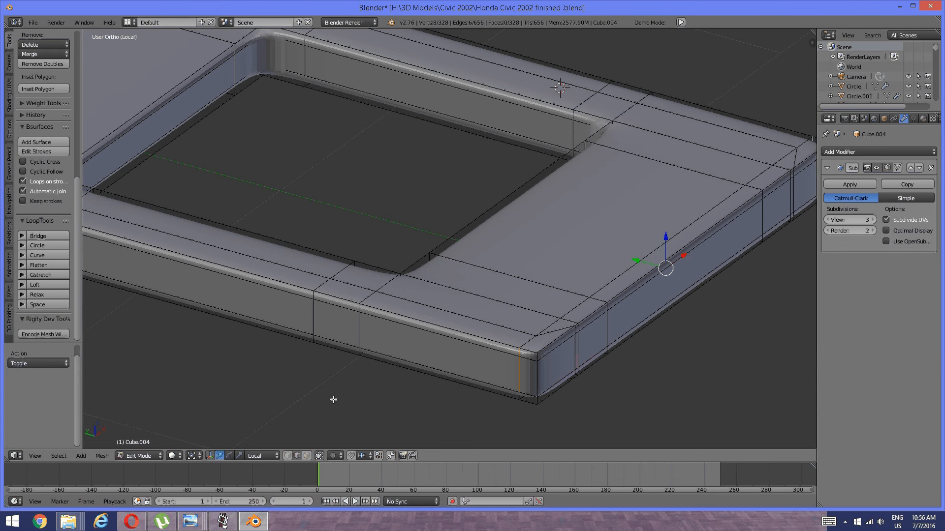
key("g")
key("y")
key("y")
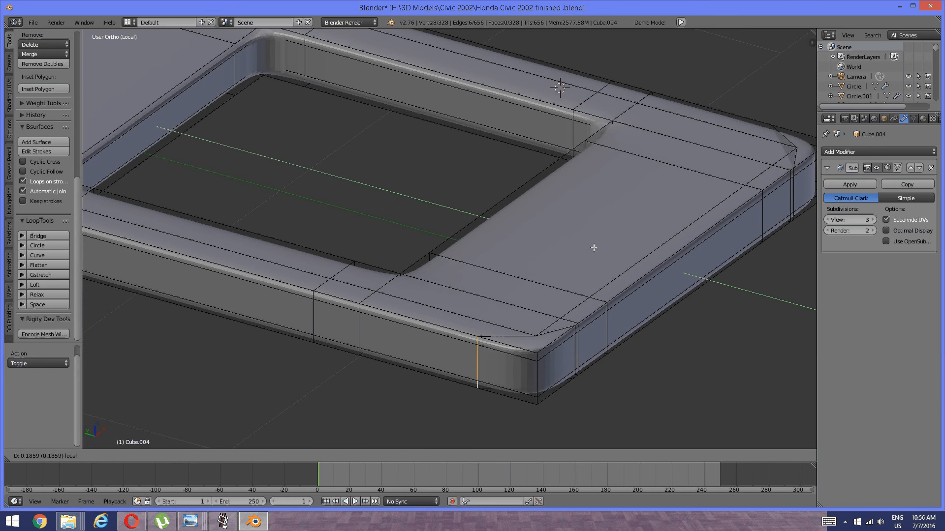
left_click(593, 247)
Return to Object Mode and inspect the rounded tongue and its junction with the buckle frame.
middle_click_drag(592, 247, 555, 310)
scroll(473, 290, "down", 2)
middle_click_drag(429, 280, 419, 296)
key("Tab")
left_click(336, 293)
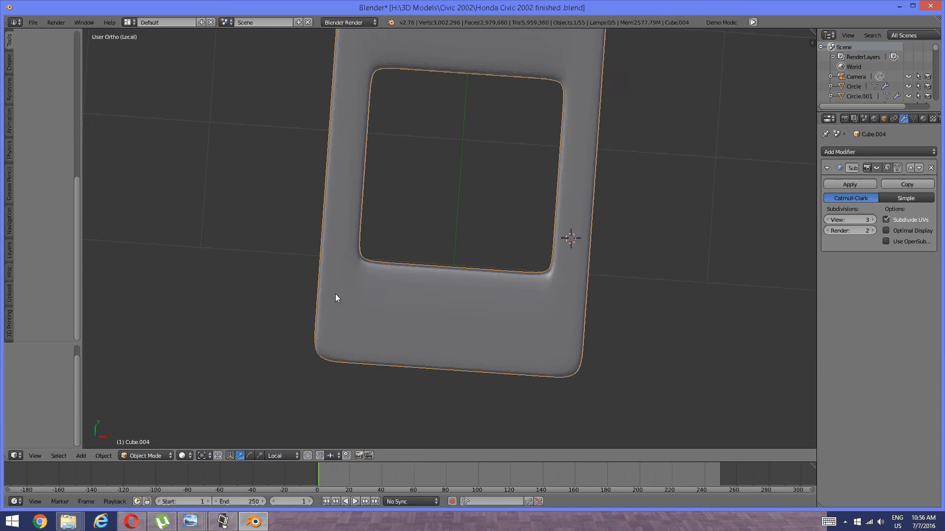
scroll(381, 300, "down", 2)
middle_click_drag(434, 289, 407, 261)
scroll(407, 265, "down", 2)
scroll(402, 257, "up", 5)
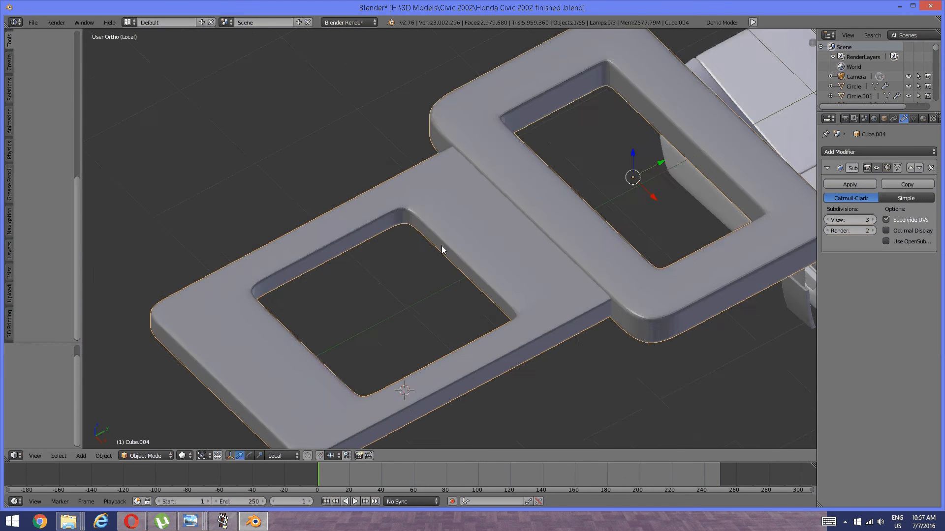
Select the inner corner faces at the opening's buckle-side end and move them along local Y toward the free end to shorten the opening.
key("Tab")
left_click(464, 253)
scroll(413, 271, "up", 4)
key("ctrl+Tab")
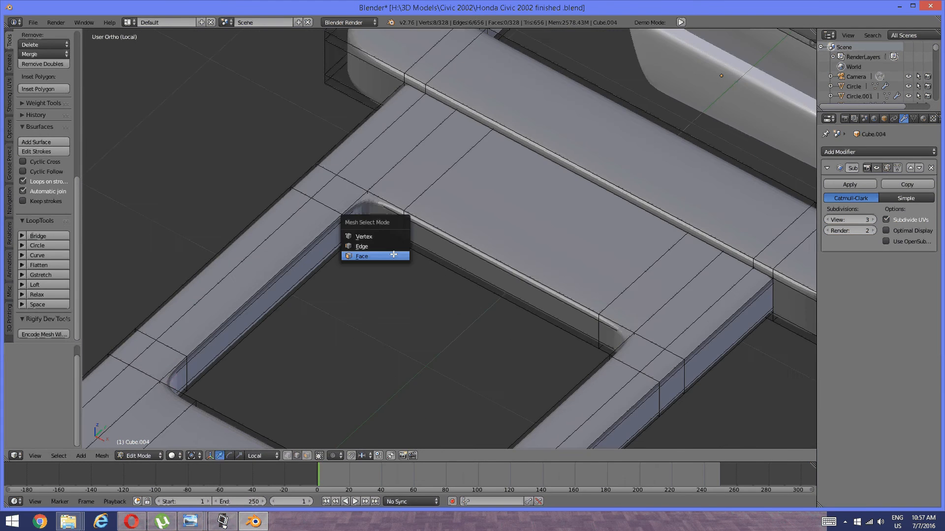
left_click(382, 256)
right_click(384, 212)
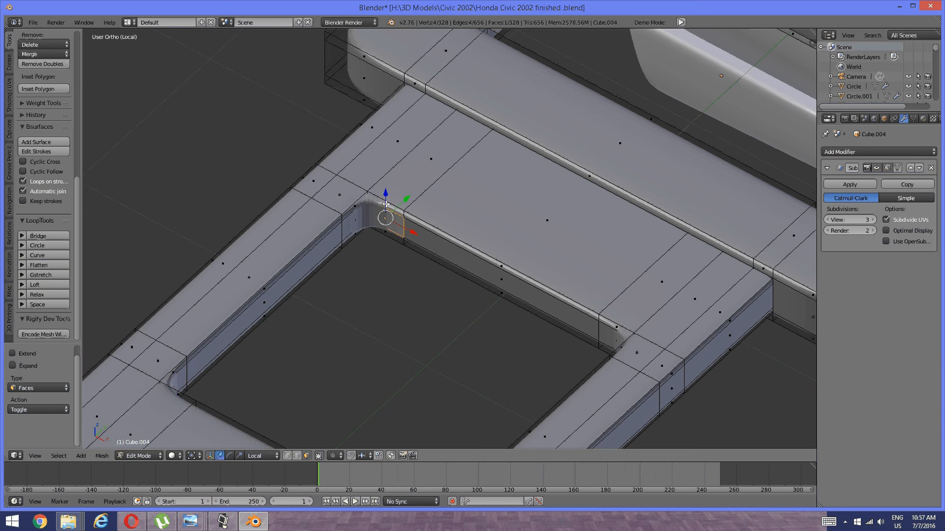
right_click(386, 204, "shift")
right_click(386, 232, "shift")
middle_click_drag(386, 234, 492, 212)
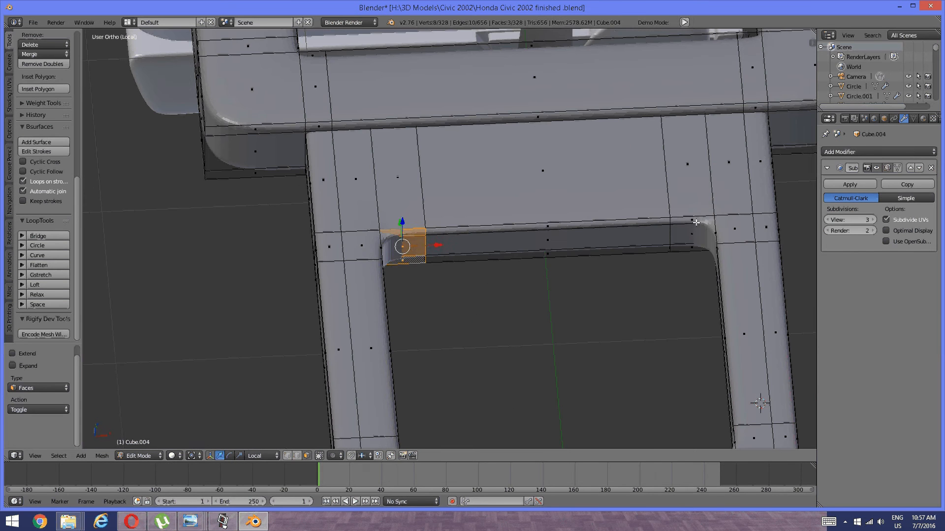
right_click(689, 221, "shift")
right_click(682, 234, "shift")
right_click(689, 248, "shift")
middle_click_drag(628, 257, 387, 222)
right_click(387, 222, "shift")
right_click(386, 249, "shift")
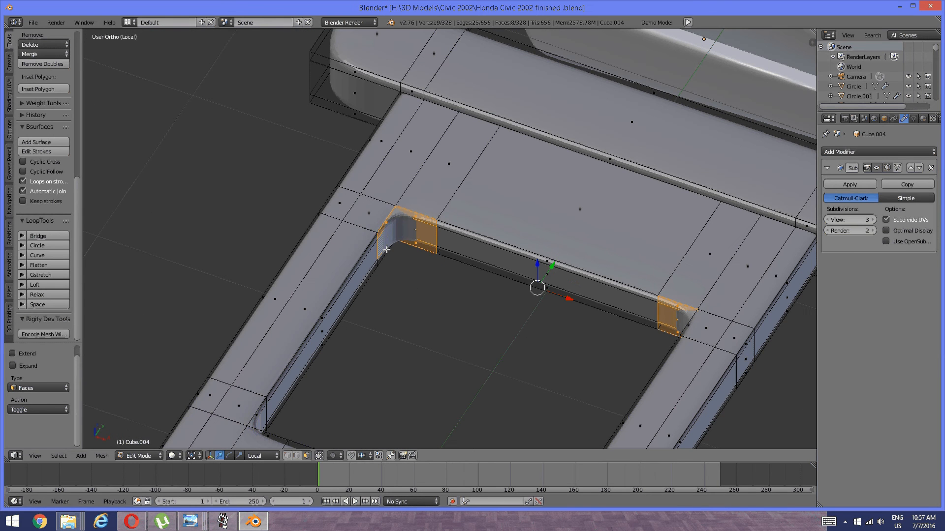
right_click(379, 260, "shift")
middle_click_drag(375, 264, 493, 245)
right_click(623, 139, "shift")
right_click(622, 148, "shift")
right_click(622, 162, "shift")
scroll(489, 227, "down", 1)
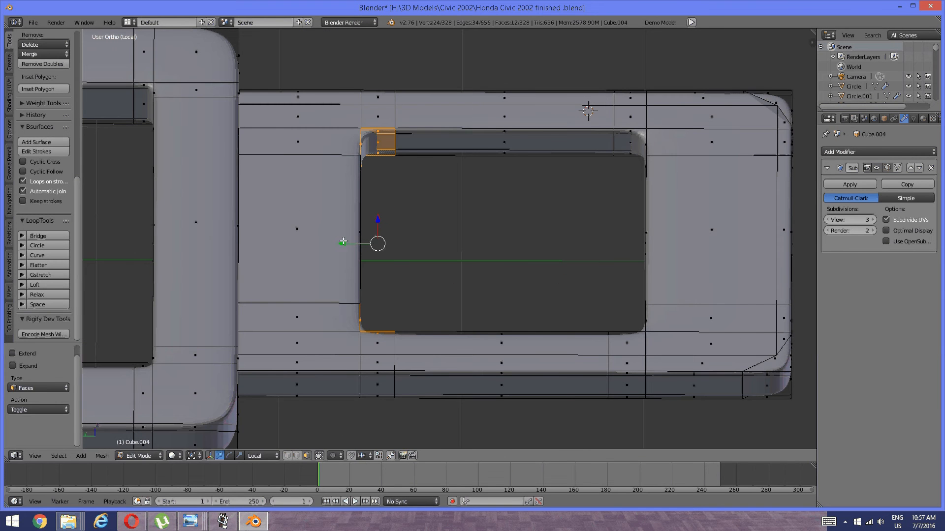
left_click_drag(344, 243, 458, 239)
middle_click_drag(458, 240, 483, 231)
key("Tab")
Scale the whole buckle and tongue object down to 0.128.
scroll(389, 235, "down", 4)
middle_click_drag(399, 229, 465, 220)
scroll(465, 219, "up", 3)
scroll(451, 235, "down", 3)
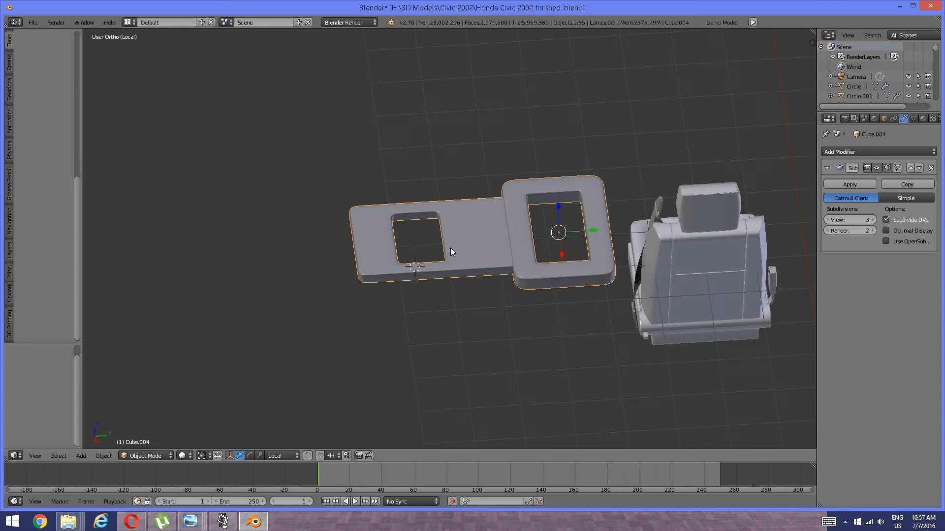
middle_click_drag(449, 253, 515, 349)
scroll(501, 272, "up", 2)
key("s")
left_click(492, 301)
scroll(492, 314, "up", 1)
scroll(492, 314, "up", 2)
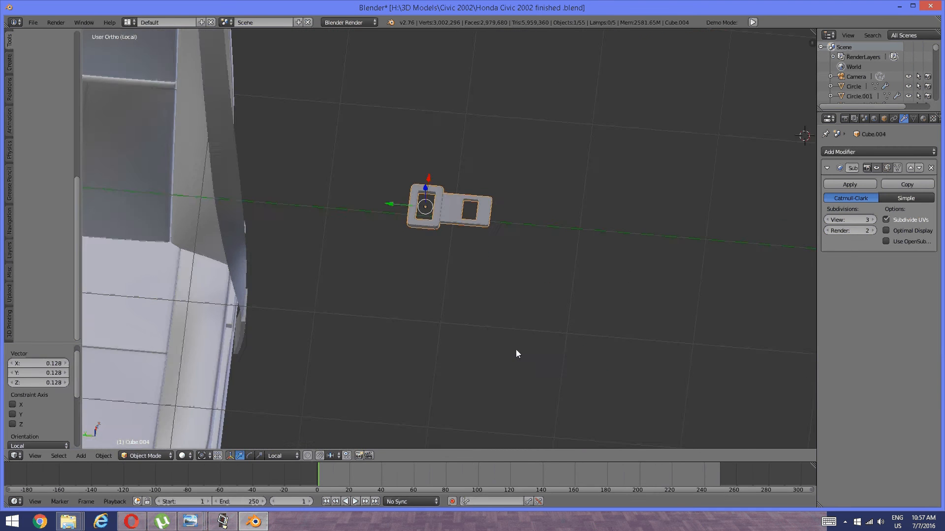
Move the buckle 1.635 along its local Y axis toward the seat belt strap.
key("g")
key("y")
key("y")
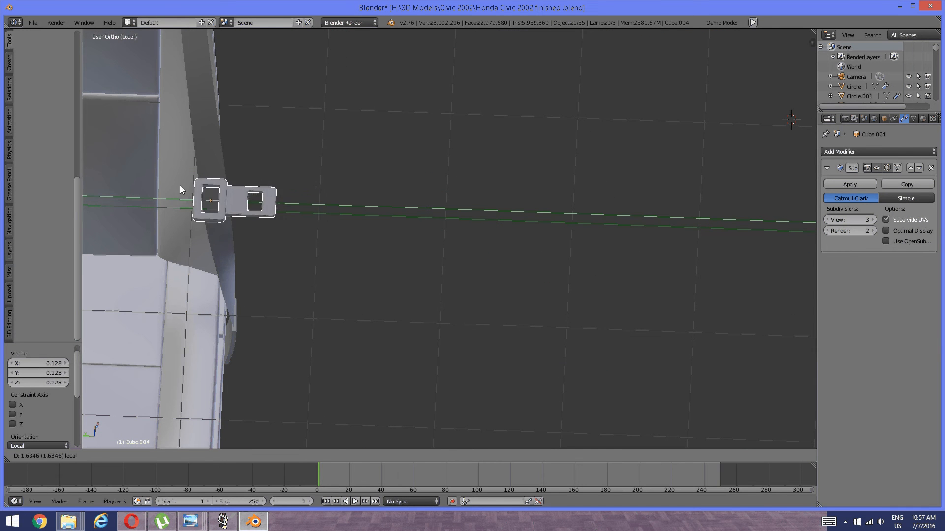
left_click(180, 185)
middle_click_drag(179, 185, 357, 256)
scroll(358, 246, "up", 4)
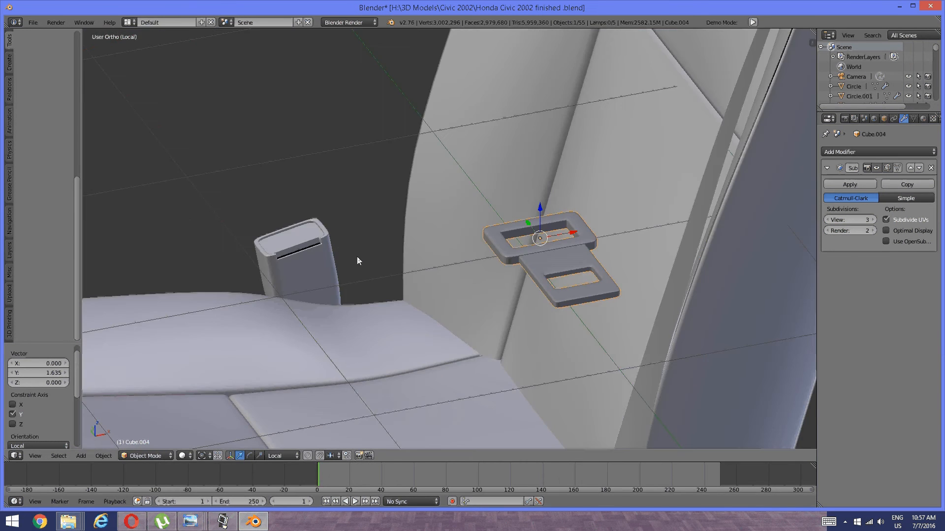
Switch to perspective view and move the buckle 0.636 along its local X axis toward the belt strap.
key("KP_5")
scroll(480, 313, "up", 1)
middle_click_drag(518, 289, 315, 122)
scroll(518, 294, "down", 3)
middle_click_drag(517, 294, 315, 333)
scroll(358, 302, "up", 2)
middle_click_drag(401, 317, 576, 316)
left_click_drag(511, 302, 442, 235)
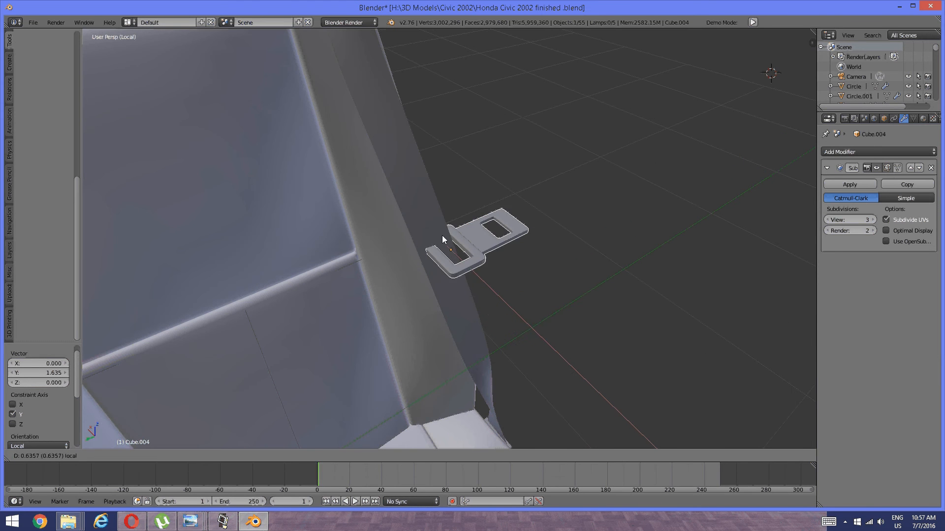
Lower the buckle along its local Z axis and shift it -0.230 along local X so the strap passes through the frame.
middle_click_drag(379, 268, 486, 274)
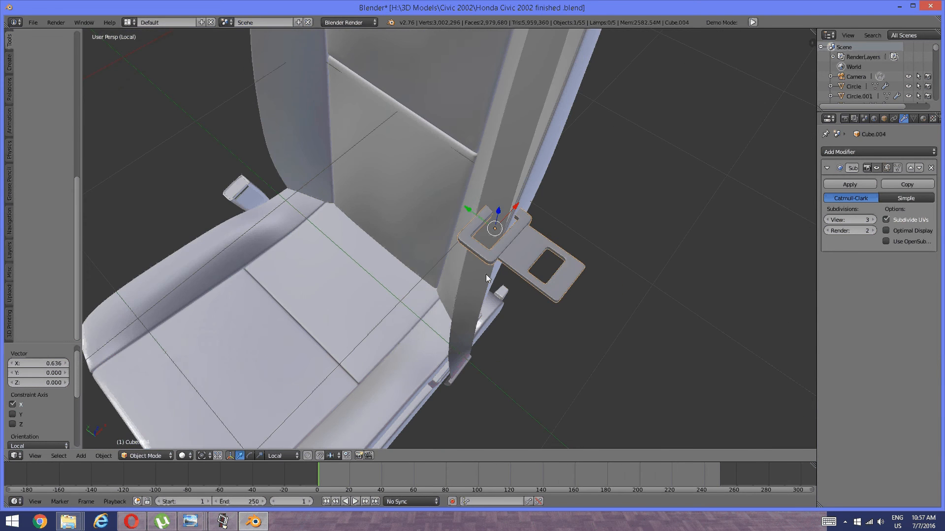
left_click_drag(492, 215, 474, 280)
middle_click_drag(473, 280, 524, 270)
left_click_drag(524, 271, 480, 279)
middle_click_drag(480, 279, 535, 310)
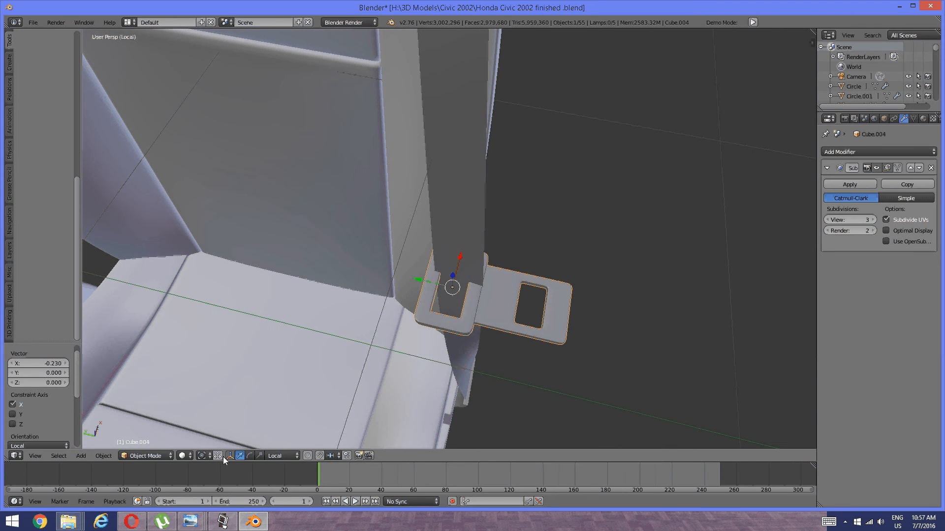
Rotate the buckle about its local Z axis by -80.198° and a further -10.704° so the tongue points toward the seat front.
left_click(249, 456)
middle_click_drag(340, 356, 452, 364)
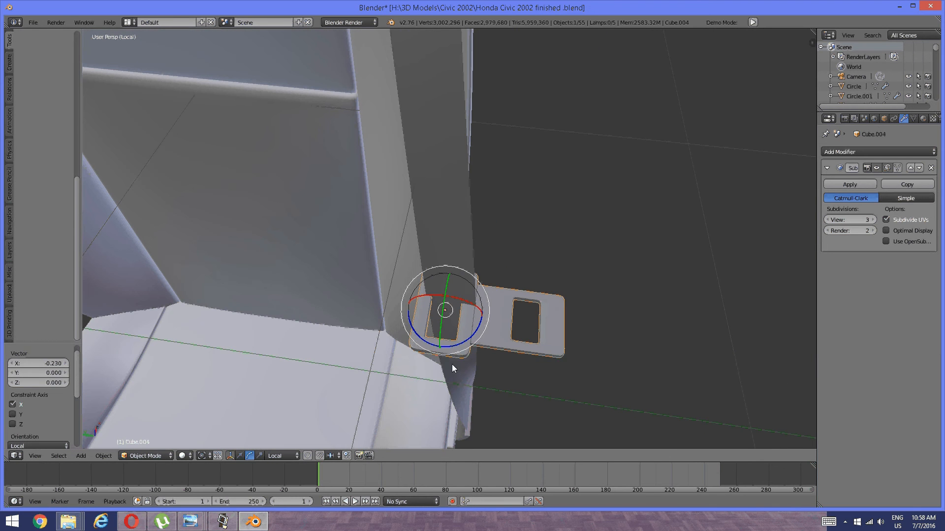
left_click_drag(462, 348, 384, 364)
middle_click_drag(384, 364, 427, 268)
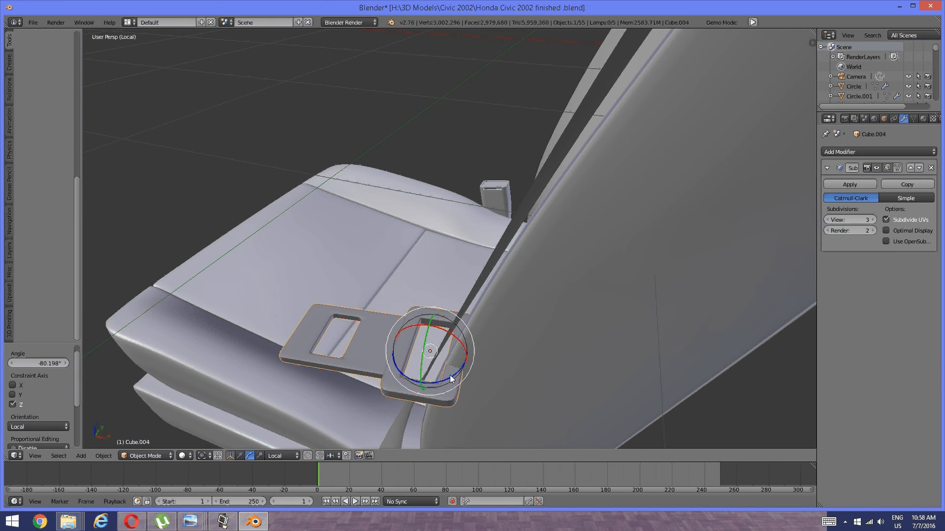
left_click_drag(453, 357, 443, 379)
middle_click_drag(443, 379, 465, 392)
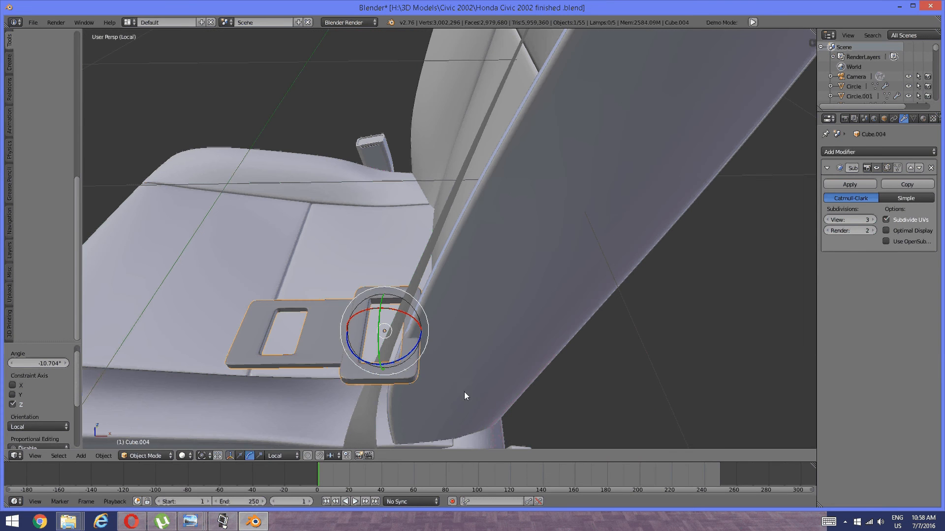
Shift the buckle slightly along its local X axis to center it on the strap and scale it to 0.851.
left_click(240, 456)
middle_click_drag(405, 327, 515, 297)
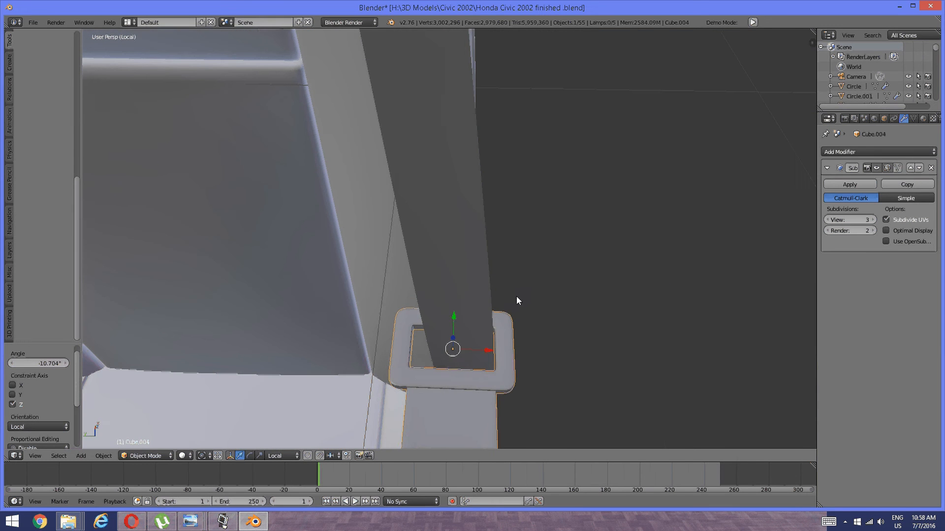
left_click_drag(485, 349, 492, 350)
key("s")
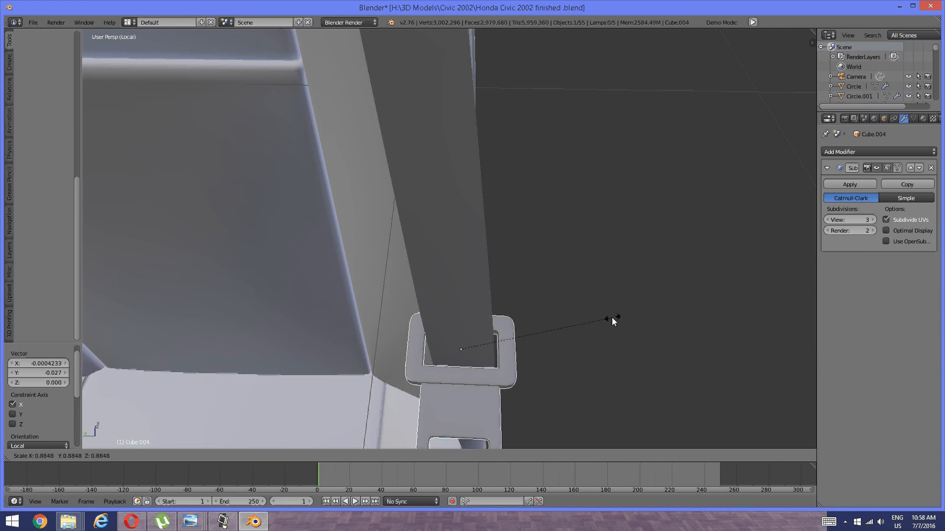
left_click(608, 320)
middle_click_drag(499, 327, 564, 298)
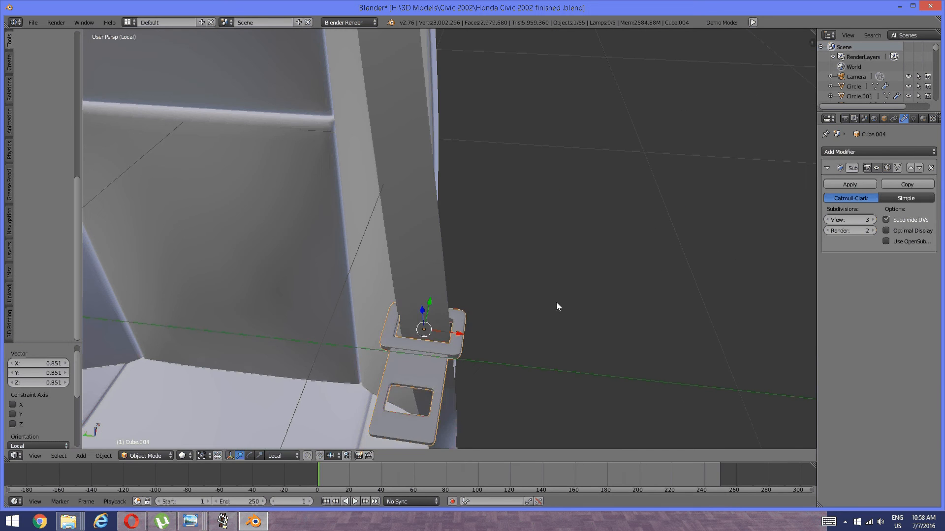
Scale the buckle to 0.979 and shift it slightly along its local X axis to center it on the strap.
key("s")
left_click(553, 302)
middle_click_drag(436, 330, 446, 329)
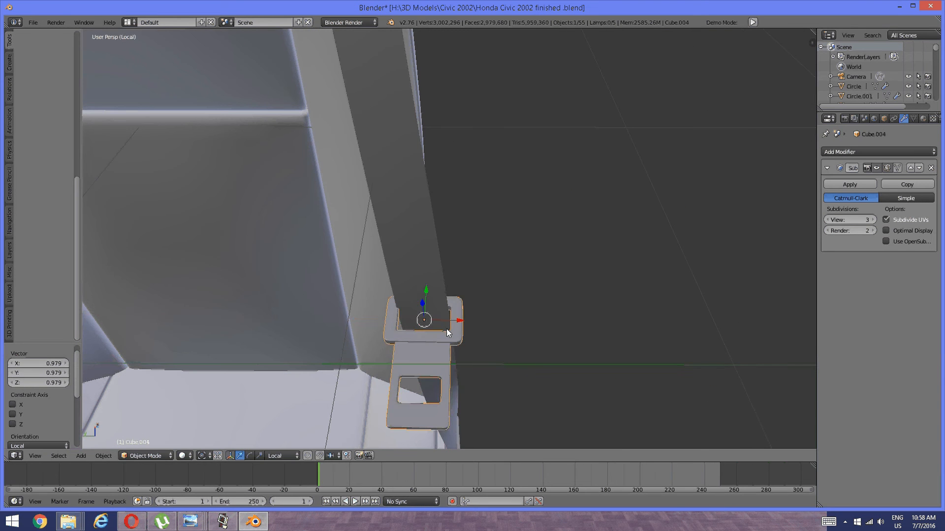
key("g")
key("x")
key("x")
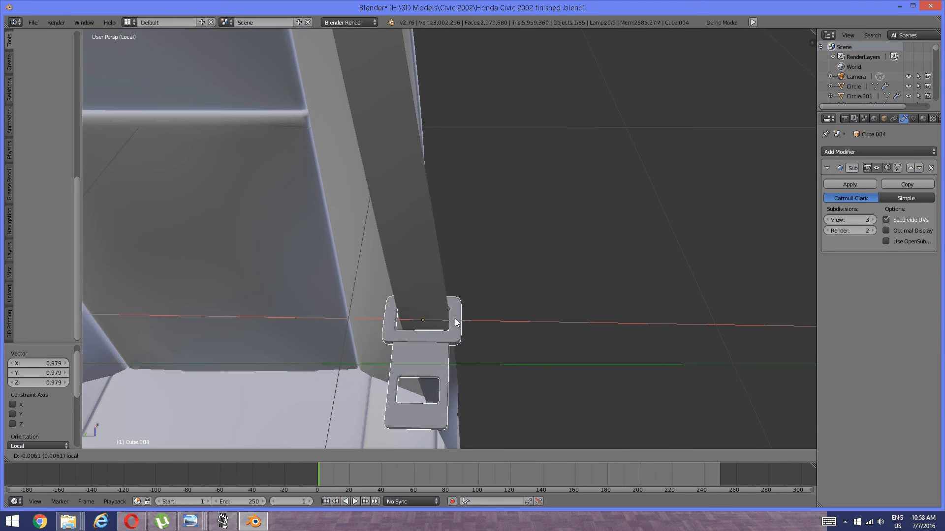
left_click(457, 322)
Tilt the buckle about its local X axis to follow the backrest slope and shift it slightly along local Z.
middle_click_drag(469, 301, 530, 287)
left_click(450, 294)
key("r")
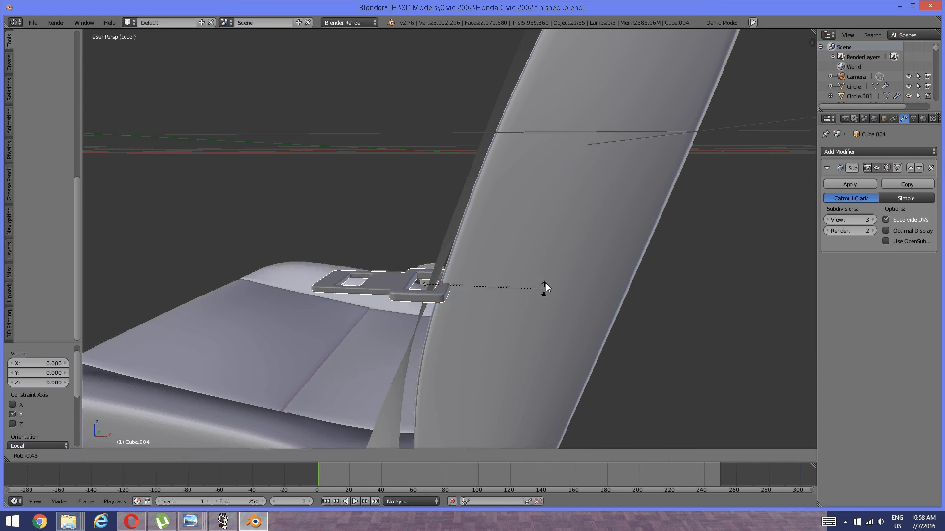
key("Escape")
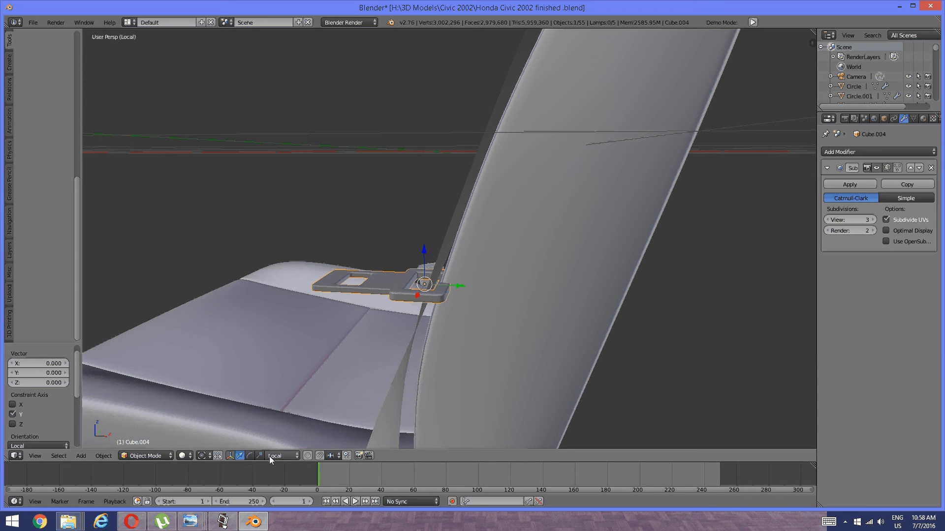
left_click(249, 457)
middle_click_drag(433, 170, 454, 226)
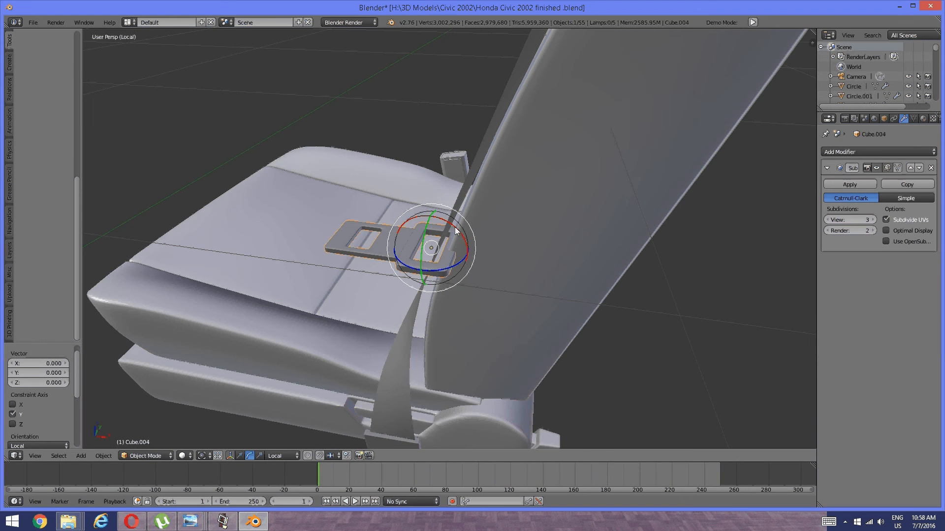
left_click_drag(457, 231, 394, 250)
left_click(240, 455)
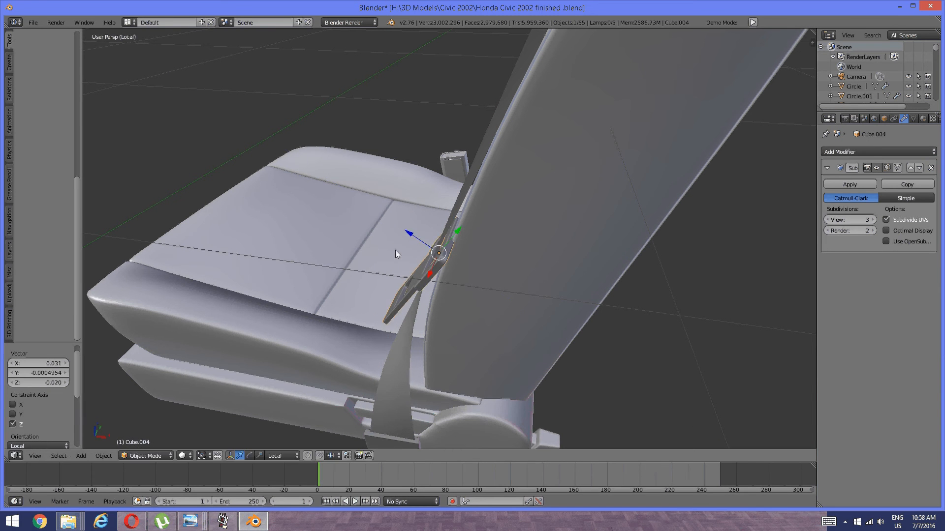
Rotate the buckle -4.986° about its local Y axis and nudge it along local Z to fit the strap.
middle_click_drag(394, 250, 460, 265)
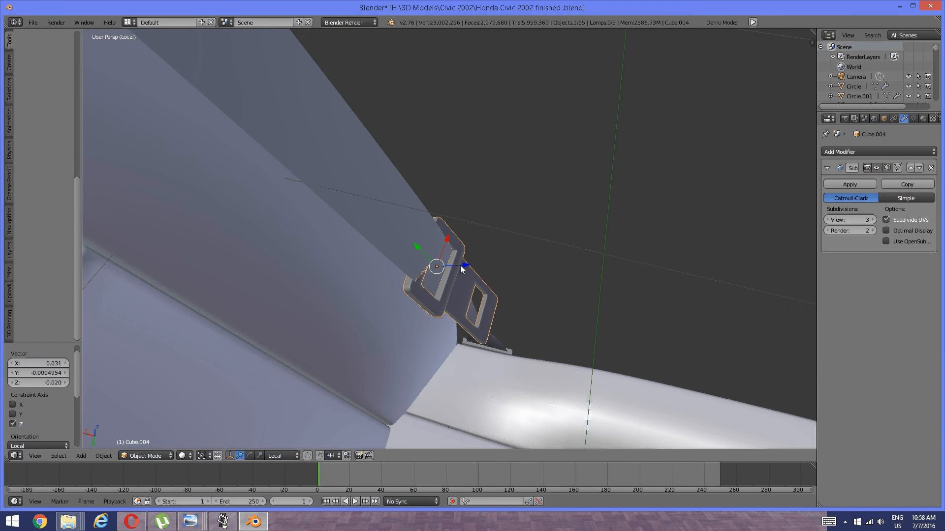
left_click(249, 456)
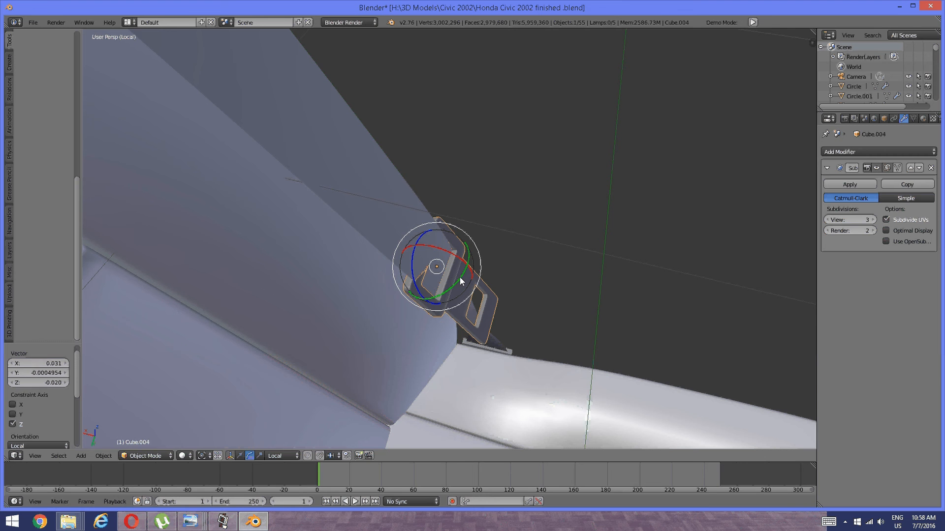
left_click_drag(456, 277, 457, 278)
middle_click_drag(456, 277, 302, 386)
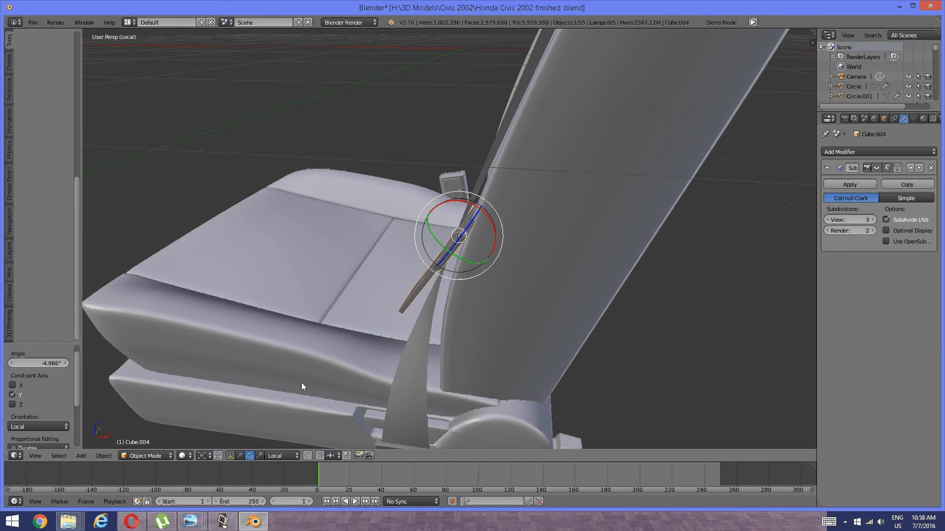
left_click(239, 455)
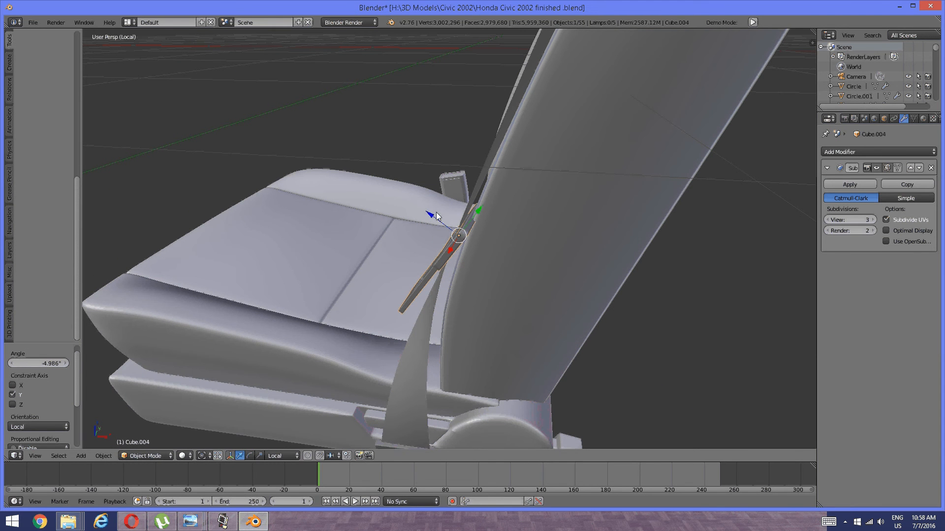
left_click_drag(432, 213, 426, 221)
Add an edge loop across the belt strap at the buckle frame and offset it so the strap bends through the opening.
middle_click_drag(426, 220, 444, 266)
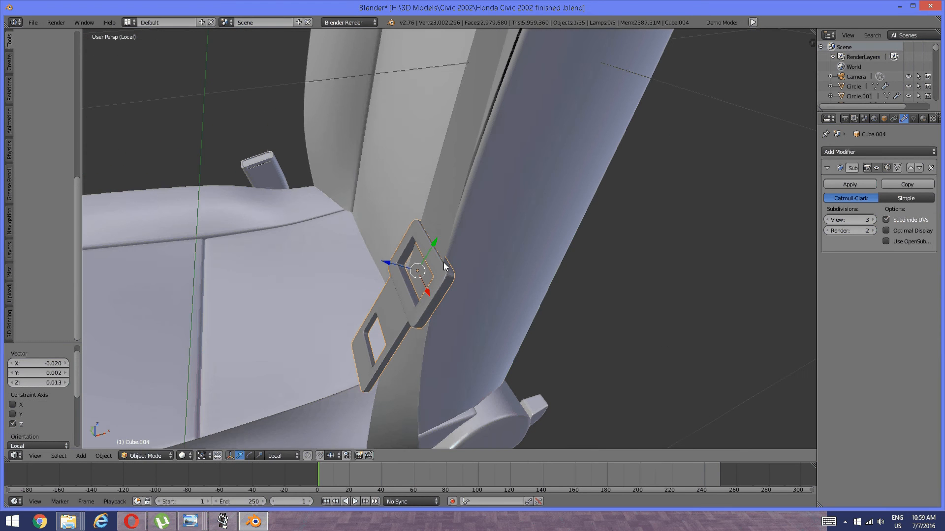
right_click(442, 245)
key("Tab")
left_click(454, 256)
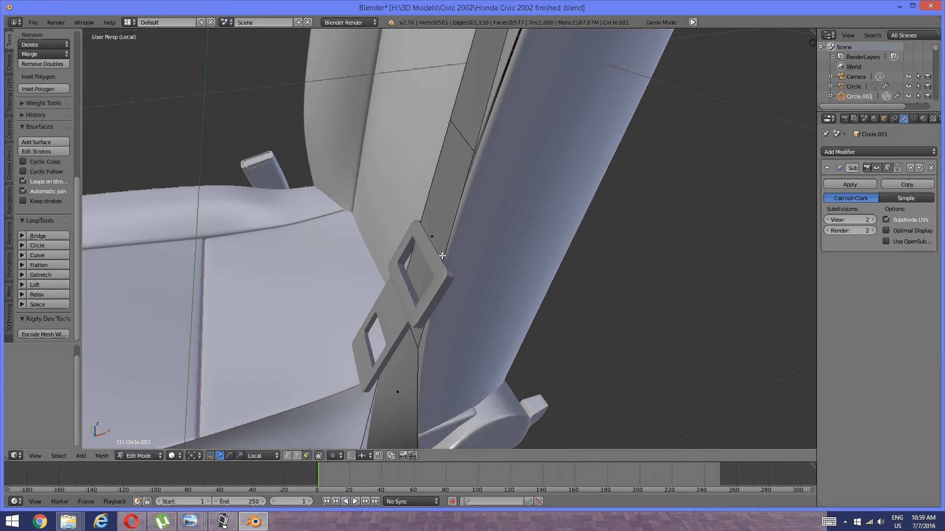
key("ctrl+r")
left_click(440, 251)
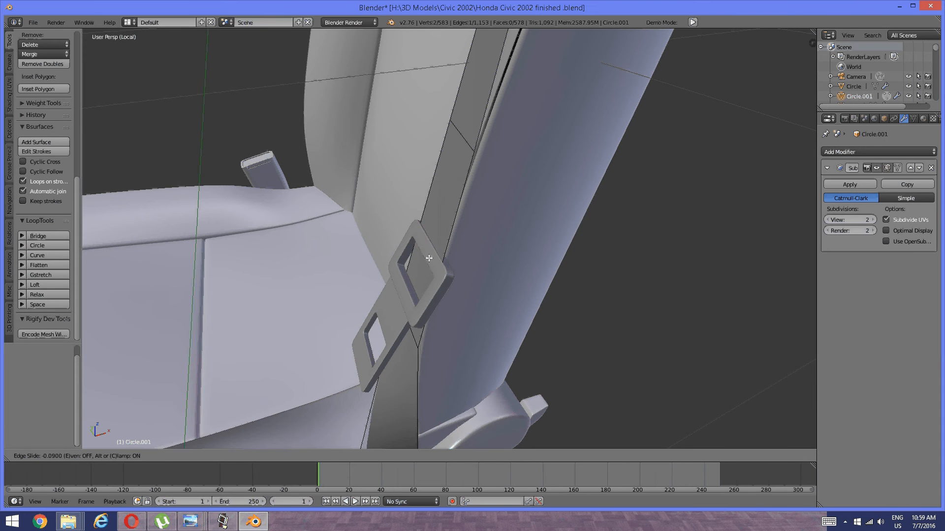
left_click(428, 258)
left_click_drag(460, 239, 451, 241)
key("a")
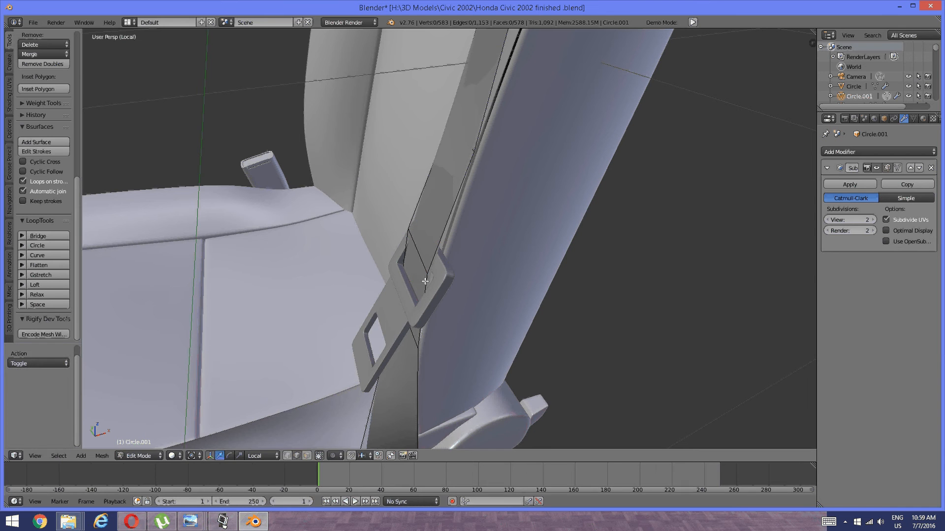
Add a second edge loop across the strap just above the buckle frame and adjust its position.
key("ctrl+r")
left_click(436, 247)
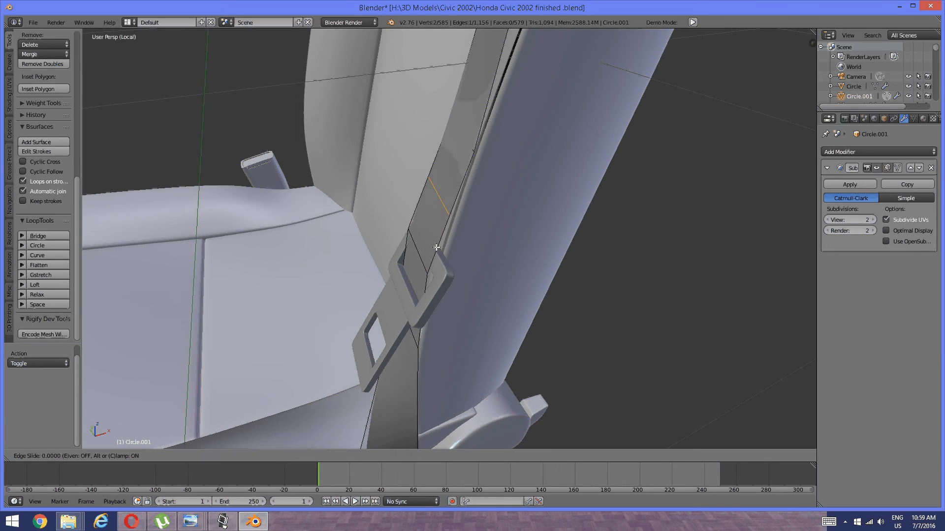
left_click(435, 263)
left_click_drag(445, 207, 470, 202)
left_click(469, 202)
key("a")
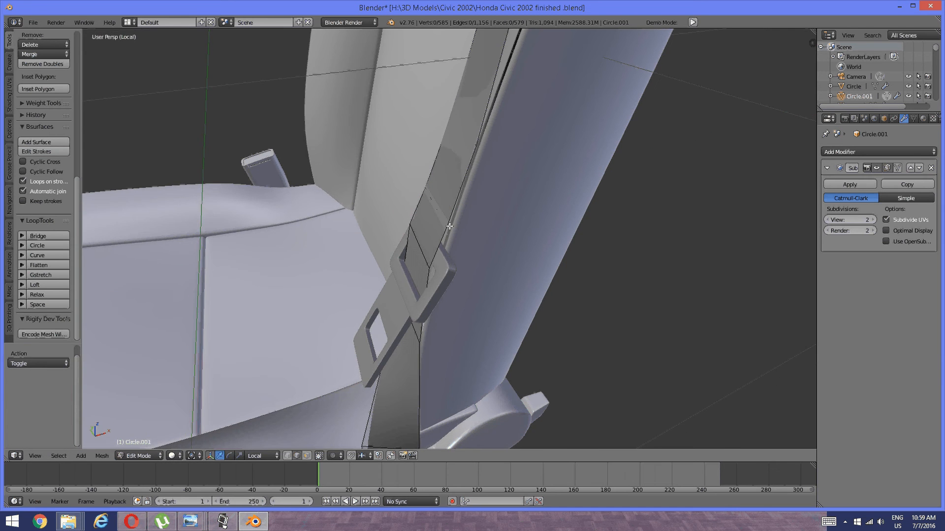
Move the strap edge behind the buckle tongue 0.024 along its local Y axis.
middle_click_drag(469, 201, 505, 220)
right_click(370, 284)
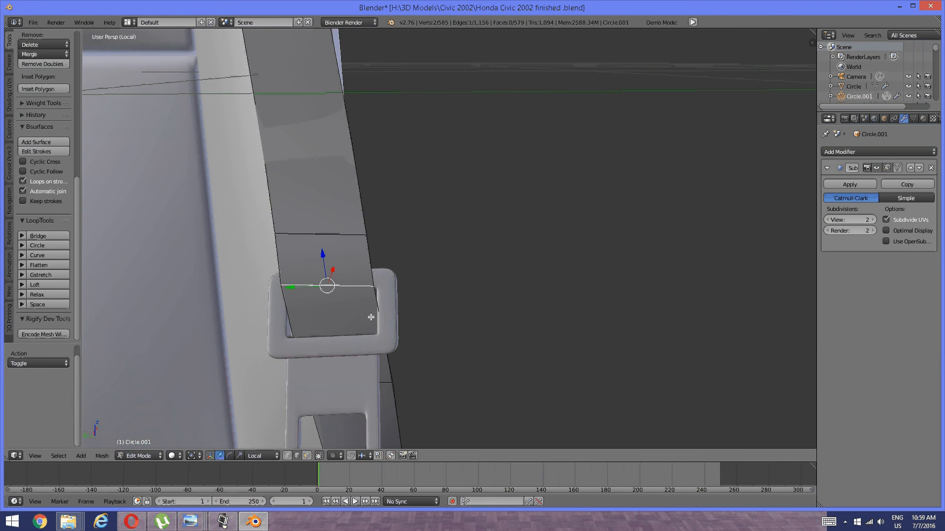
right_click(373, 329, "shift")
middle_click_drag(373, 331, 410, 288, "shift")
right_click(413, 343)
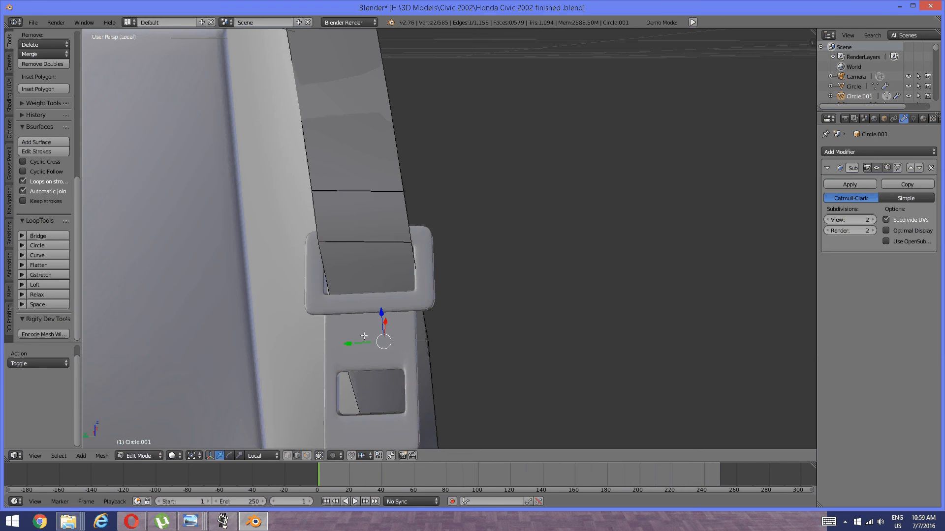
left_click_drag(355, 345, 346, 347)
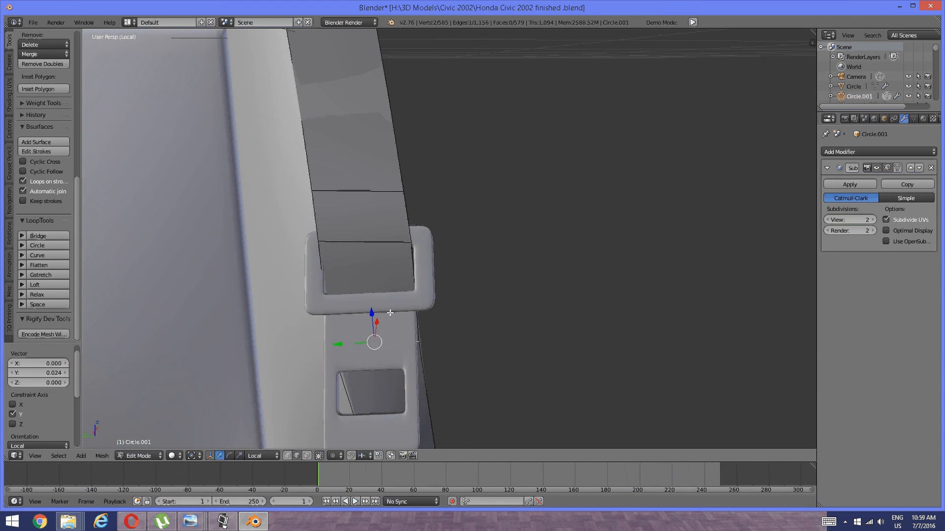
key("a")
Add another edge loop across the strap near the buckle frame and shift it slightly.
middle_click_drag(346, 347, 451, 237)
key("ctrl+r")
left_click(426, 249)
left_click(426, 249)
left_click_drag(476, 238, 481, 237)
middle_click_drag(481, 236, 531, 232)
middle_click_drag(448, 257, 434, 224)
key("a")
Nudge the strap edge at the top of the buckle frame by about 0.01 and return to Object Mode.
right_click(446, 239)
left_click_drag(434, 225, 432, 224)
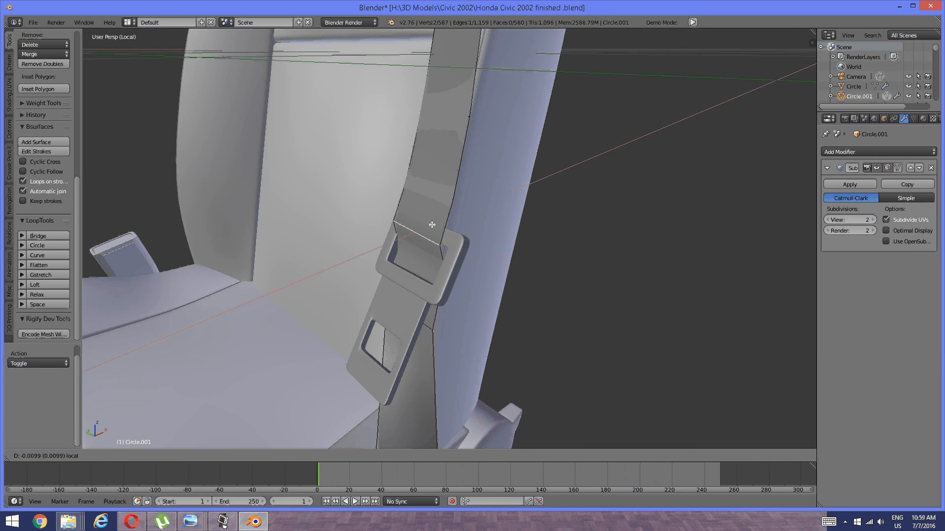
middle_click_drag(432, 225, 438, 257)
key("Tab")
left_click(433, 247)
Shift the buckle about 0.005 along its local X axis to center the strap in the frame.
scroll(400, 268, "up", 4)
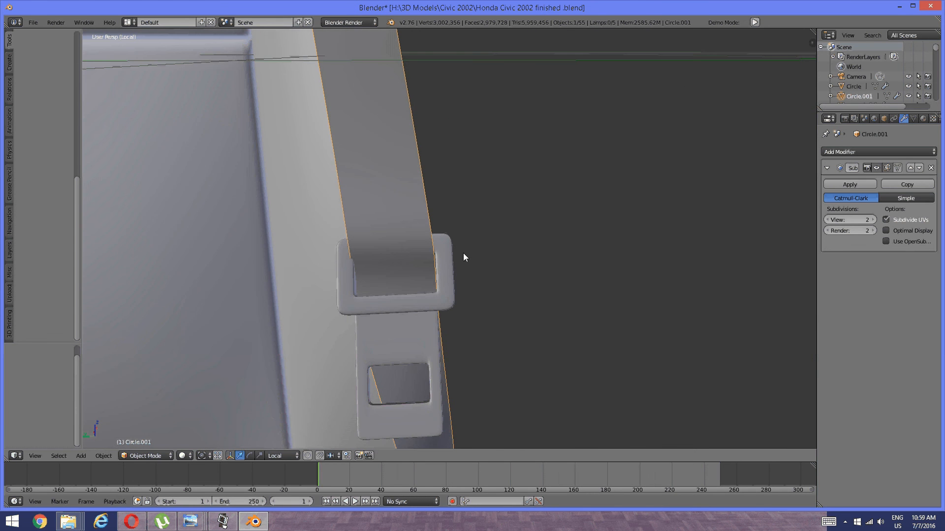
scroll(415, 252, "down", 2)
scroll(420, 250, "up", 2)
right_click(441, 260)
left_click_drag(433, 272, 429, 272)
Join the buckle and the belt strap into one object, with the strap as the active object.
middle_click_drag(444, 245, 409, 241)
scroll(435, 235, "down", 1)
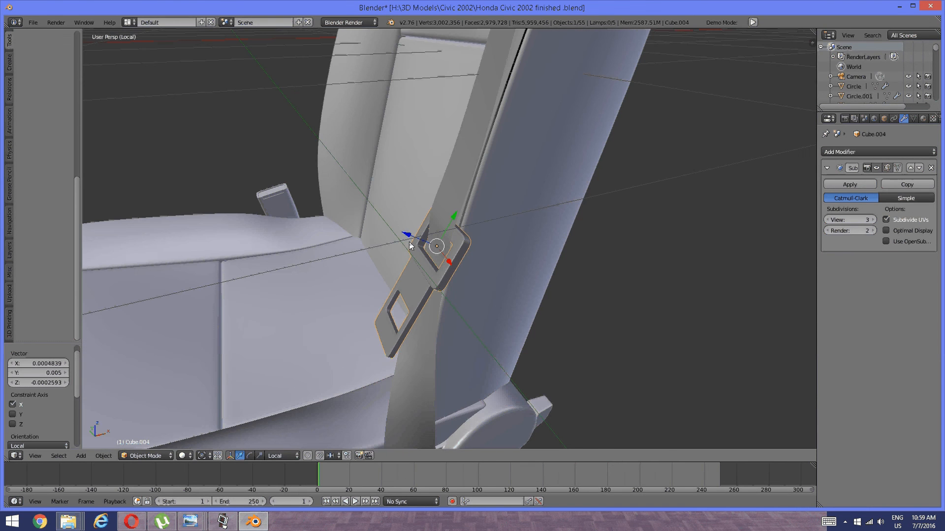
right_click(437, 225, "shift")
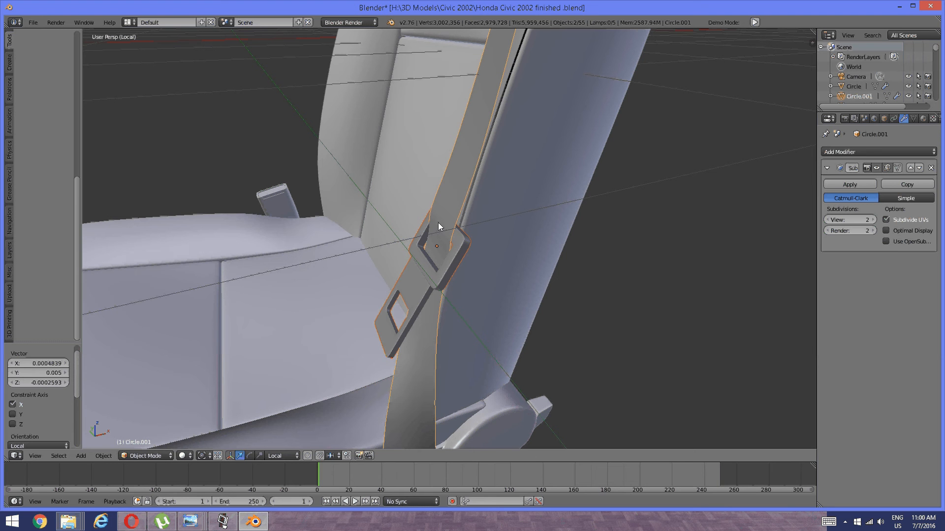
key("ctrl+j")
Try to scale the whole linked tongue plate below the buckle frame to 0.789 in Edit Mode.
middle_click_drag(438, 223, 444, 220)
scroll(424, 255, "down", 4)
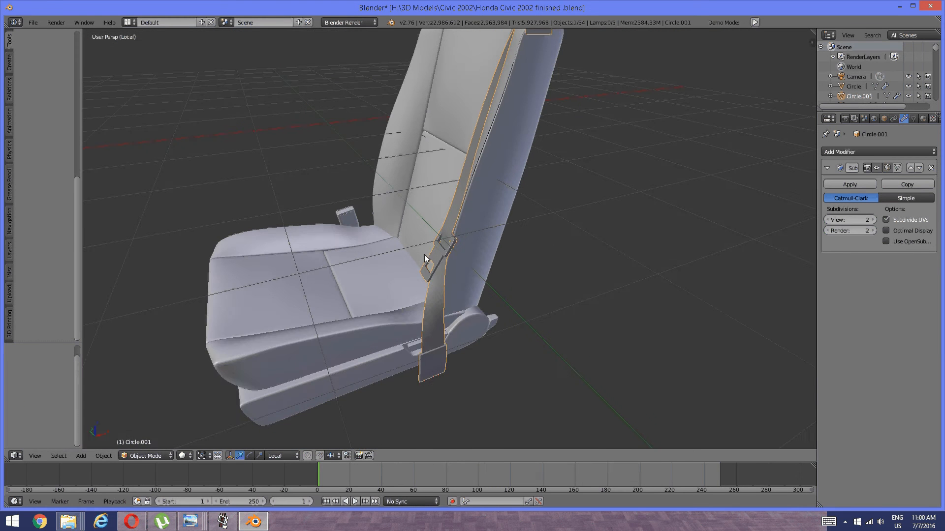
middle_click_drag(424, 253, 515, 244)
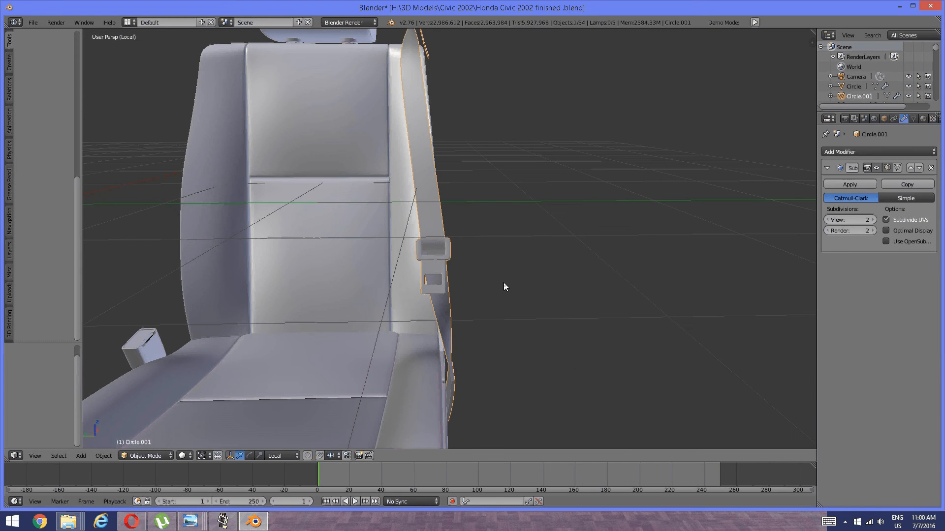
middle_click_drag(367, 272, 423, 282)
scroll(372, 304, "up", 4)
scroll(423, 287, "up", 3)
scroll(423, 282, "up", 1)
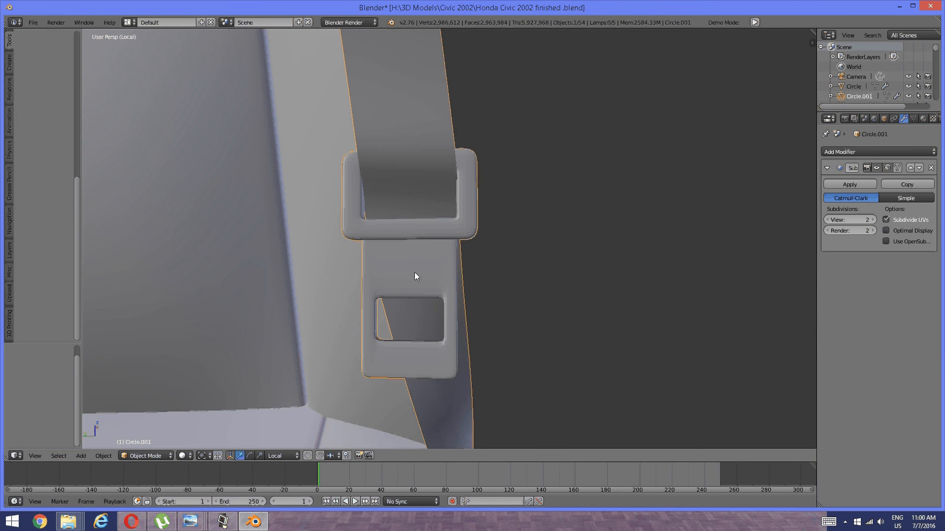
key("Tab")
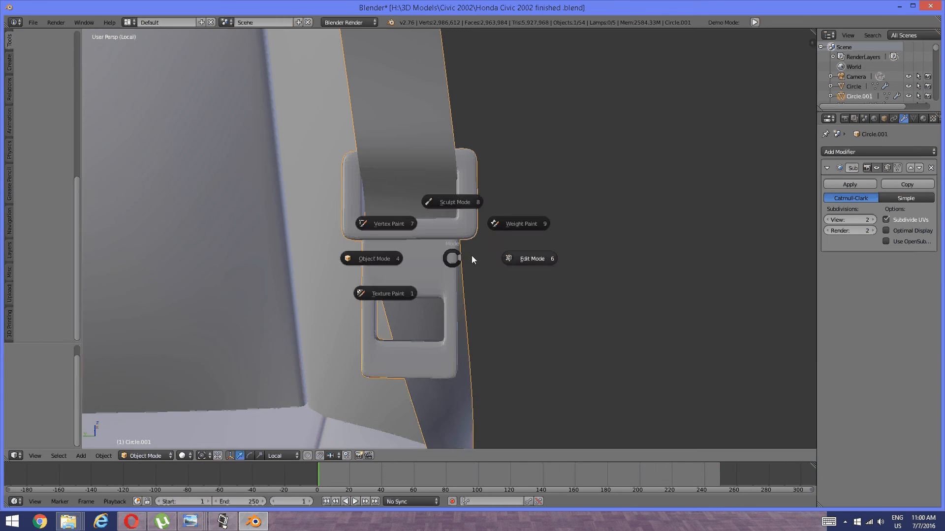
left_click(509, 257)
right_click(438, 268)
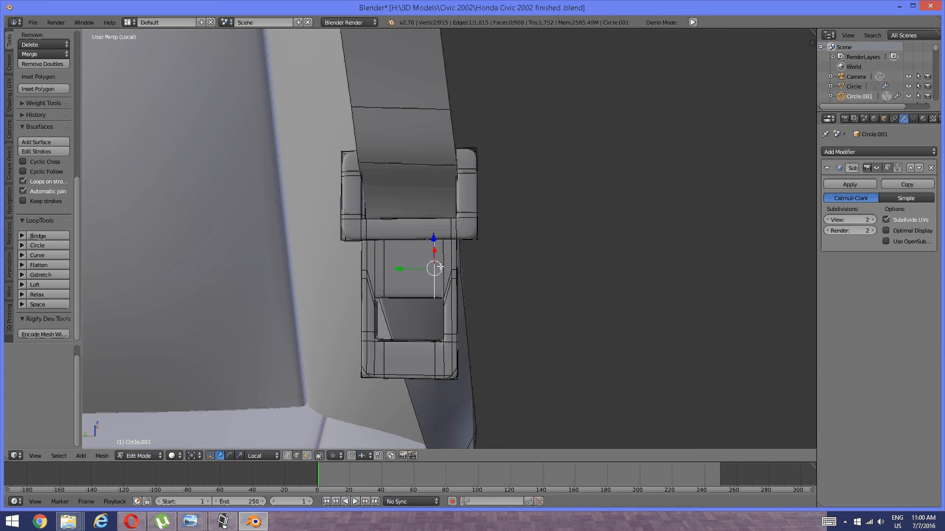
key("ctrl+l")
scroll(440, 267, "up", 1)
middle_click_drag(440, 267, 430, 234)
key("s")
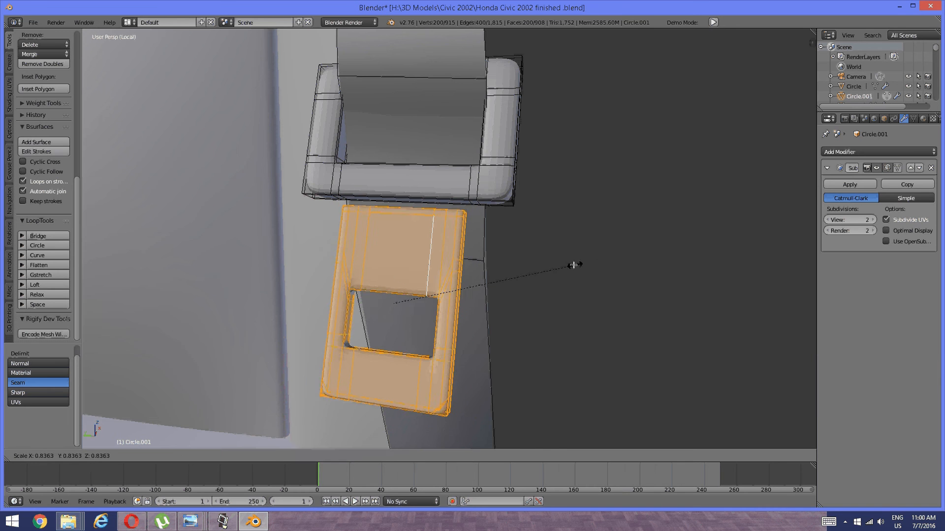
left_click(565, 267)
Set the transform orientation to Normal, undo the tongue plate scaling and deselect everything.
middle_click_drag(413, 272, 276, 433)
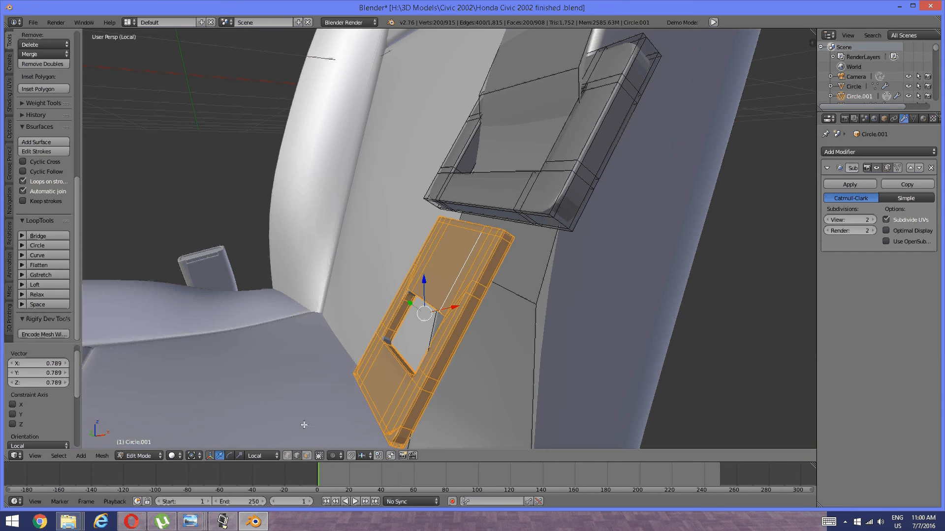
left_click(249, 456)
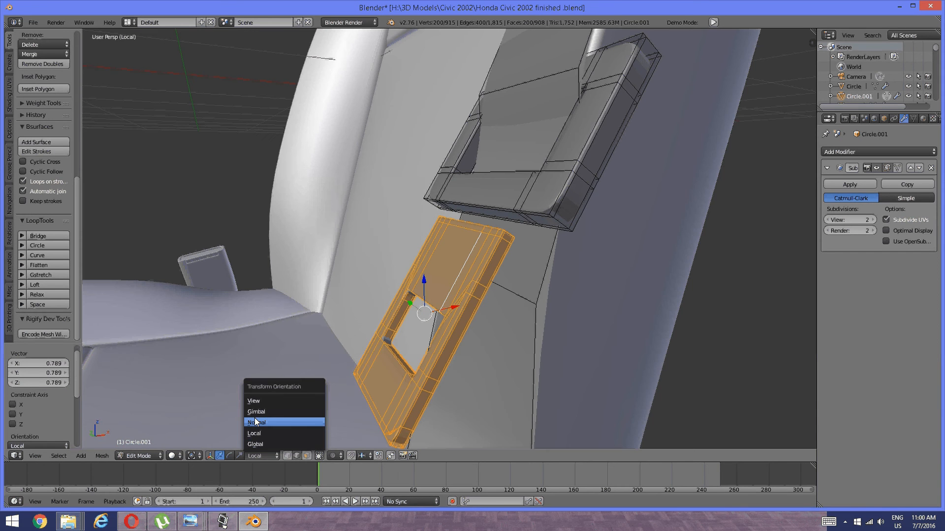
left_click(276, 422)
key("ctrl+z")
middle_click_drag(424, 316, 468, 333)
key("a")
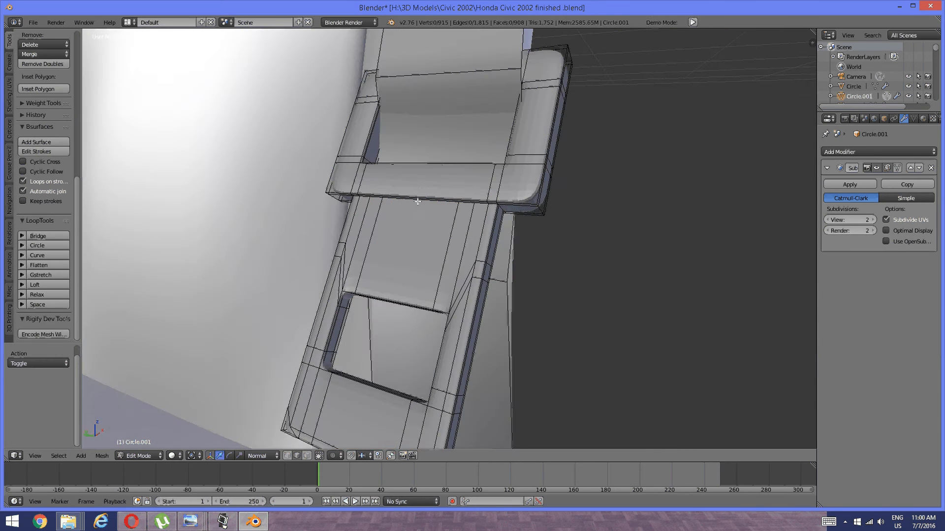
Switch to face selection and select the narrow face along the lower edge of the buckle frame.
middle_click_drag(422, 194, 408, 214)
right_click(404, 222)
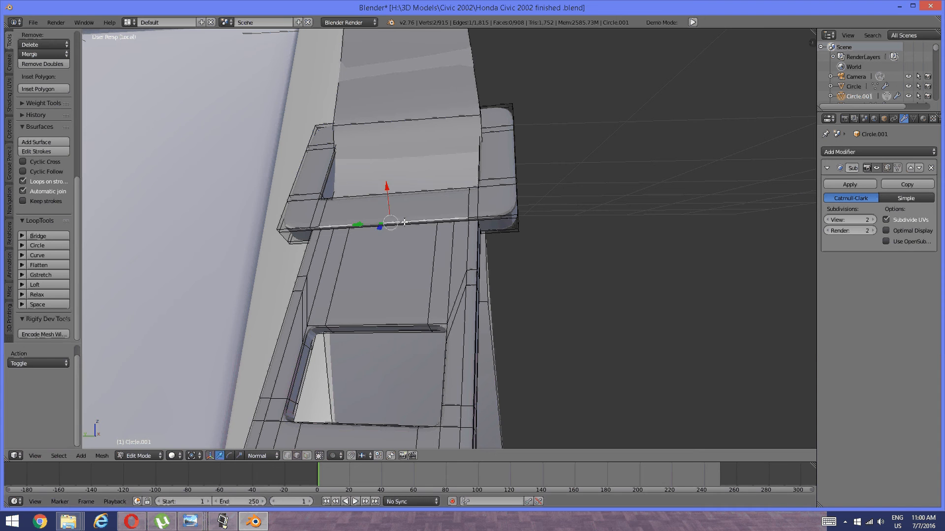
key("ctrl+Tab")
left_click(394, 224)
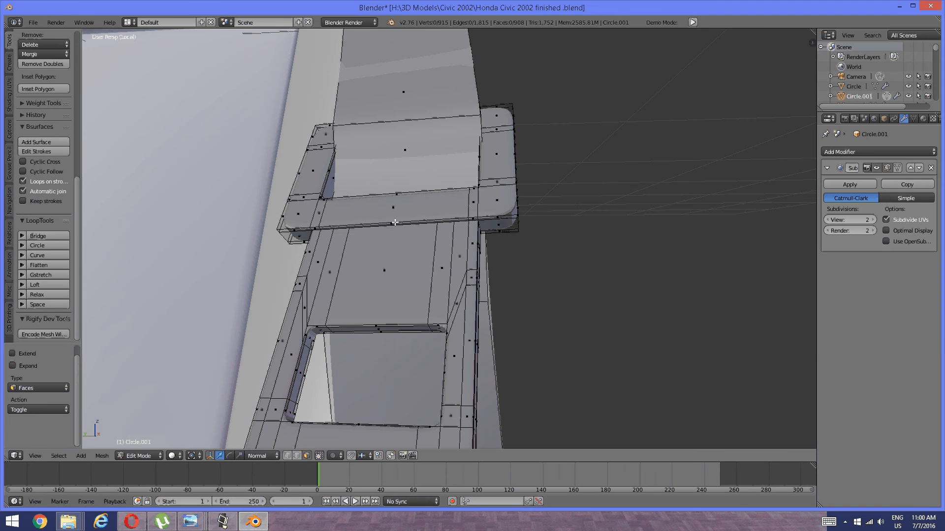
right_click(392, 224)
Try to snap the 3D cursor to the selected face, undoing the mistaken snap of the selection to the cursor.
key("shift+s")
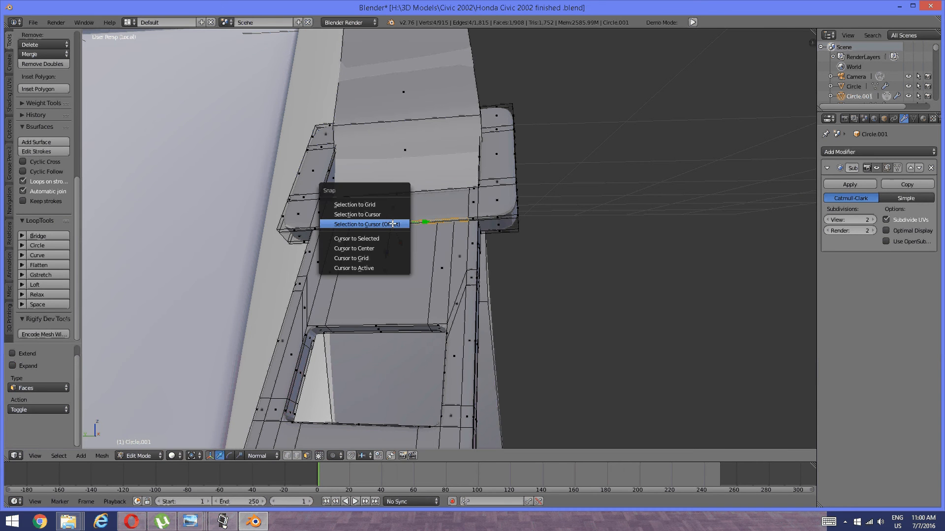
left_click(392, 224)
key("ctrl+z")
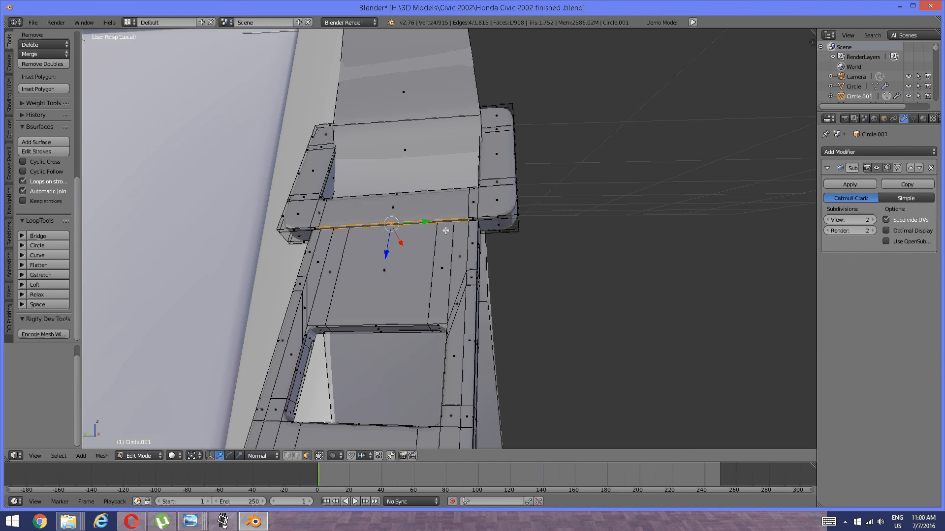
key("shift+s")
left_click(437, 245)
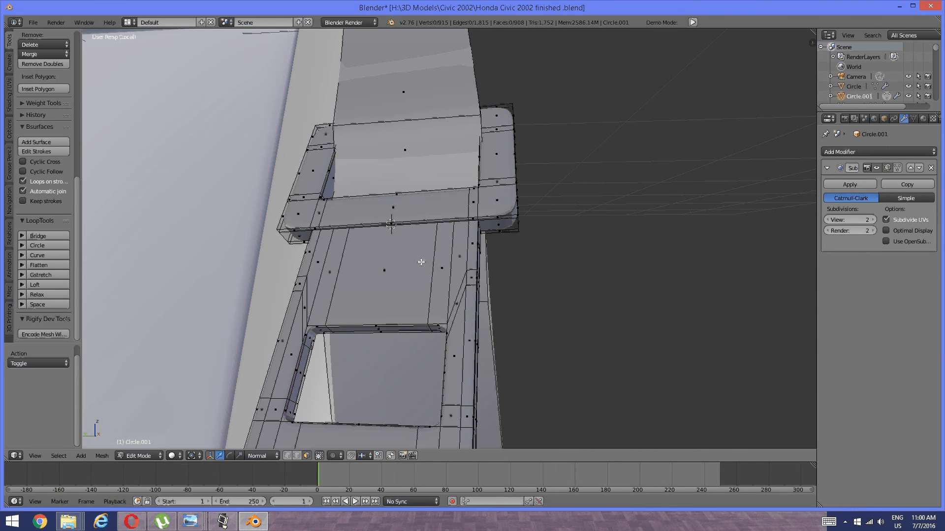
key("Tab")
left_click(351, 268)
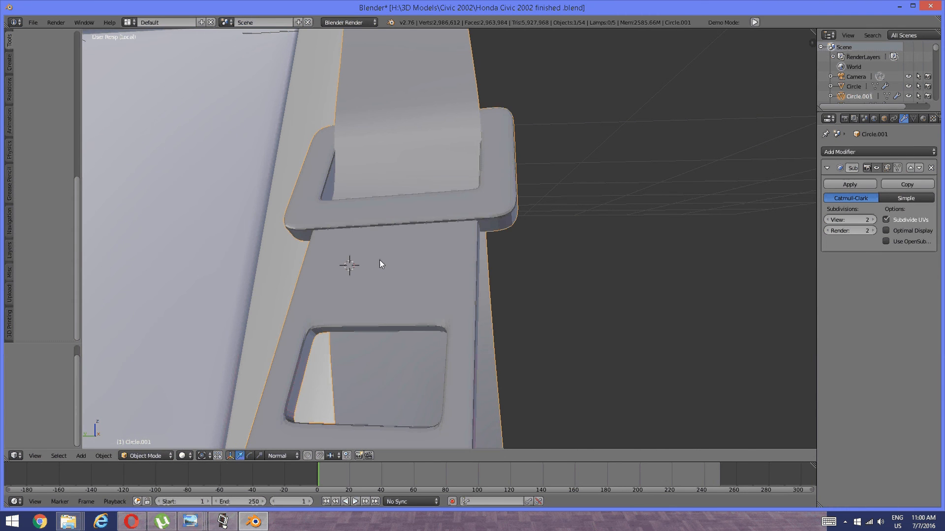
key("Tab")
left_click(421, 225)
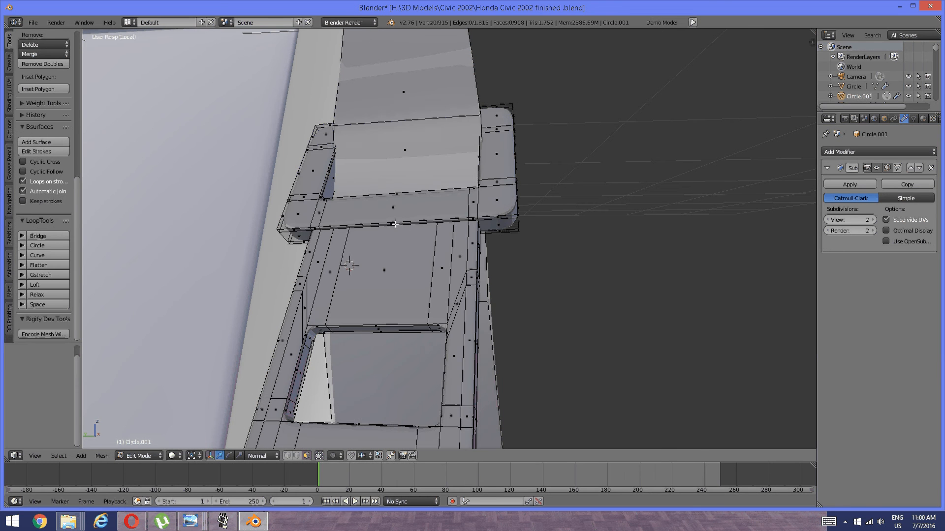
Snap the 3D cursor to the narrow face along the buckle frame's lower edge and deselect everything.
right_click(394, 225, "alt")
key("shift+s")
left_click(404, 232)
key("a")
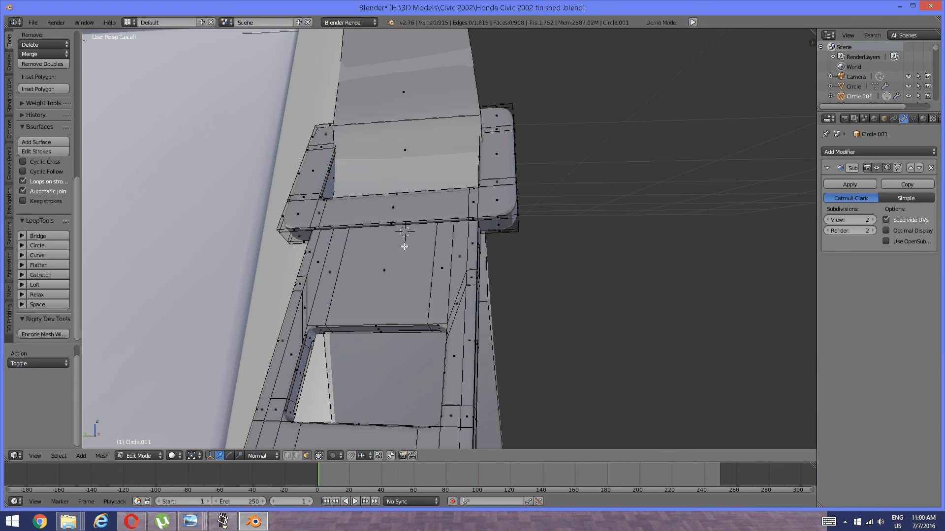
key("a")
key("shift+s")
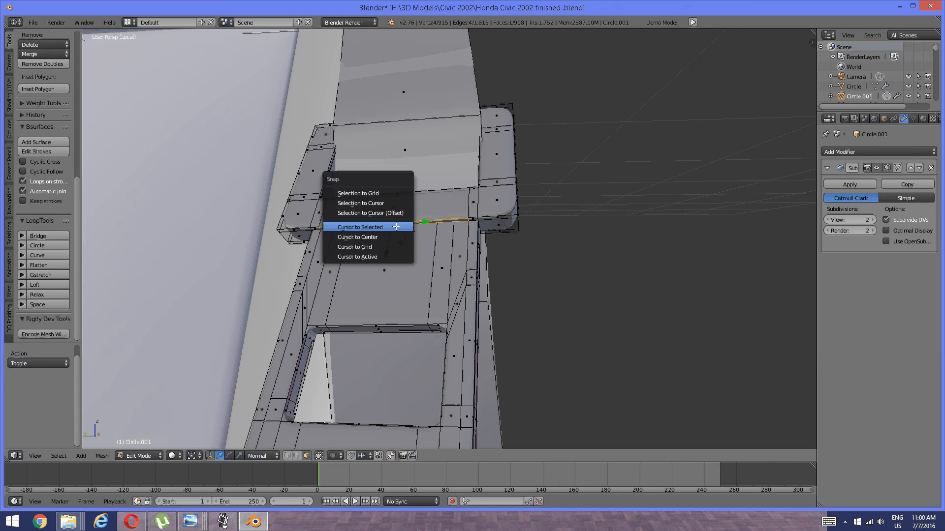
left_click(396, 227)
key("a")
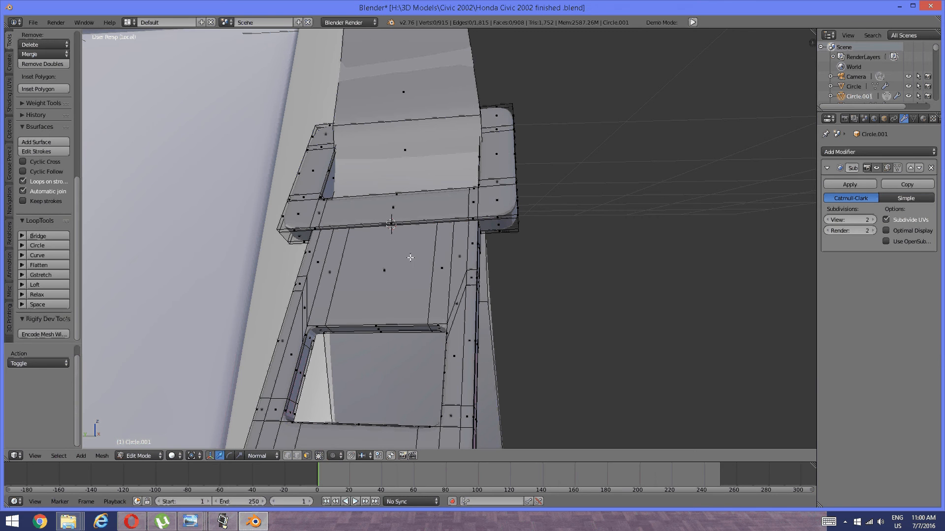
Select the whole linked tongue plate below the buckle frame and scale it to 0.742 about the 3D cursor.
right_click(417, 258)
key("ctrl+l")
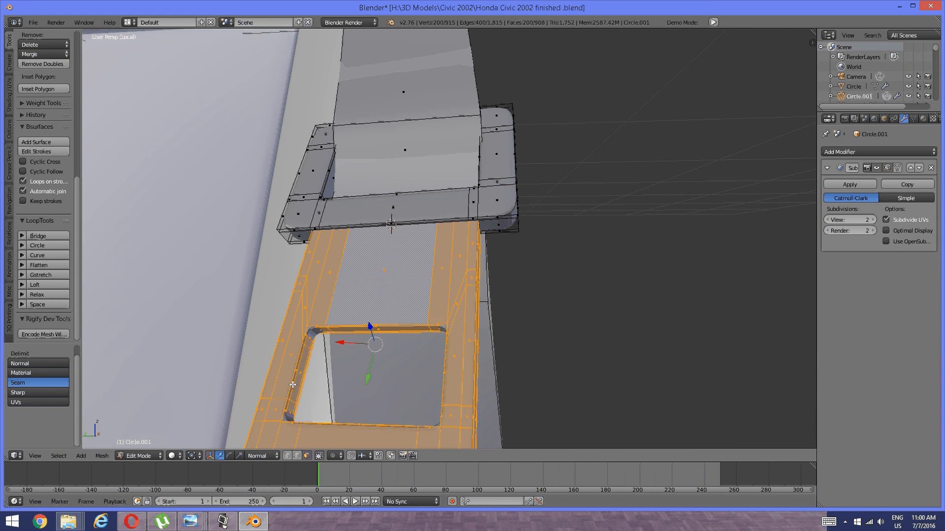
middle_click_drag(417, 257, 358, 338)
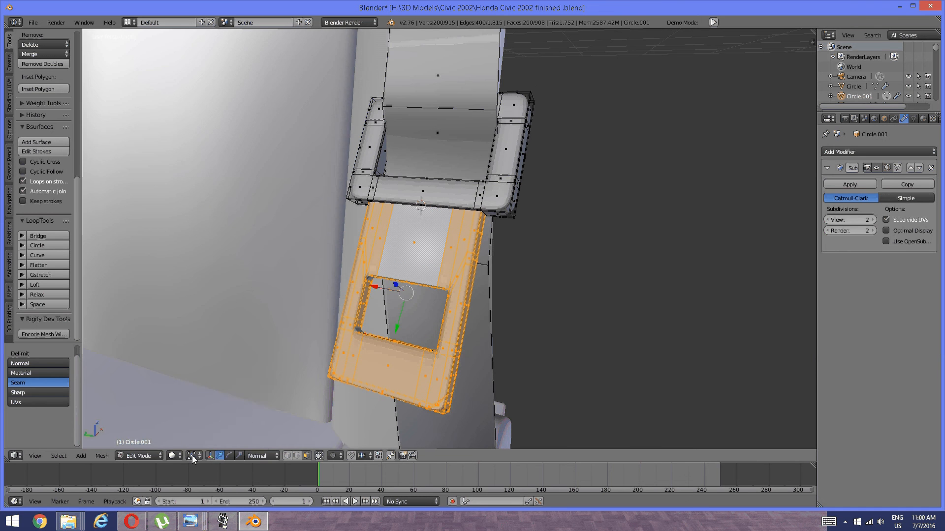
left_click(192, 456)
left_click(206, 435)
key("s")
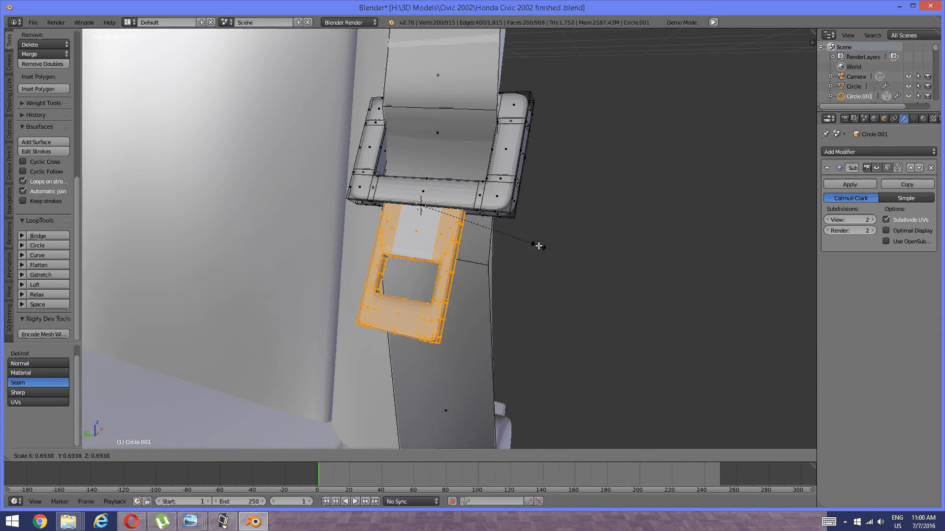
left_click(547, 248)
Return to Object Mode, deselect the belt and examine the resized tongue plate against the seat from several angles.
scroll(420, 274, "down", 2)
scroll(430, 310, "down", 6)
middle_click_drag(419, 274, 427, 254)
middle_click_drag(582, 243, 474, 209, "shift")
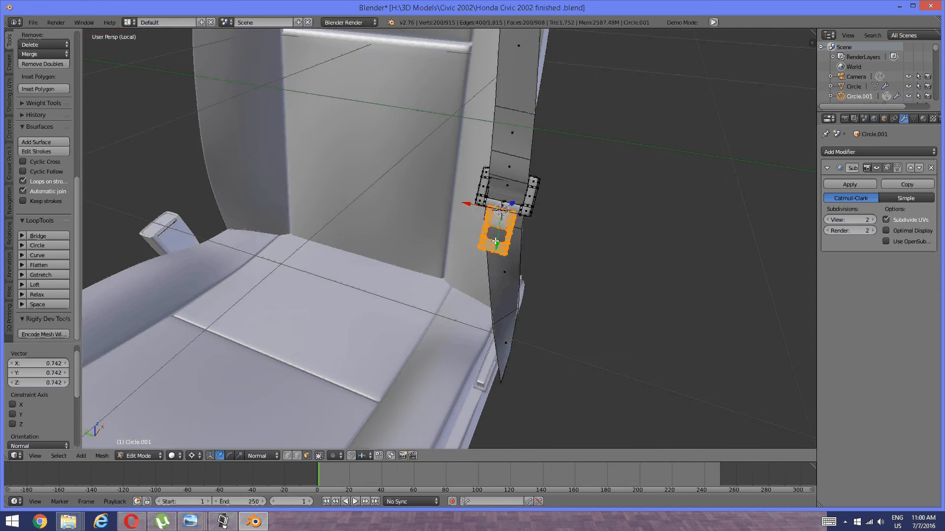
middle_click_drag(497, 241, 447, 218)
scroll(448, 218, "up", 8)
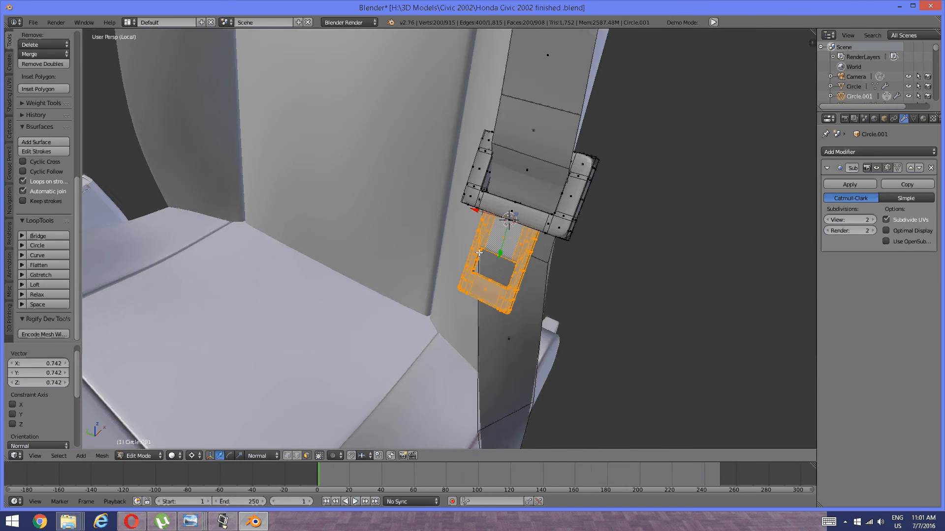
middle_click_drag(479, 253, 496, 247)
key("Tab")
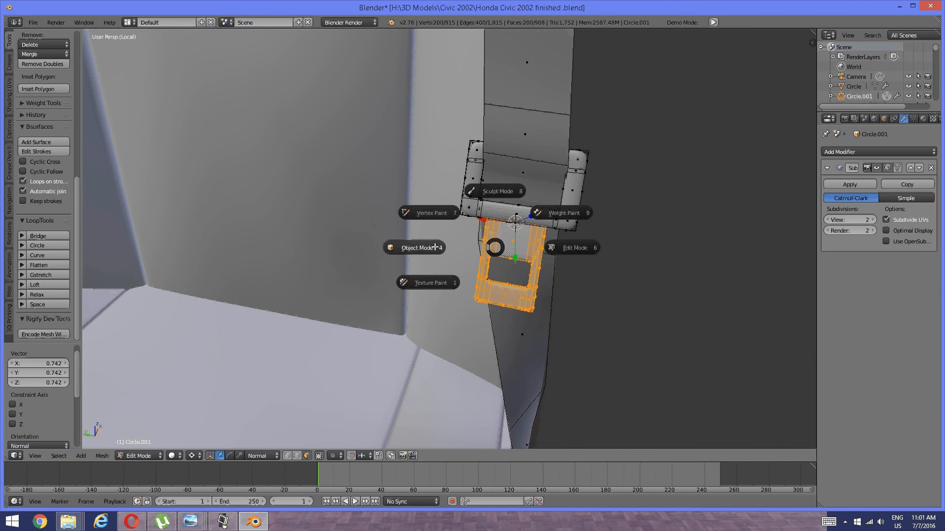
left_click(436, 247)
scroll(560, 206, "down", 5)
scroll(466, 226, "down", 3)
middle_click_drag(555, 213, 372, 329)
scroll(476, 236, "up", 2)
middle_click_drag(368, 337, 489, 222)
middle_click_drag(588, 196, 505, 240)
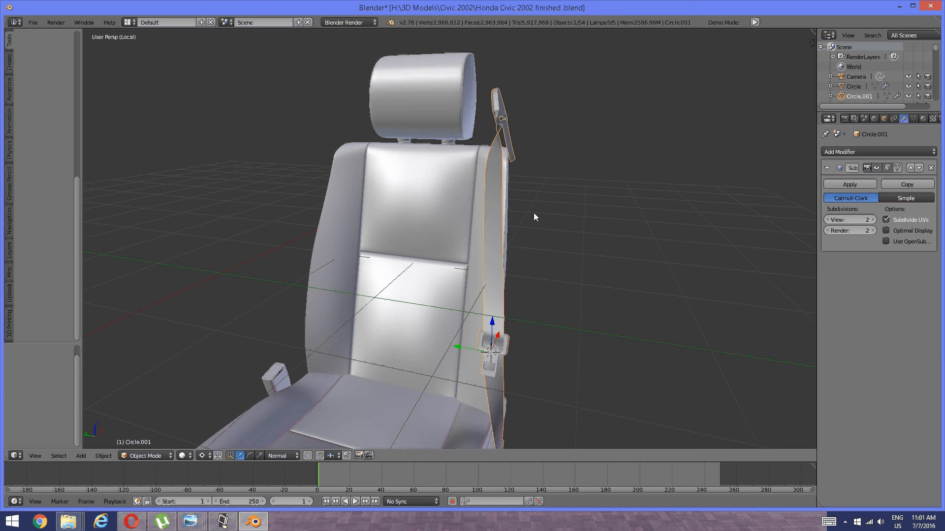
key("a")
key("a")
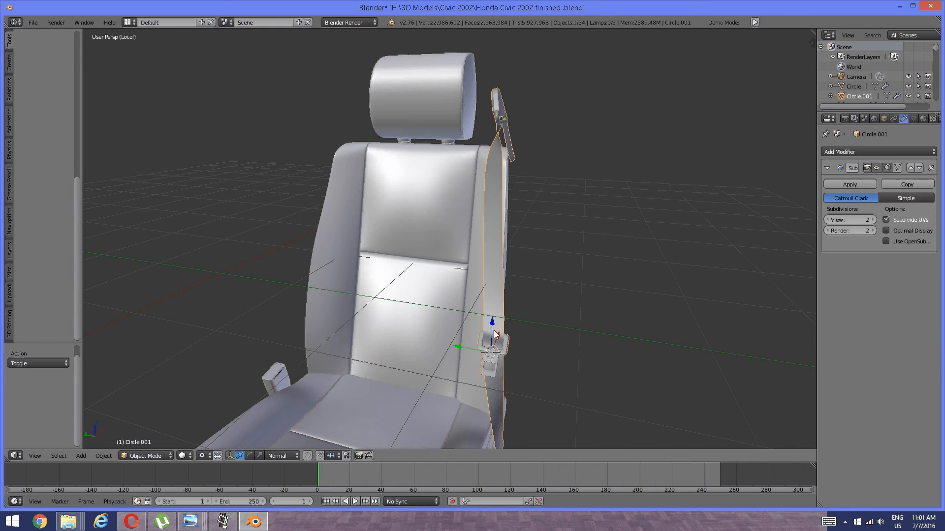
key("a")
Set the transform orientation to Global, shift the tongue plate 0.003 along X in Edit Mode and return to Object Mode.
middle_click_drag(474, 333, 389, 285)
scroll(481, 324, "up", 4)
middle_click_drag(483, 335, 403, 199)
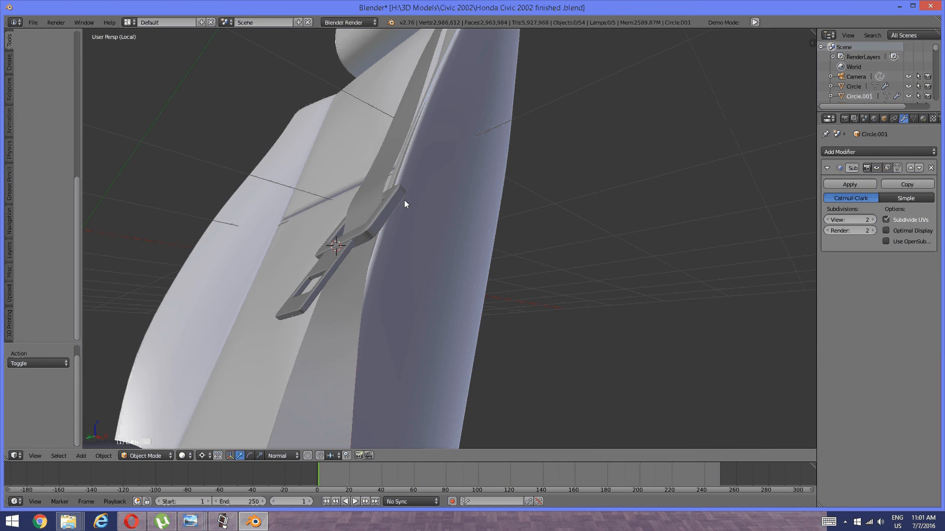
middle_click_drag(390, 266, 309, 264)
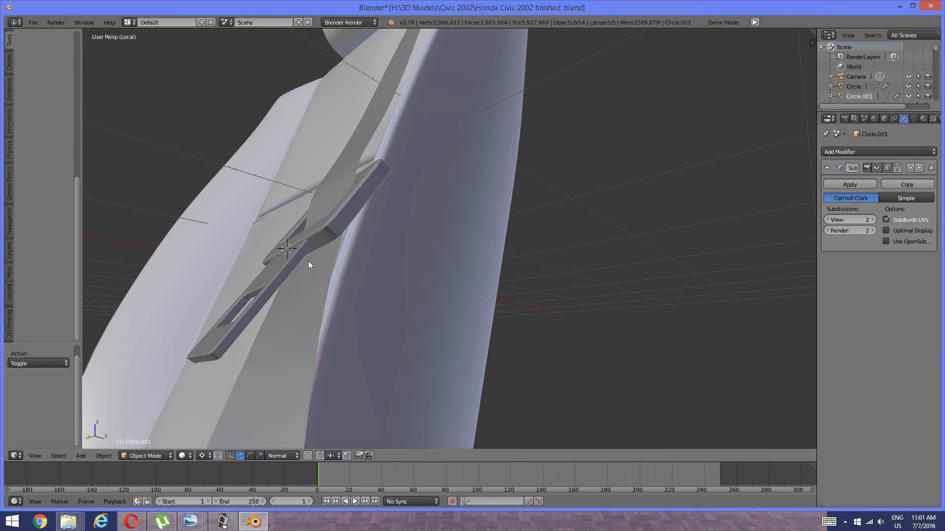
key("Tab")
left_click(357, 261)
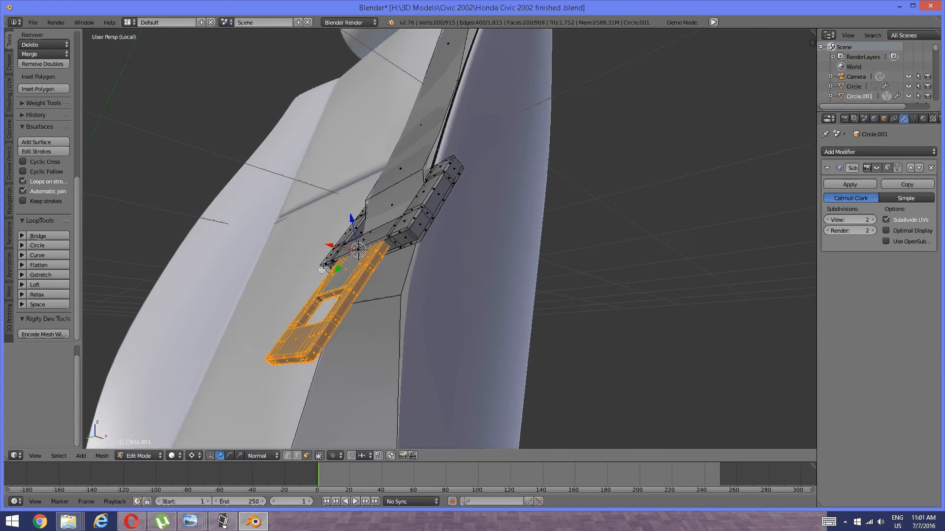
middle_click_drag(322, 273, 285, 301)
left_click(266, 455)
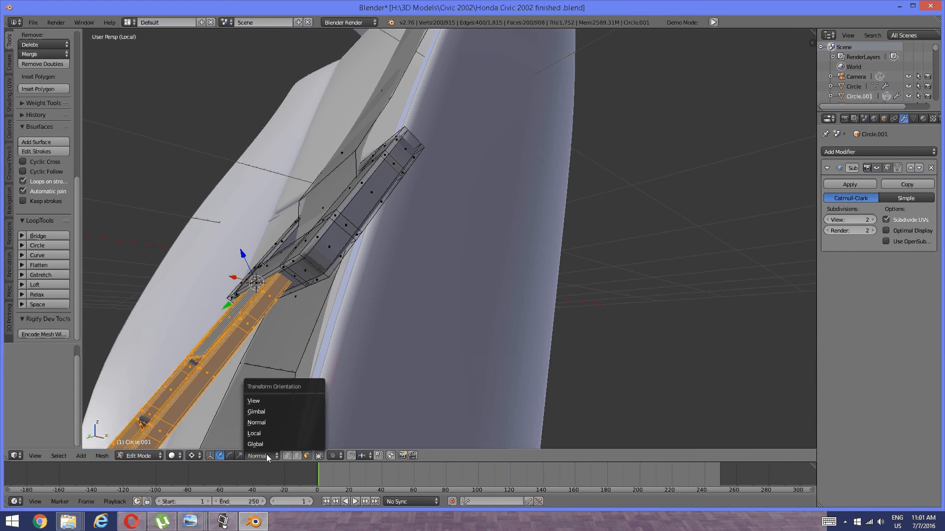
left_click(265, 448)
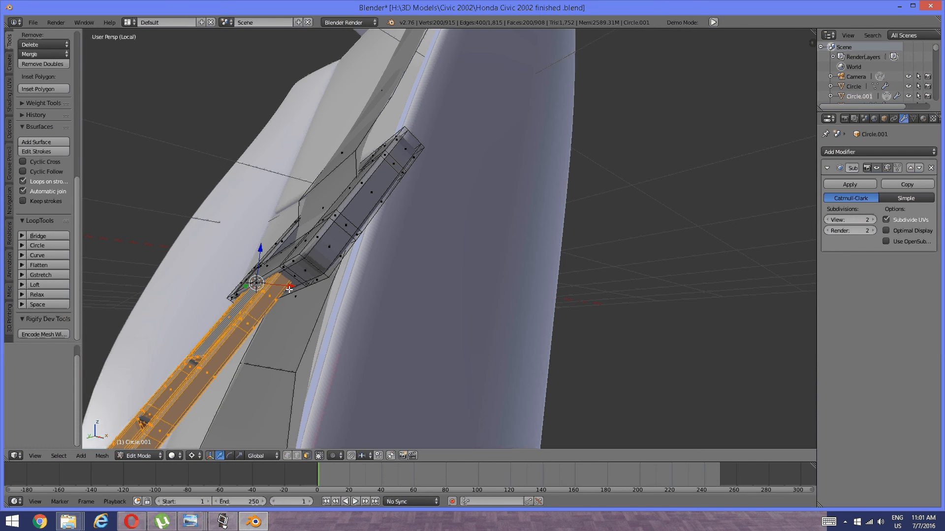
left_click_drag(288, 289, 291, 289)
middle_click_drag(241, 290, 287, 294)
key("Tab")
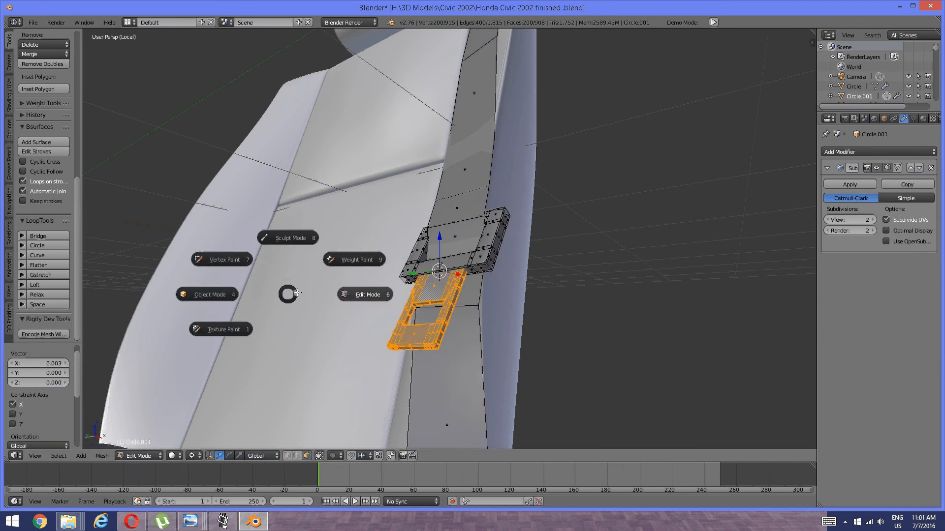
left_click(228, 291)
Examine the belt, buckle and tongue plate against the whole seat from several angles.
scroll(391, 270, "down", 5)
middle_click_drag(392, 270, 457, 299)
scroll(433, 292, "down", 1)
middle_click_drag(503, 326, 473, 315)
key("Tab")
left_click(350, 303)
scroll(428, 275, "down", 3)
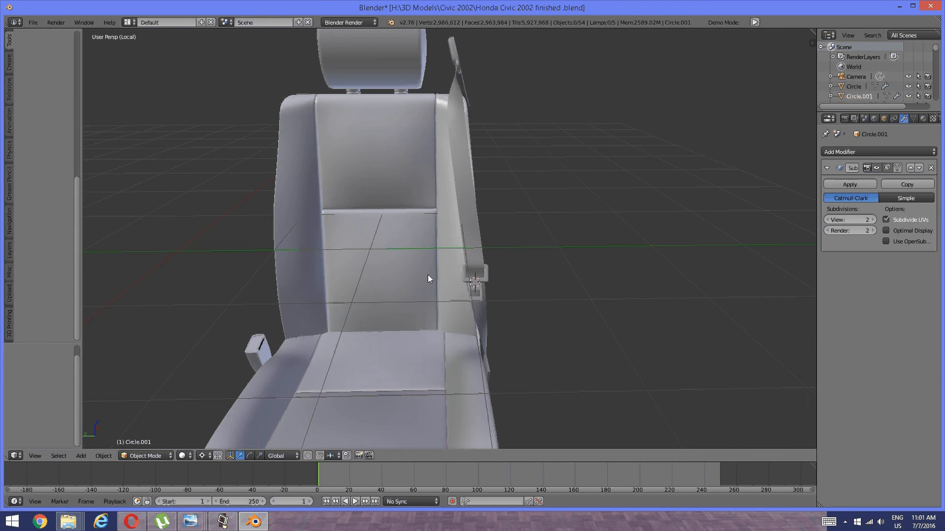
middle_click_drag(427, 274, 461, 308)
scroll(444, 275, "up", 4)
scroll(438, 266, "up", 2)
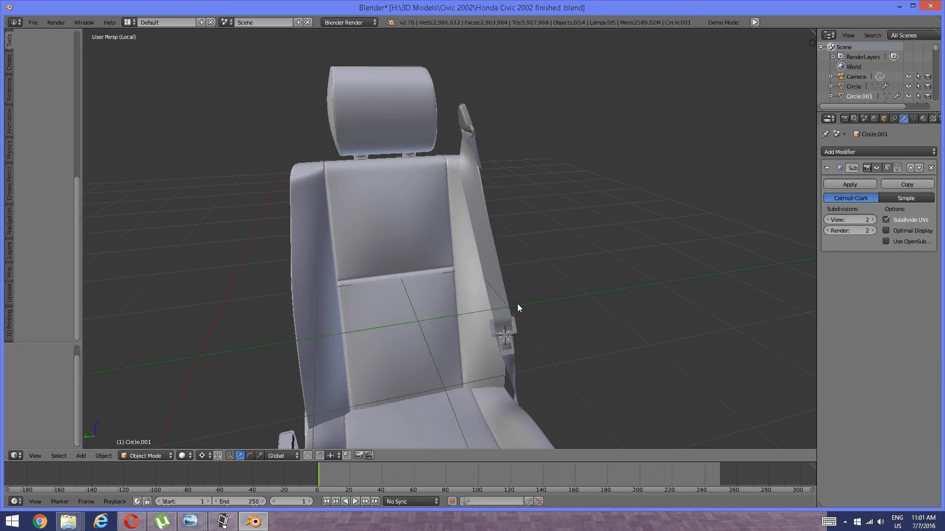
mouse_move(512, 312)
middle_mouse_down()
mouse_move(434, 331)
mouse_move(296, 302)
mouse_move(343, 316)
mouse_move(345, 326)
mouse_move(408, 337)
middle_mouse_up()
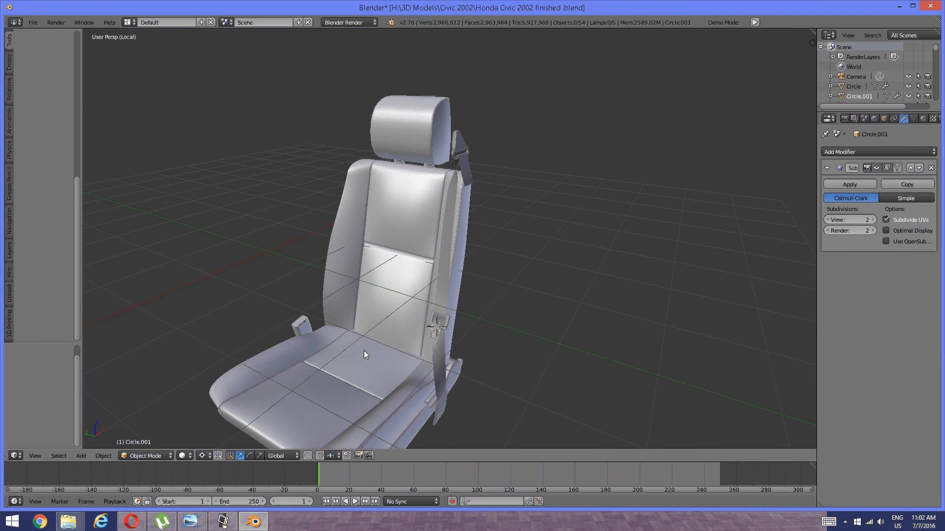
middle_click_drag(364, 350, 462, 304)
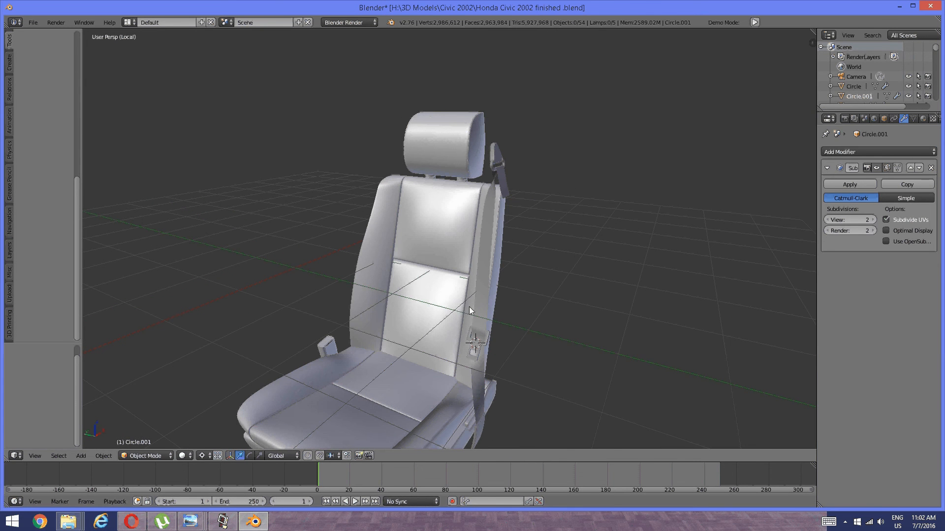
middle_click_drag(477, 331, 505, 329)
Assign the existing Default material to the seat belt object and exit local view.
right_click(506, 328)
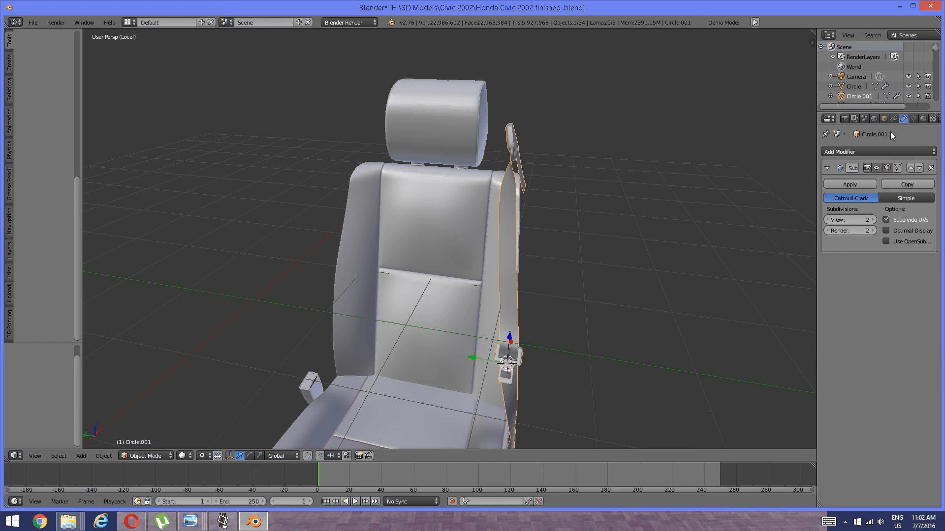
left_click(913, 119)
left_click(904, 119)
left_click(913, 119)
left_click(923, 119)
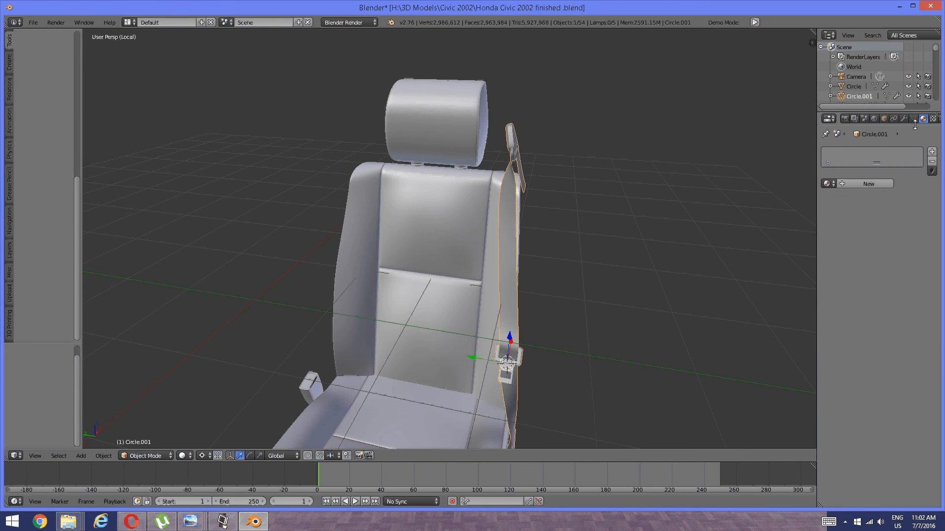
left_click(827, 184)
left_click(722, 197)
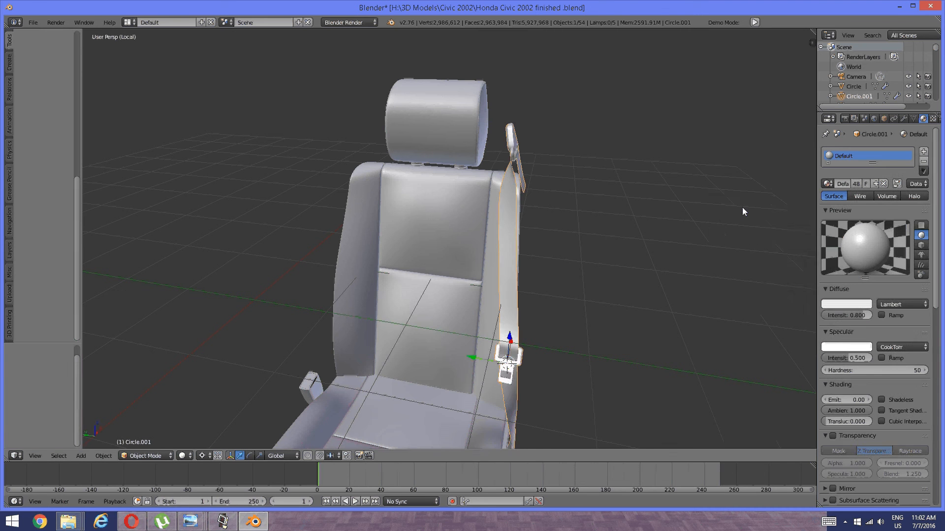
middle_click_drag(743, 211, 537, 259)
key("KP_Divide")
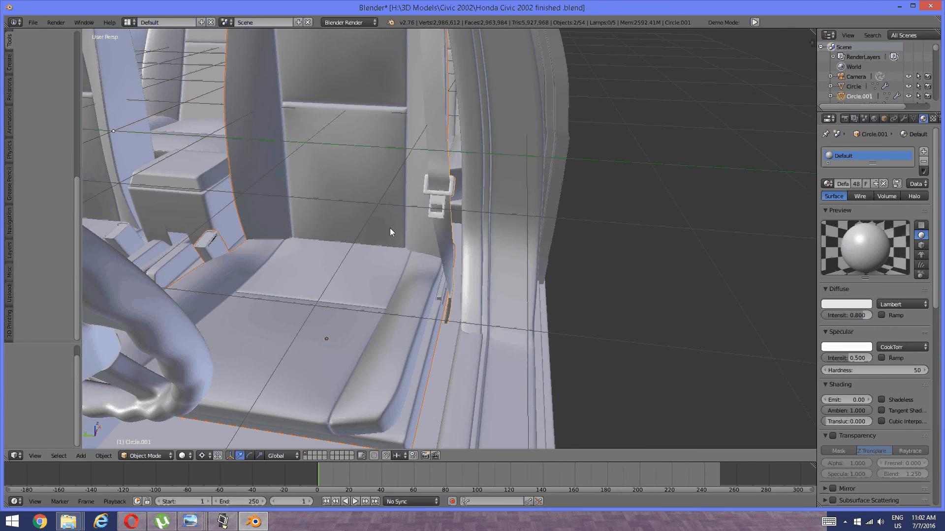
In Edit Mode, select the end edge of the short strap behind the upper belt guide, shift it about 0.004 along Y and return to Object Mode.
middle_click_drag(390, 229, 466, 225)
key("Tab")
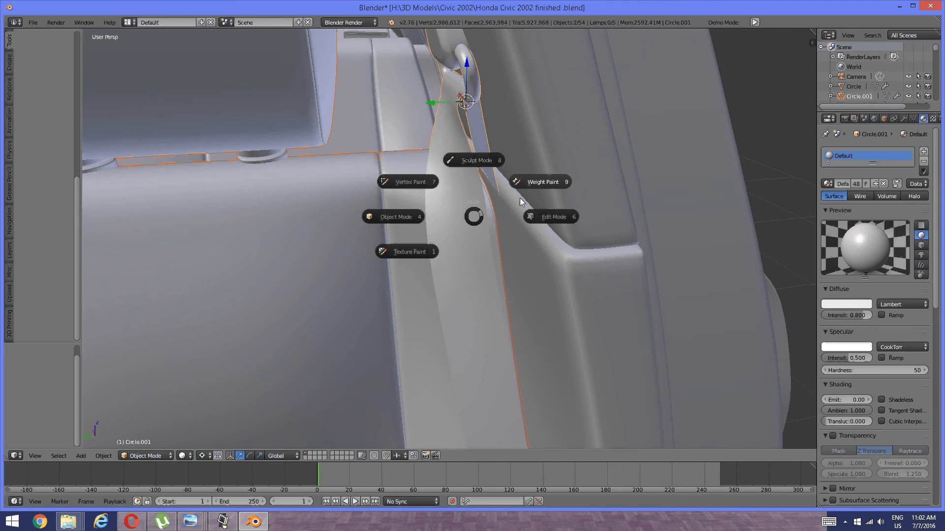
left_click(548, 215)
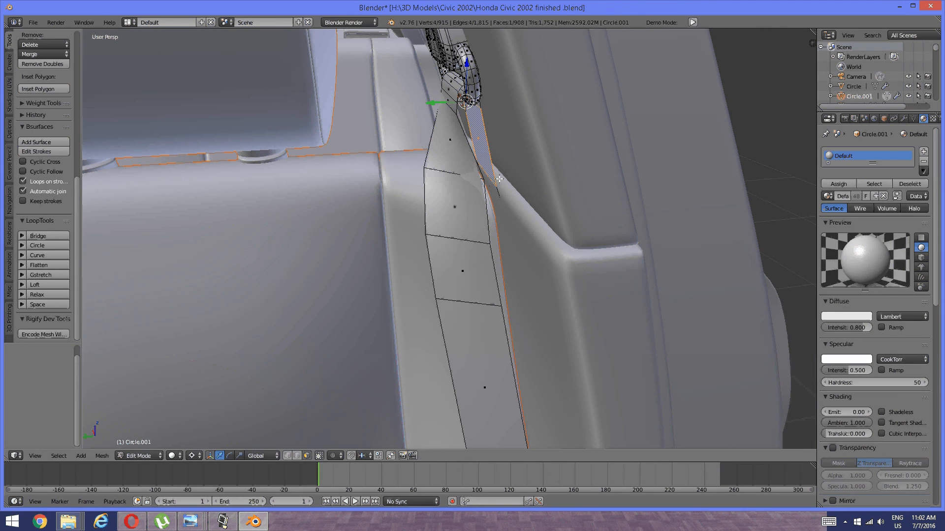
key("a")
key("ctrl+Tab")
left_click(491, 181)
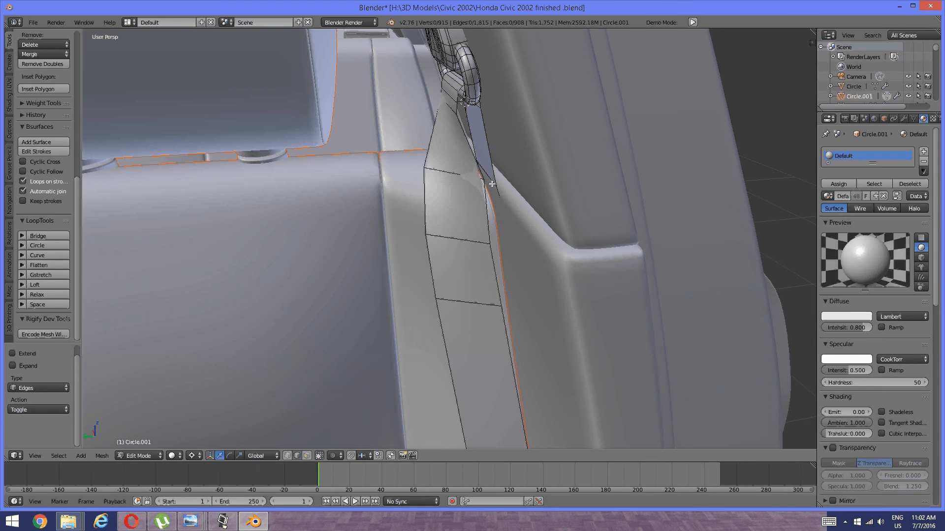
right_click(491, 184)
key("g")
key("y")
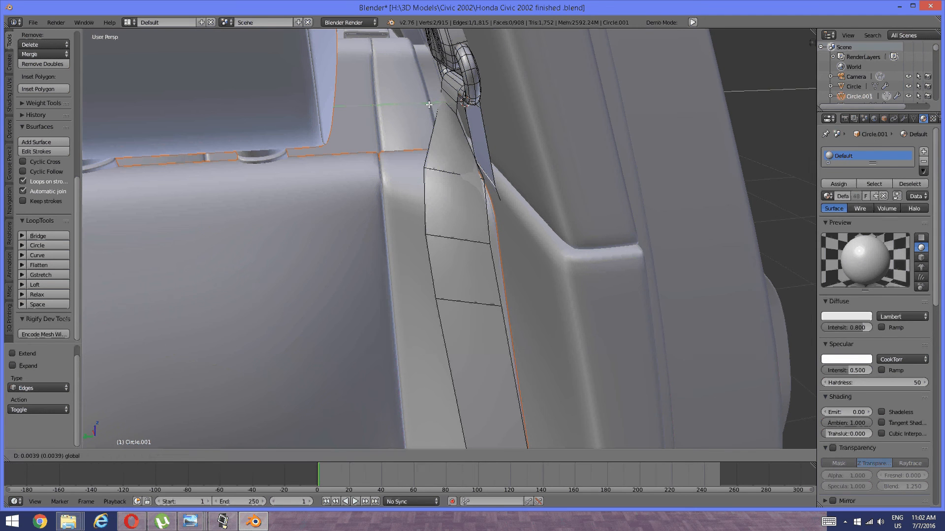
left_click(426, 105)
middle_click_drag(462, 140, 533, 188)
key("Tab")
left_click(424, 160)
Try snapping the 3D cursor using the centre console between the front seats, and deselect everything.
scroll(458, 167, "down", 2)
scroll(503, 181, "down", 2)
scroll(506, 208, "up", 1)
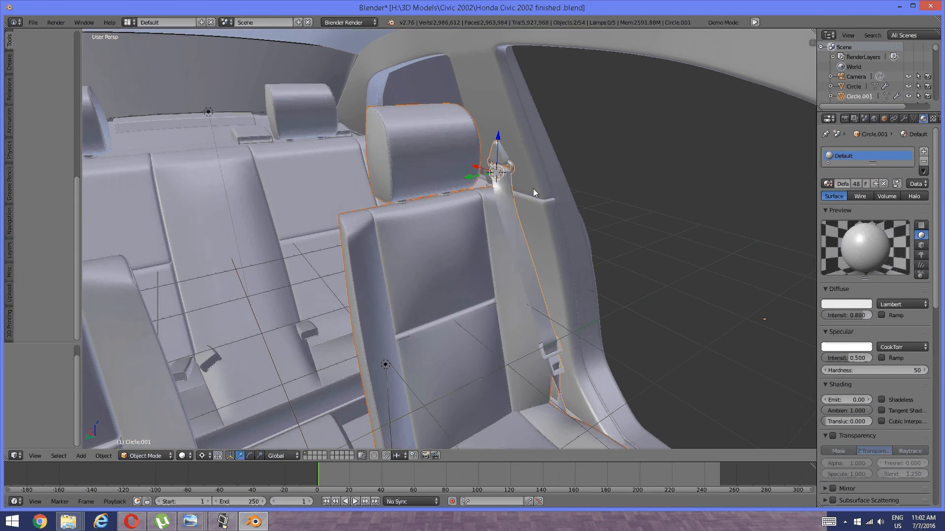
middle_click_drag(451, 226, 437, 332, "shift")
right_click(427, 345)
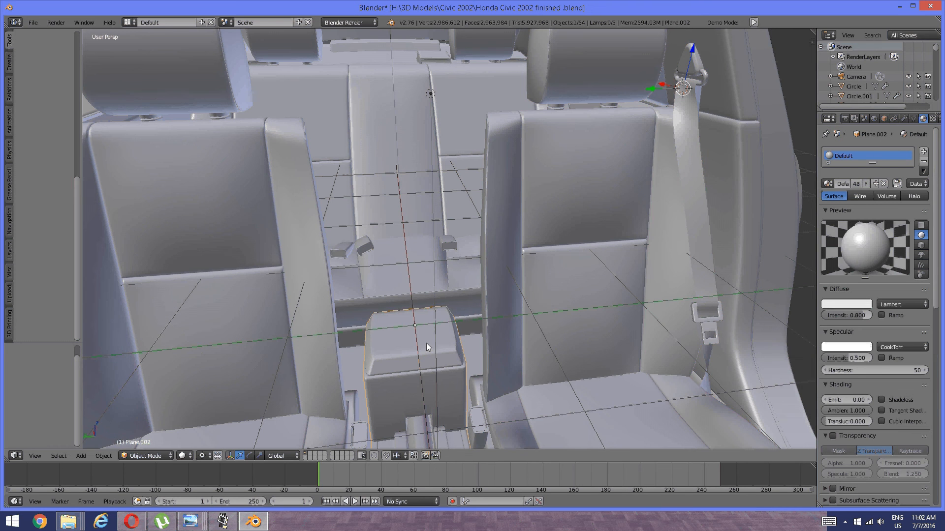
key("shift+s")
left_click(426, 344)
mouse_move(484, 323)
middle_mouse_down()
mouse_move(427, 312)
mouse_move(470, 312)
mouse_move(365, 320)
mouse_move(418, 321)
mouse_move(285, 296)
middle_mouse_up()
key("a")
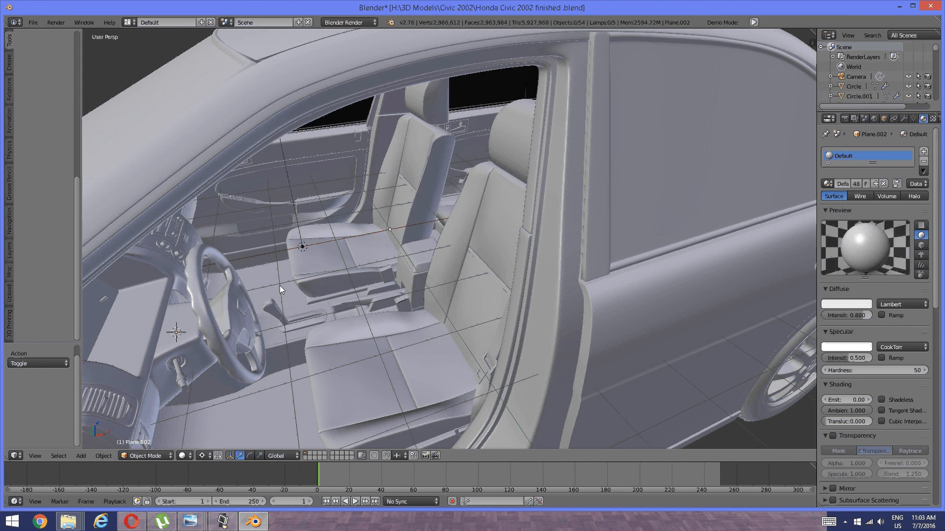
Select the car's floor object and snap the 3D cursor to its origin.
right_click(280, 285)
key("shift+s")
left_click(322, 282)
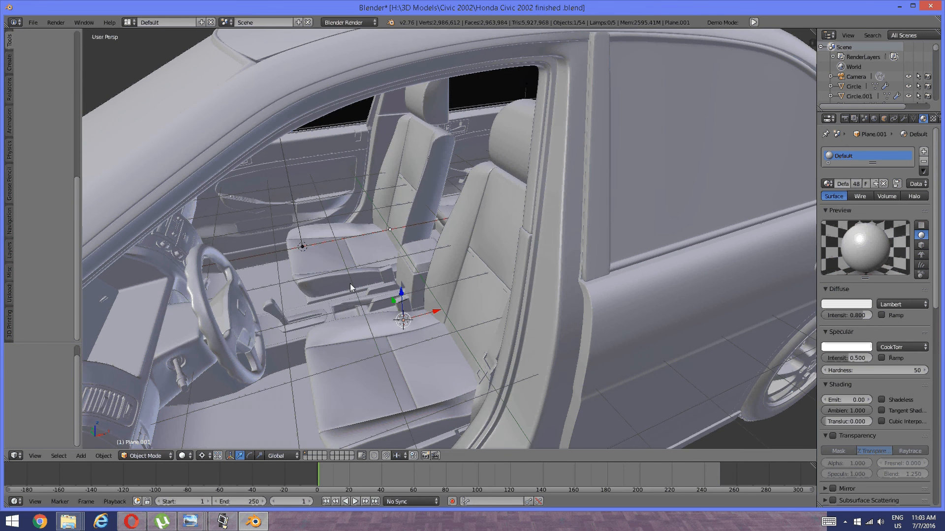
middle_click_drag(322, 282, 618, 167)
scroll(424, 296, "up", 3)
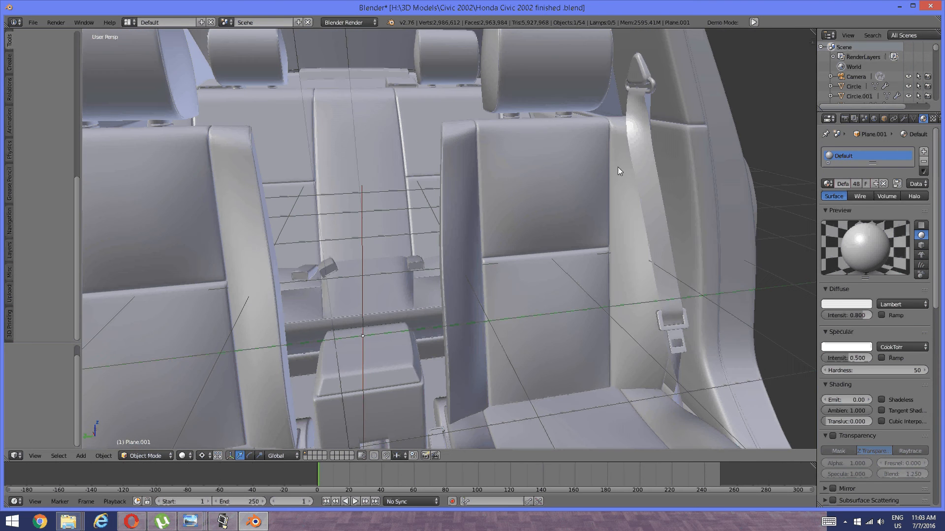
Select the driver's seat belt and duplicate it in place.
right_click(642, 183)
key("g")
key("y")
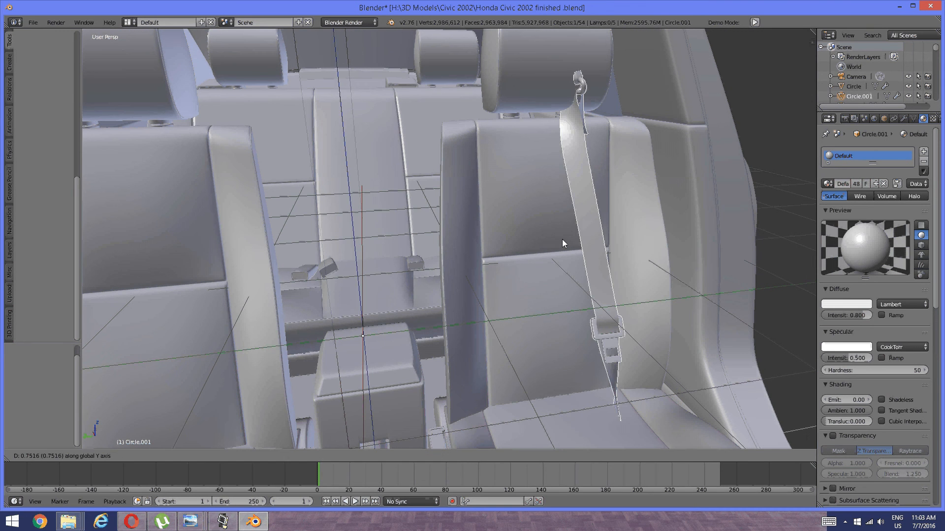
right_click(562, 239)
middle_click_drag(548, 255, 451, 326)
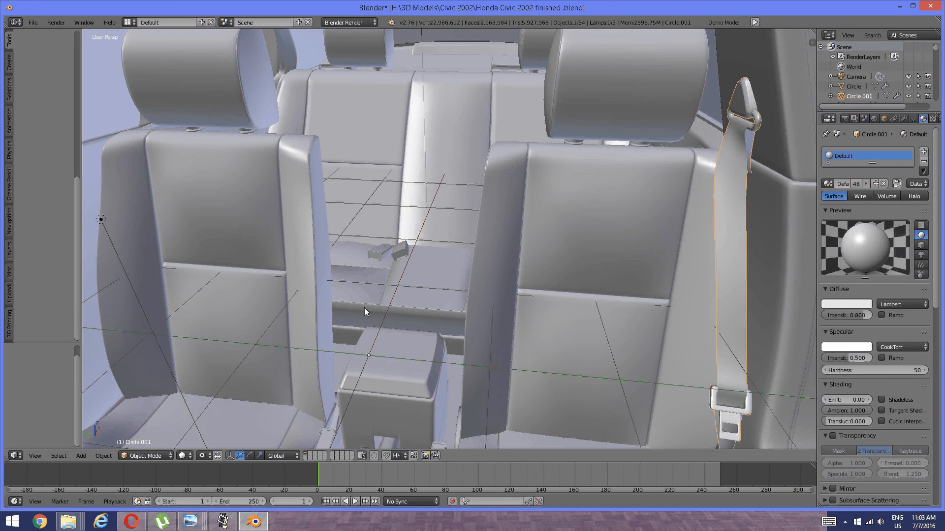
key("shift+d")
right_click(130, 294)
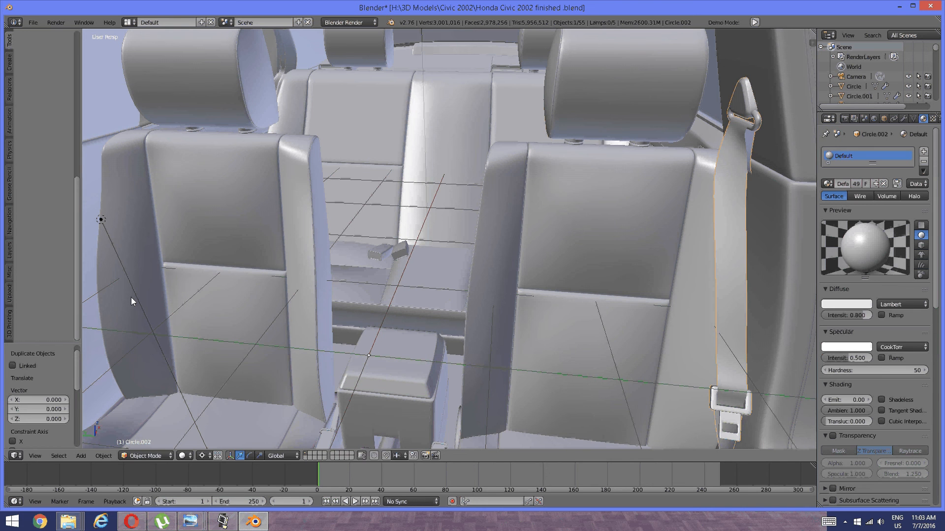
key("ctrl+m")
key("y")
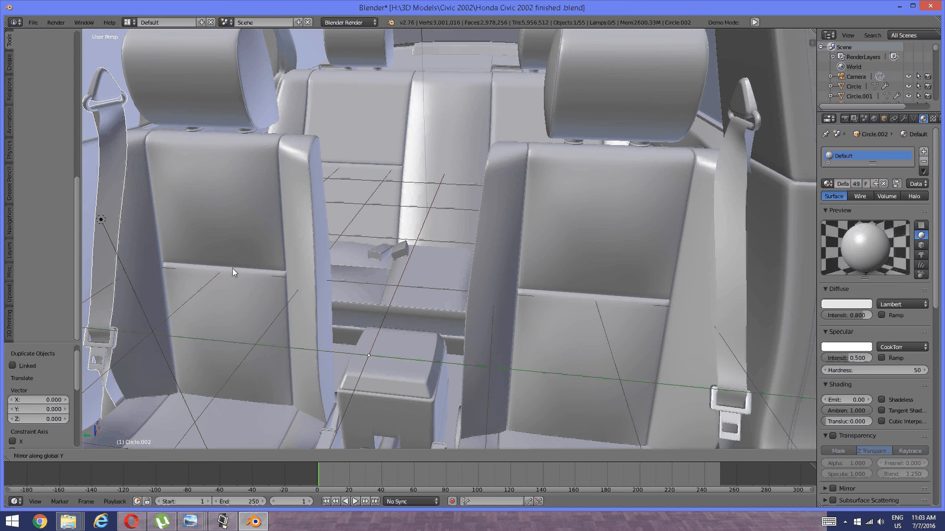
key("shift+y")
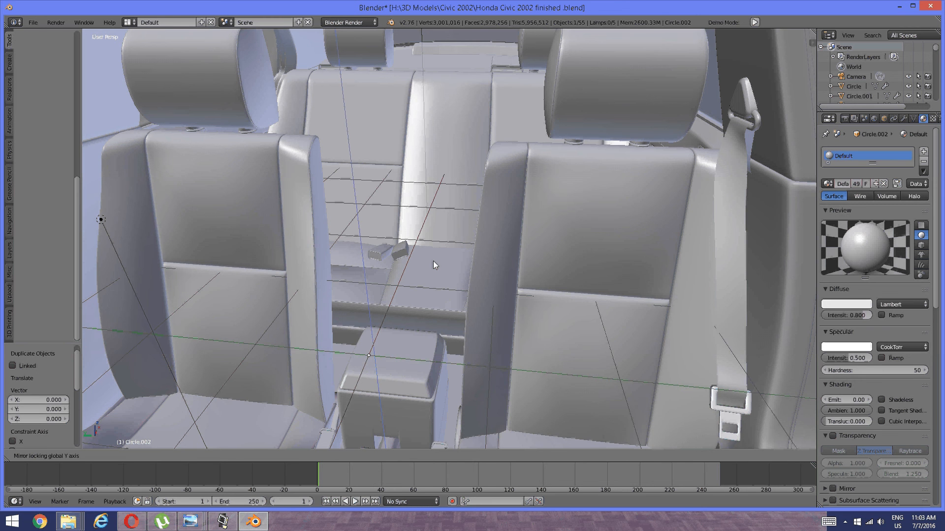
right_click(459, 263)
Mirror the duplicated seat belt along the global Y axis onto the passenger side.
middle_click_drag(415, 273, 427, 273)
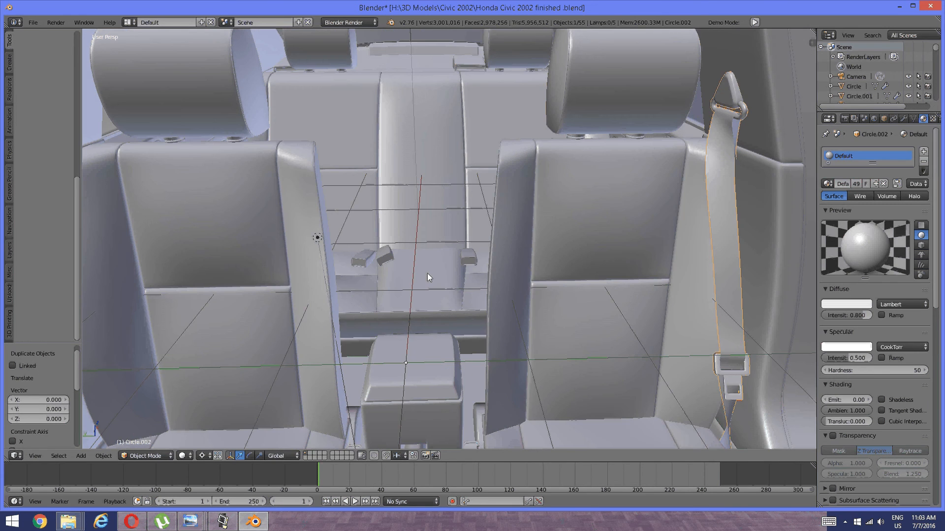
key("ctrl+m")
key("y")
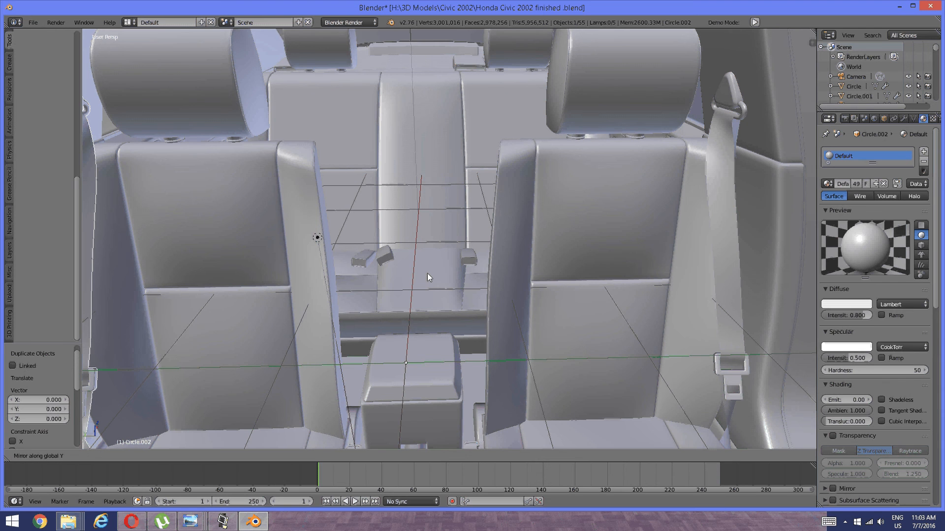
key("Return")
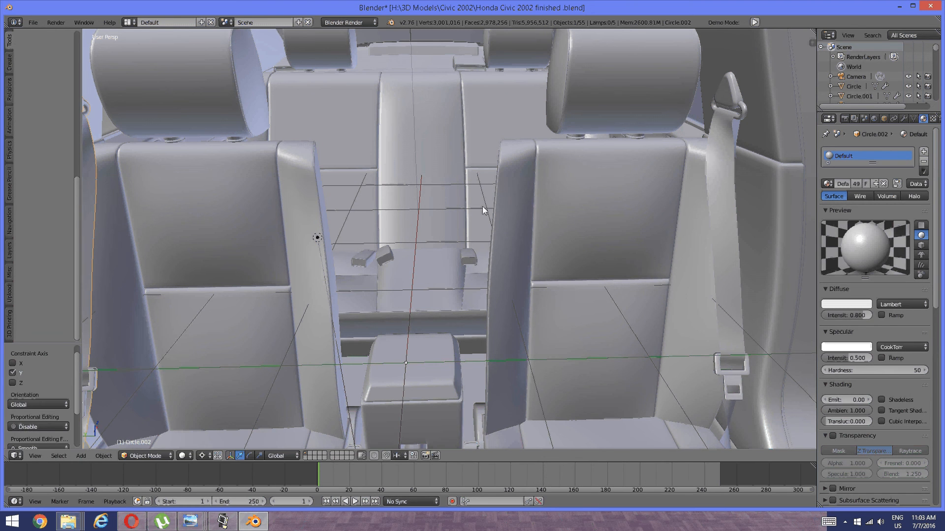
Deselect everything and examine the belts on both front seats from outside and inside the car.
middle_click_drag(483, 207, 379, 256)
scroll(373, 224, "down", 10)
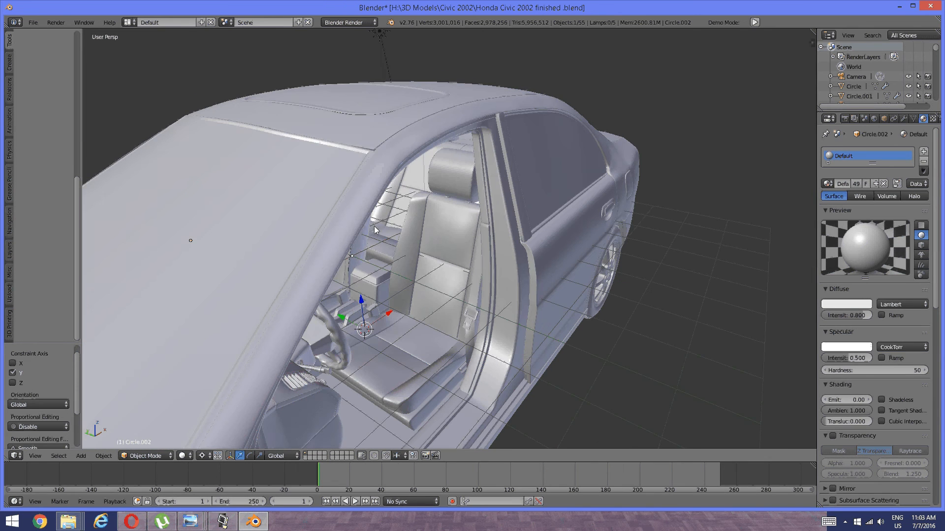
left_click(223, 521)
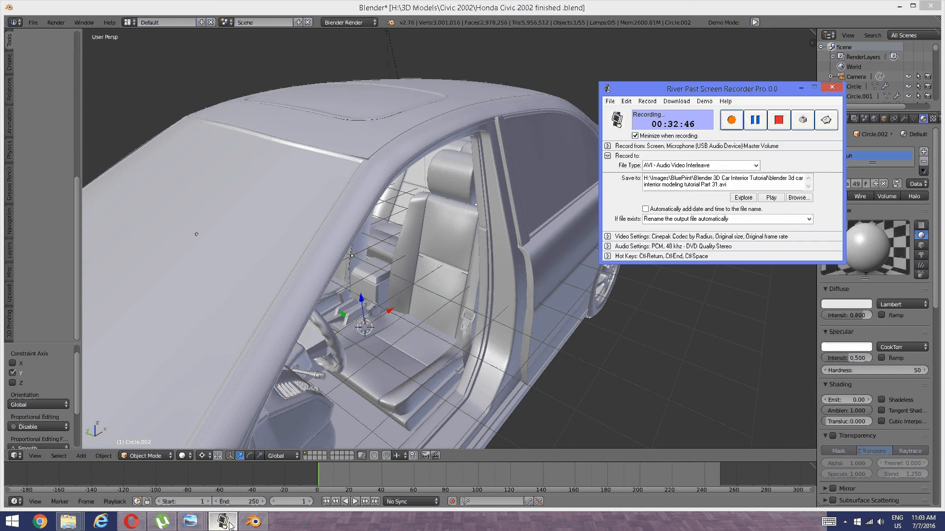
left_click(224, 522)
scroll(364, 285, "up", 5)
middle_click_drag(364, 285, 371, 265)
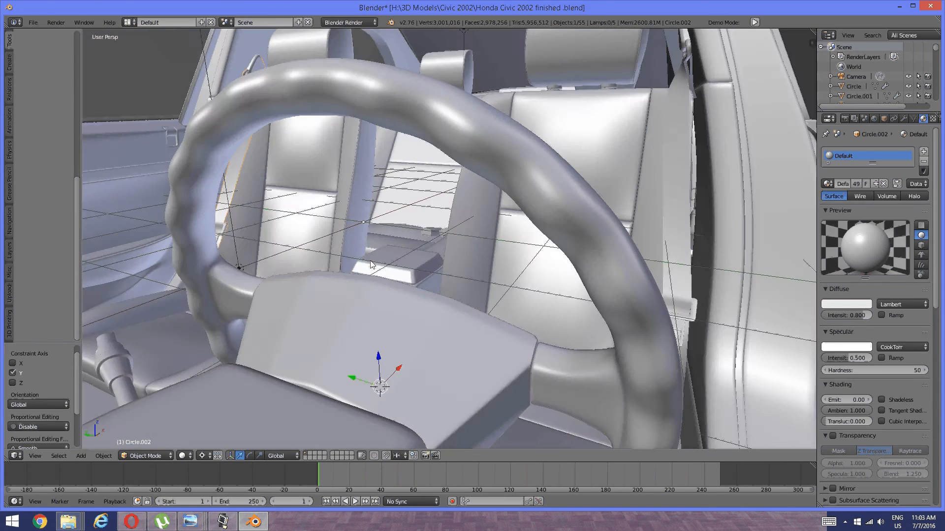
scroll(370, 265, "down", 10)
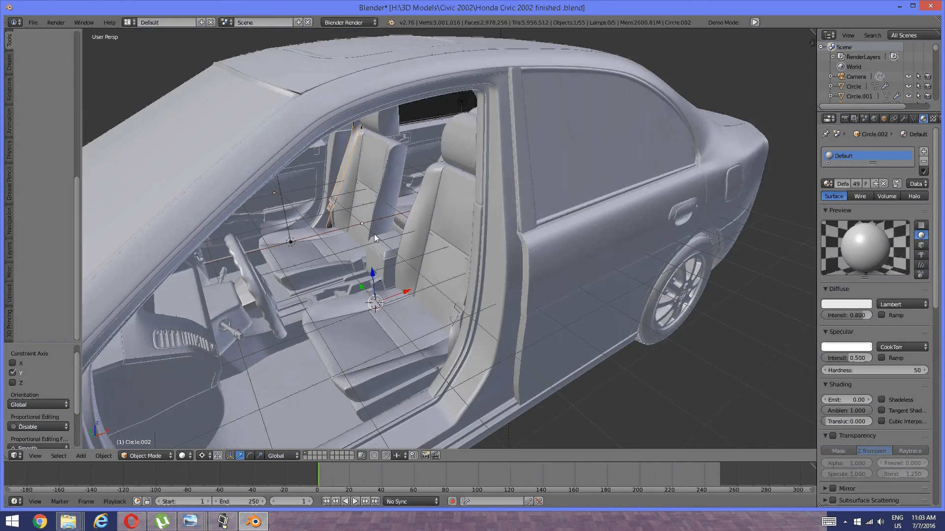
middle_click_drag(374, 238, 353, 208)
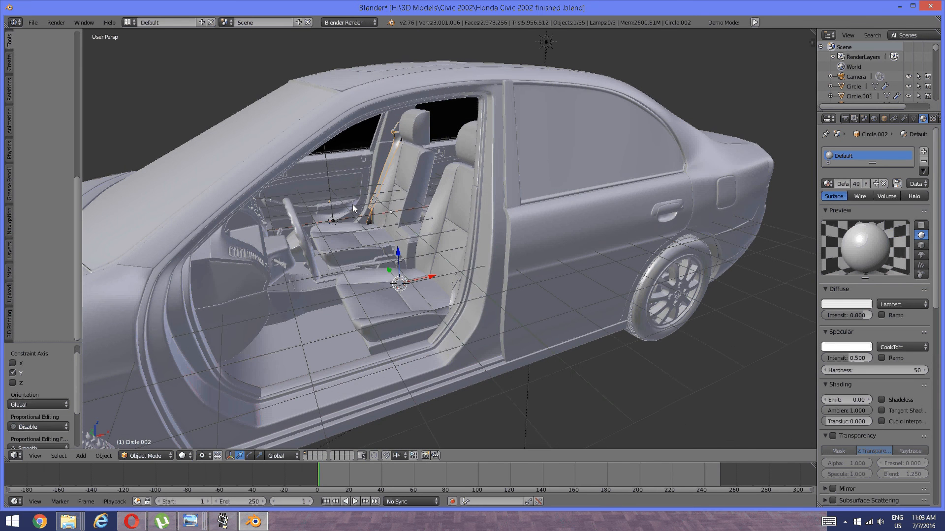
scroll(353, 206, "down", 5)
key("a")
scroll(368, 158, "up", 3)
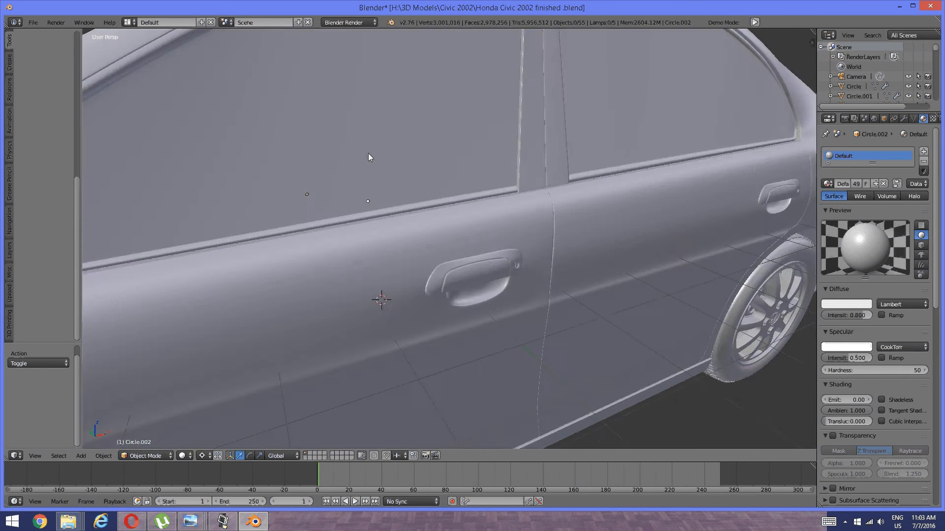
scroll(420, 157, "up", 3)
middle_click_drag(392, 202, 533, 175)
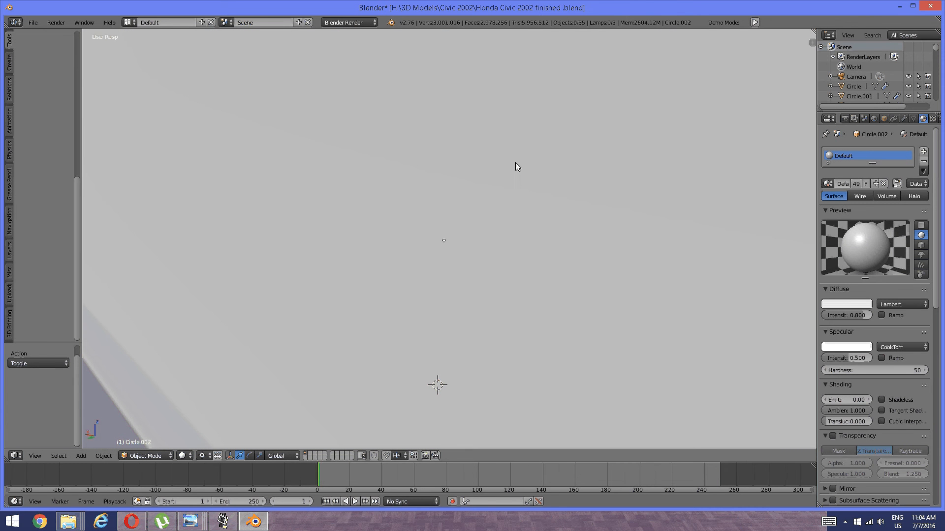
scroll(492, 168, "down", 5)
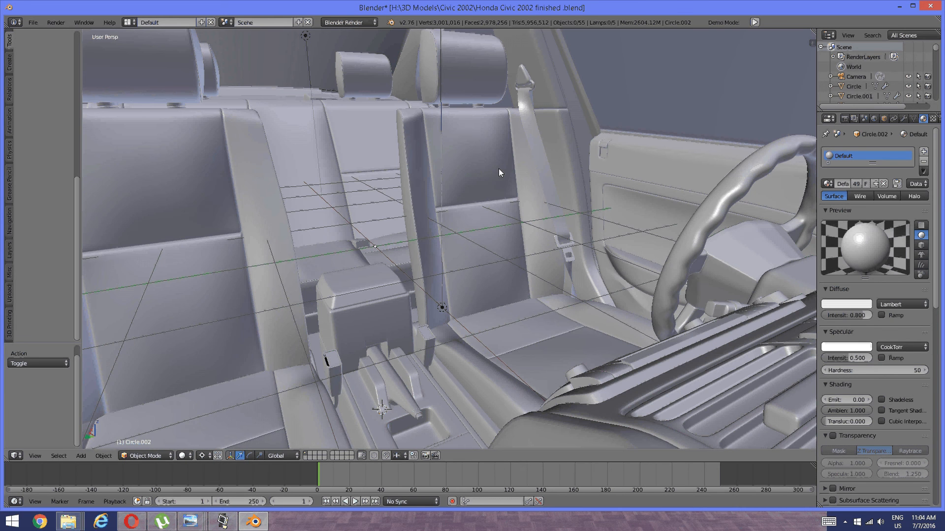
middle_click_drag(498, 169, 439, 213)
middle_click_drag(445, 210, 506, 156)
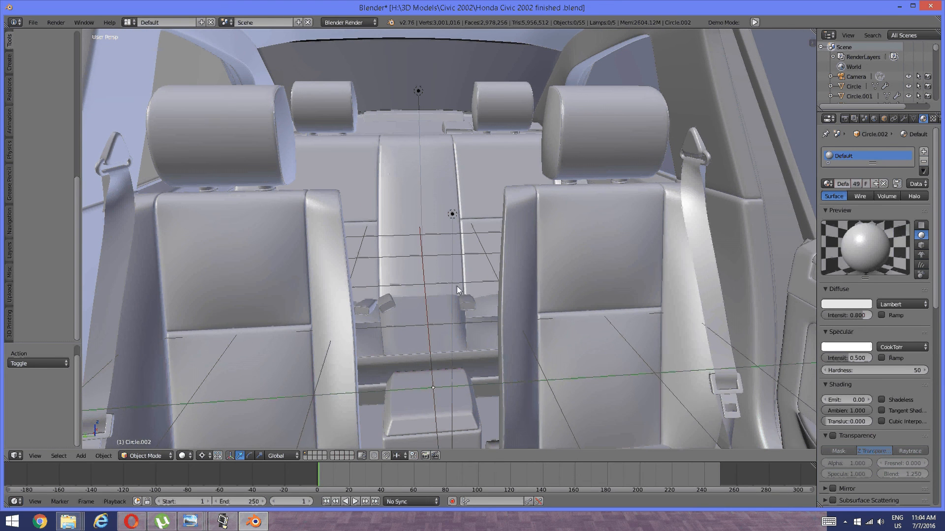
Study the rear seat reference photo in Windows Photo Viewer, return to Blender and inspect the car's rear seats and exterior.
mouse_move(191, 521)
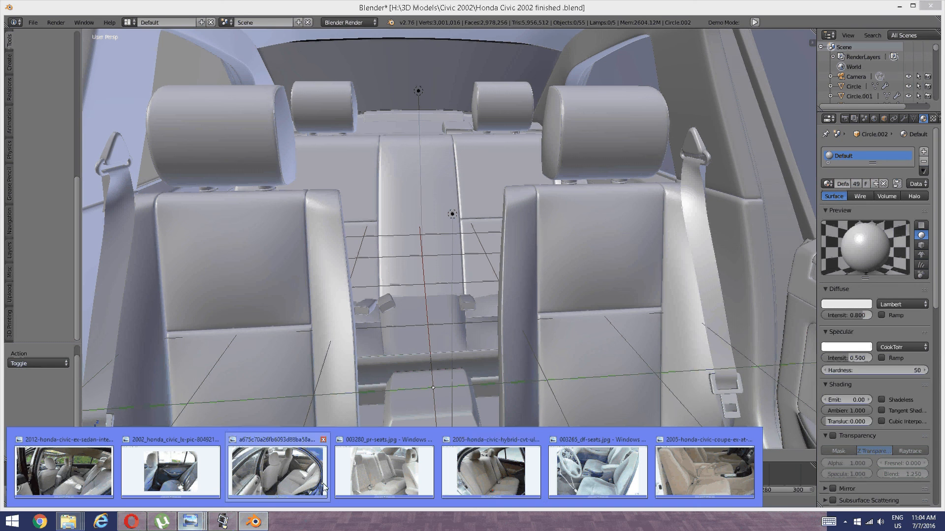
left_click(493, 476)
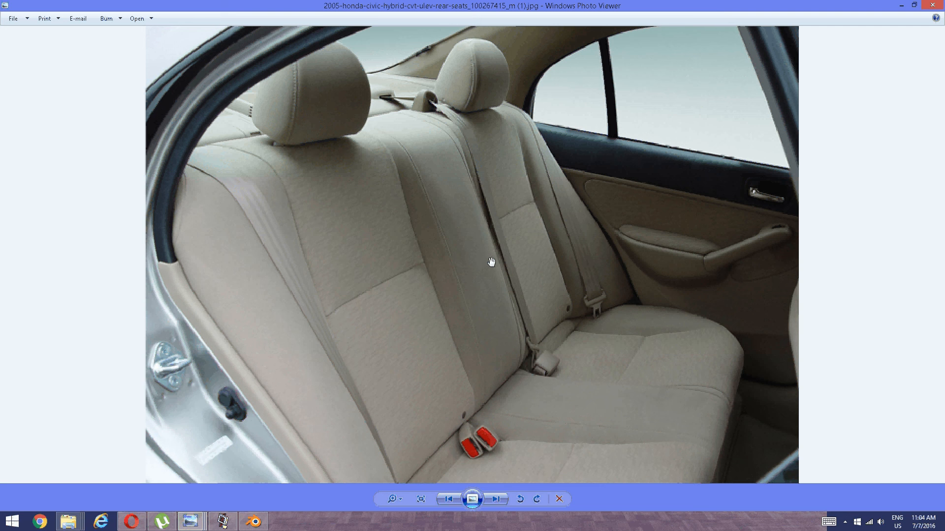
left_click(254, 528)
mouse_move(444, 335)
middle_mouse_down()
mouse_move(415, 339)
mouse_move(449, 336)
middle_mouse_up()
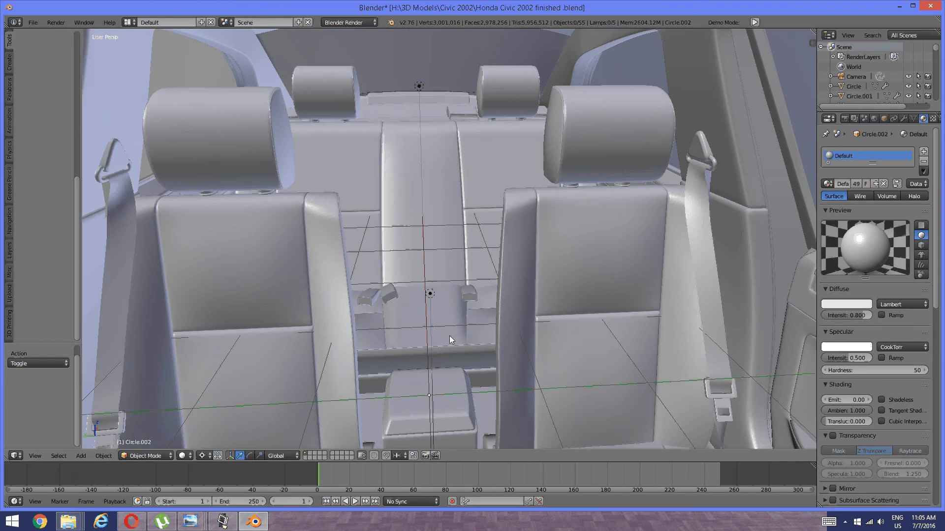
scroll(449, 333, "down", 2)
scroll(424, 325, "up", 5)
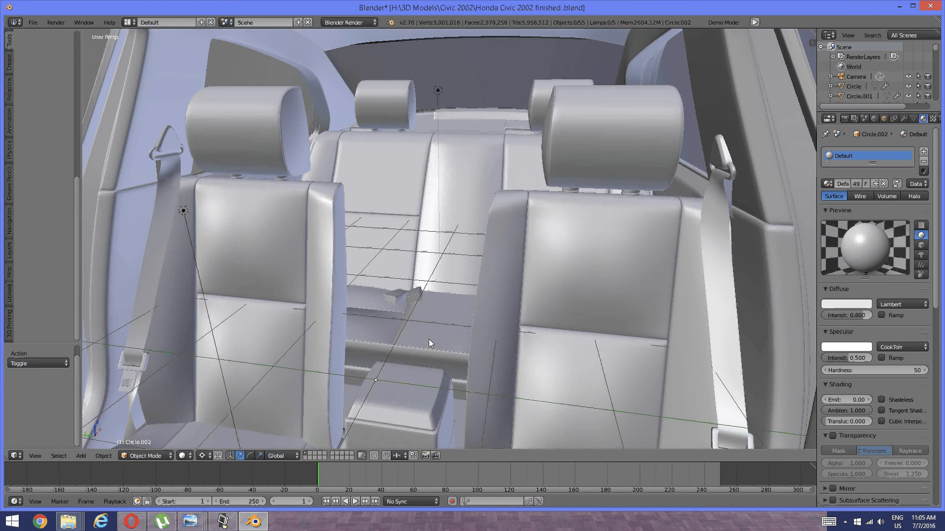
middle_click_drag(429, 339, 361, 286)
scroll(415, 261, "down", 6)
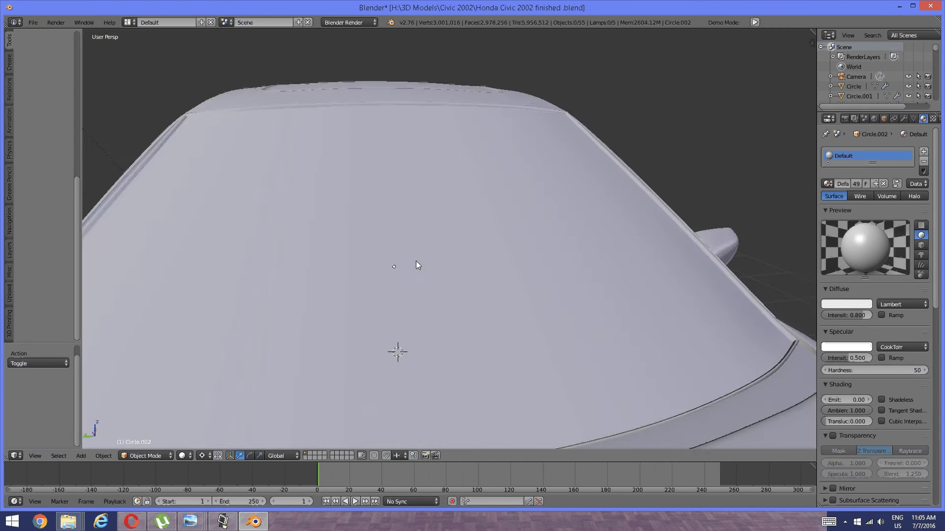
scroll(415, 260, "down", 5)
middle_click_drag(415, 260, 376, 259)
Frame the whole car in a front three-quarter view and save the blend file.
left_click(223, 520)
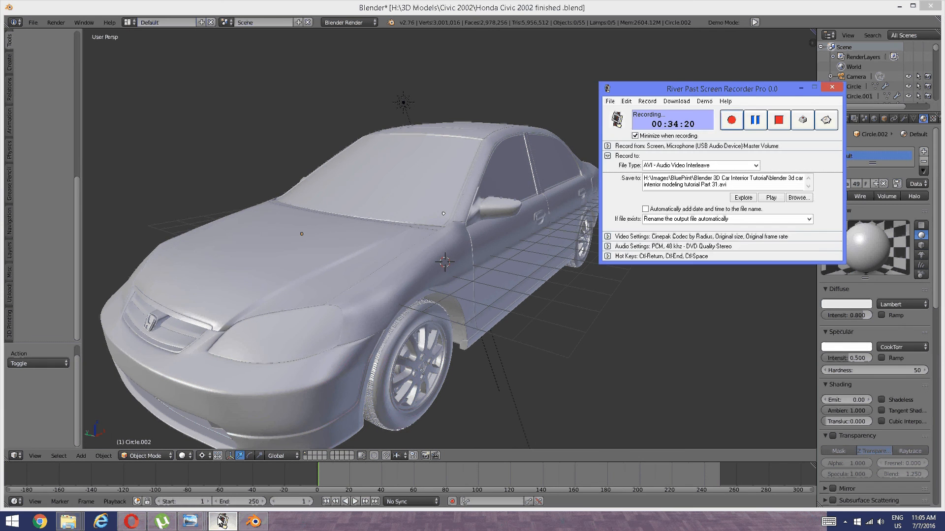
left_click(222, 520)
mouse_move(479, 235)
middle_mouse_down()
mouse_move(488, 239)
mouse_move(506, 220)
mouse_move(496, 237)
middle_mouse_up()
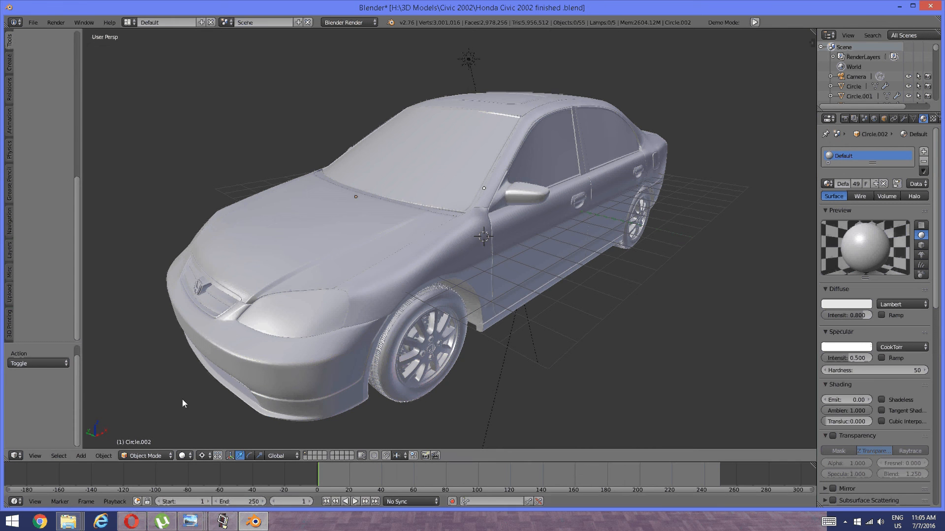
left_click(36, 26)
left_click(46, 123)
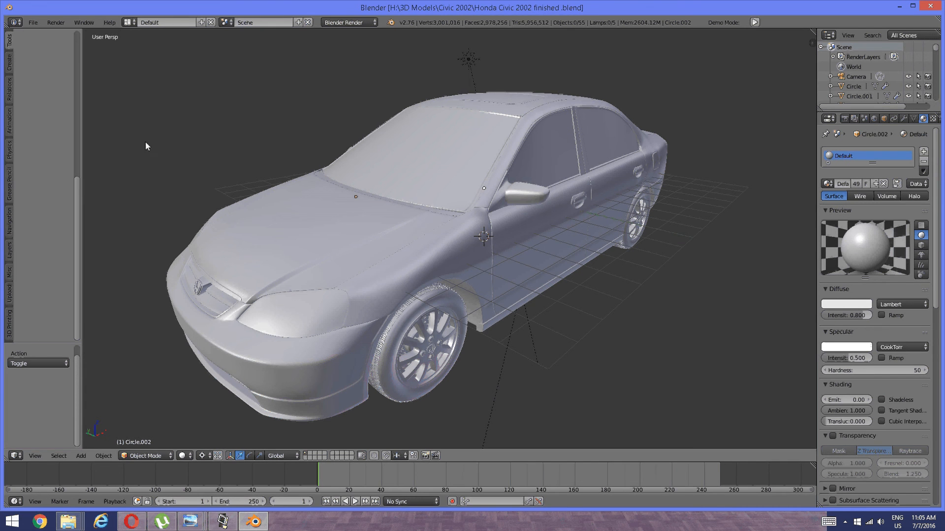
Switch the viewport shading to Rendered and examine the car from the front and the side.
left_click(185, 455)
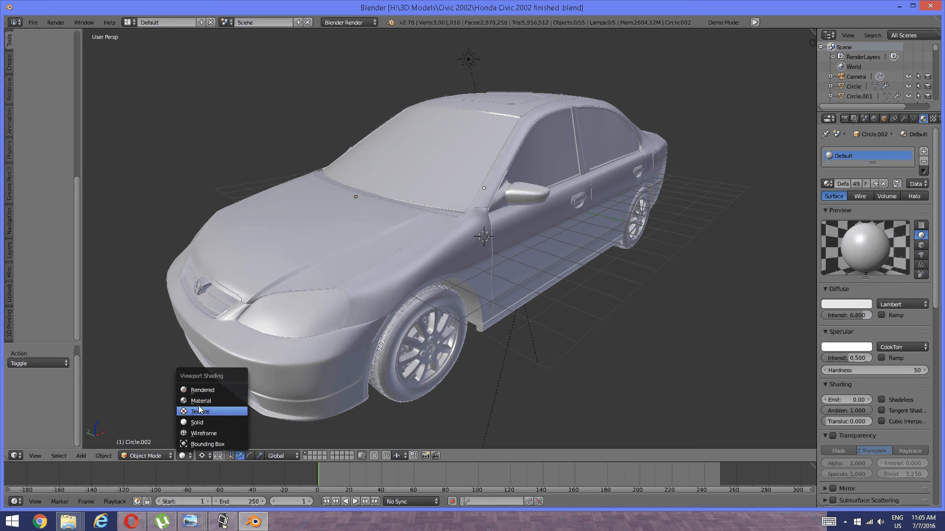
left_click(206, 392)
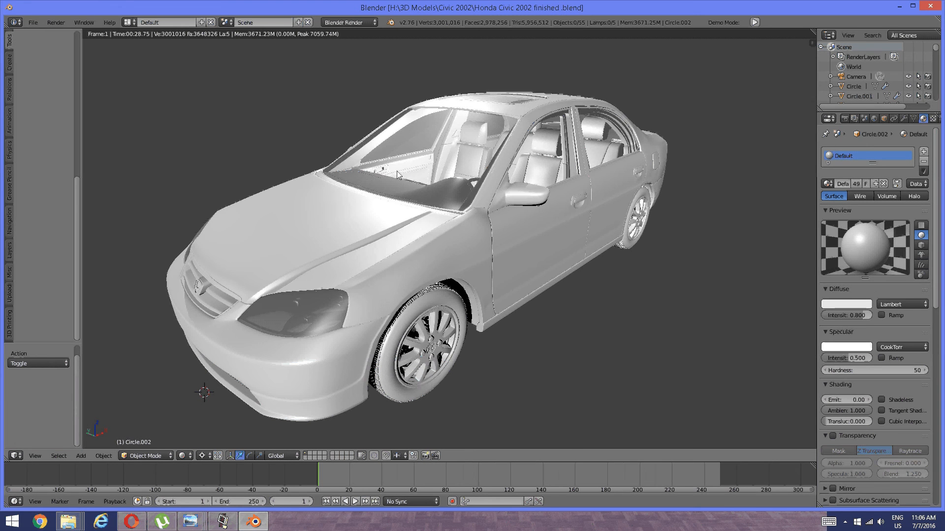
key("shift+z")
key("KP_1")
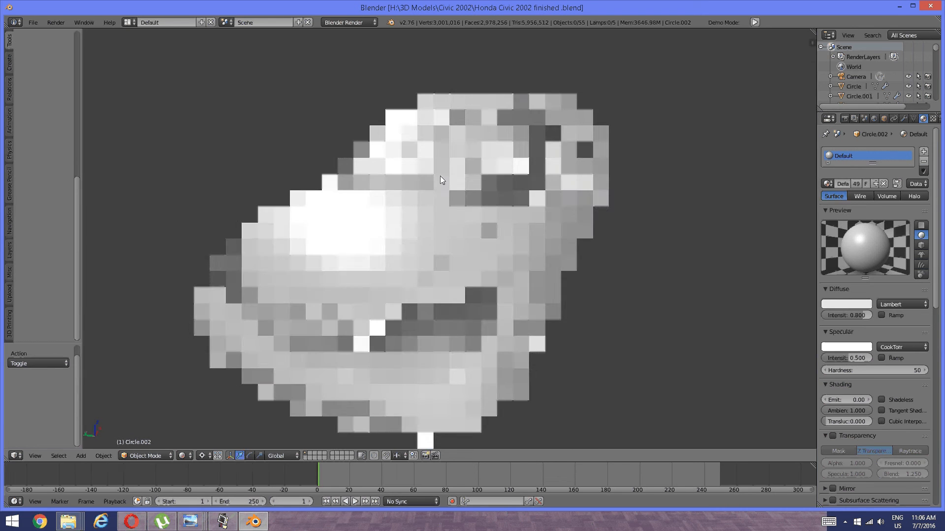
middle_click_drag(440, 176, 446, 184)
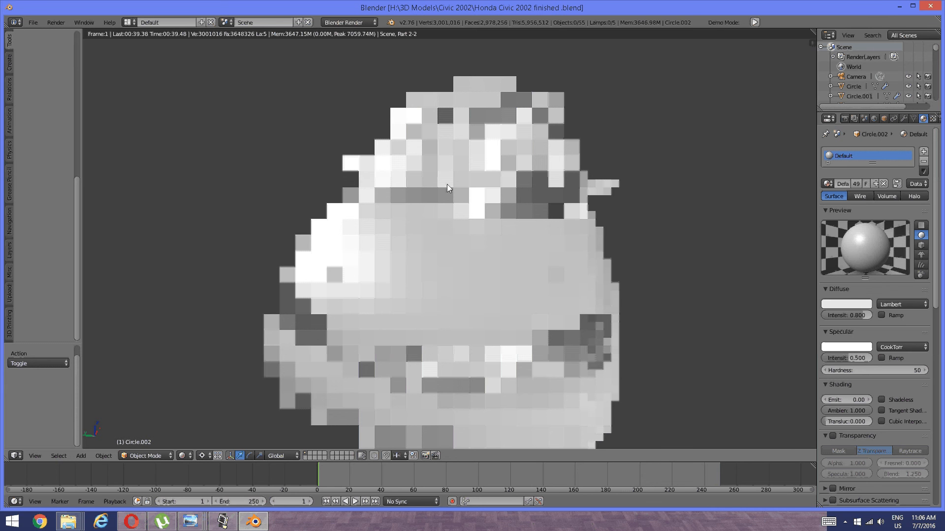
middle_click_drag(447, 184, 474, 151)
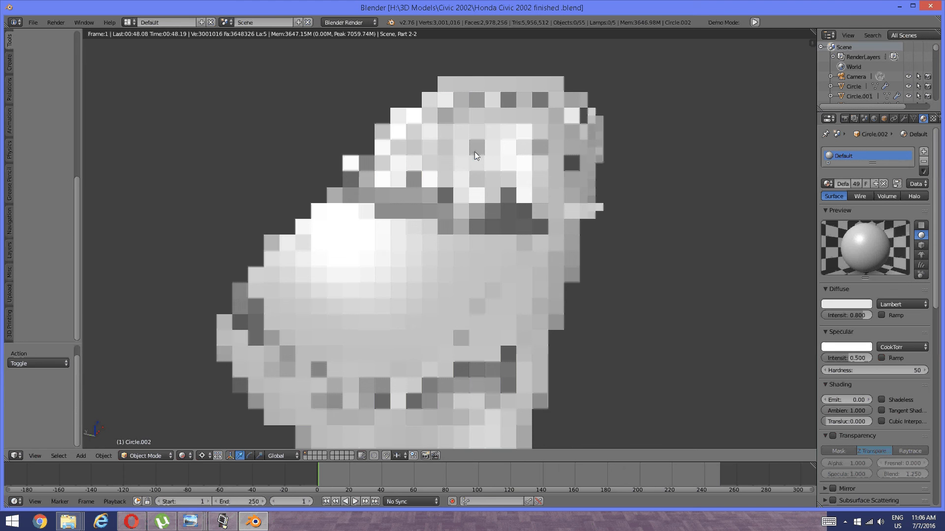
middle_click_drag(475, 151, 447, 185)
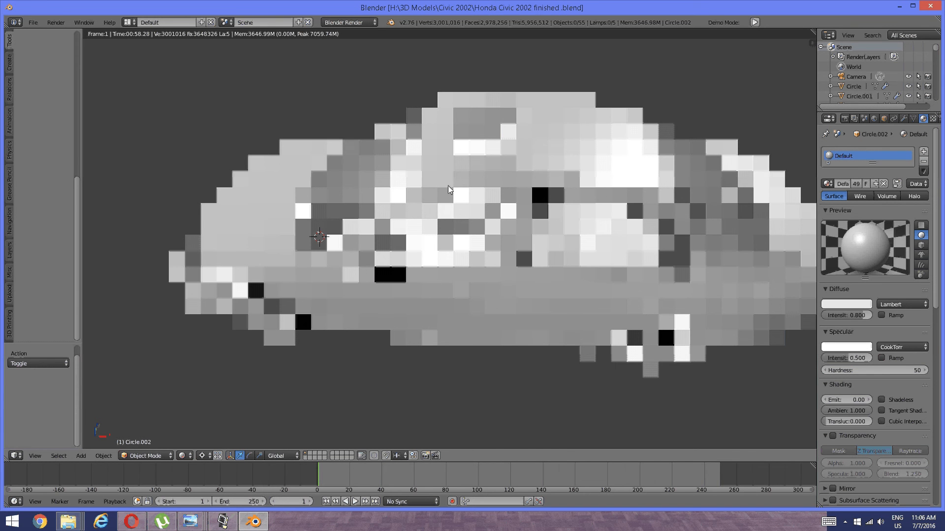
middle_click_drag(448, 185, 448, 240)
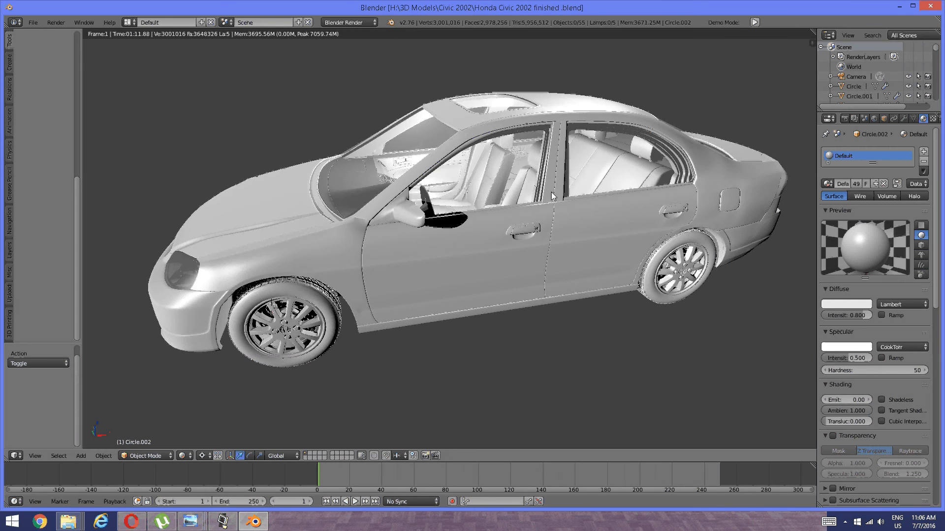
Examine the rendered interior through the side windows, the rear window and the windshield.
middle_click_drag(552, 192, 492, 196)
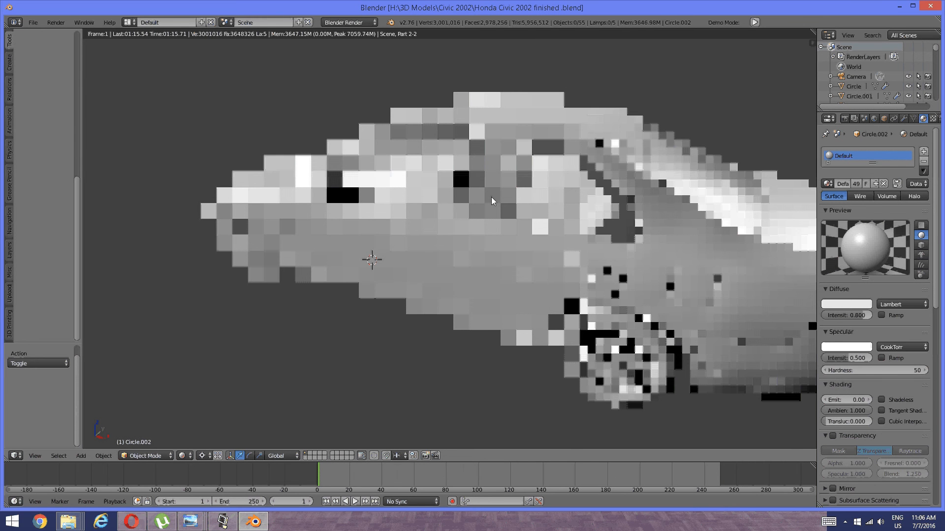
middle_click_drag(491, 196, 399, 159)
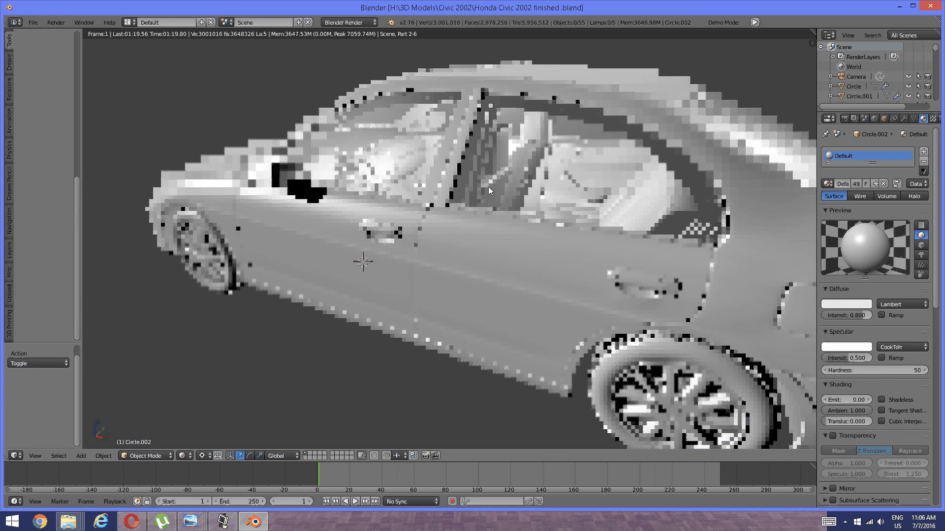
scroll(409, 171, "up", 3)
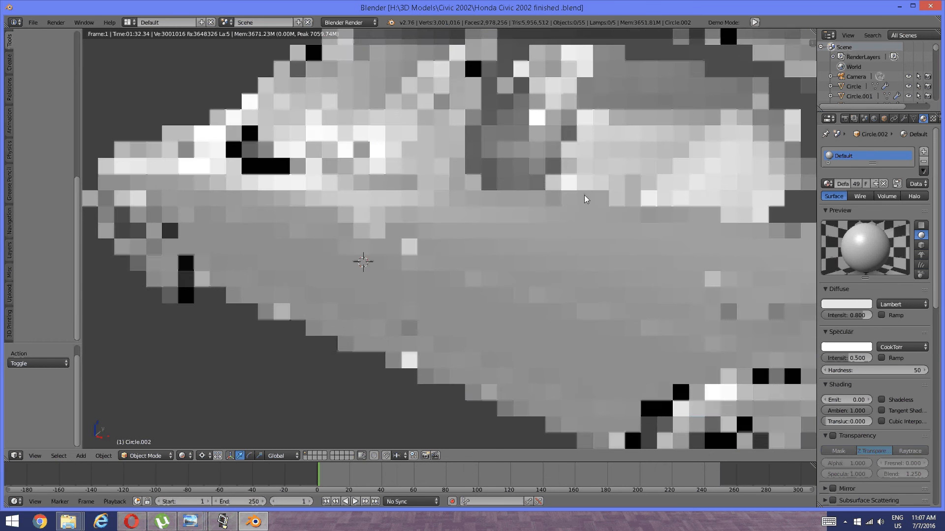
middle_click_drag(583, 195, 514, 197)
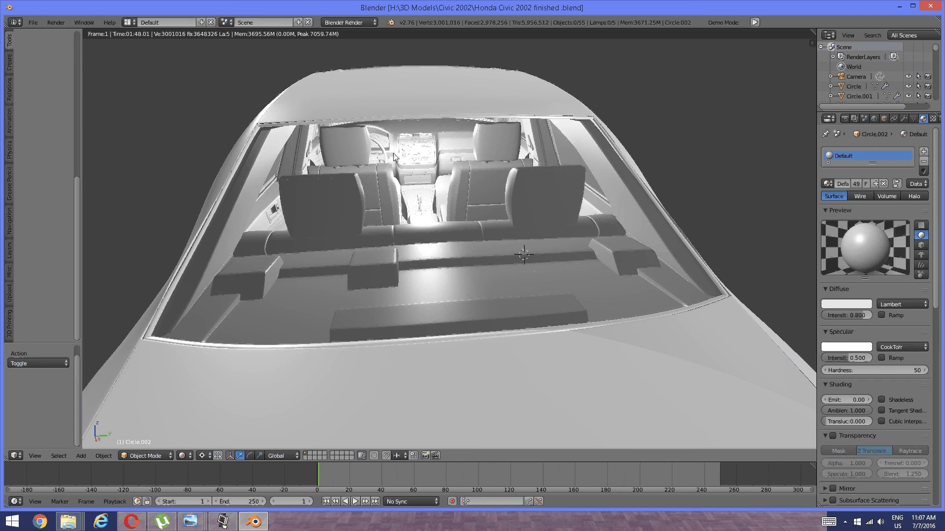
middle_click_drag(198, 200, 279, 205)
middle_click_drag(321, 215, 407, 224)
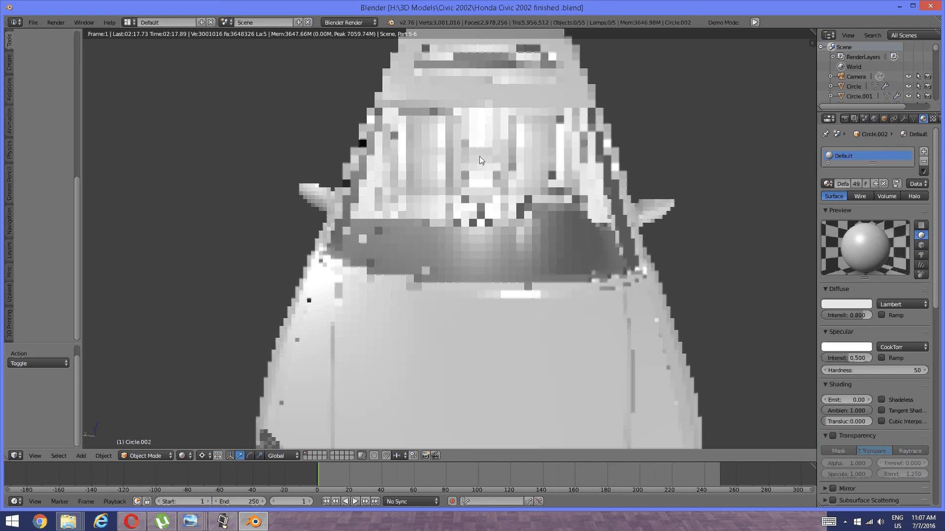
Study the seat belt and front seats in the 2005 Honda Civic coupe photo in Windows Photo Viewer, then return to Blender.
mouse_move(193, 528)
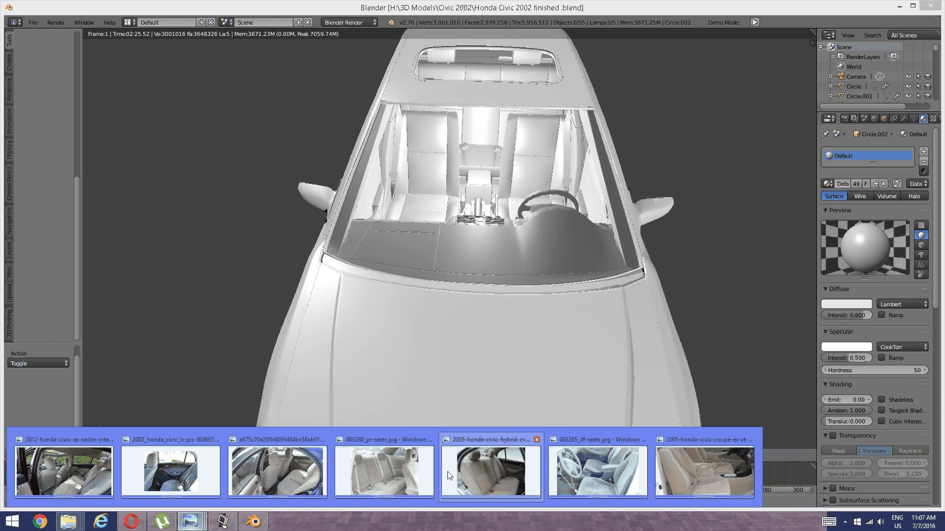
mouse_move(598, 464)
left_click(704, 470)
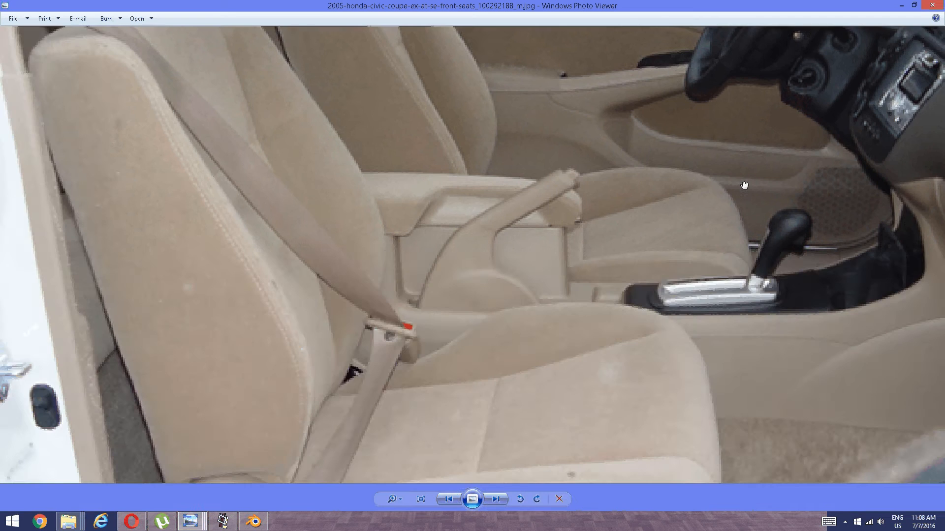
left_click_drag(744, 185, 698, 256)
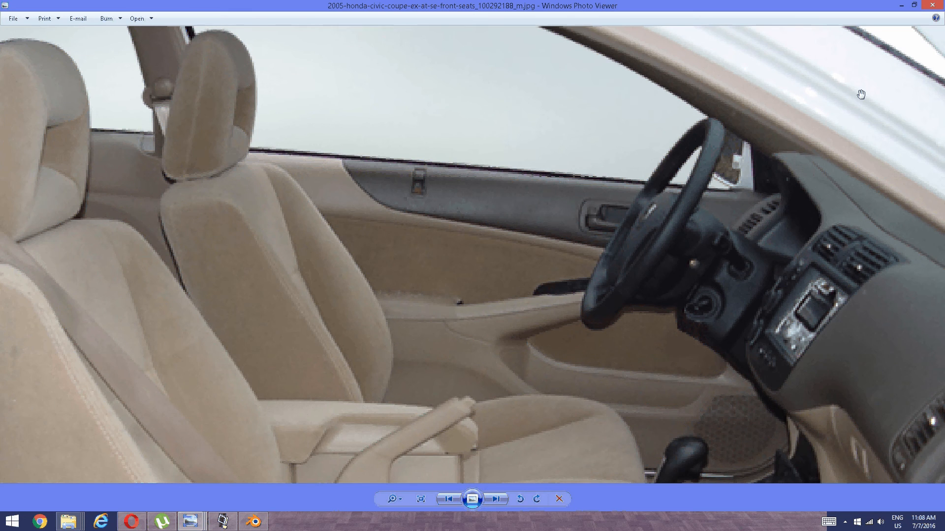
left_click(901, 5)
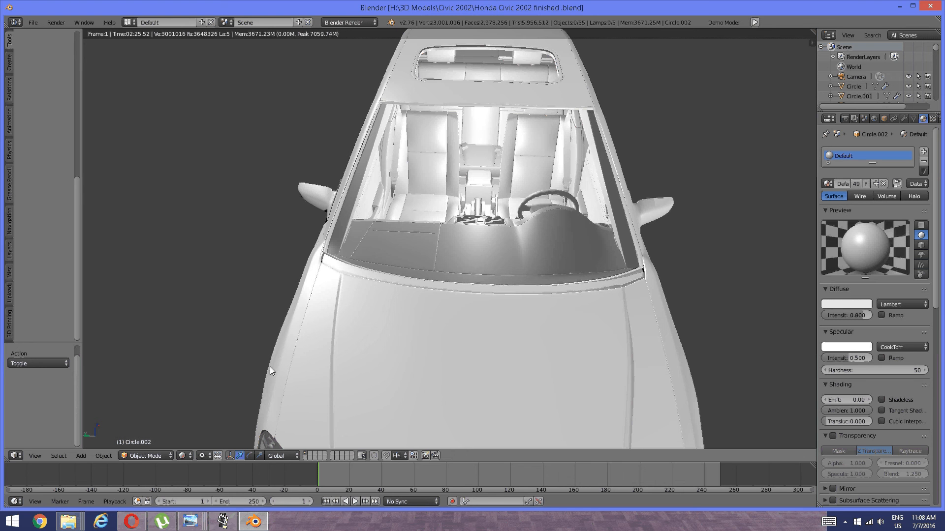
left_click(222, 521)
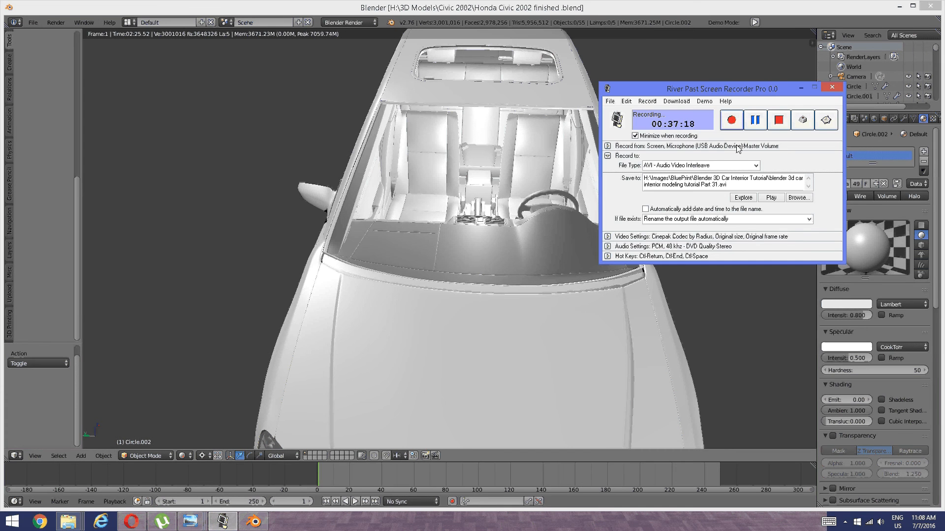